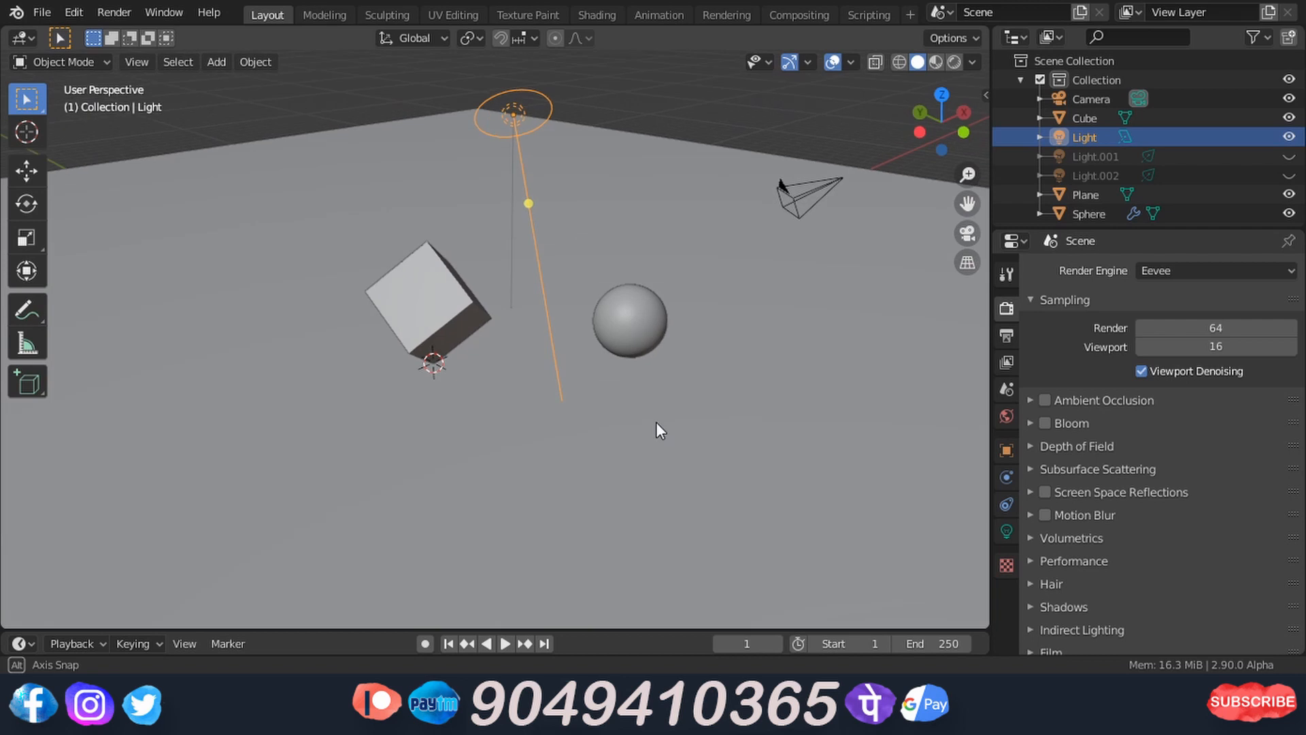
Switch the render engine to Cycles and set the render device to GPU Compute.
middle_drag(656, 423, 633, 436)
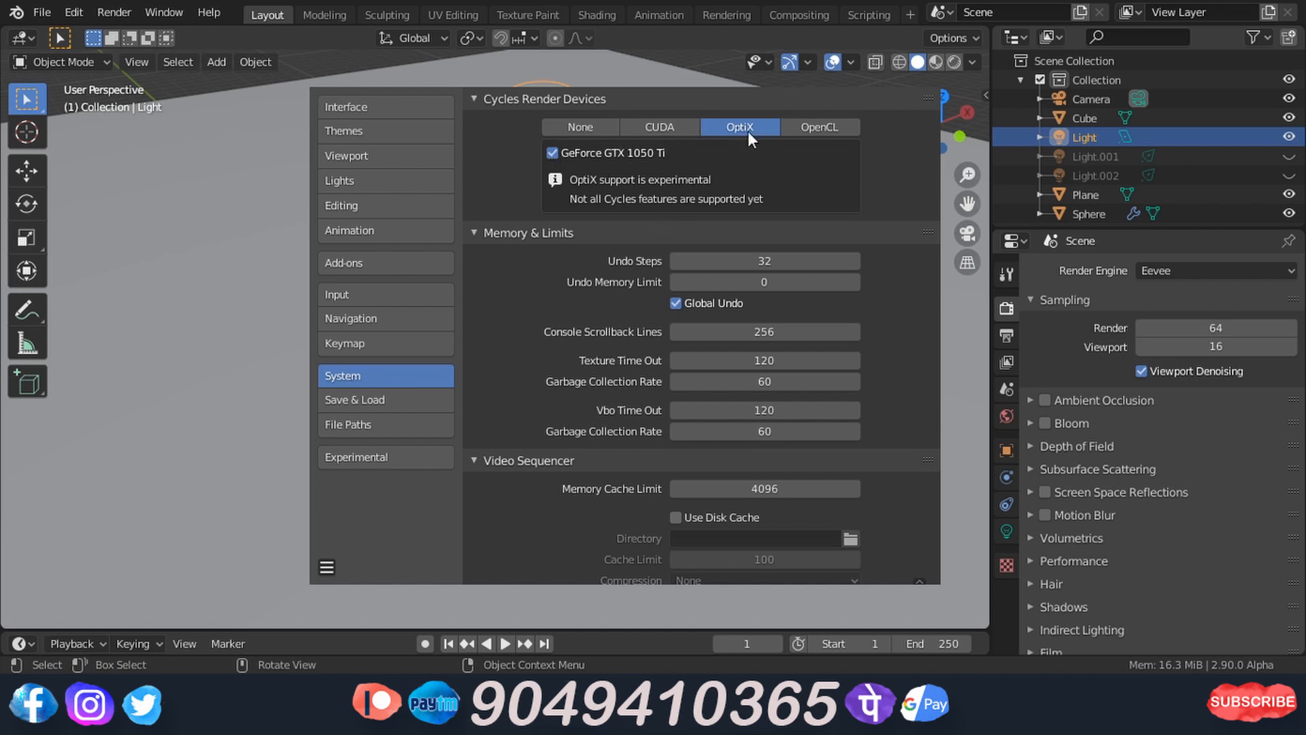
click(925, 76)
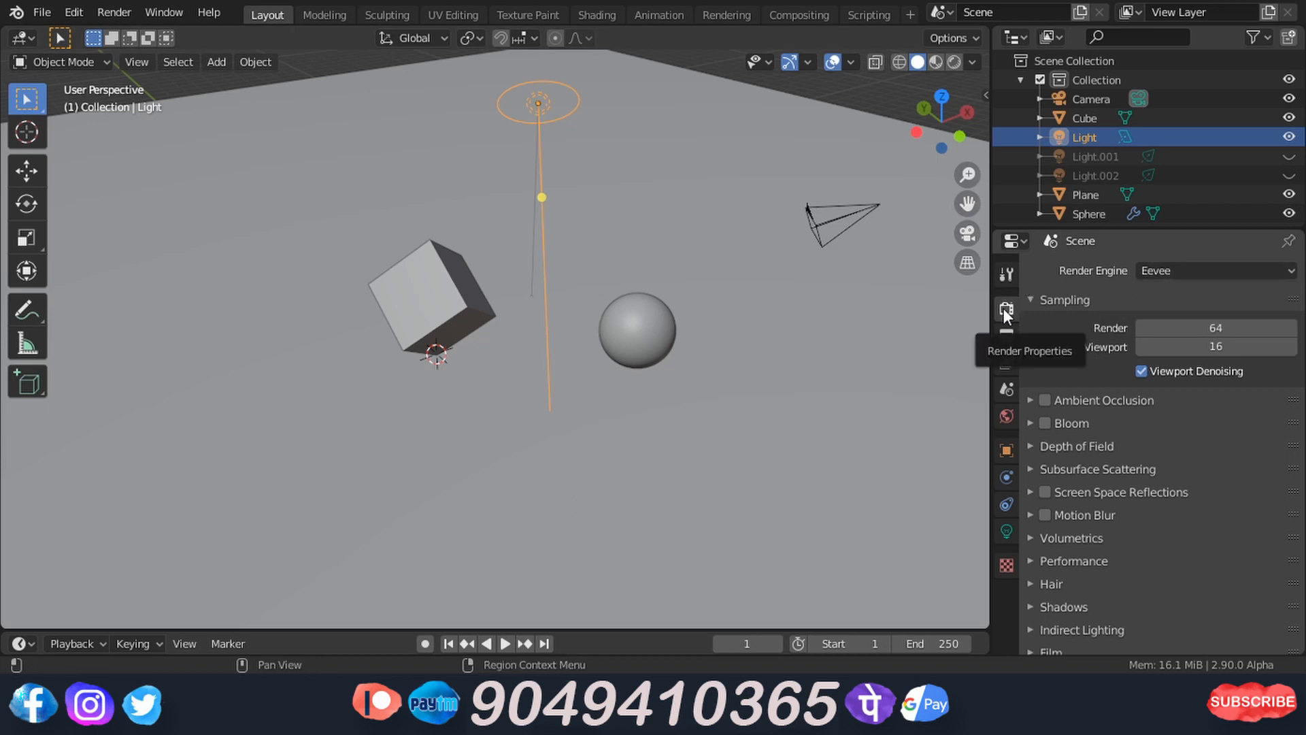
click(1186, 267)
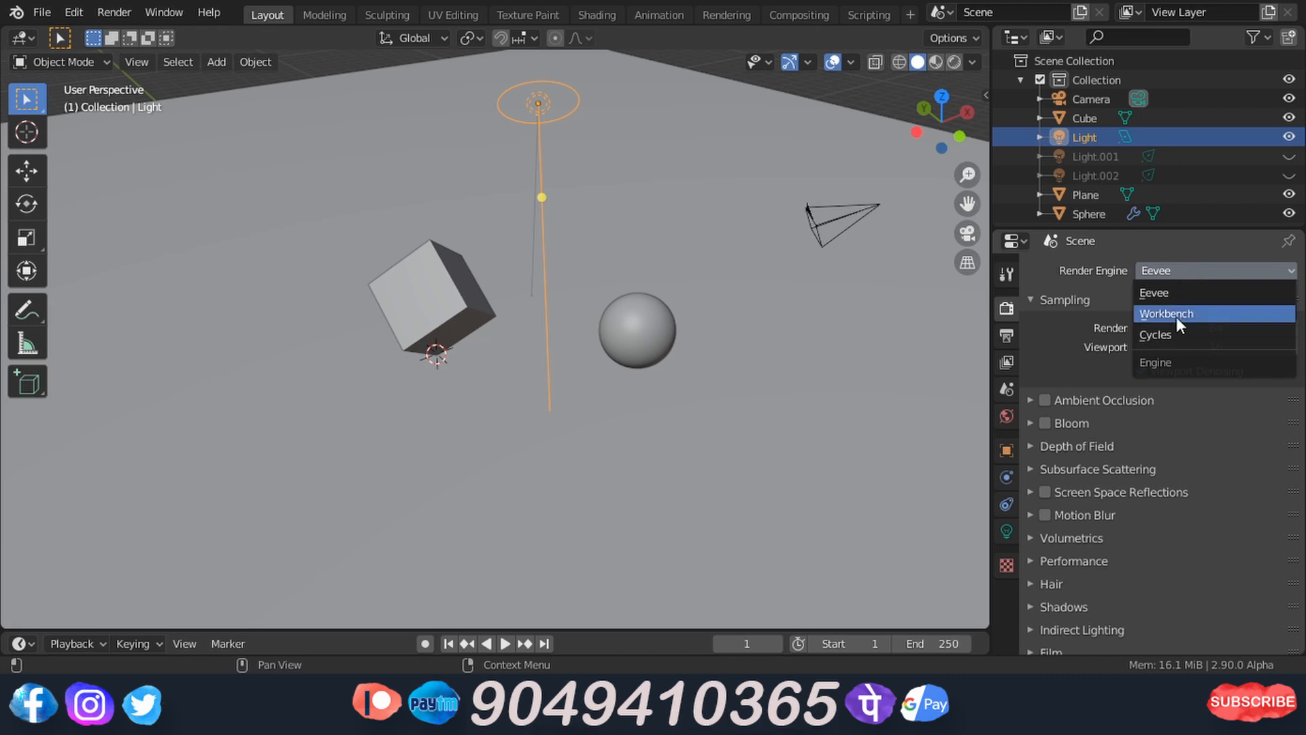
click(1176, 336)
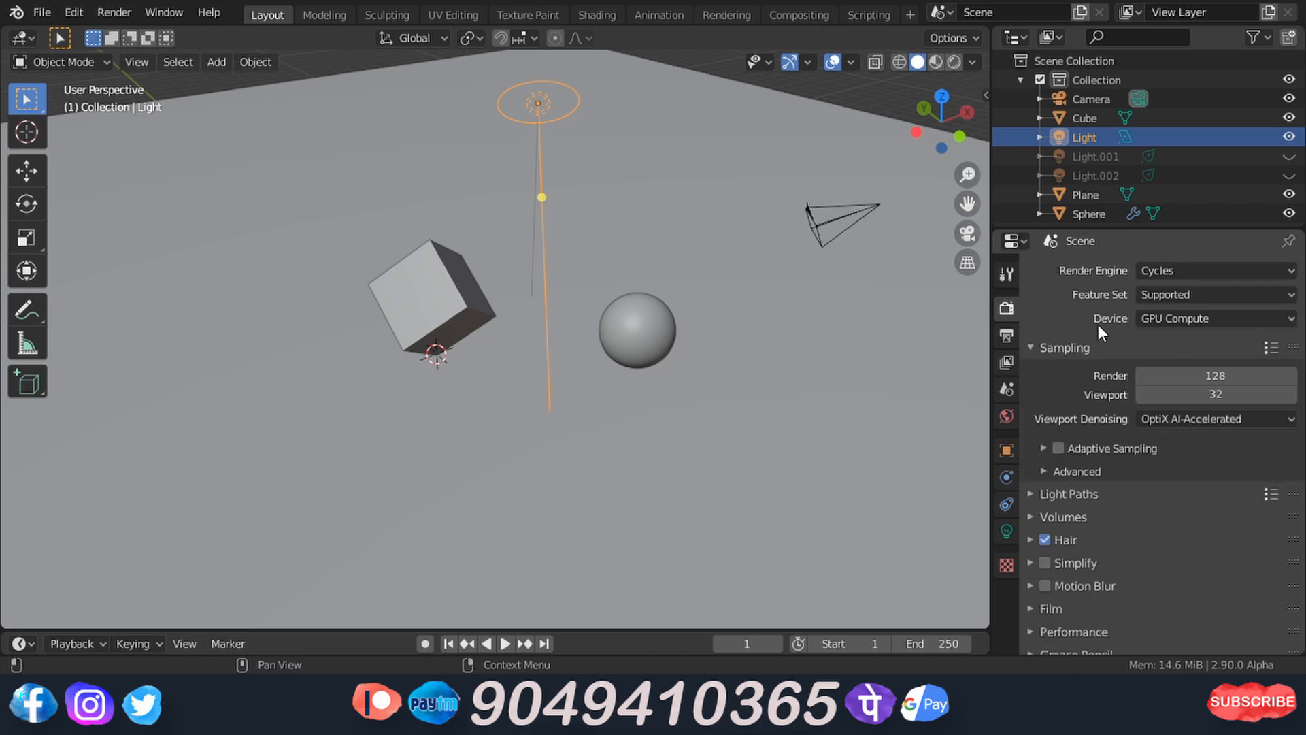
click(1151, 313)
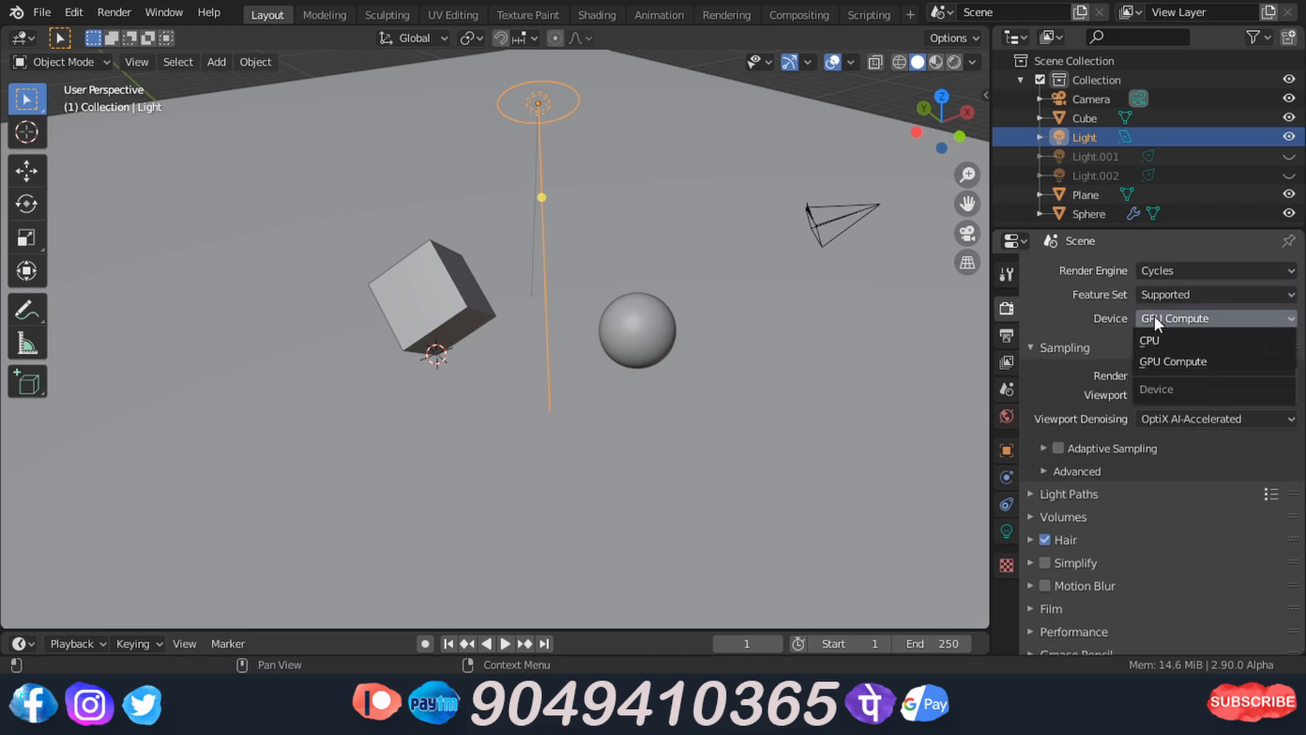
click(1160, 361)
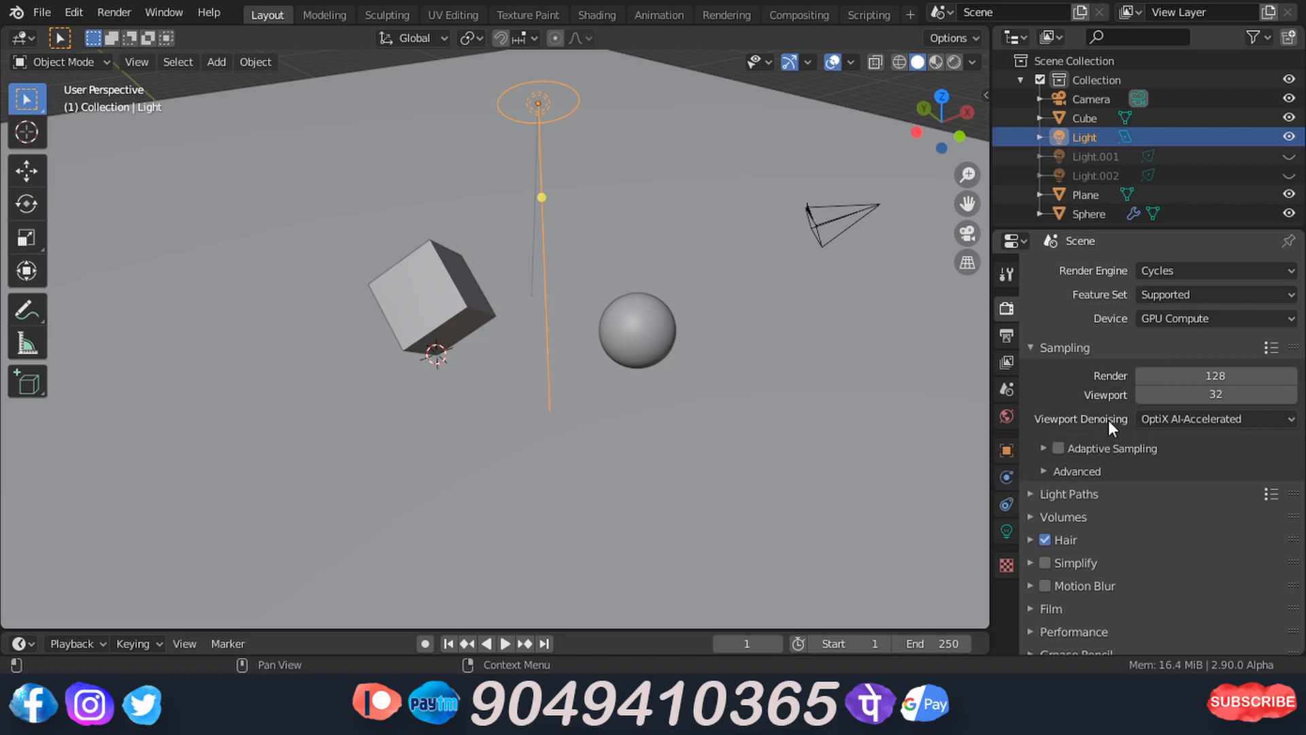
Set Viewport Denoising to None.
click(1150, 419)
click(1165, 439)
click(1170, 418)
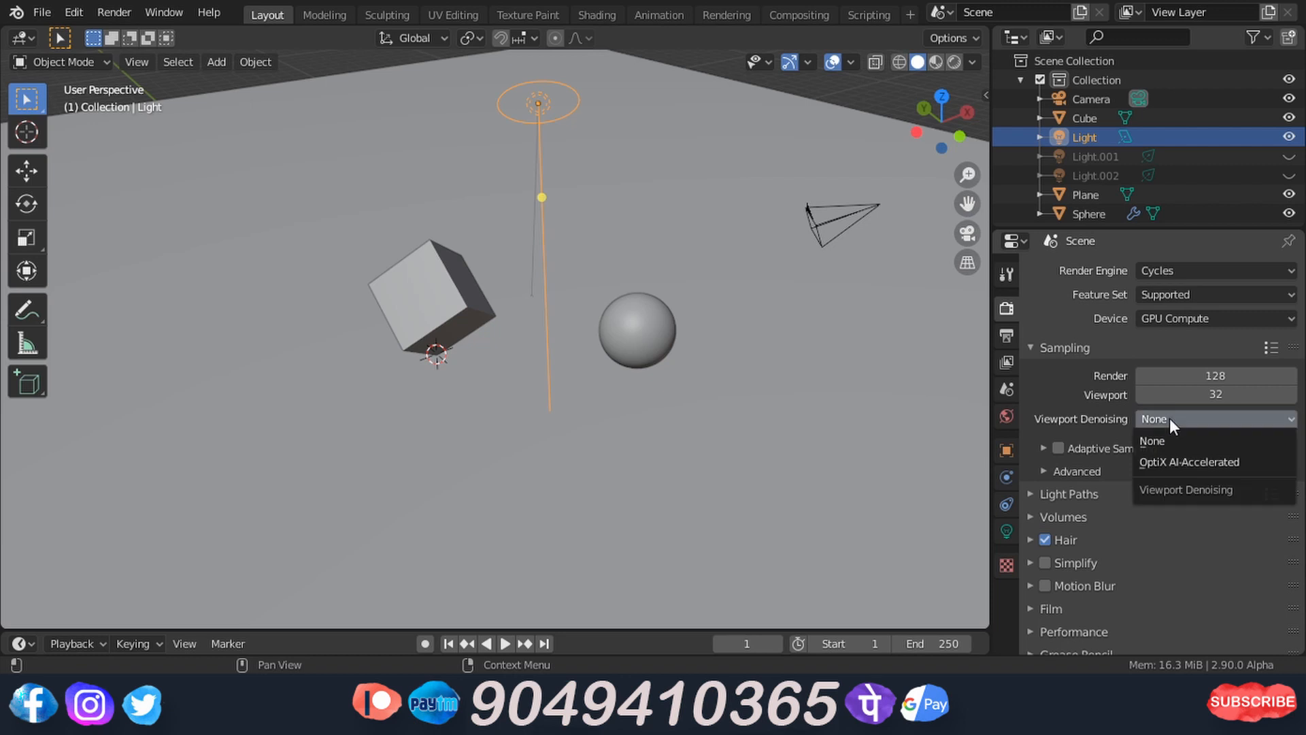
click(1087, 419)
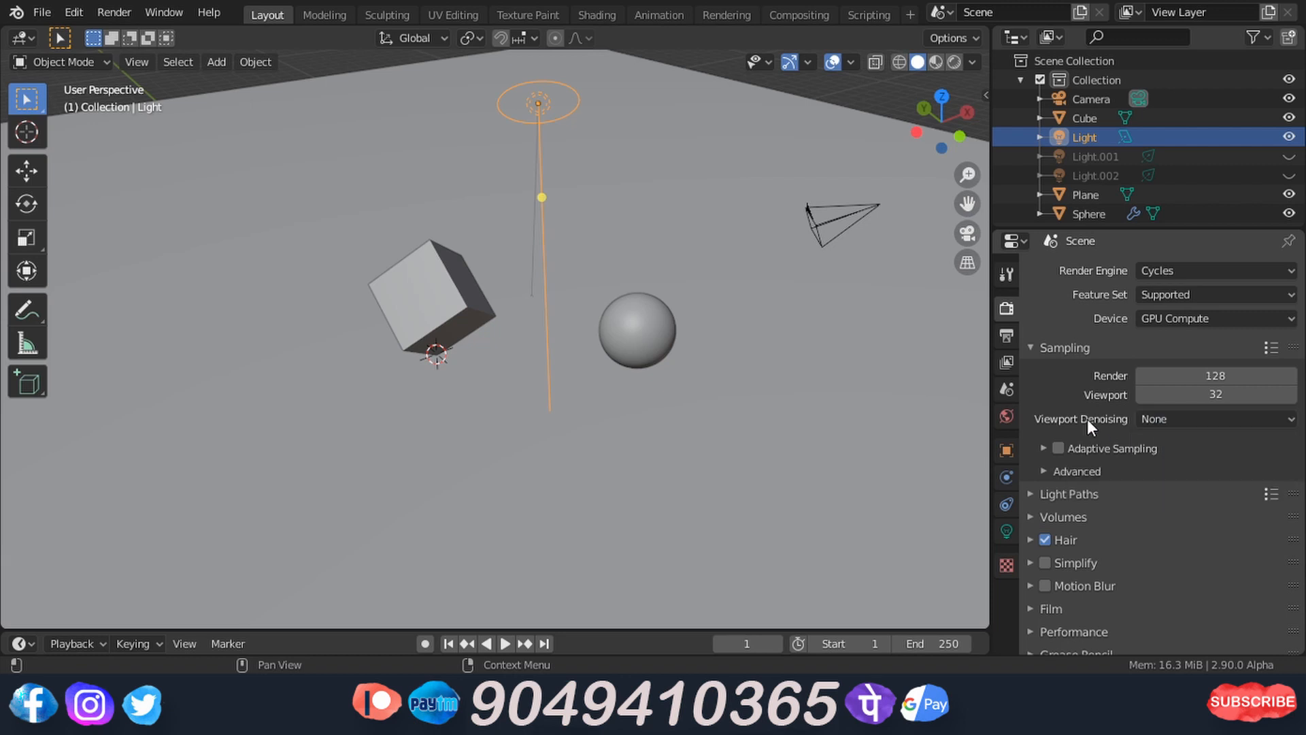
Show the viewport in rendered shading and change the selected light to a Point light with a 0.1 m radius.
click(953, 61)
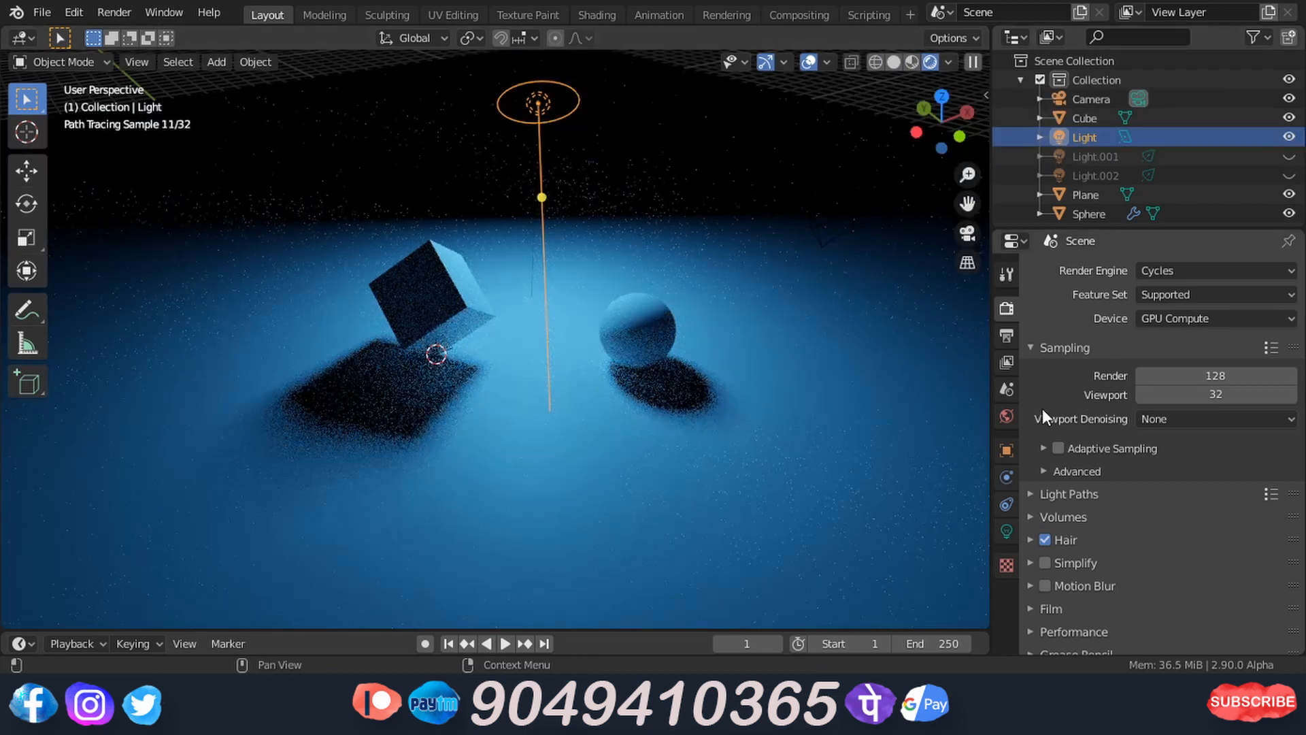
click(1007, 530)
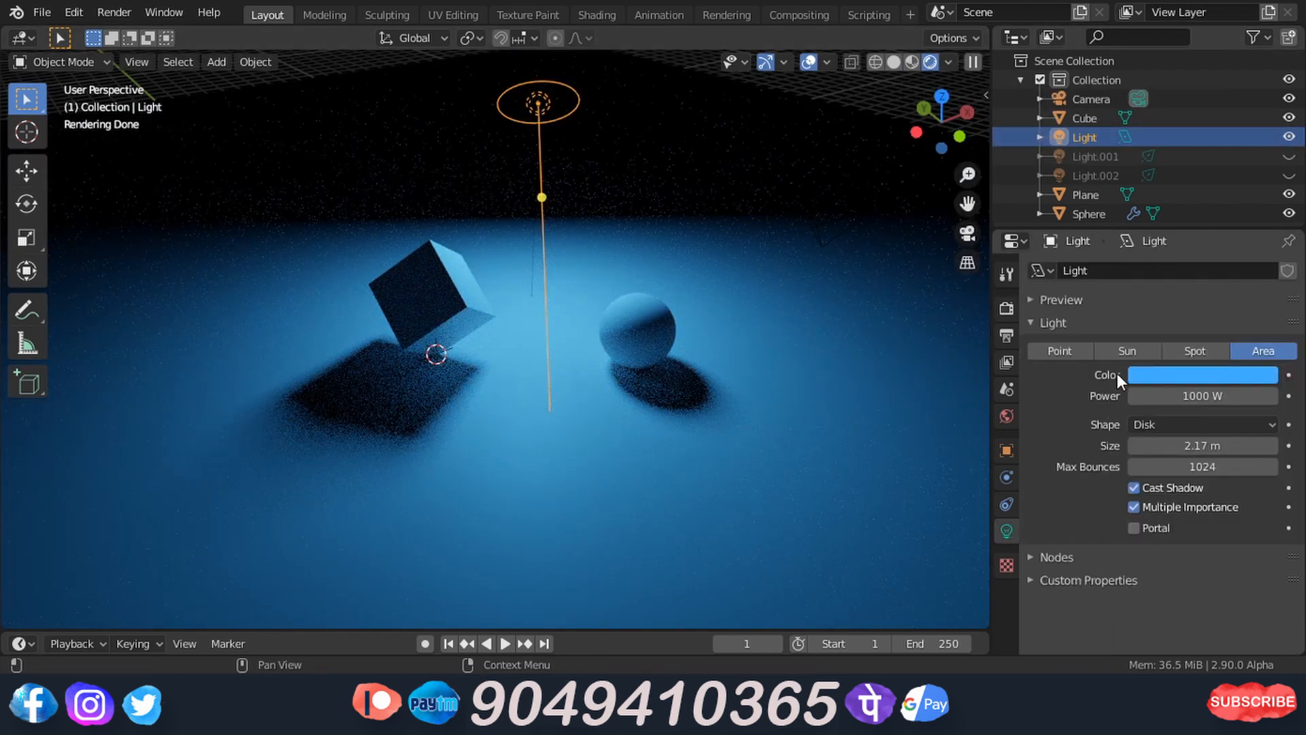
click(1065, 351)
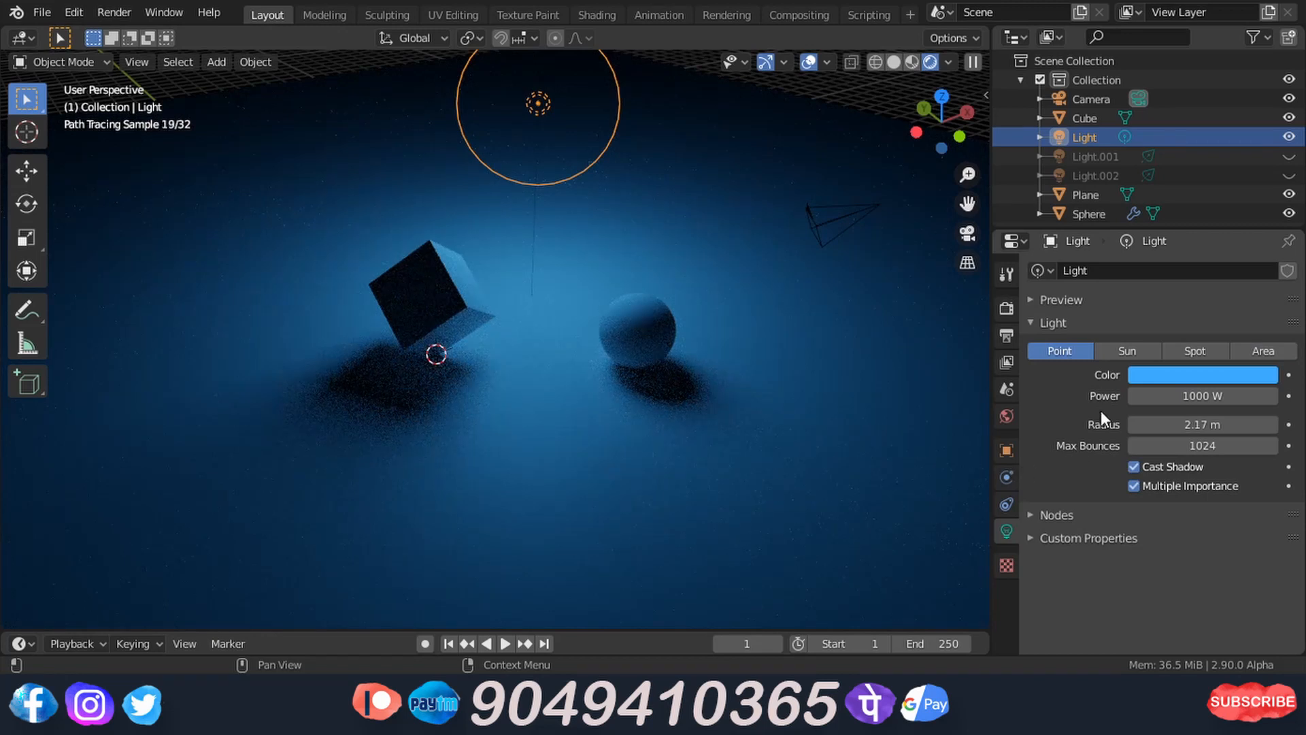
click(1202, 424)
text(0.1)
key(Return)
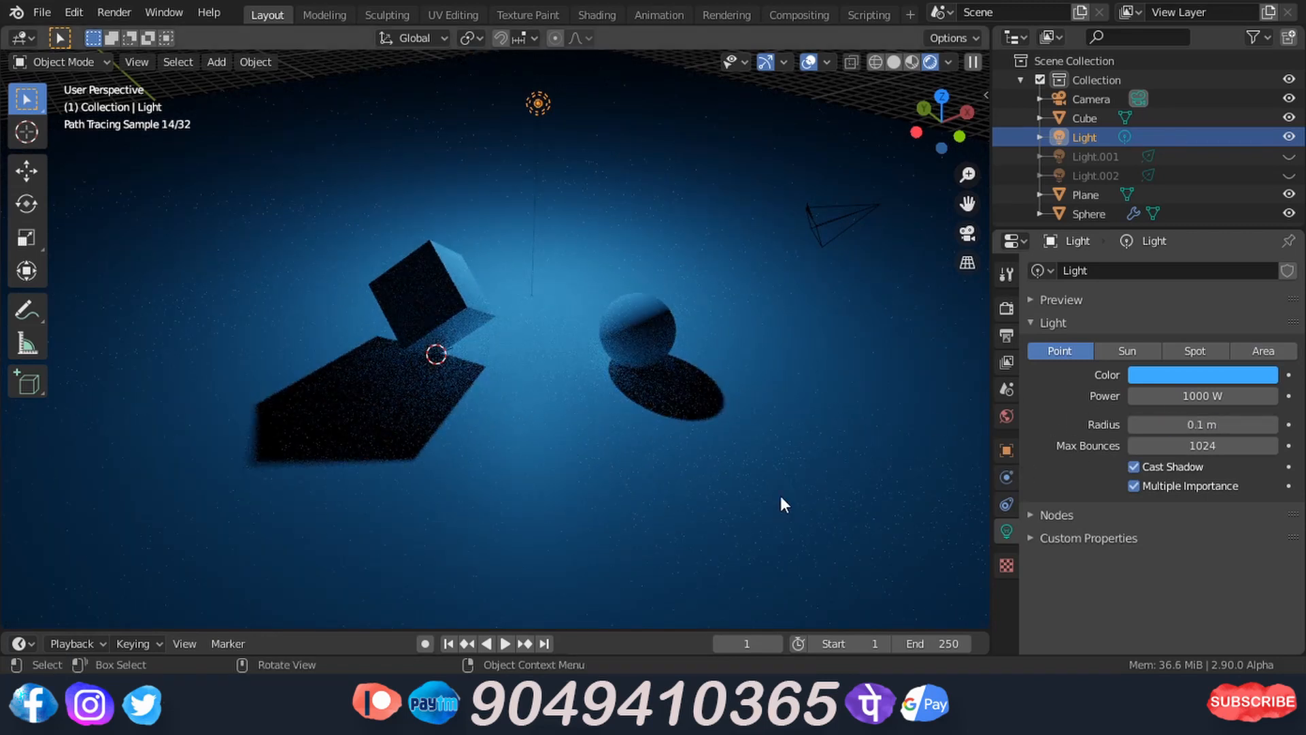
scroll(358, 377, up, 4)
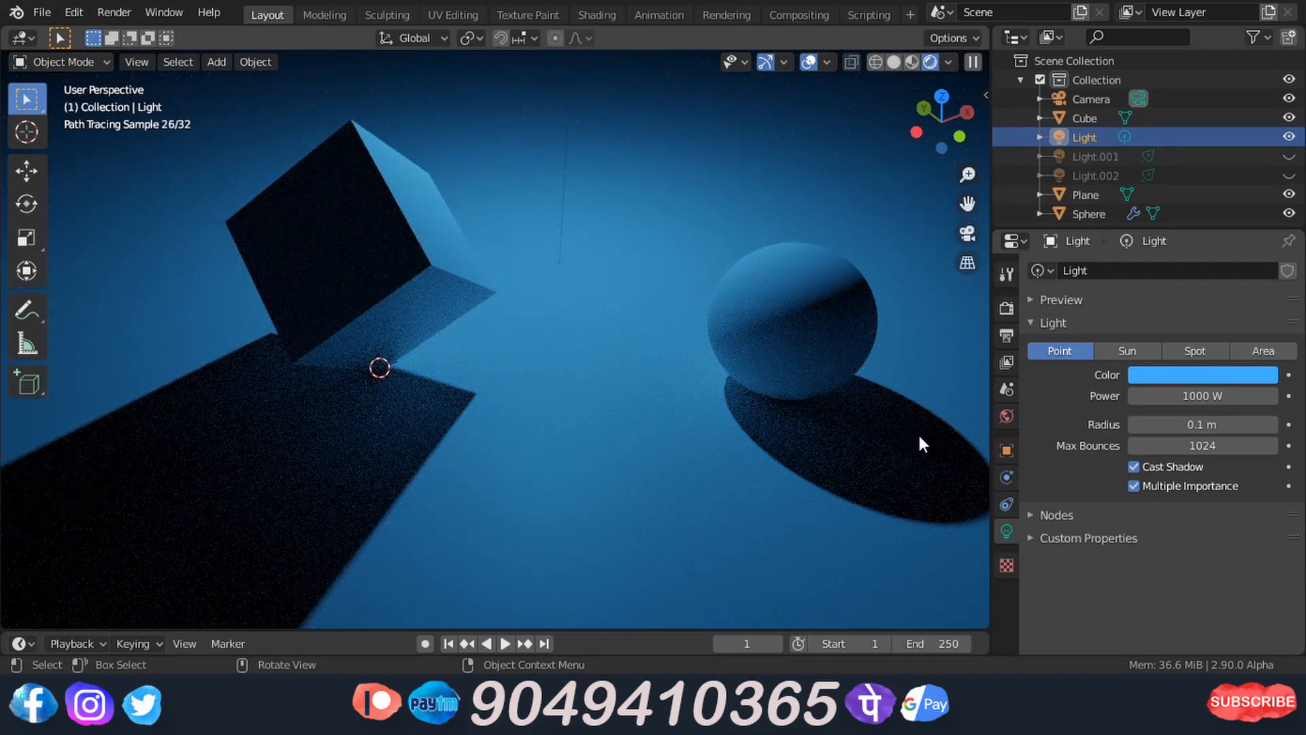
Set Viewport Denoising to OptiX AI-Accelerated in the render settings.
click(1004, 308)
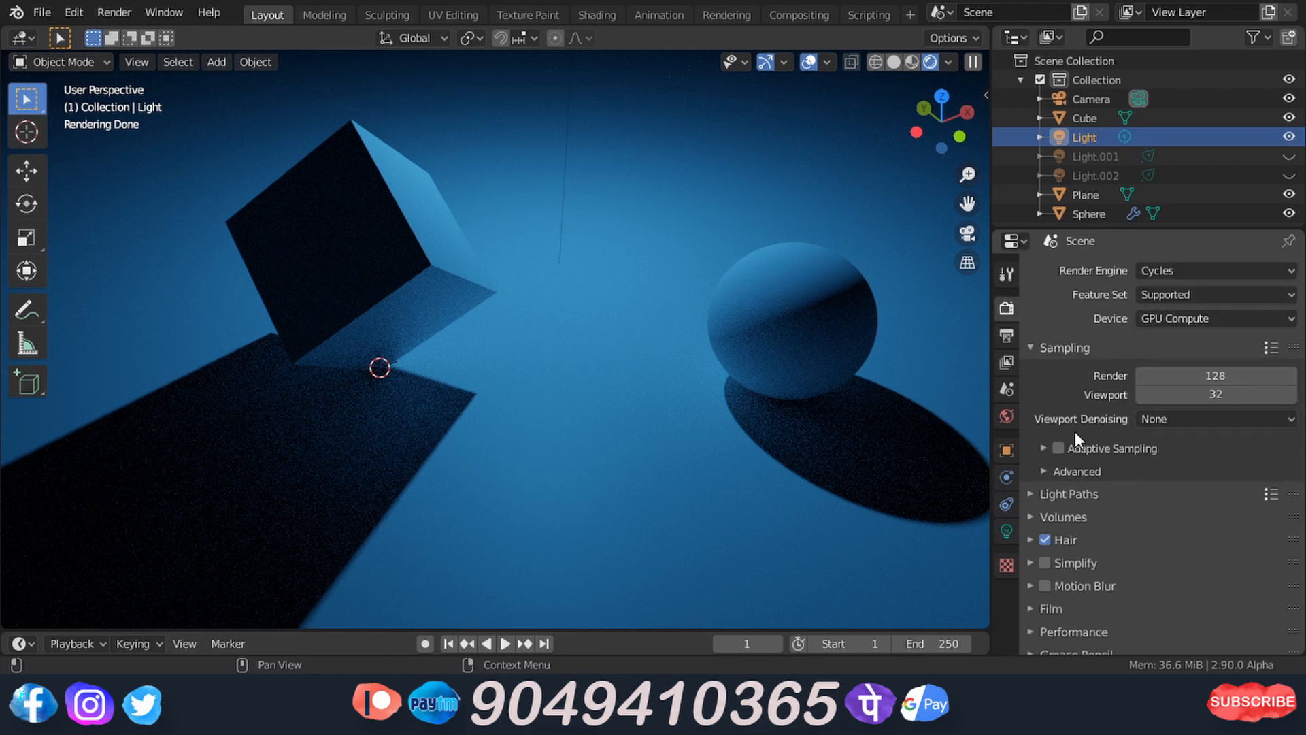
click(1173, 420)
click(1172, 458)
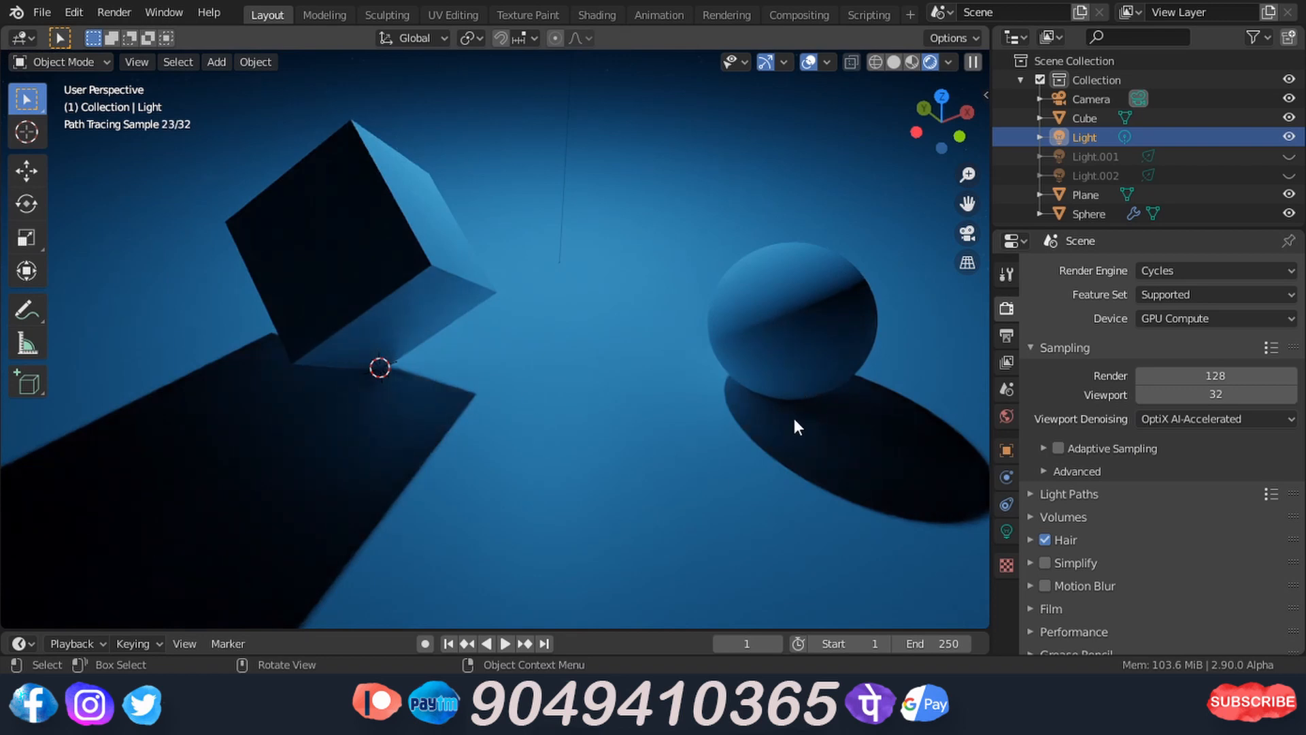
scroll(763, 407, down, 1)
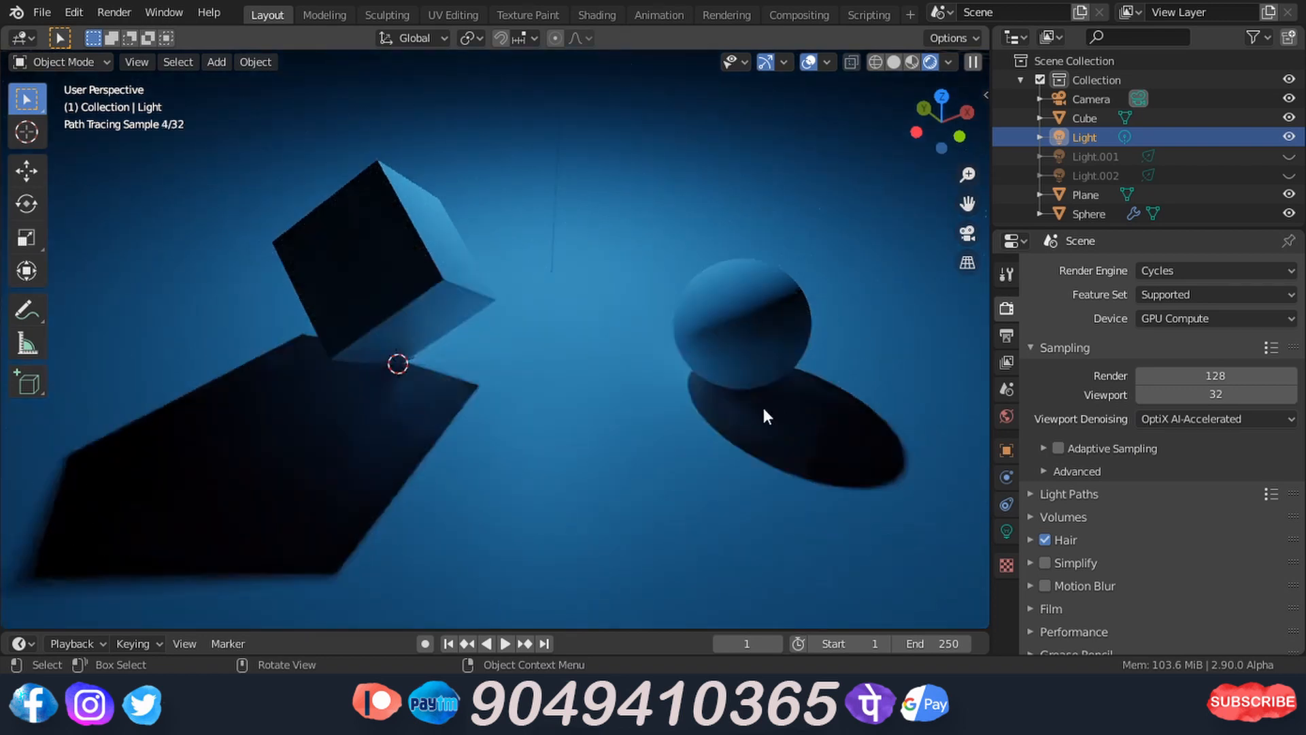
Check the program version on the splash screen and review the available viewport denoising options.
click(42, 12)
mouse_move(13, 13)
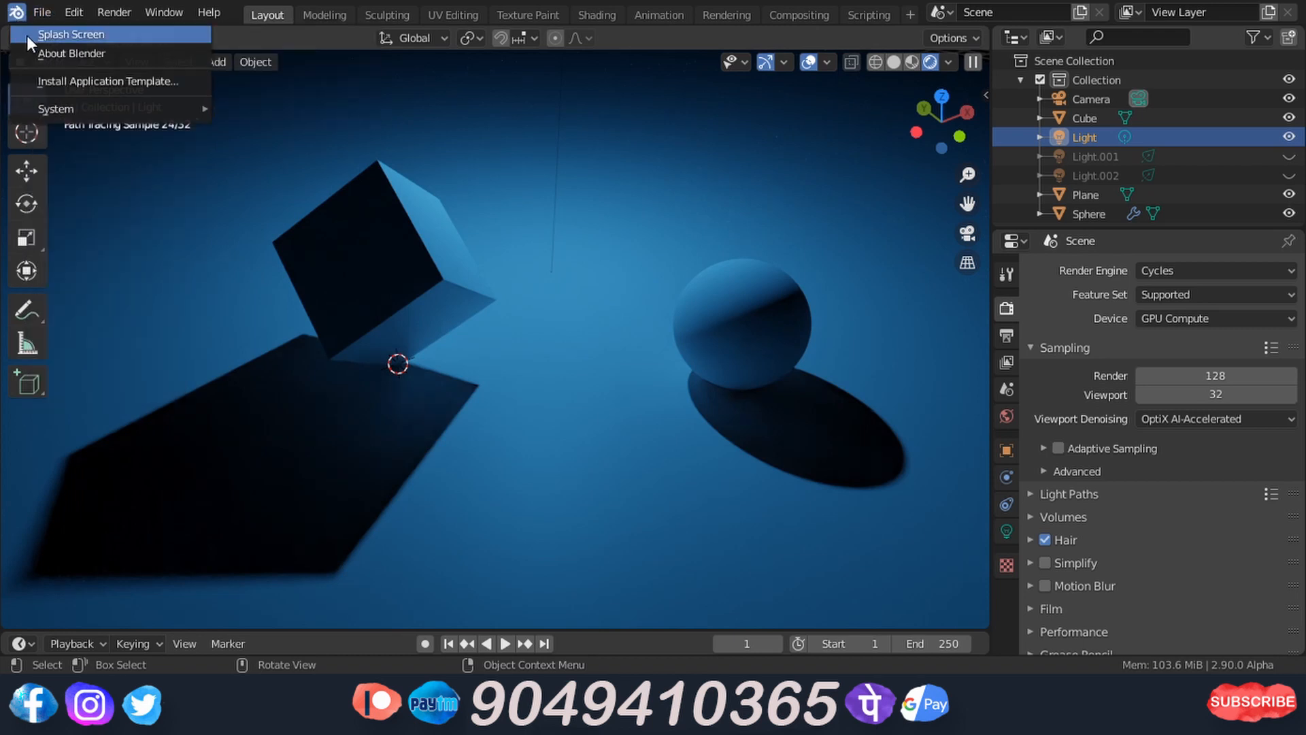
click(47, 34)
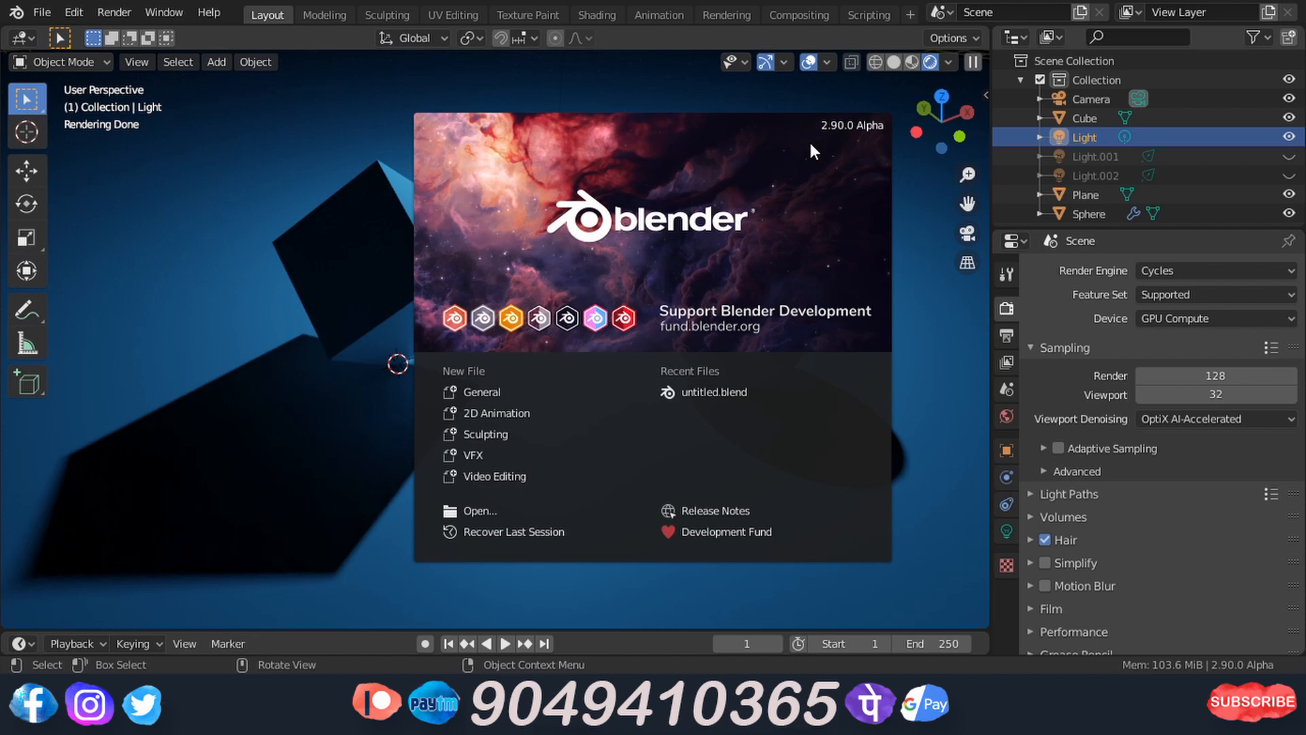
click(345, 124)
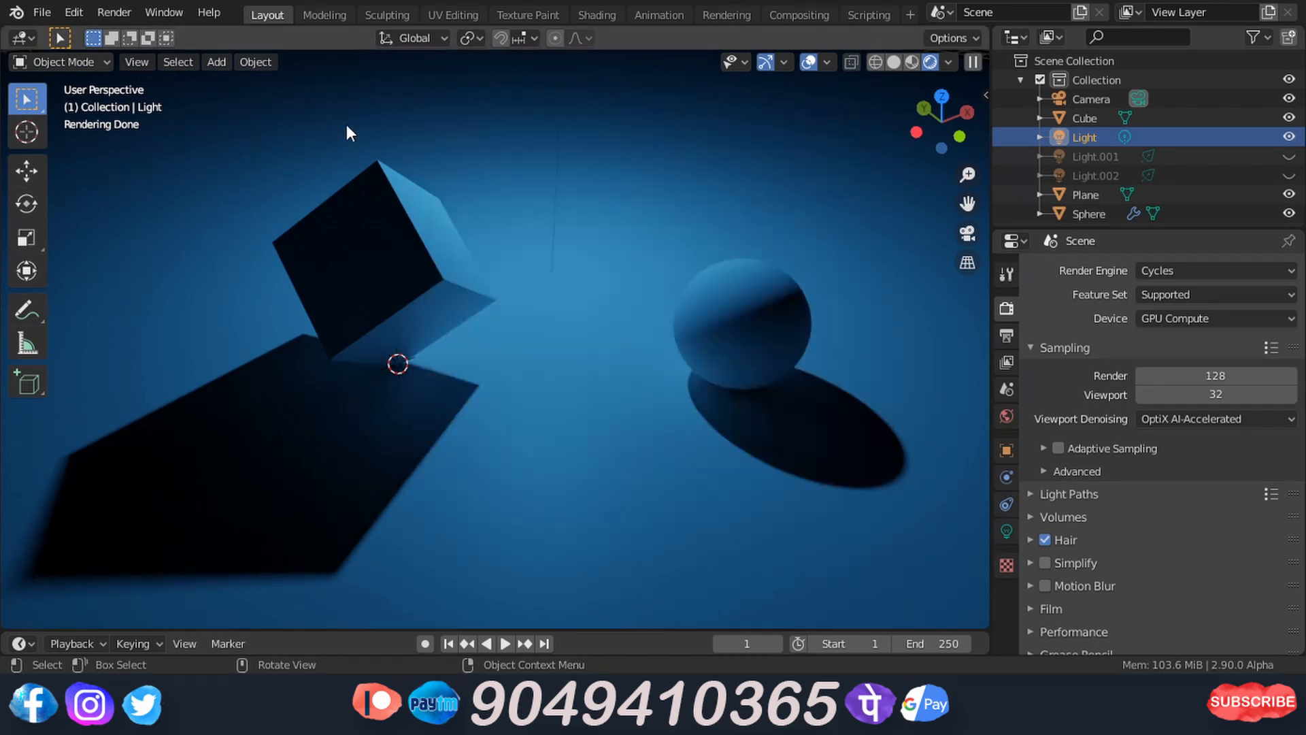
click(1174, 418)
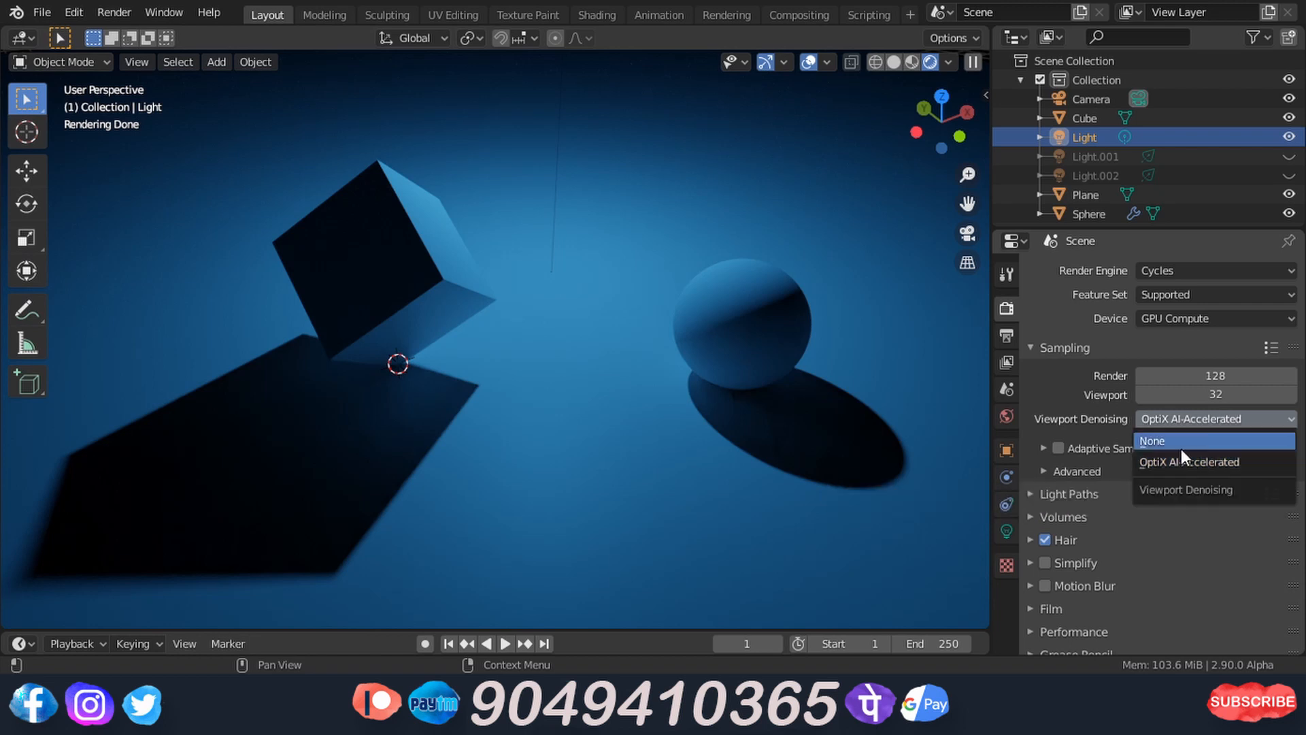
click(1194, 420)
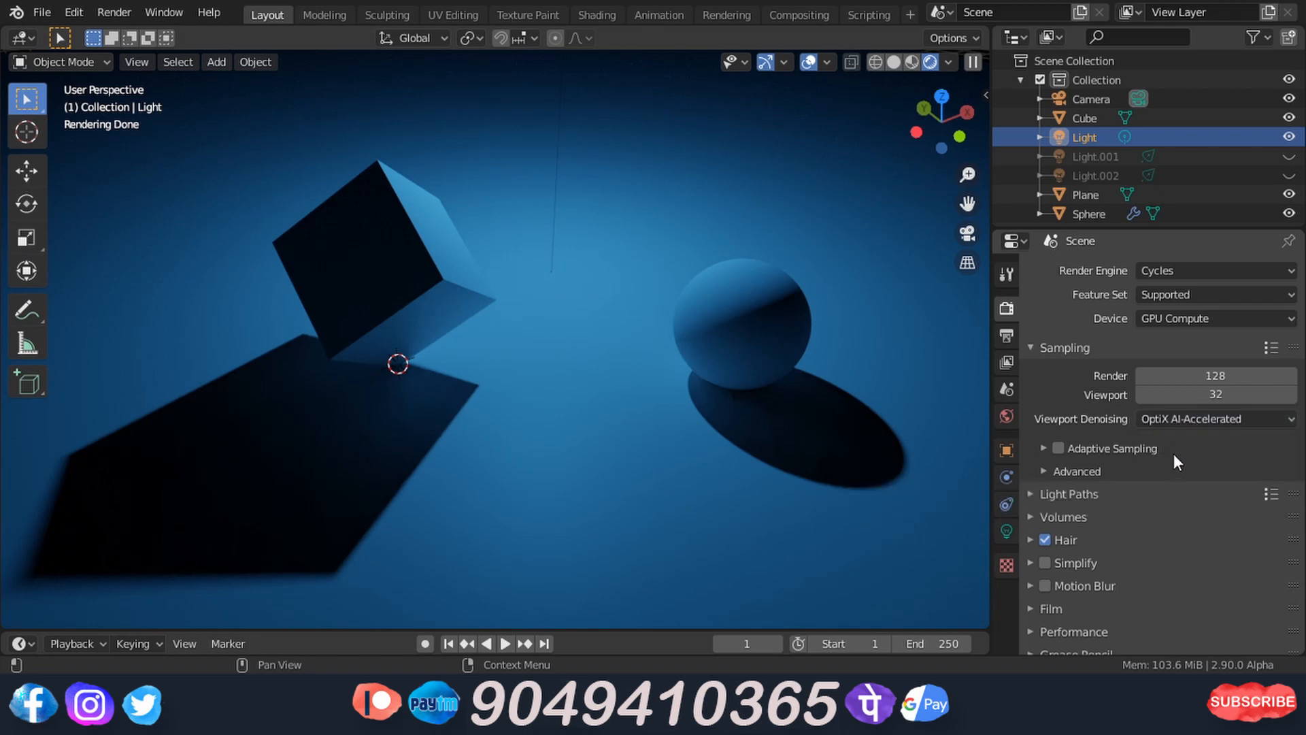
click(15, 12)
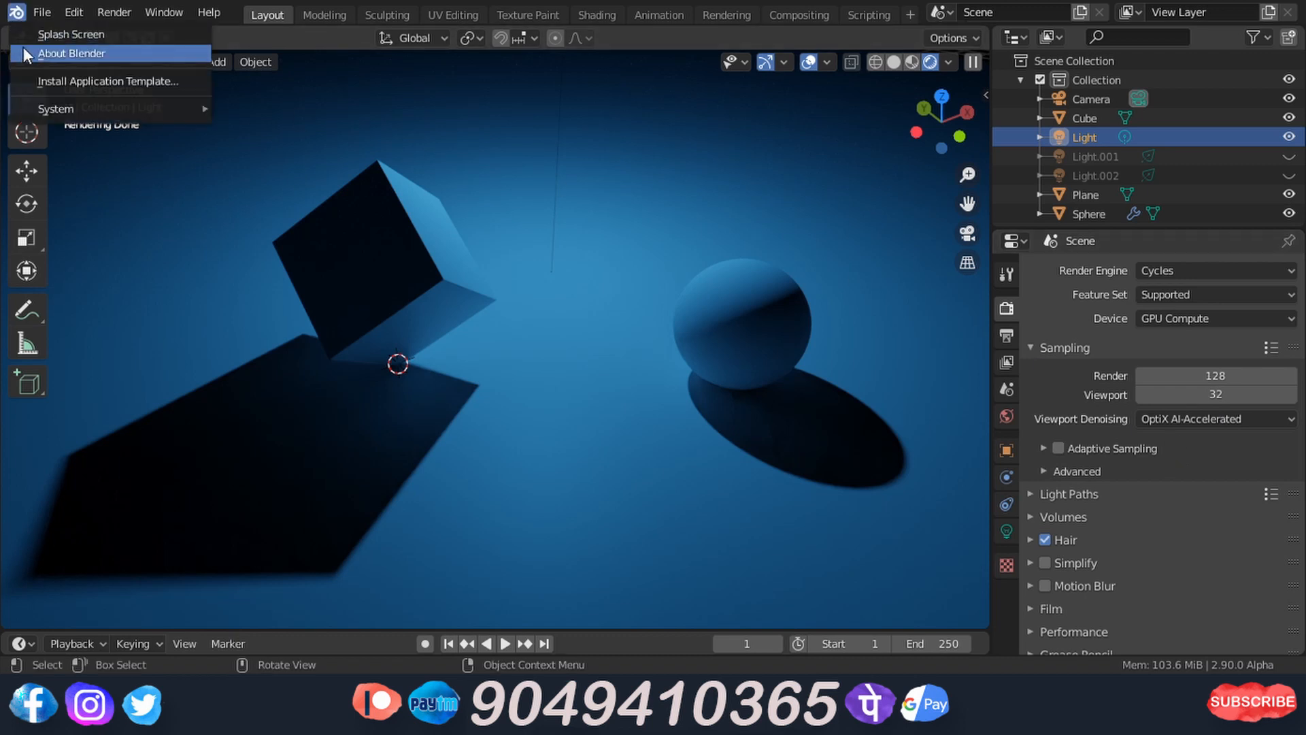
click(29, 34)
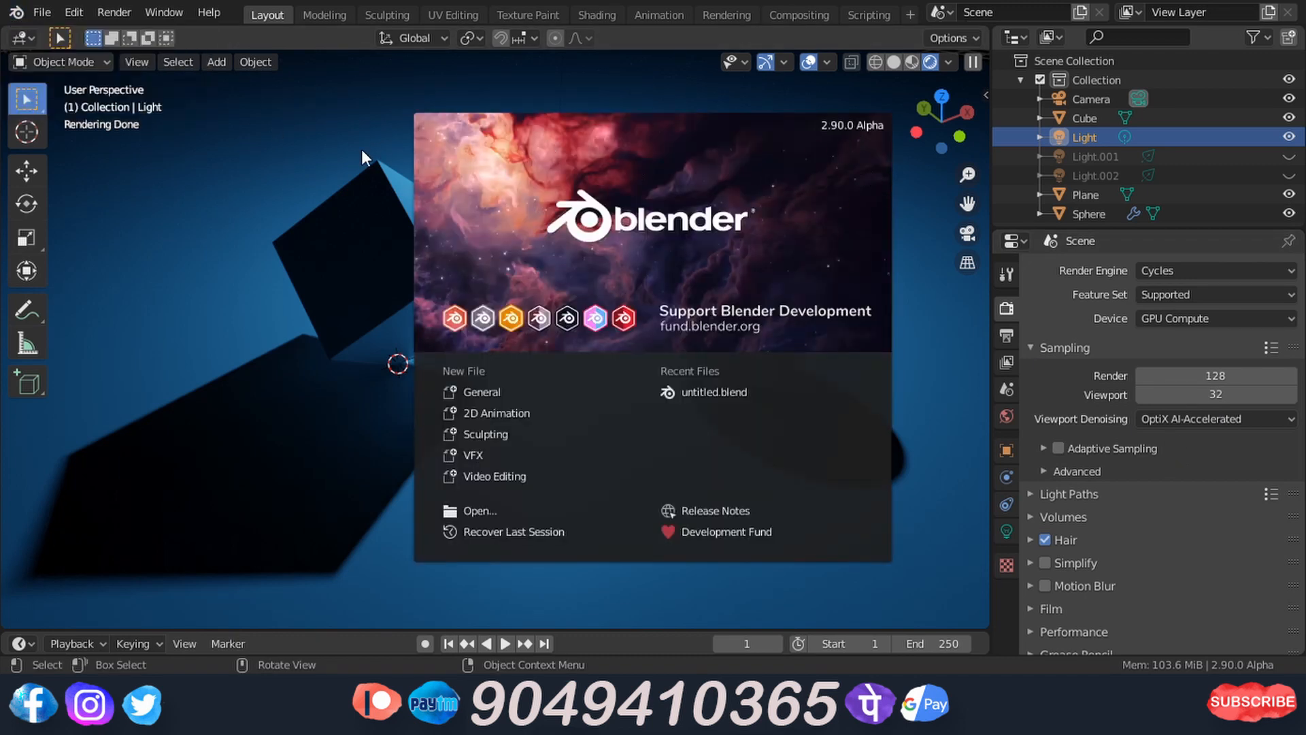
click(252, 160)
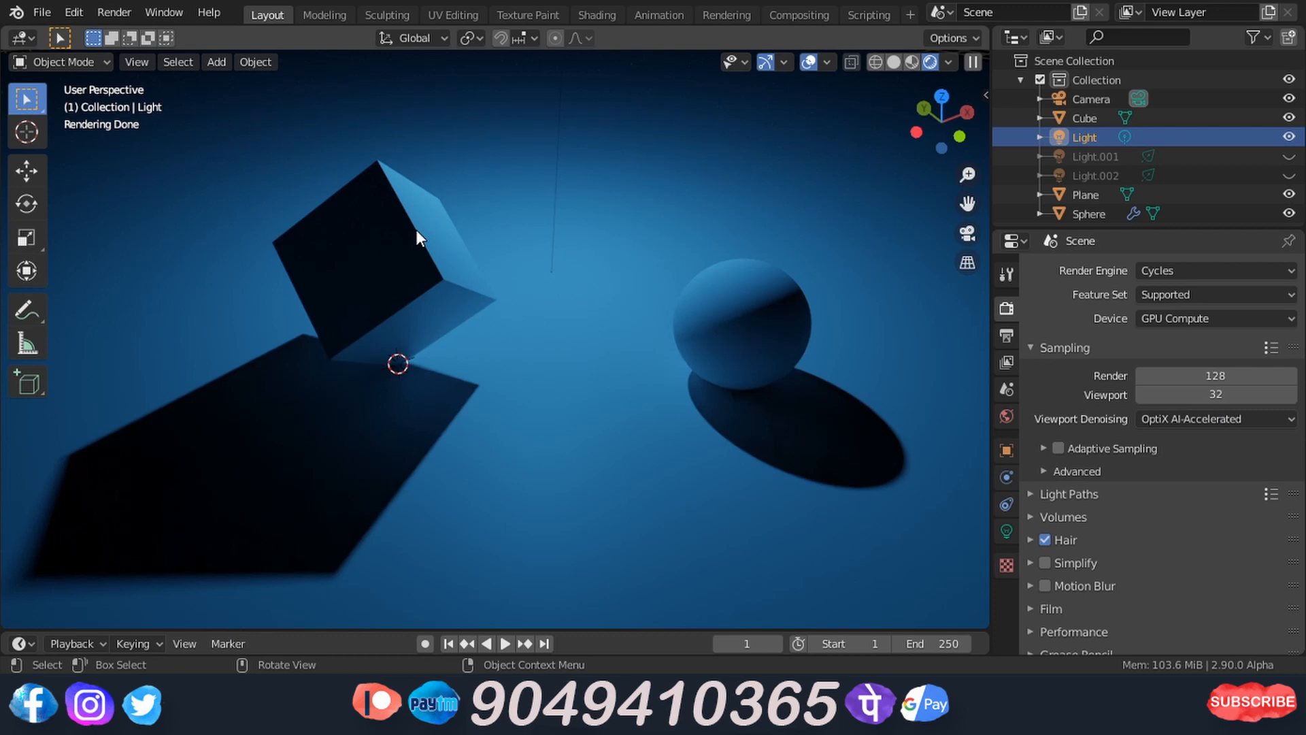
Try the Sun, Spot and Area types on the selected light and return it to Point.
click(1007, 532)
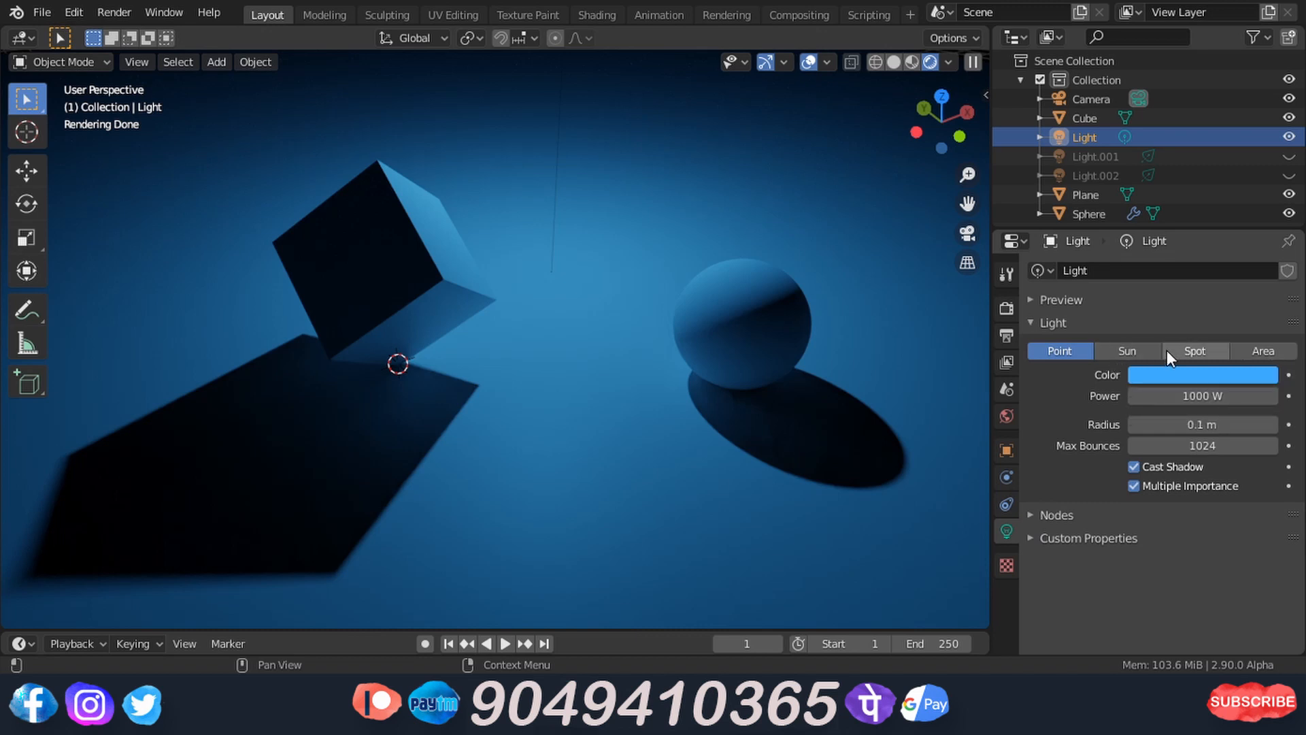
click(1146, 349)
click(1193, 351)
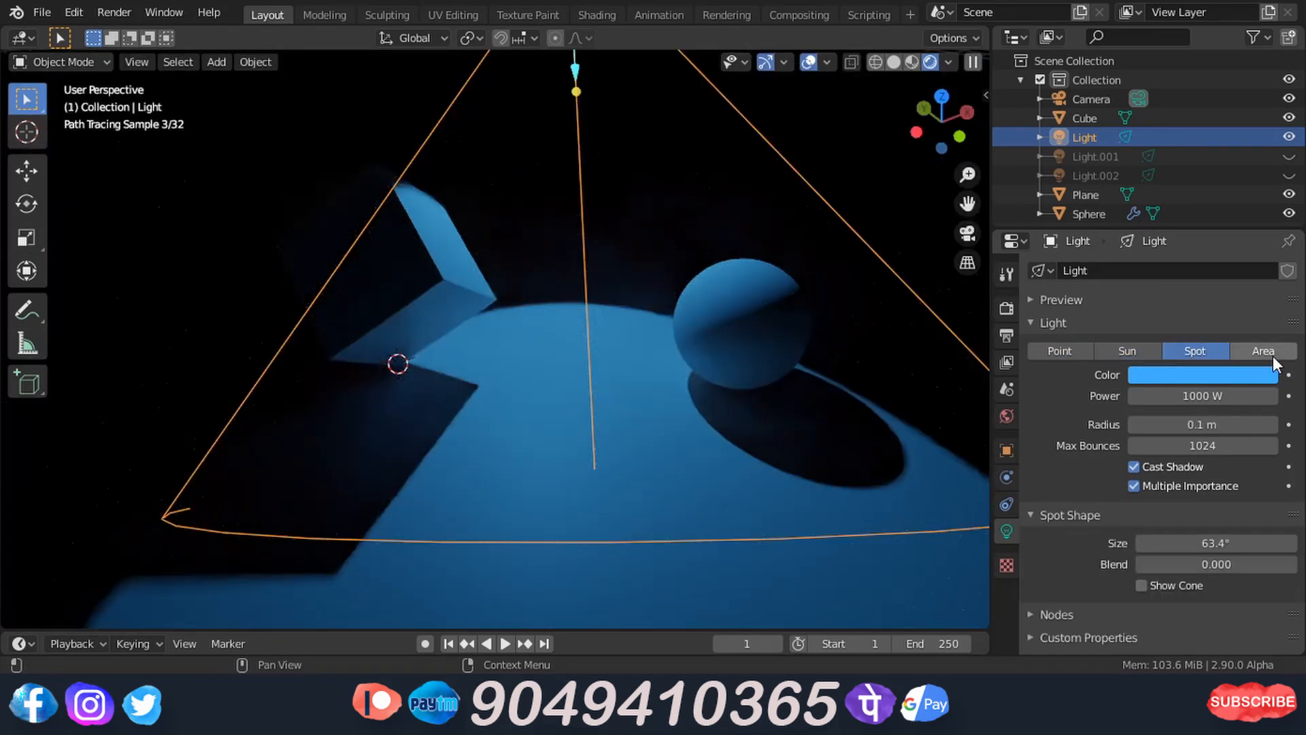
click(1267, 352)
click(1042, 349)
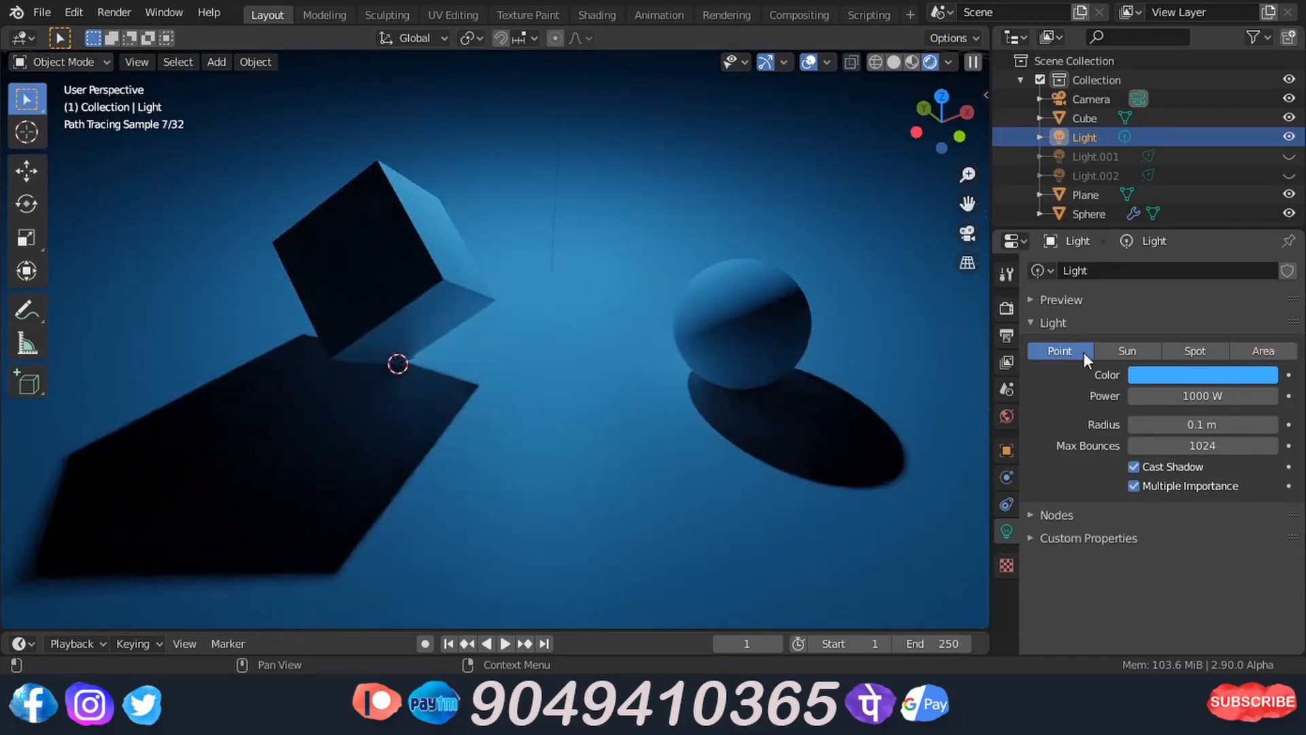
click(1162, 375)
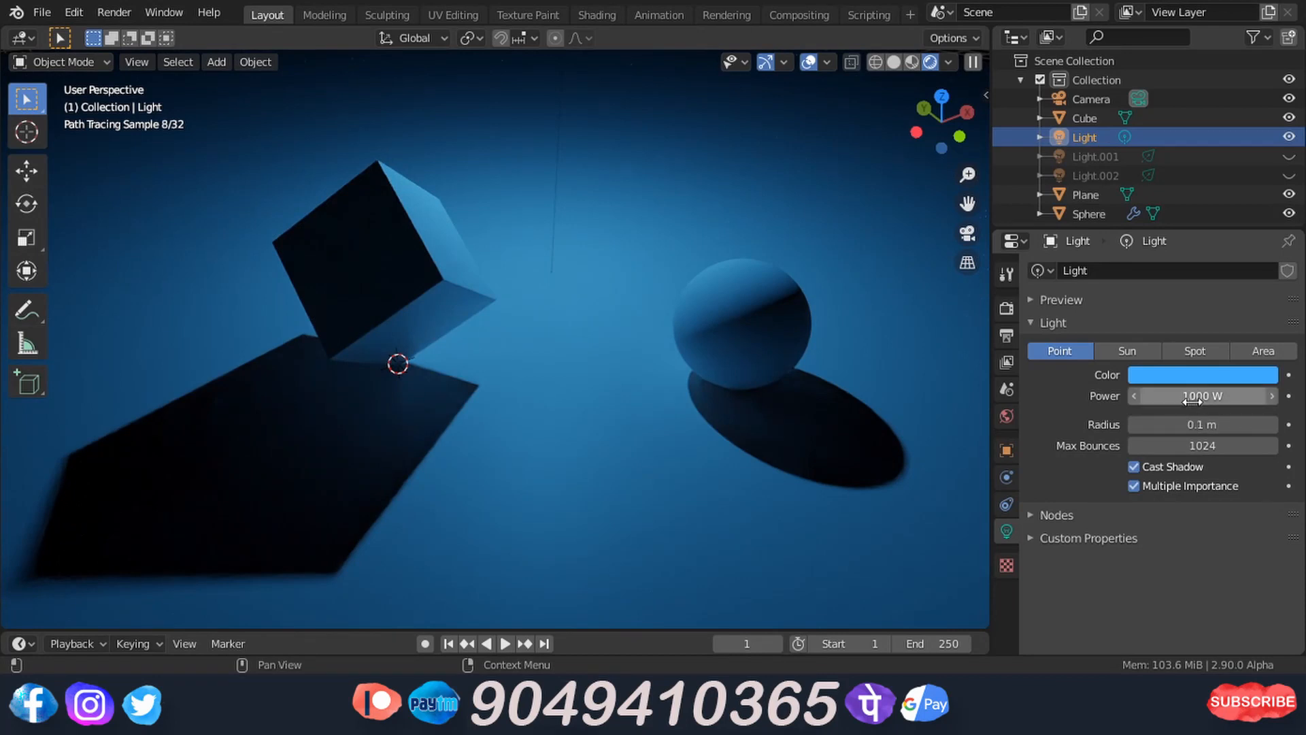
Try the point light's power at 100 W and set it back to 1000 W.
scroll(692, 422, down, 1)
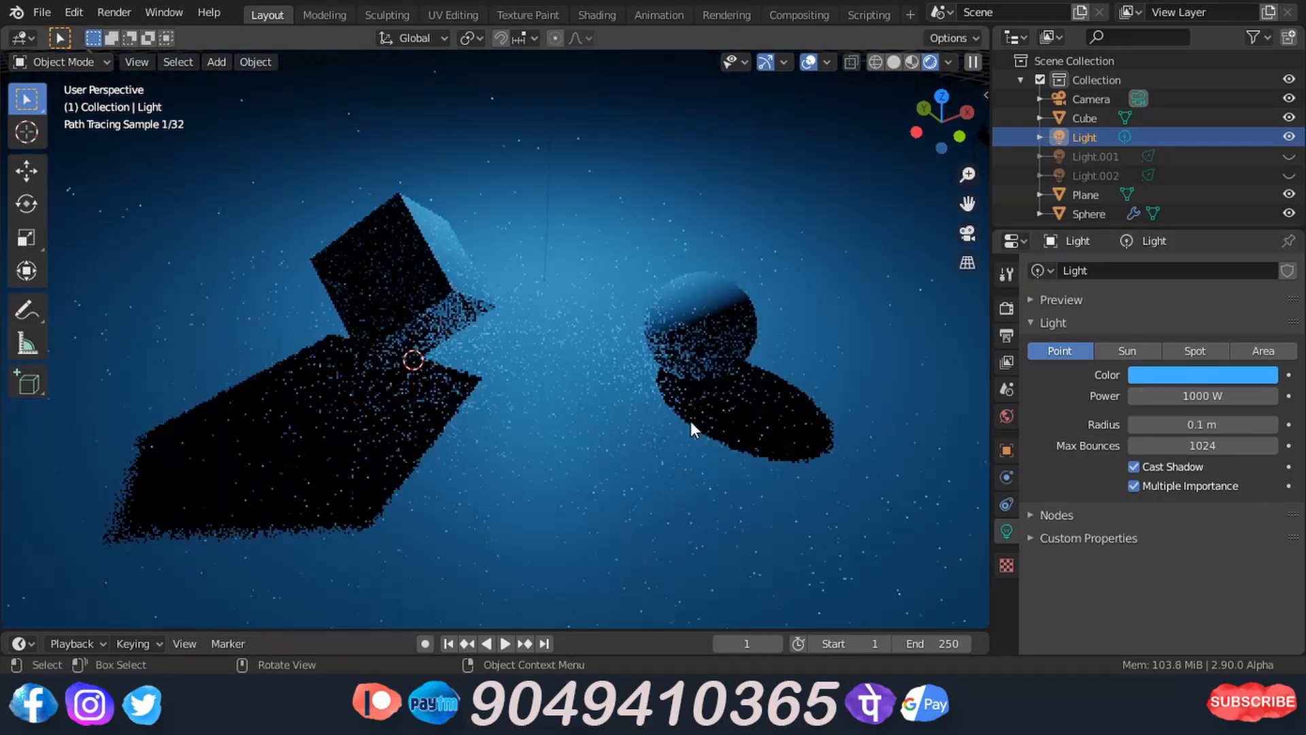
click(1229, 395)
key(ctrl+a)
text(100)
key(Return)
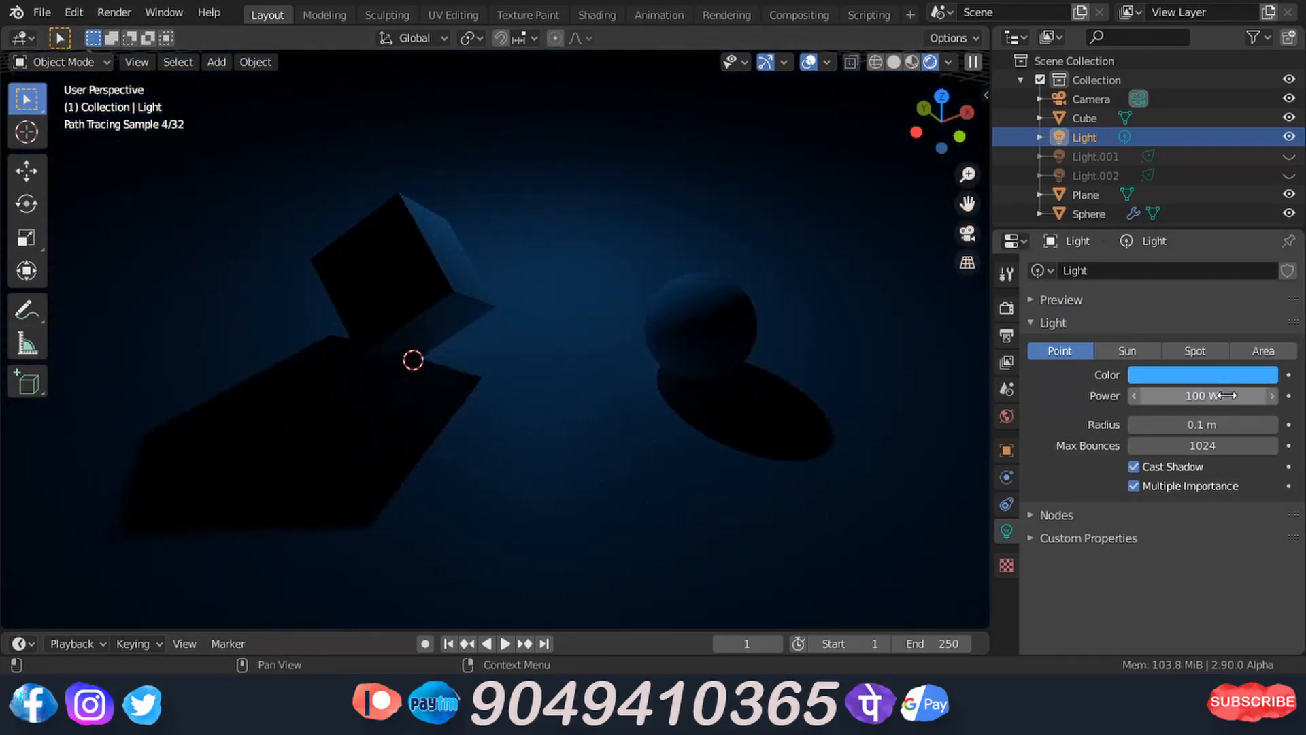
click(1229, 396)
text(1000)
key(Return)
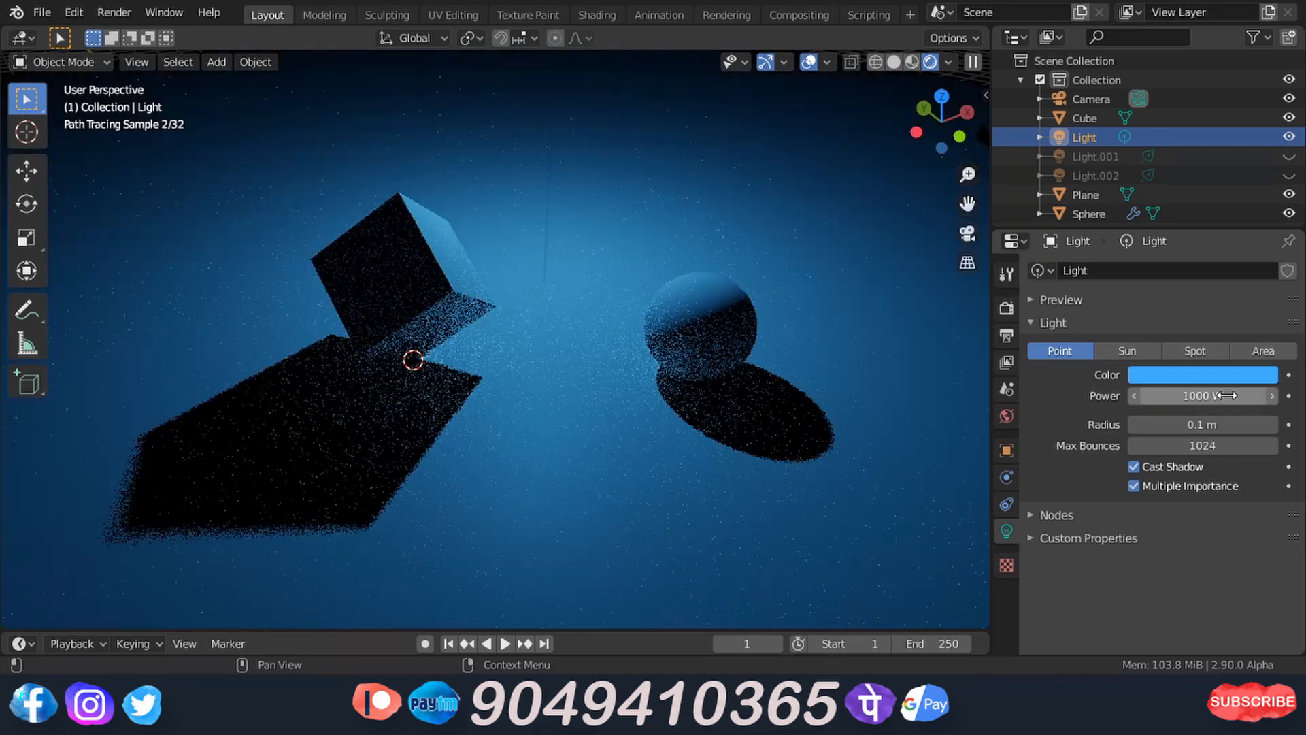
Raise the point light's power to 11000 W for comparison and return it to 1000 W.
click(1229, 395)
text(11000)
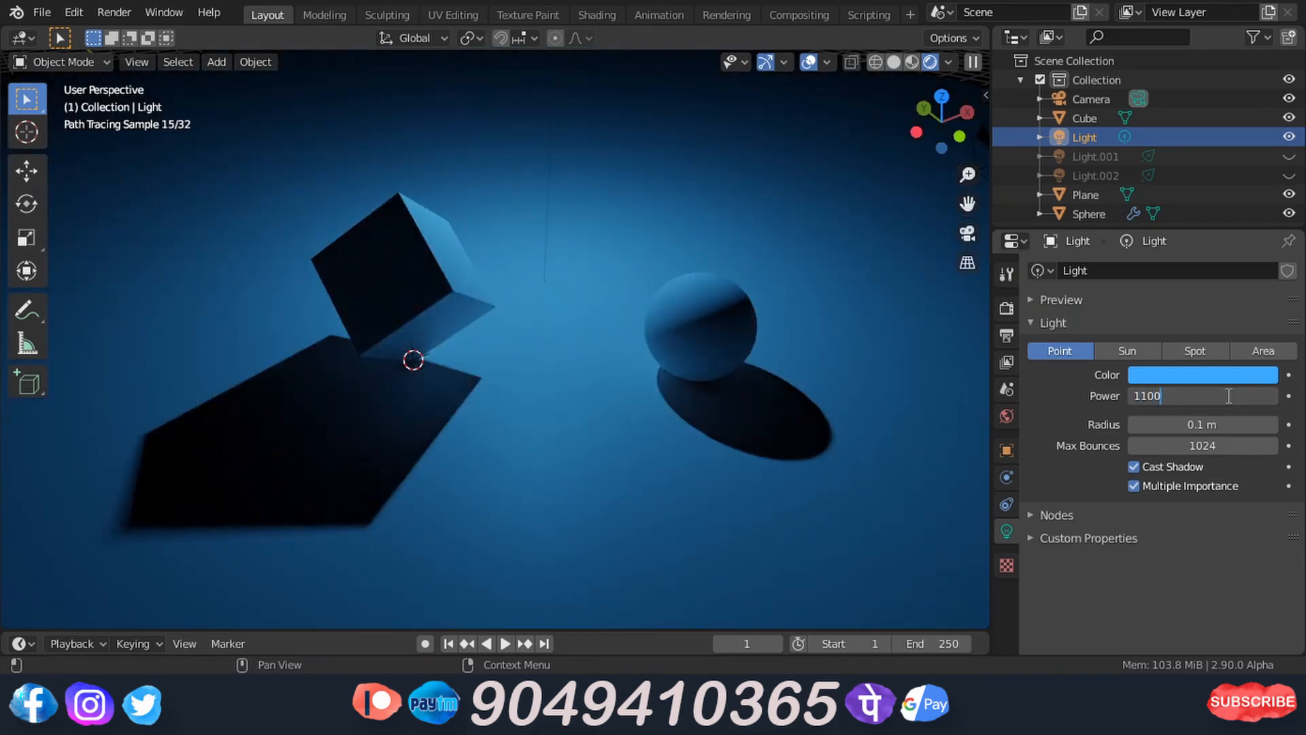
key(Return)
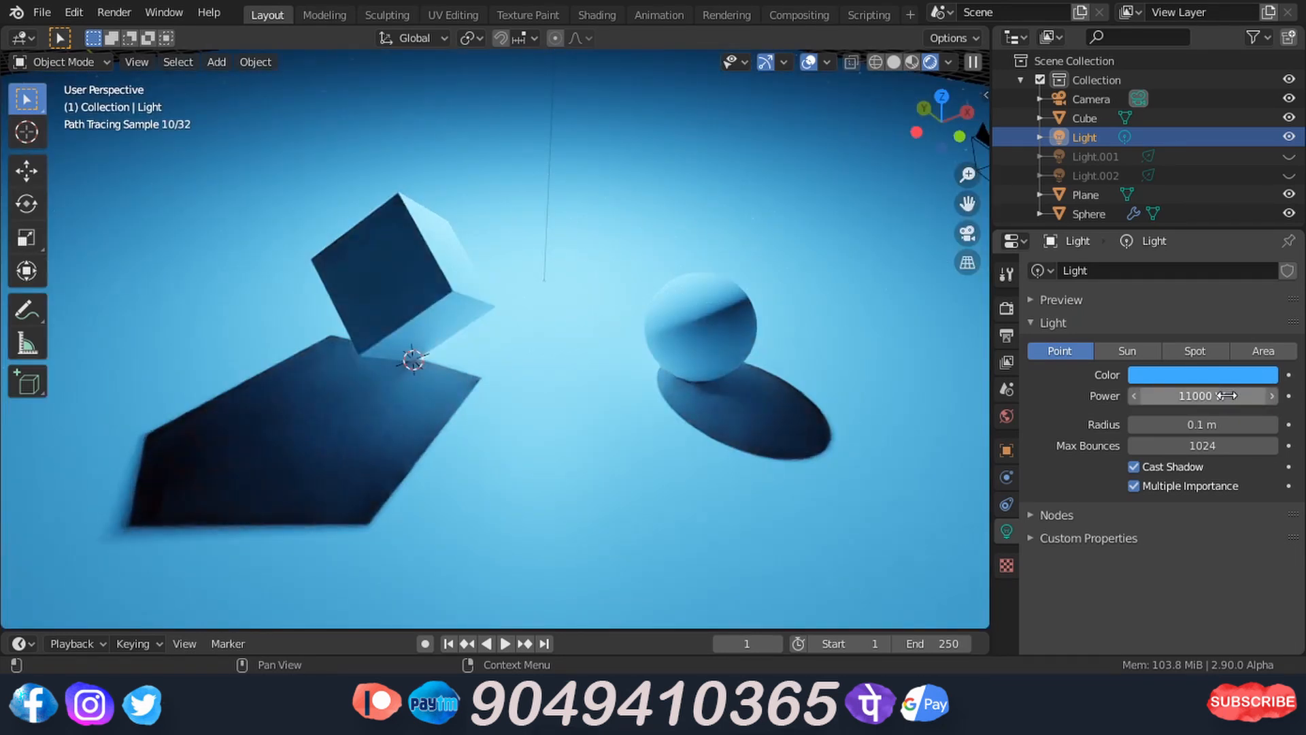
click(1229, 395)
text(1000)
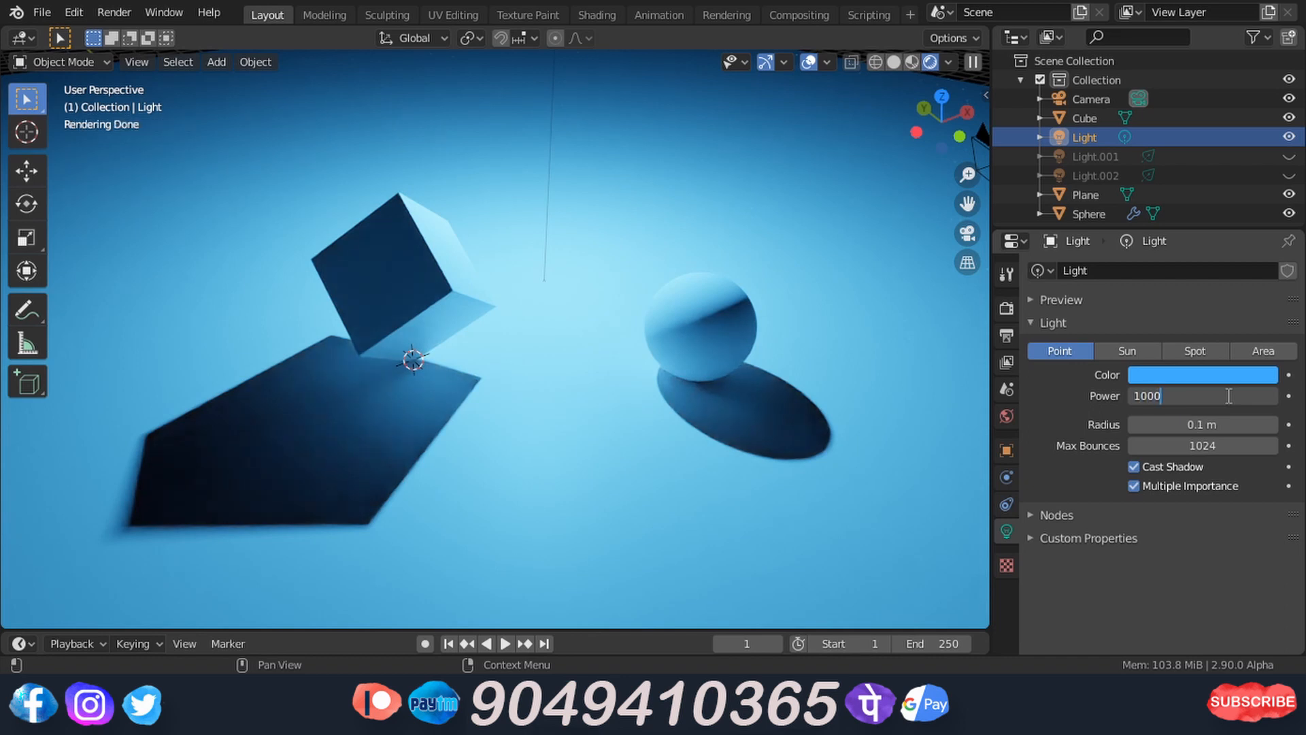
key(Return)
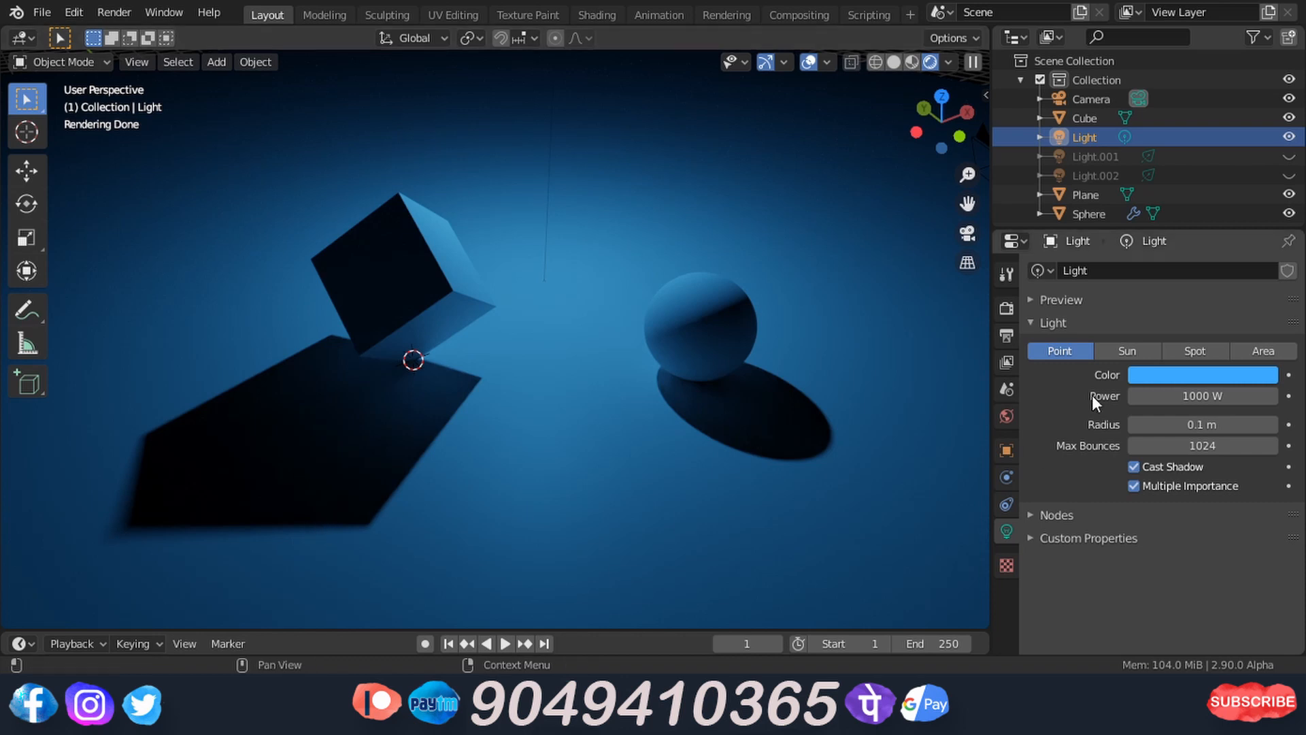
Try the point light's radius at 0 m and at 0.5 m to compare shadow sharpness.
click(1175, 423)
text(0)
key(Return)
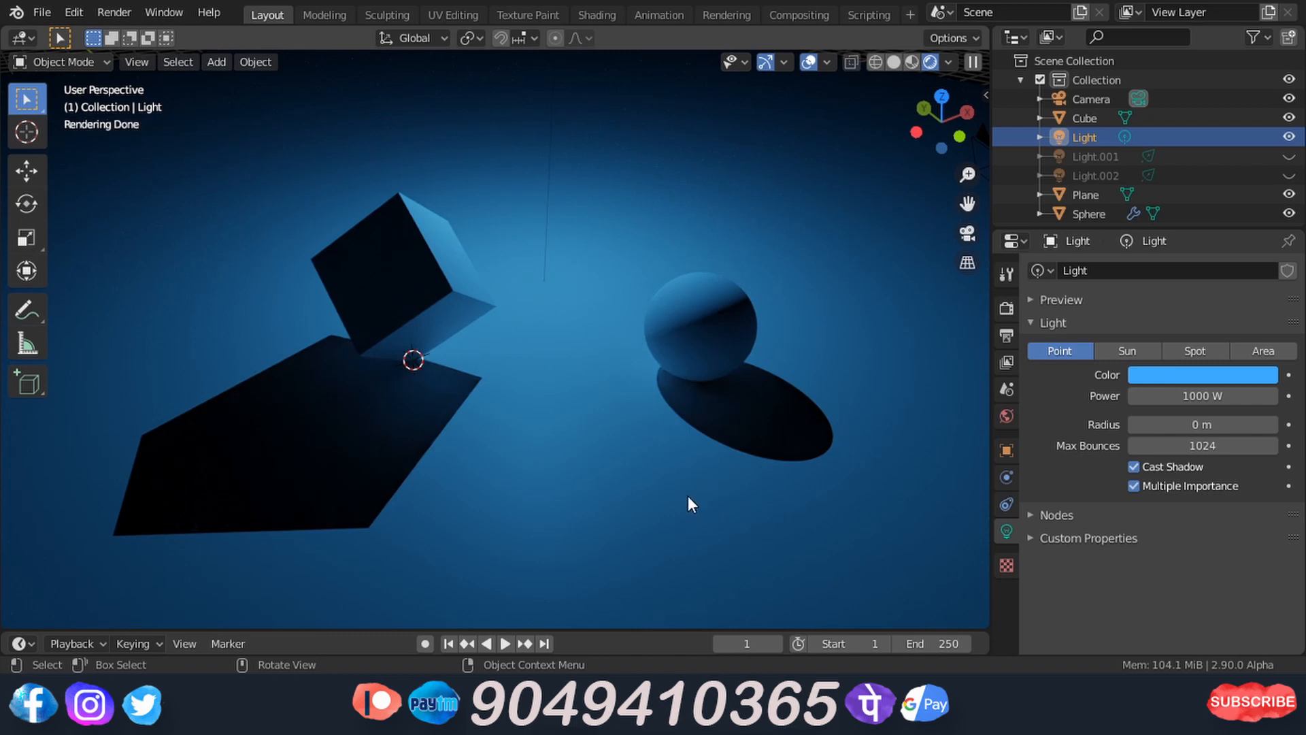
click(1207, 423)
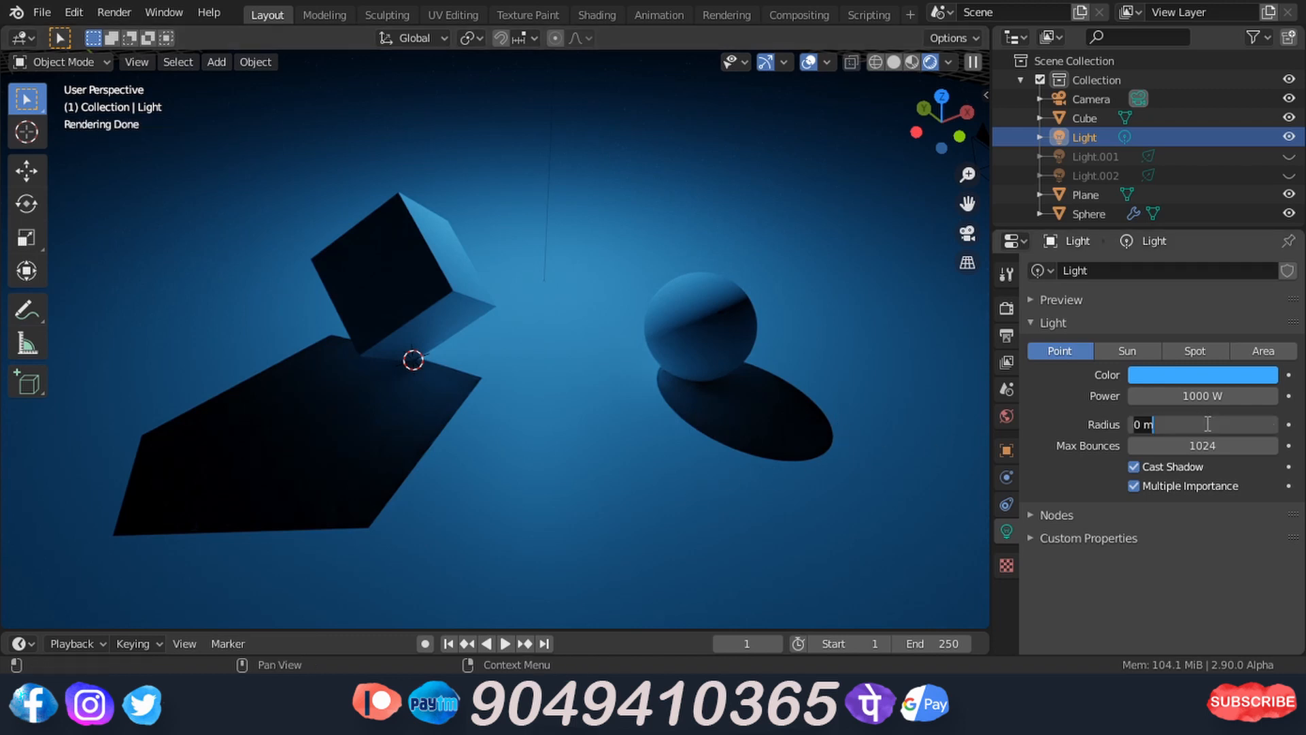
key(BackSpace)
key(BackSpace)
text(5)
key(Left)
text(.)
key(Return)
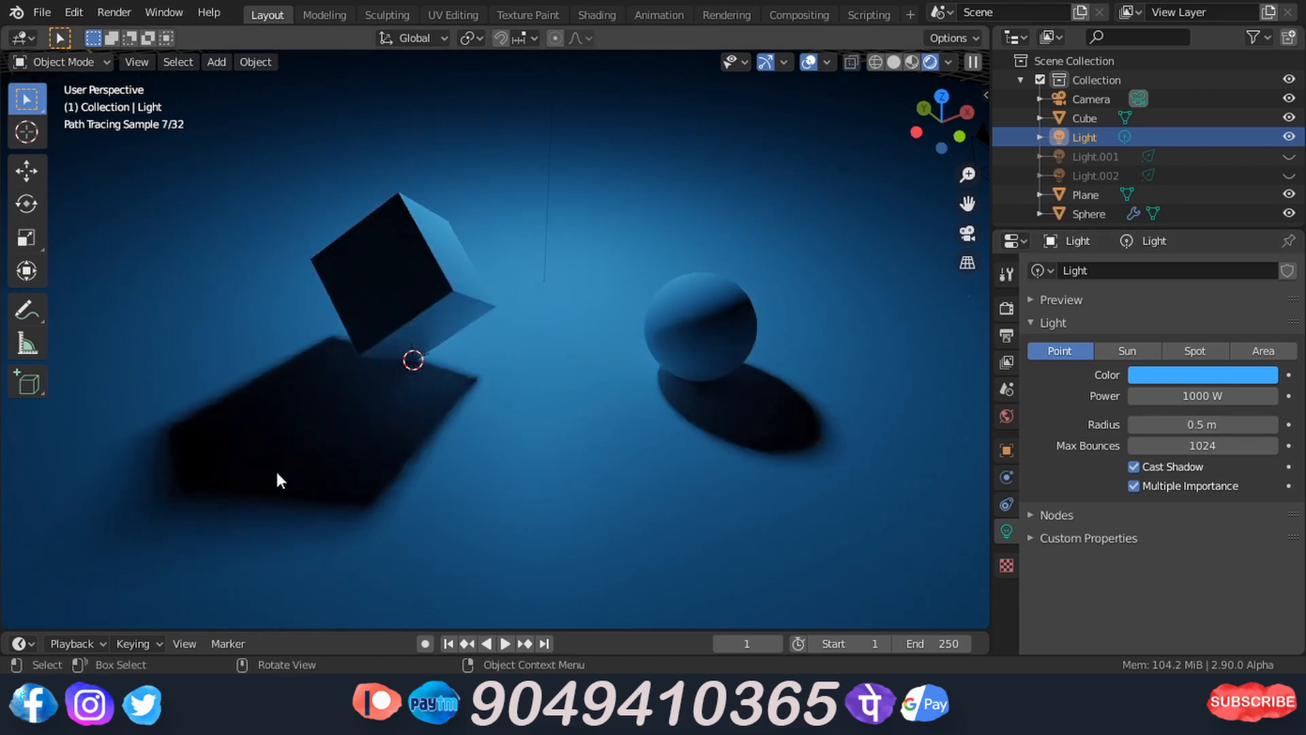
Set the point light's radius to 1 m and hide the 3D cursor in the viewport.
click(1196, 422)
text(1)
key(Return)
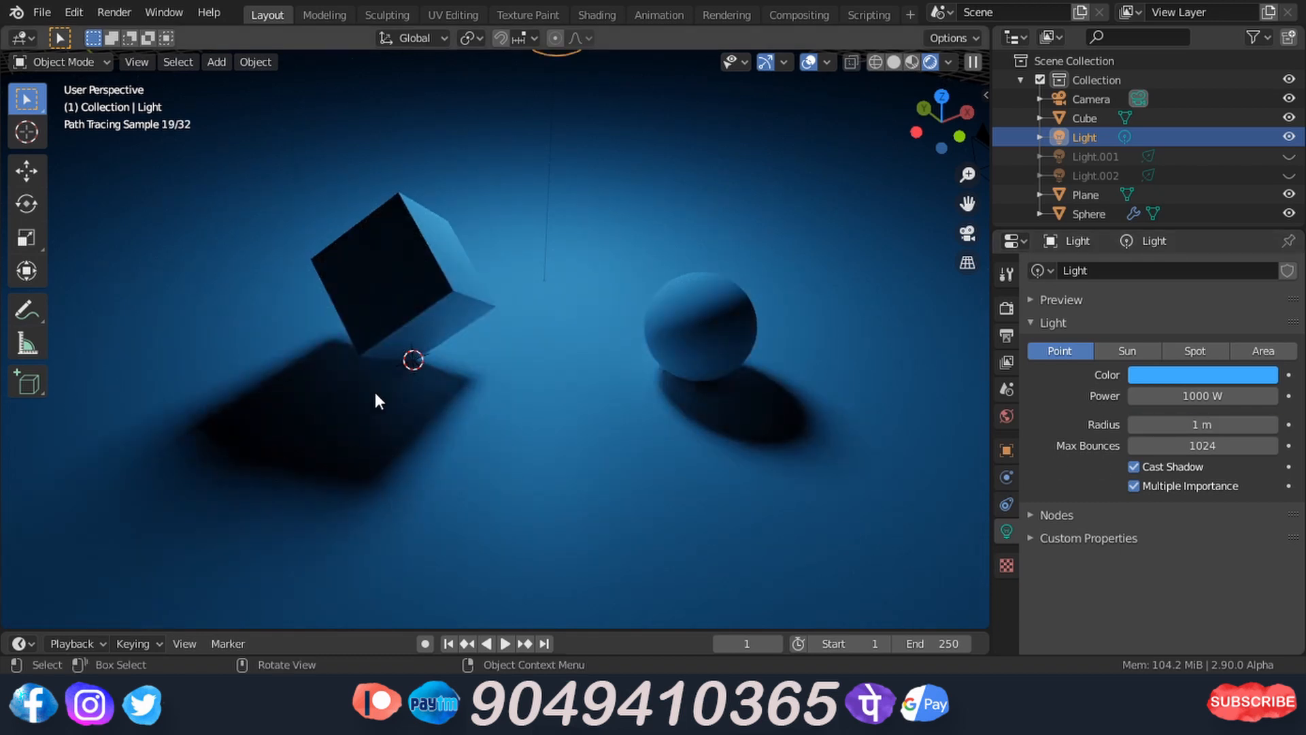
click(826, 62)
click(838, 197)
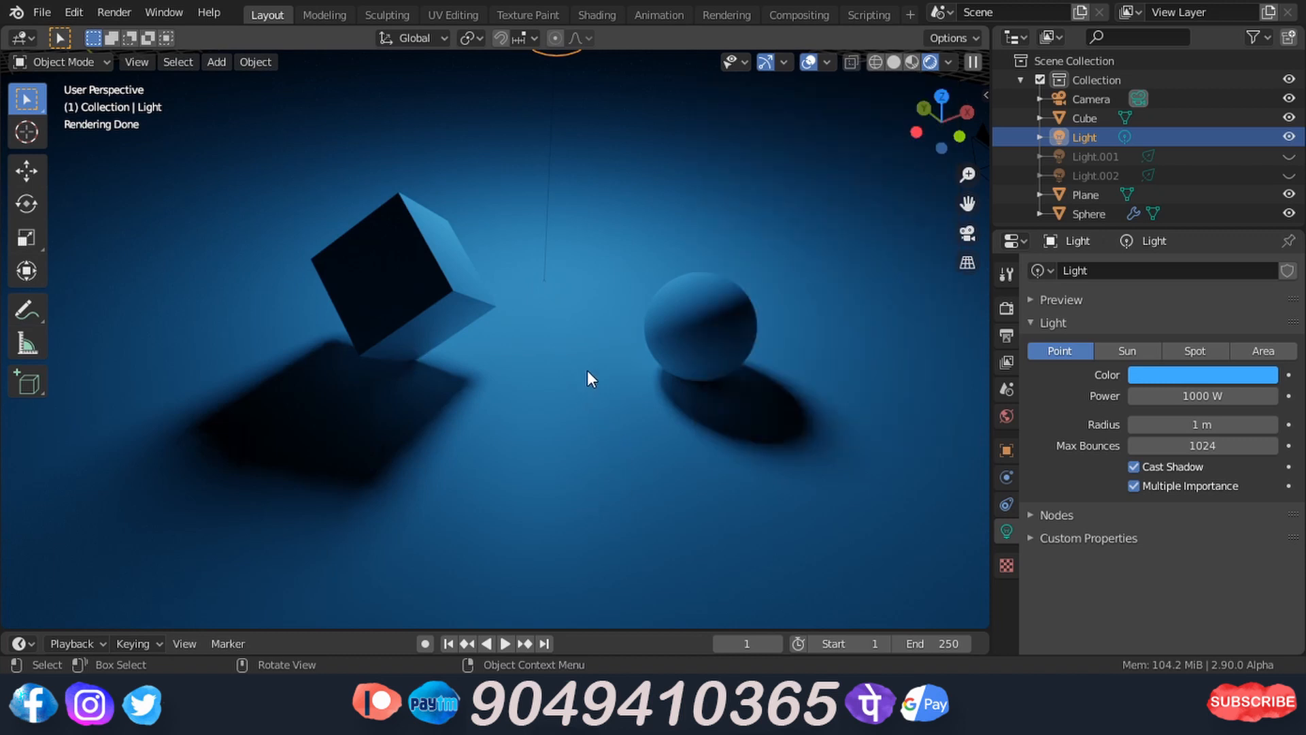
Set the world background strength to 1.
scroll(587, 370, down, 4)
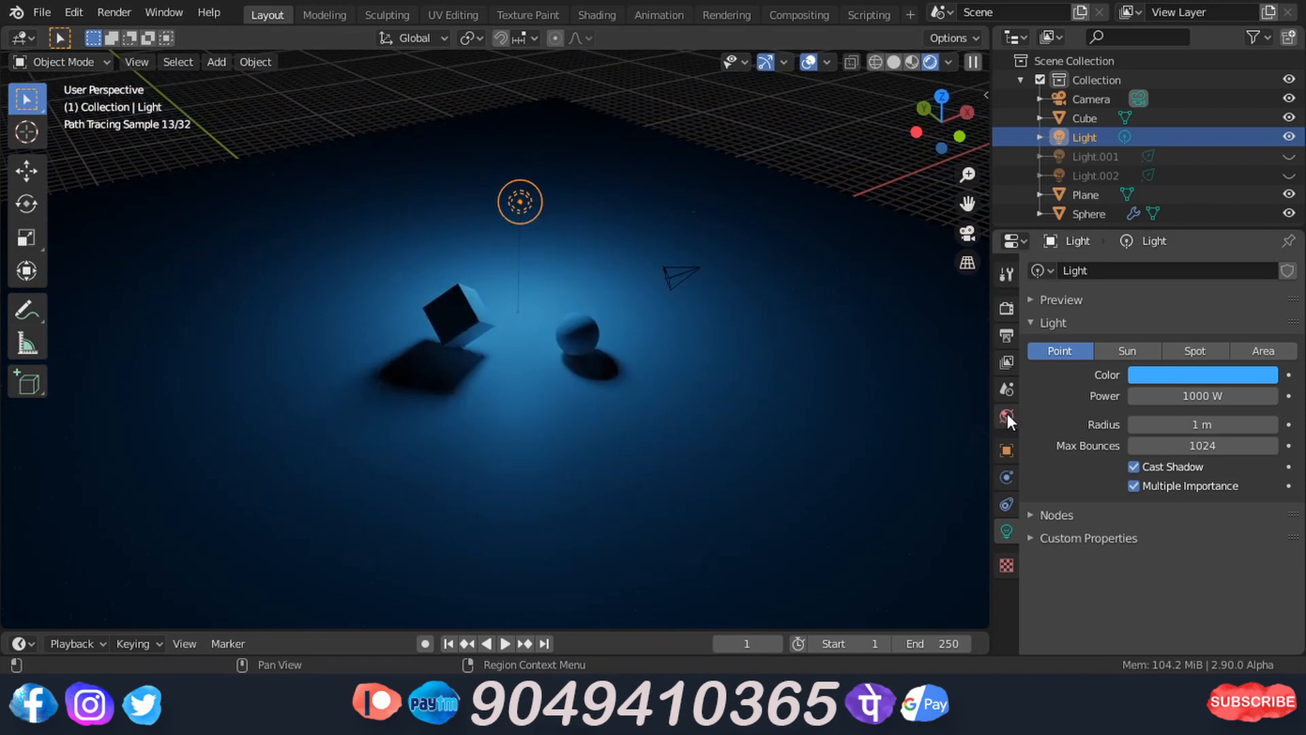
click(1006, 415)
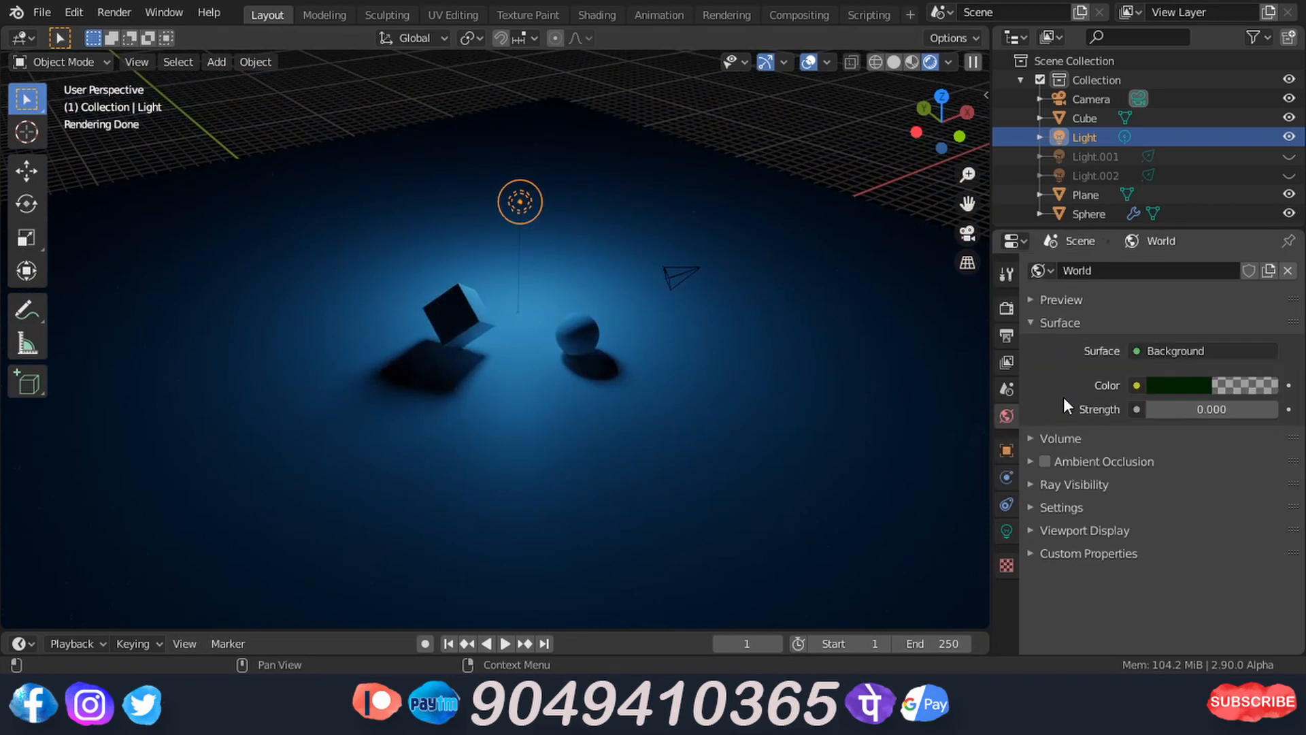
click(1190, 411)
text(1)
key(Return)
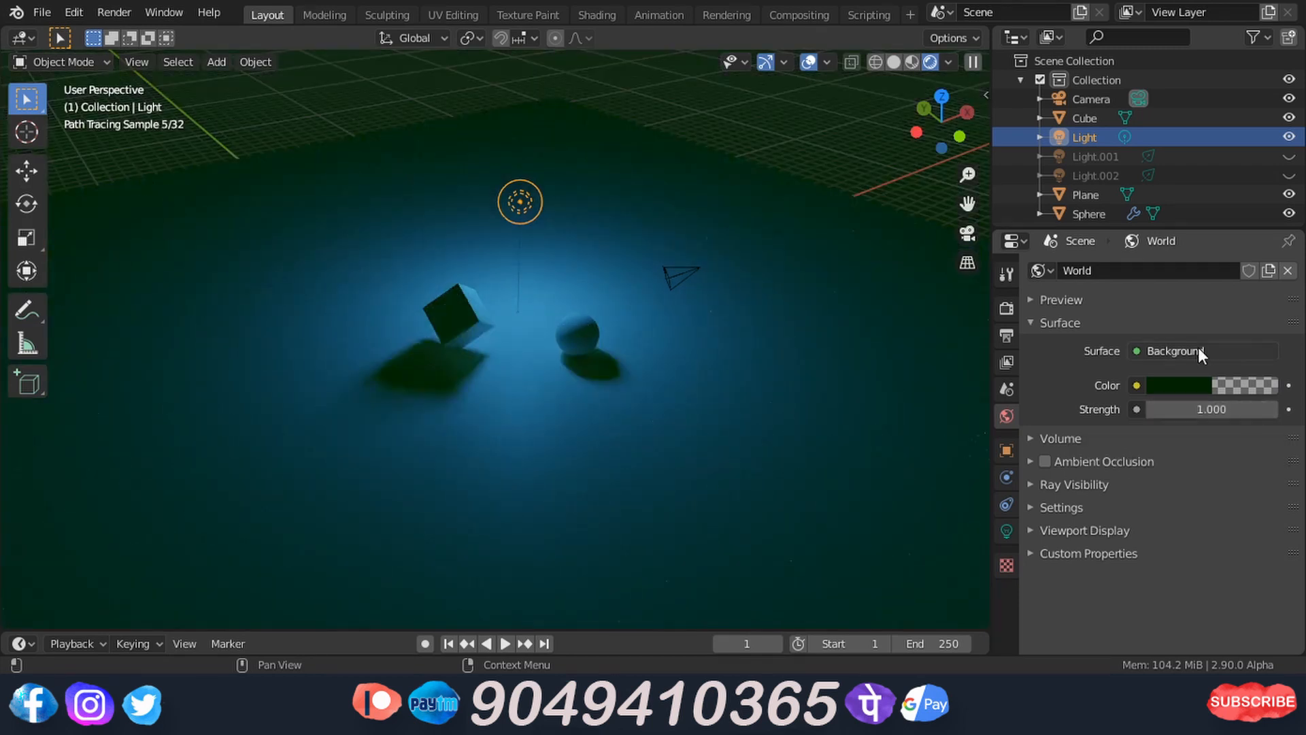
Change the world background colour to a dark blue-grey and set its strength to 0.
click(1178, 387)
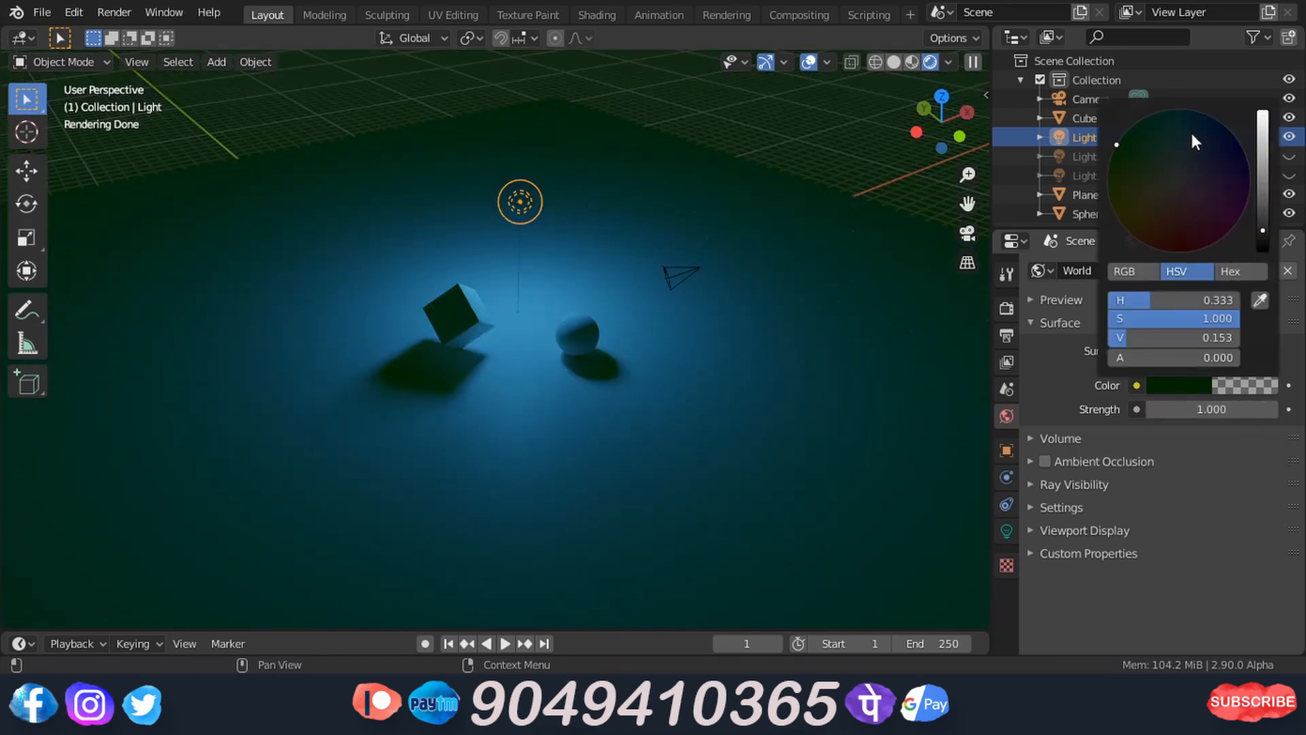
click(1190, 161)
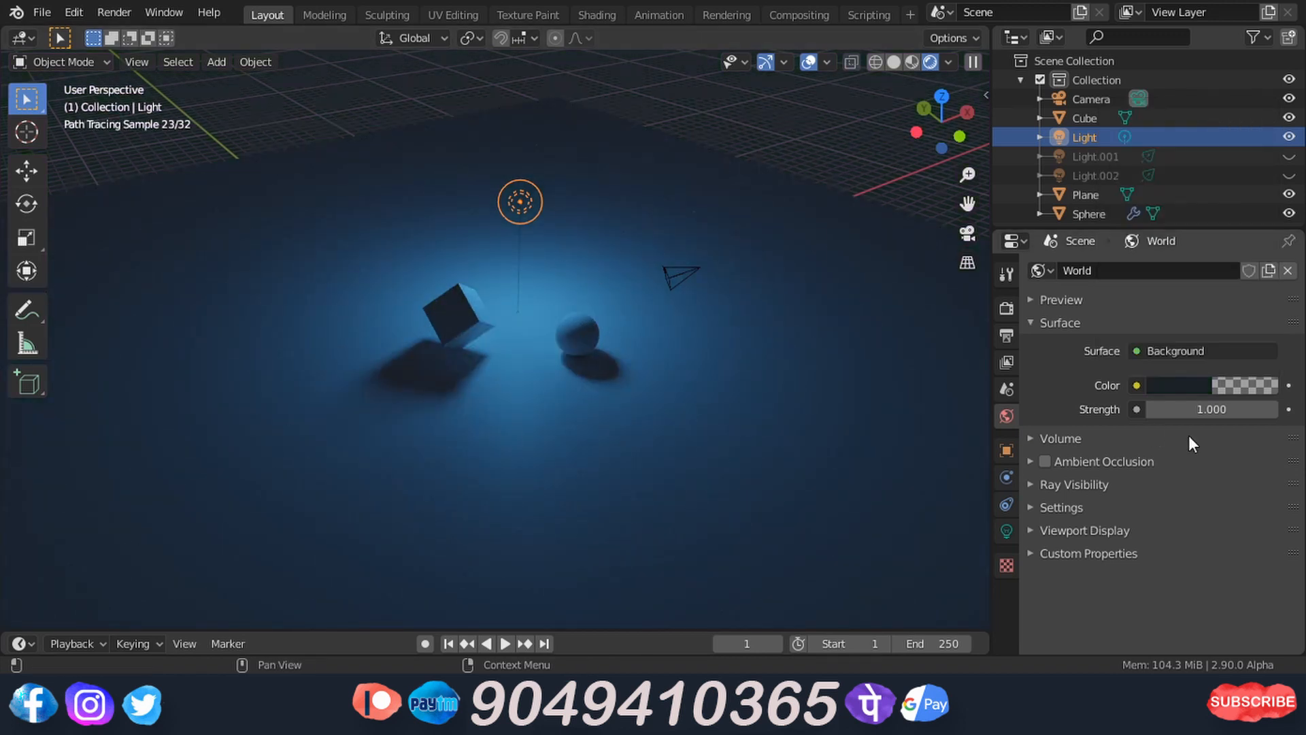
drag(1204, 413, 1150, 412)
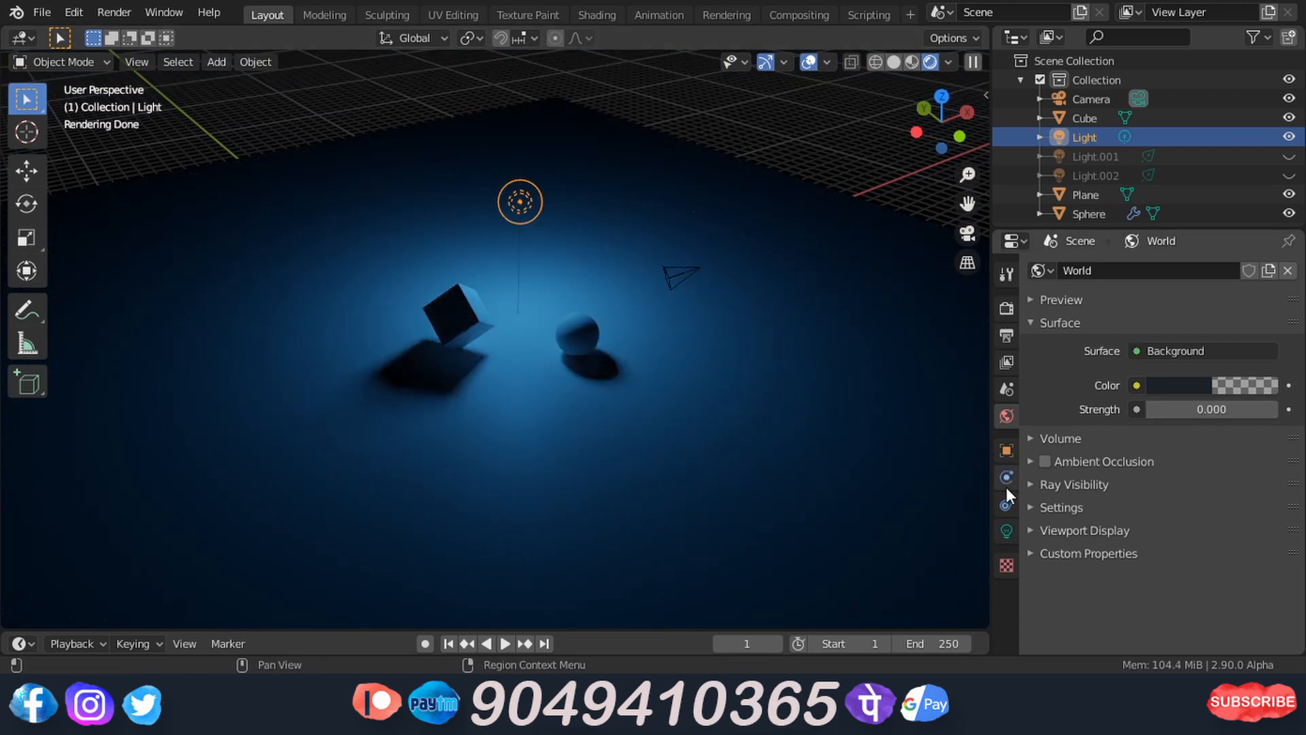
Try the point light's radius at 0.38 m and 0.02 m, and reset it to the default value.
click(1007, 530)
middle_drag(466, 393, 549, 370)
middle_drag(554, 370, 585, 350)
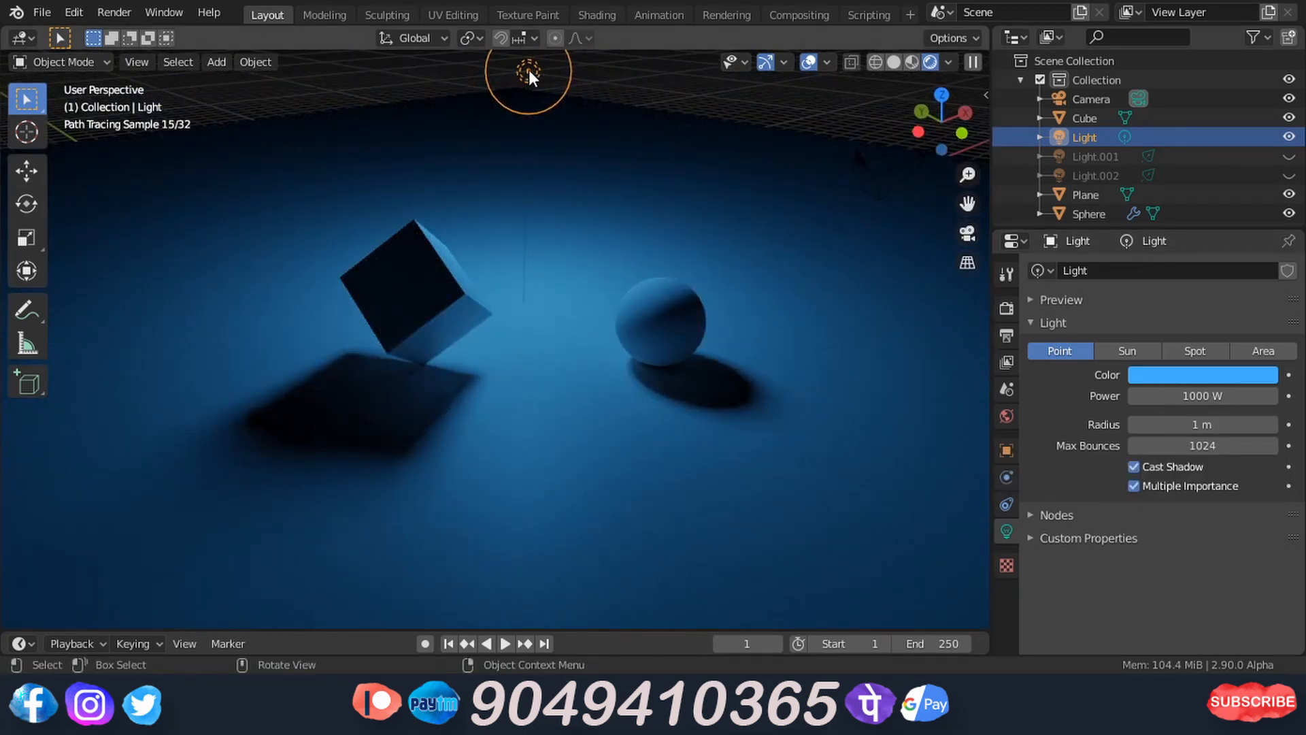
drag(1202, 425, 1143, 426)
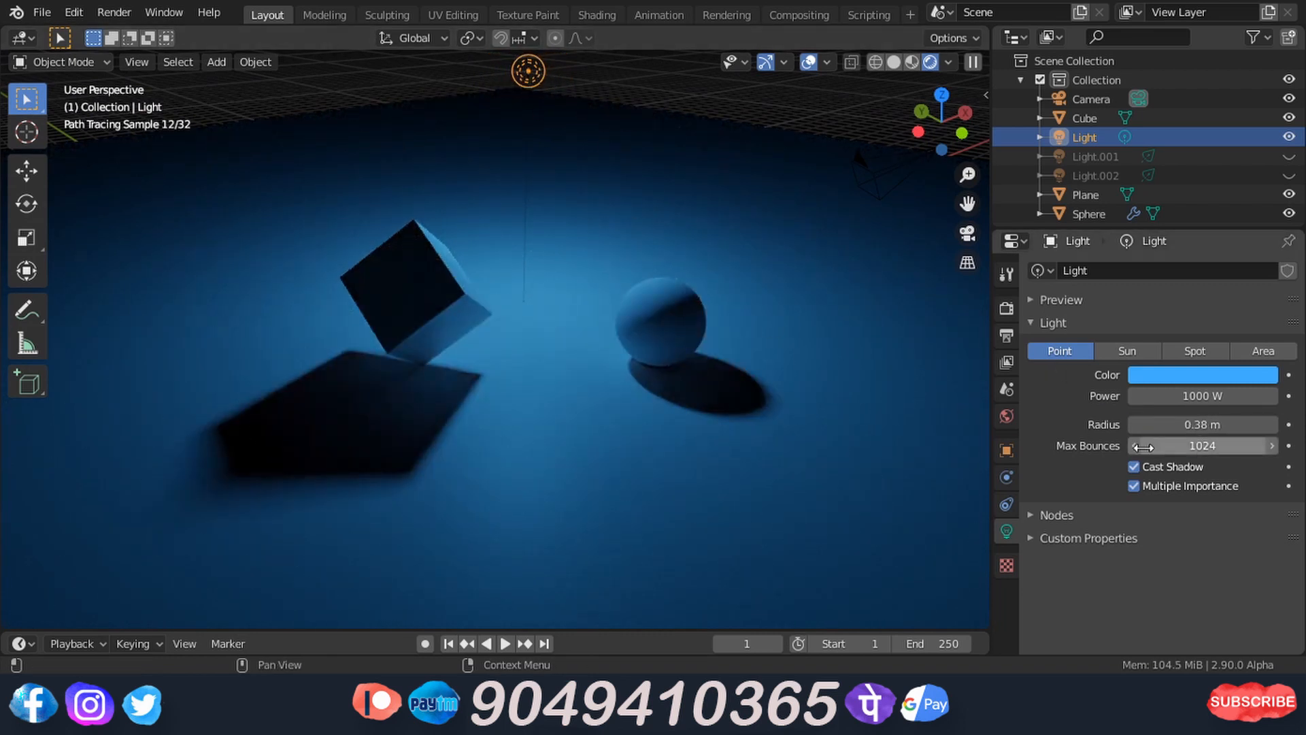
drag(1146, 425, 1116, 424)
click(1217, 421)
click(1058, 474)
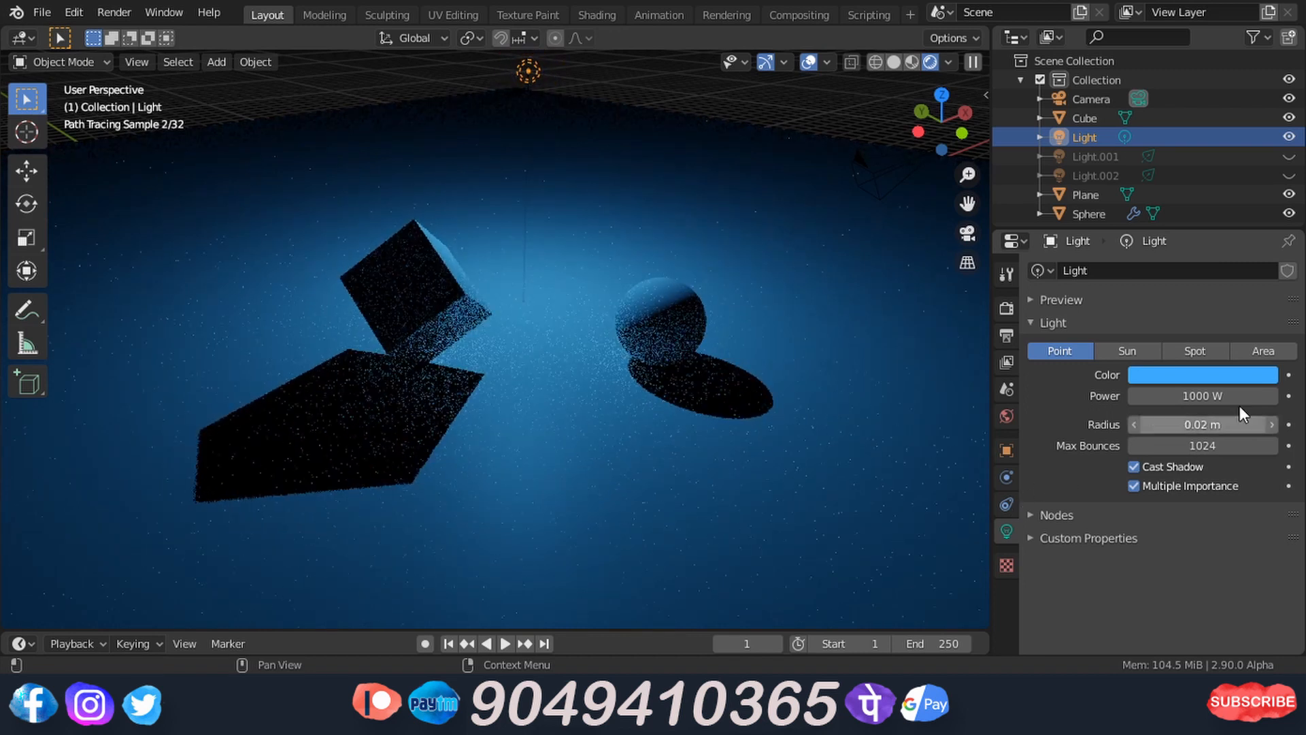
right_click(1157, 425)
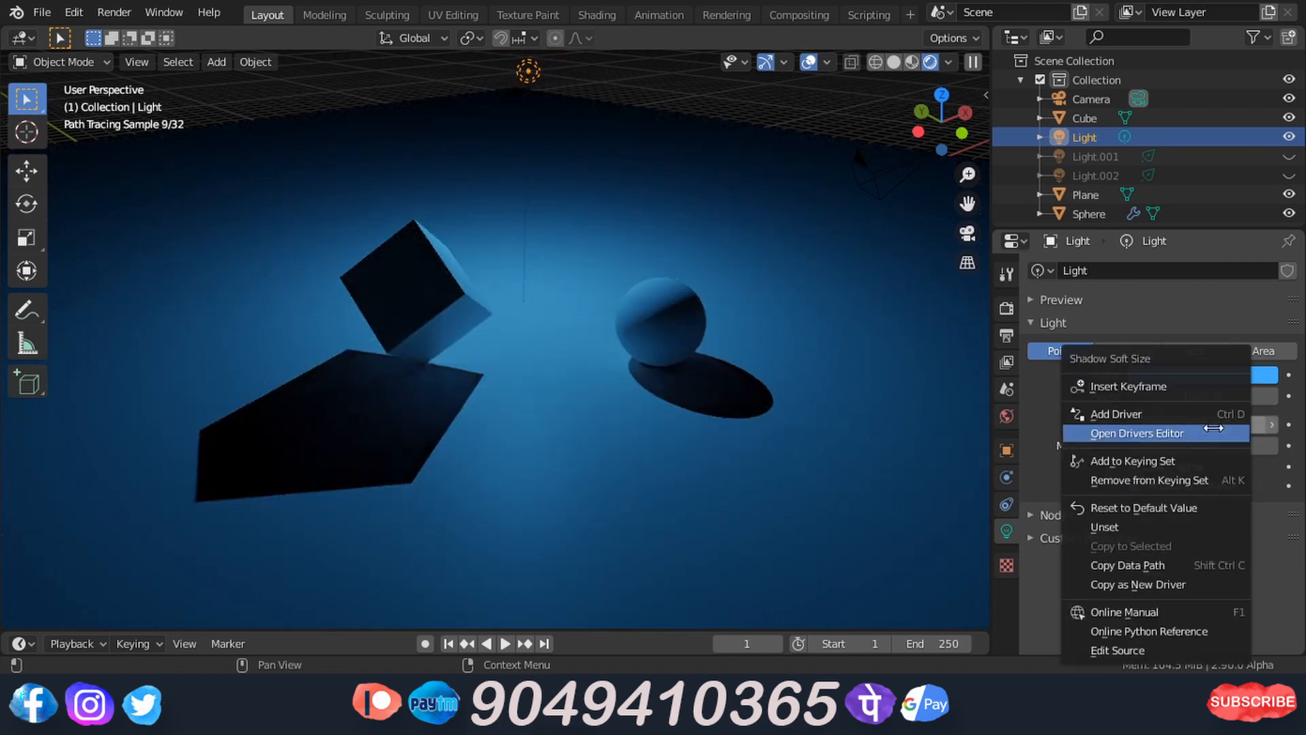
click(1176, 509)
Set the point light's Max Bounces to 0 while viewing the cube and sphere up close.
scroll(514, 412, up, 5)
middle_drag(491, 440, 581, 406)
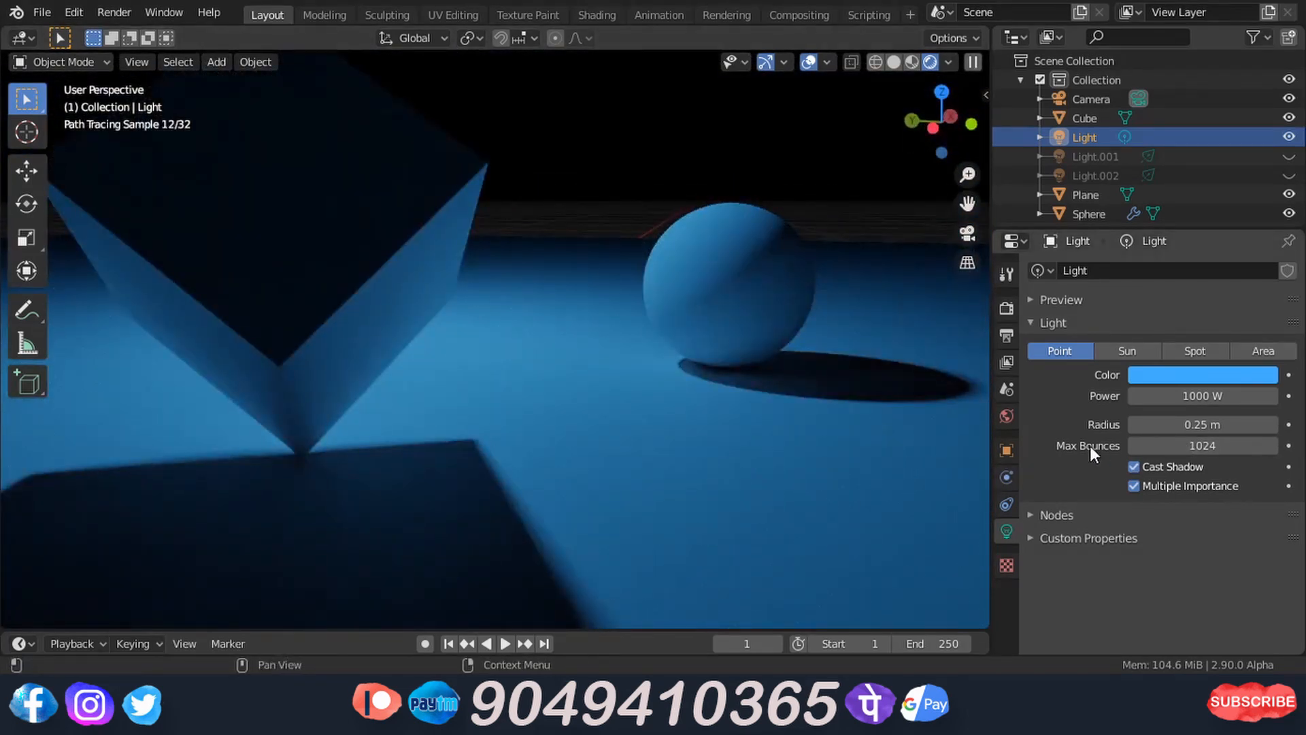
double_click(1177, 446)
text(0)
key(Return)
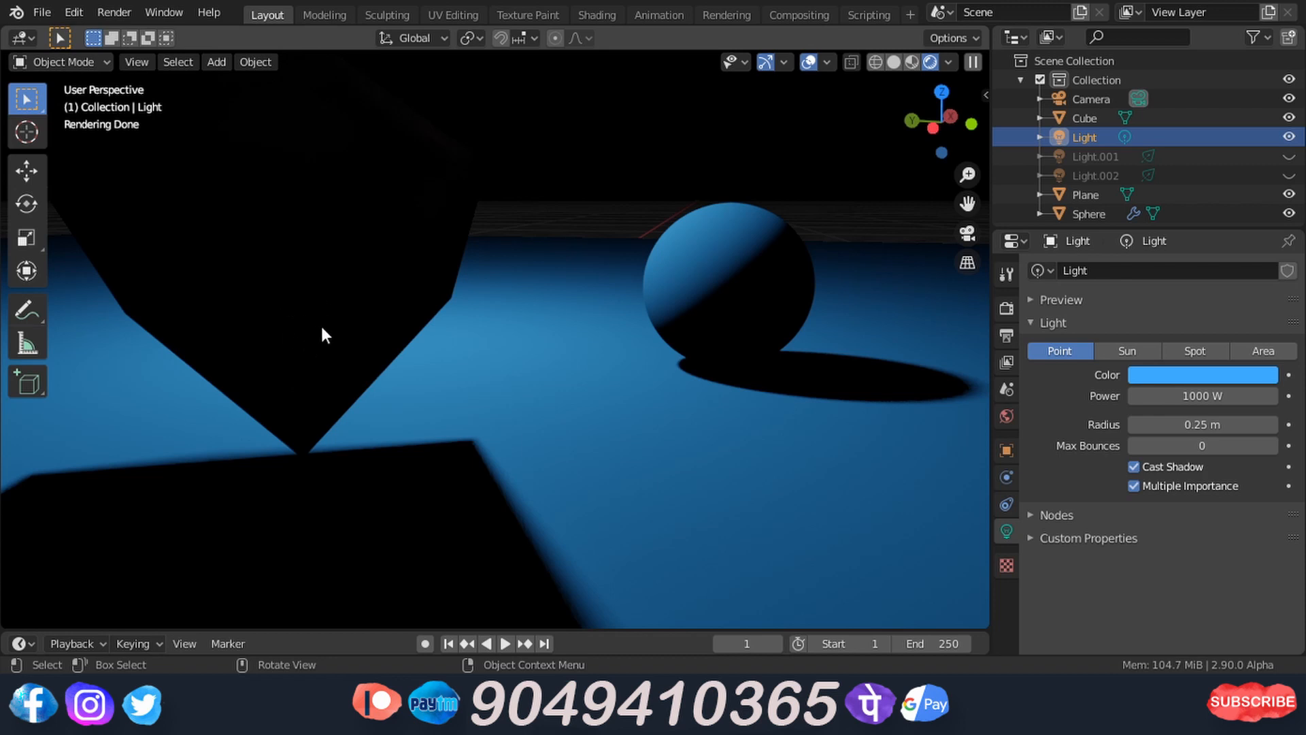
Try the point light's Max Bounces at 12 and set it back to 0 for comparison.
click(1177, 446)
text(12)
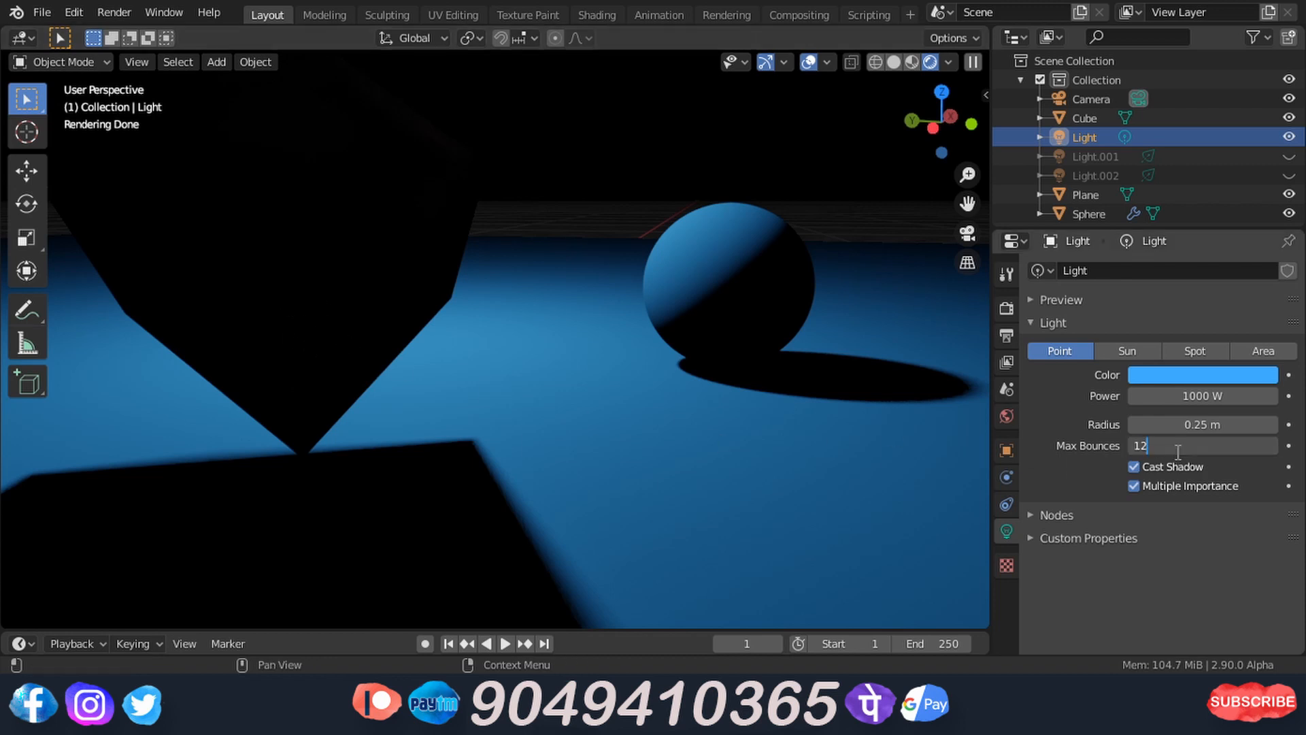
key(Return)
click(1178, 447)
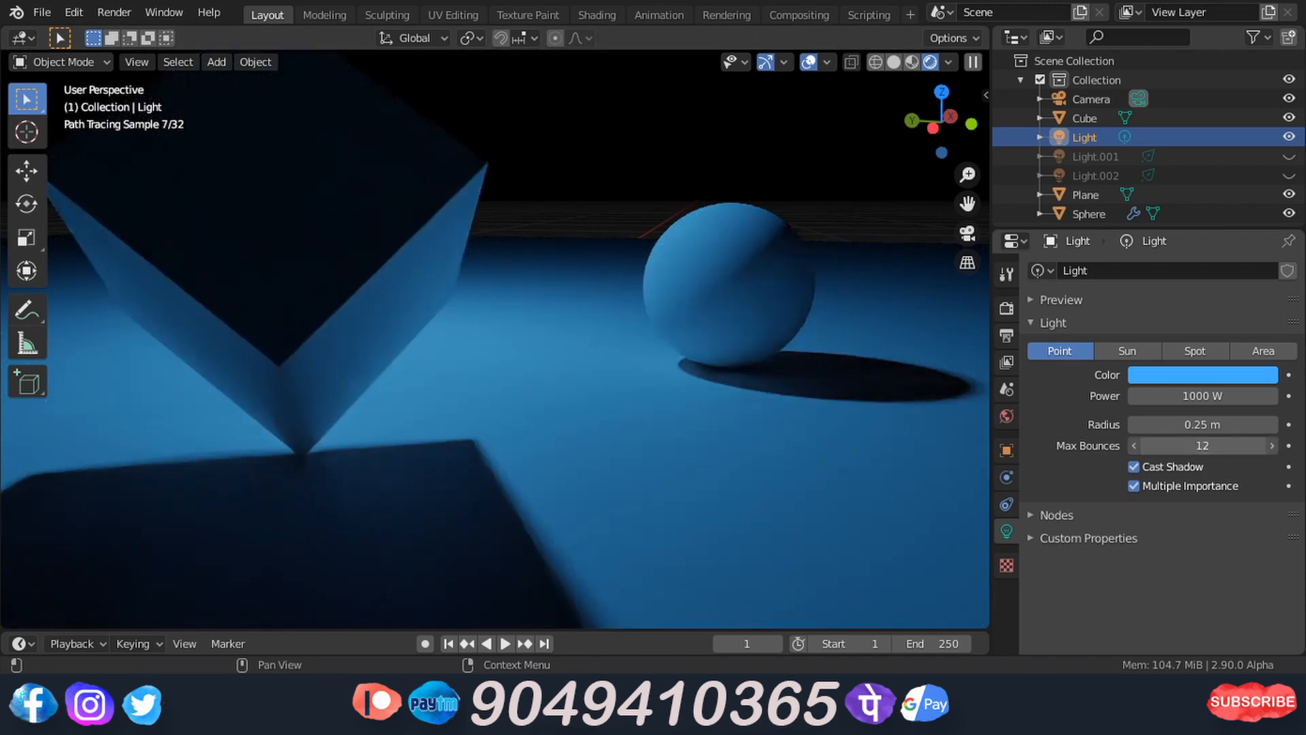
text(0)
key(Return)
Try the point light's Max Bounces at 1 and at 2, and reset it to the default value.
click(1178, 447)
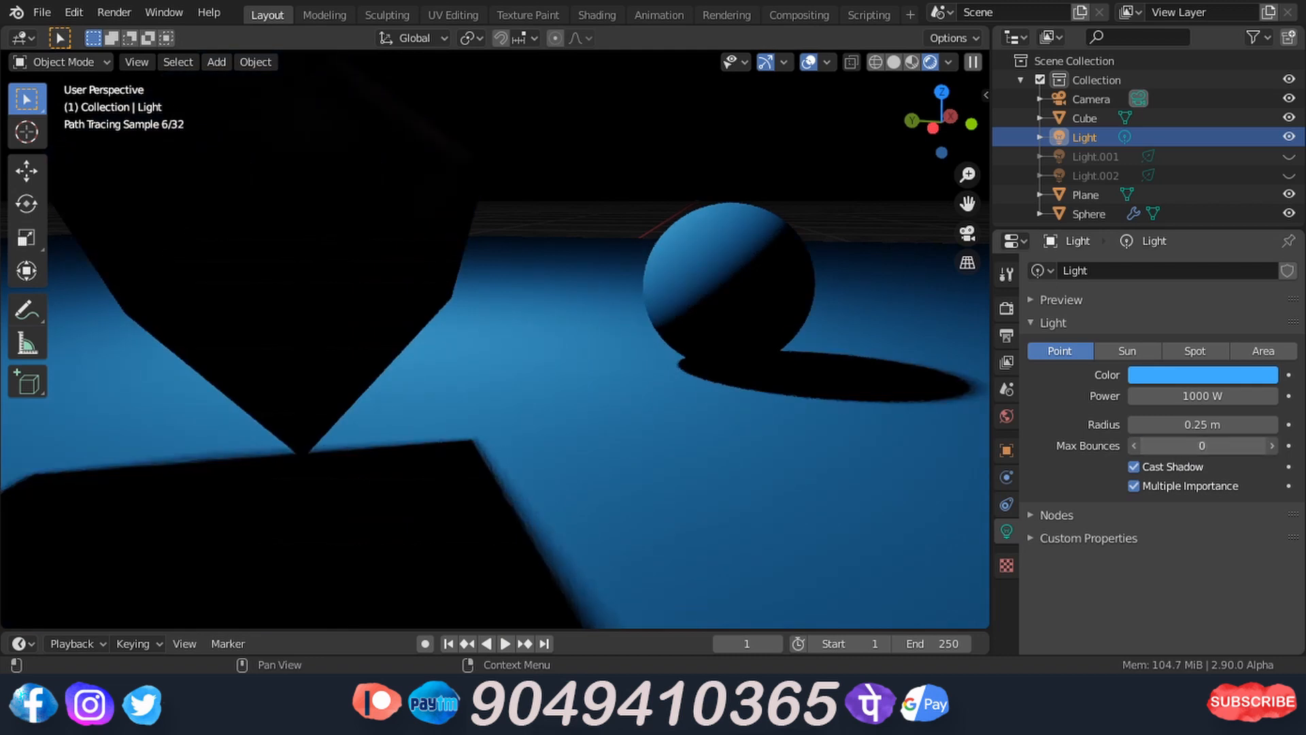
text(1)
key(Return)
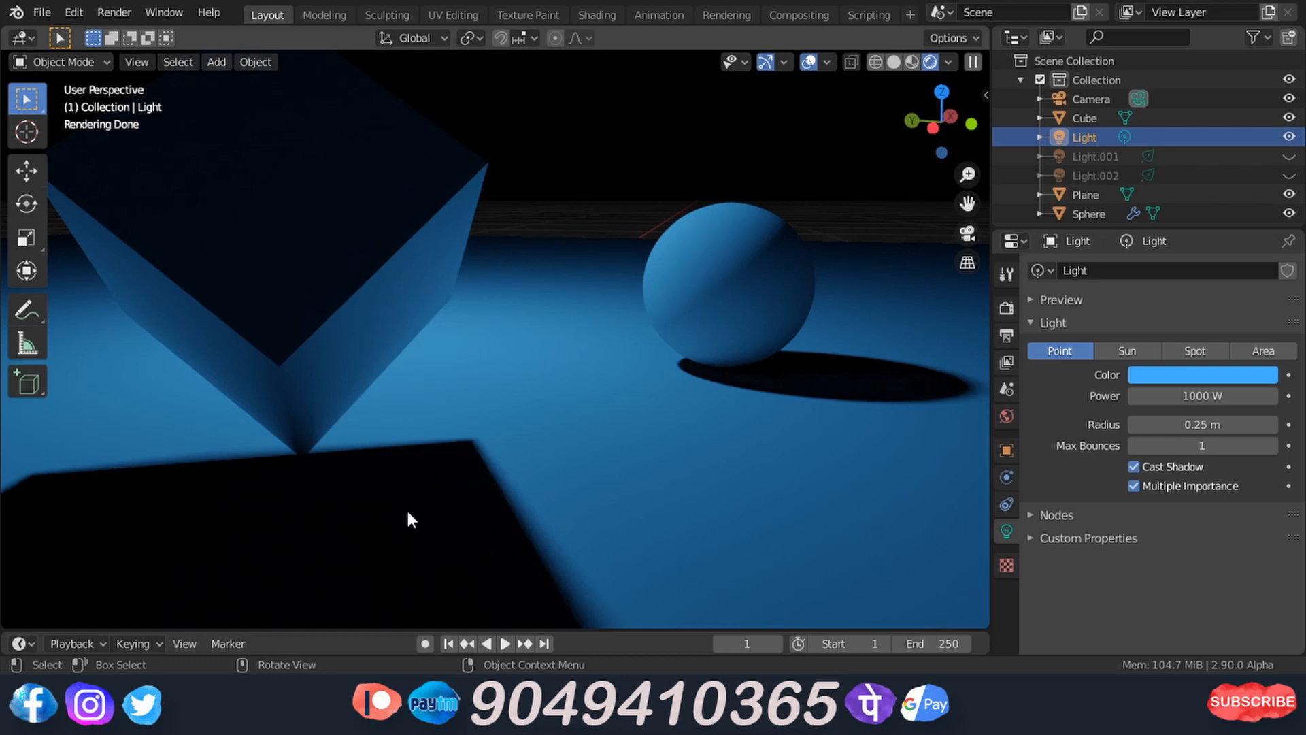
double_click(1205, 447)
text(2)
key(Return)
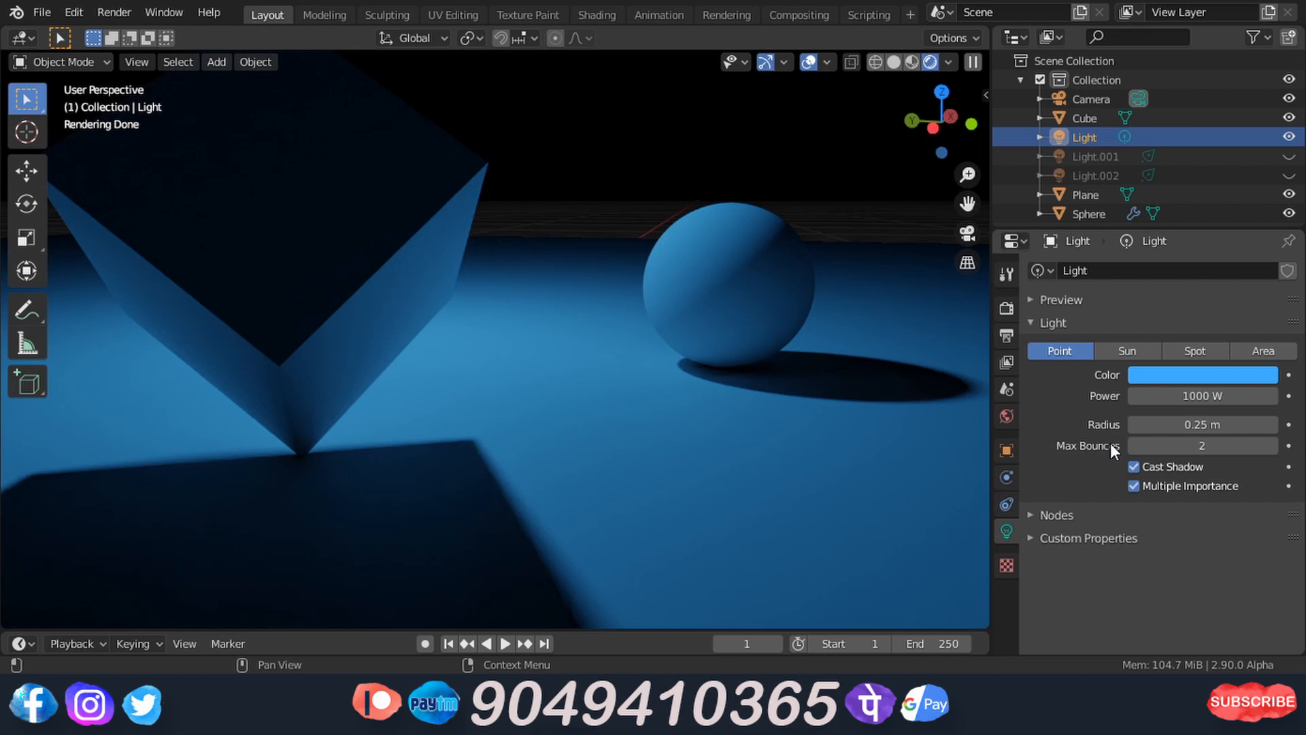
right_click(1186, 449)
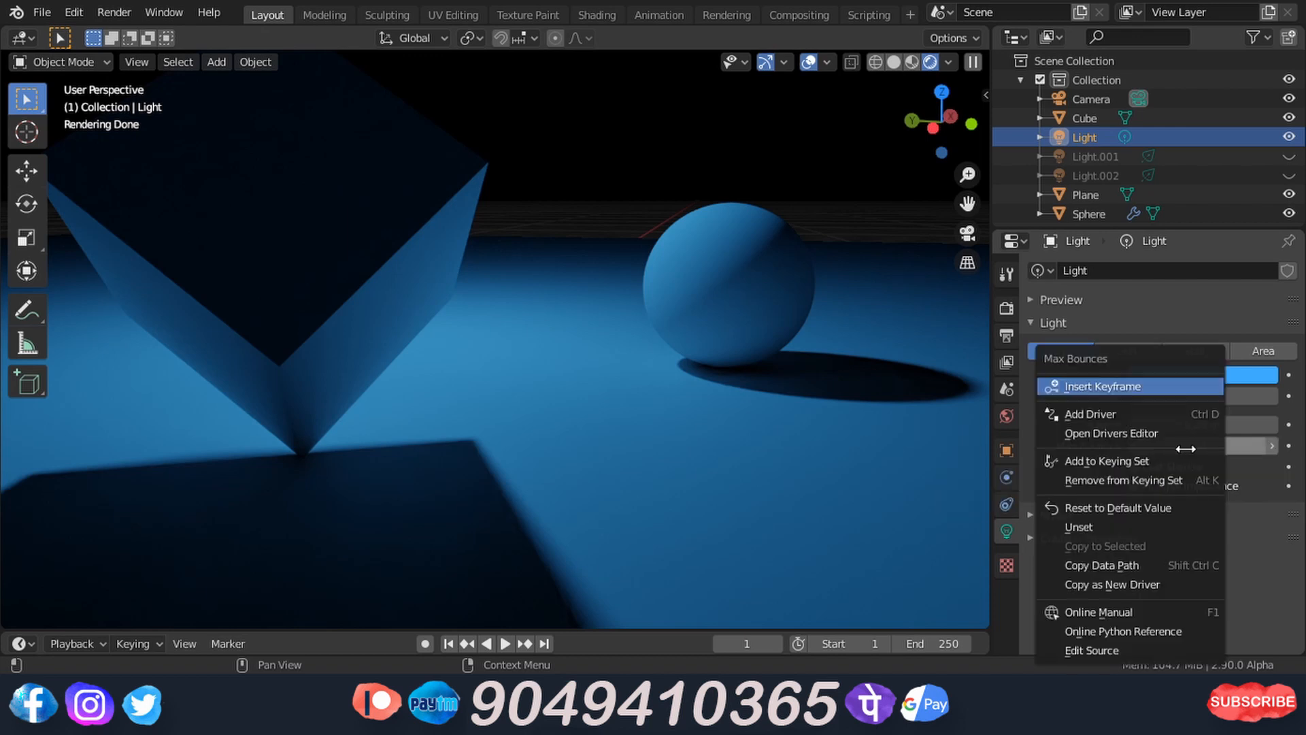
click(1145, 507)
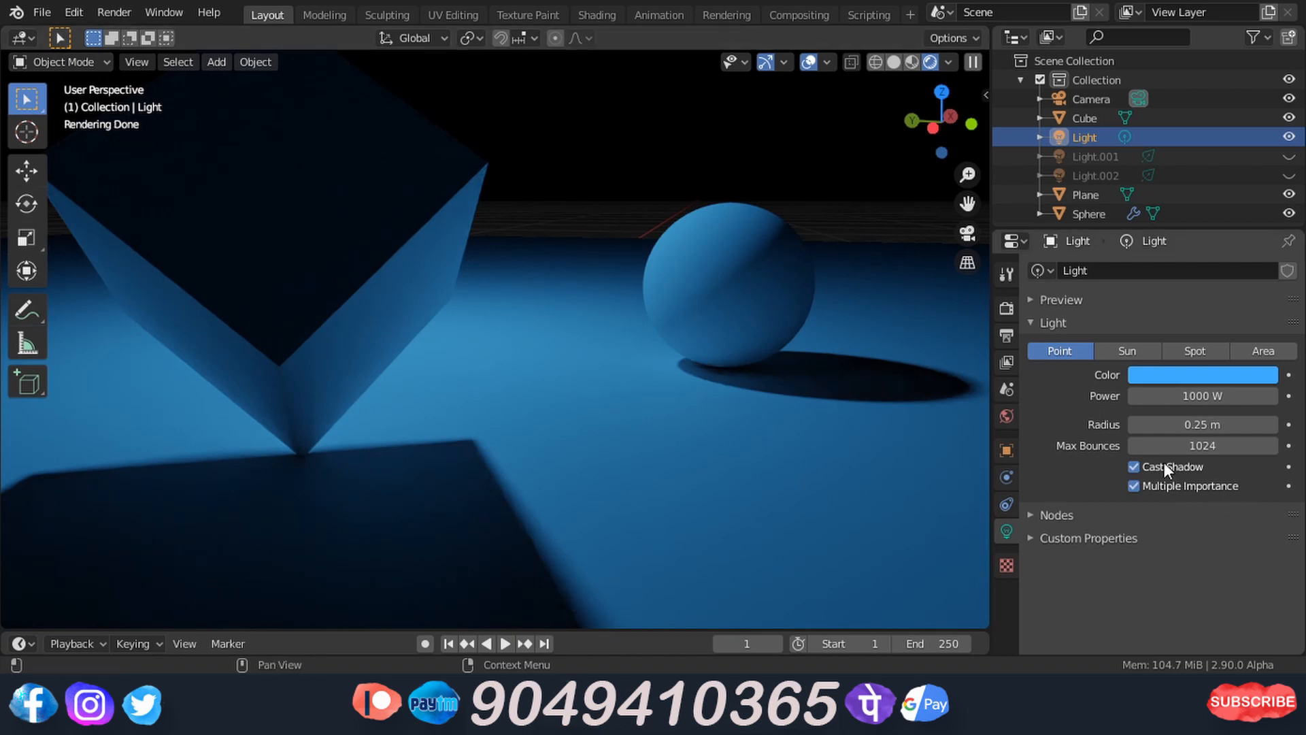
Turn the point light's Cast Shadow option off for comparison and enable it again.
click(1137, 469)
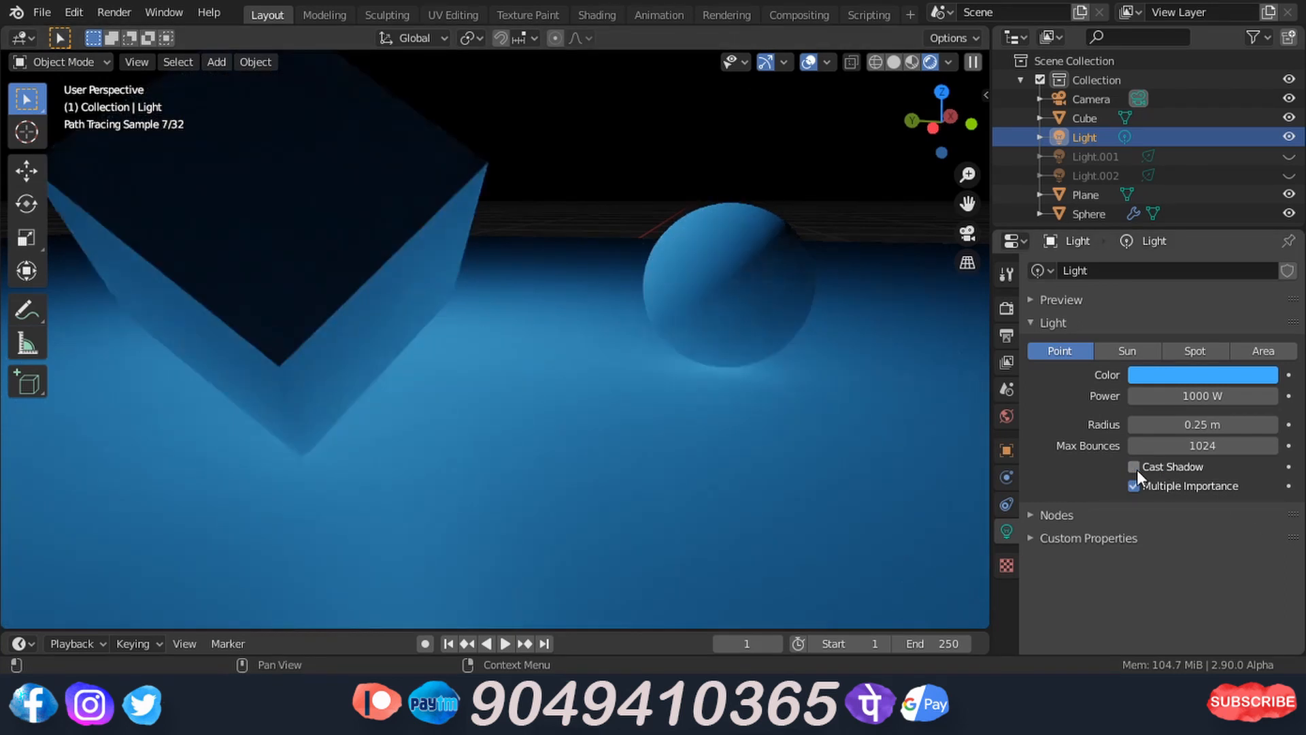
click(1136, 469)
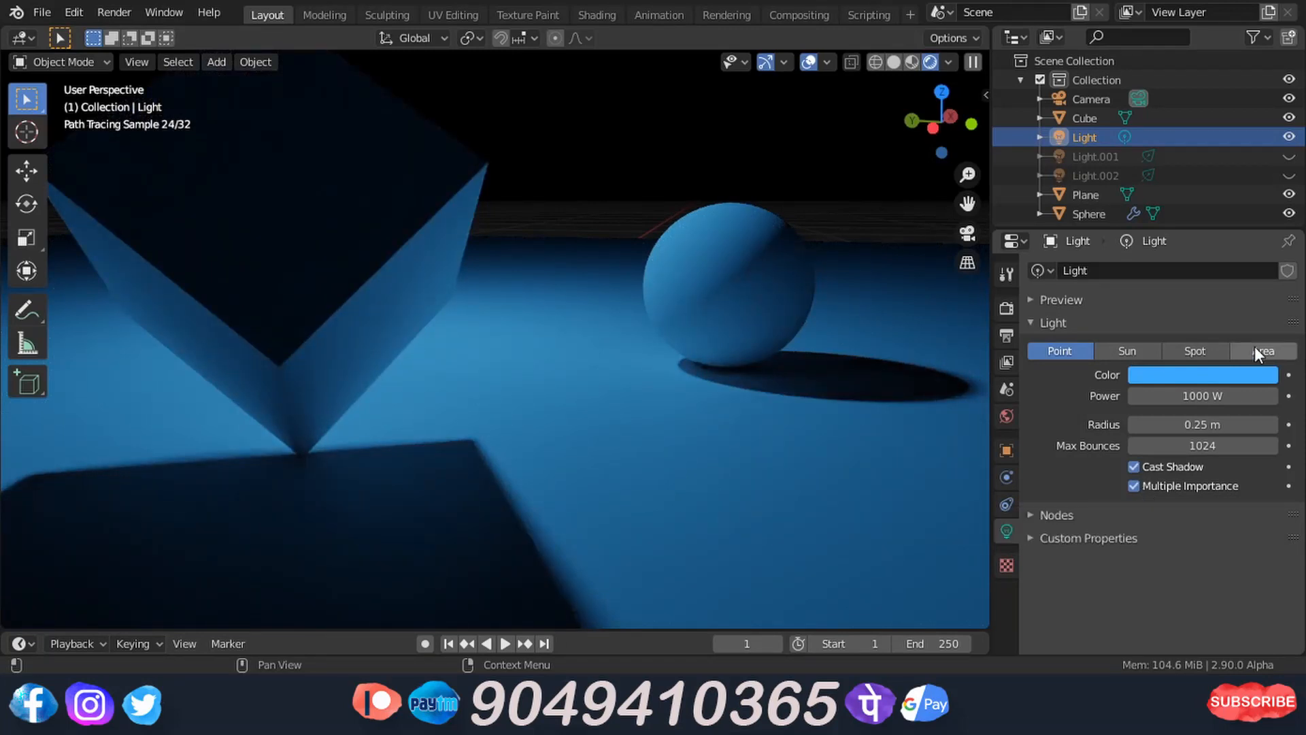
Select the ground plane and set its material's roughness to 0.
middle_drag(788, 498, 667, 517)
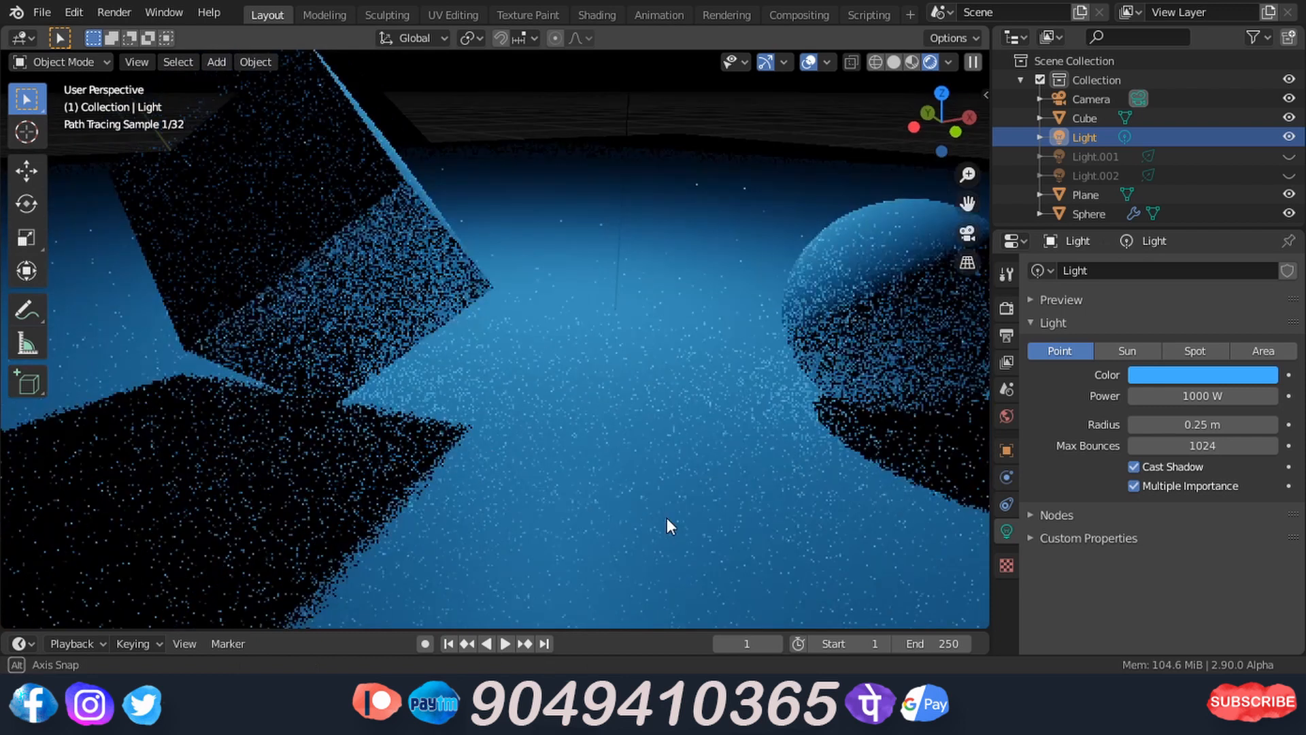
scroll(666, 517, down, 5)
middle_drag(551, 539, 542, 498)
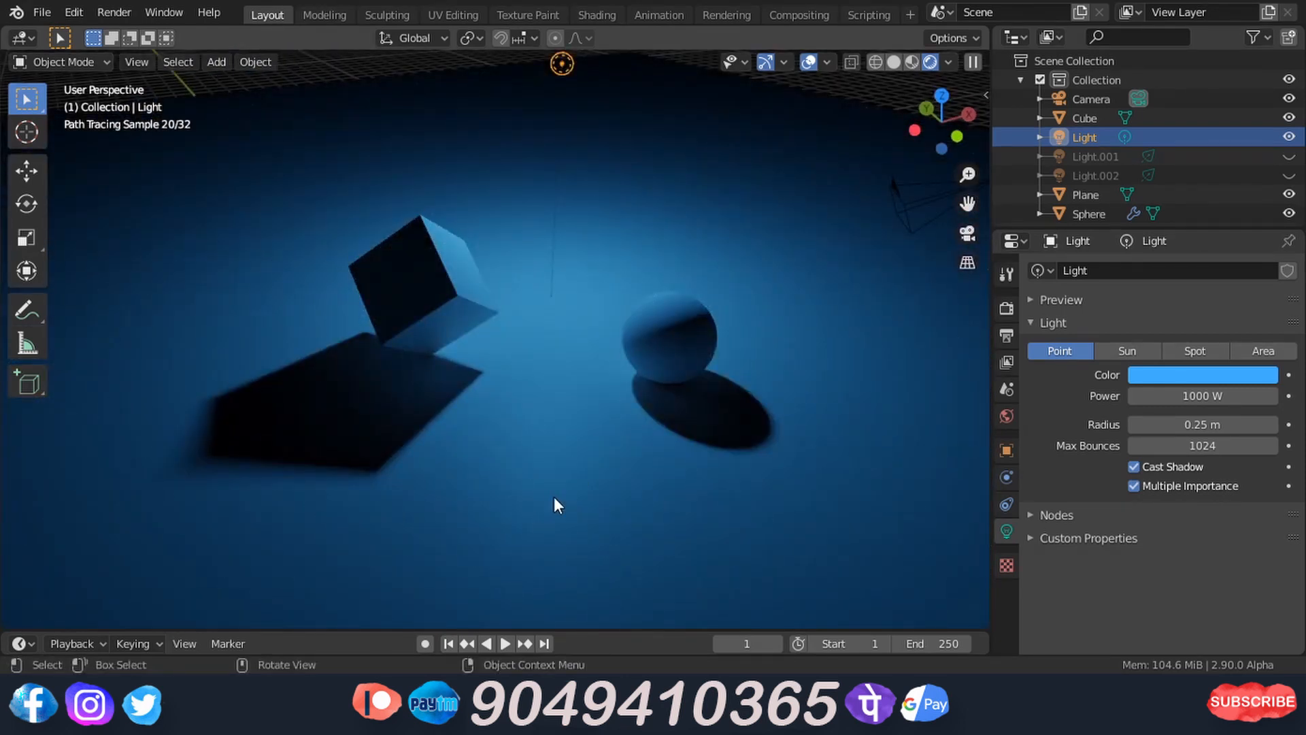
click(554, 498)
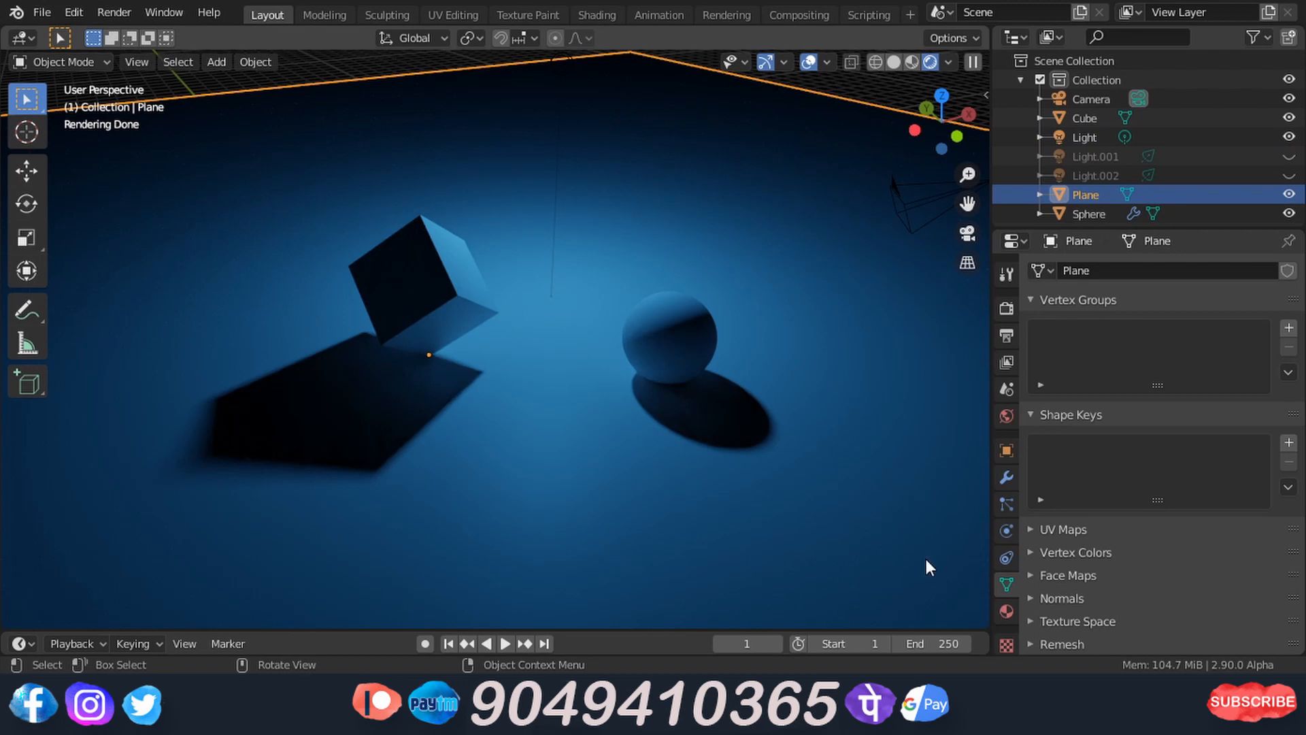
click(1006, 611)
scroll(1099, 460, down, 8)
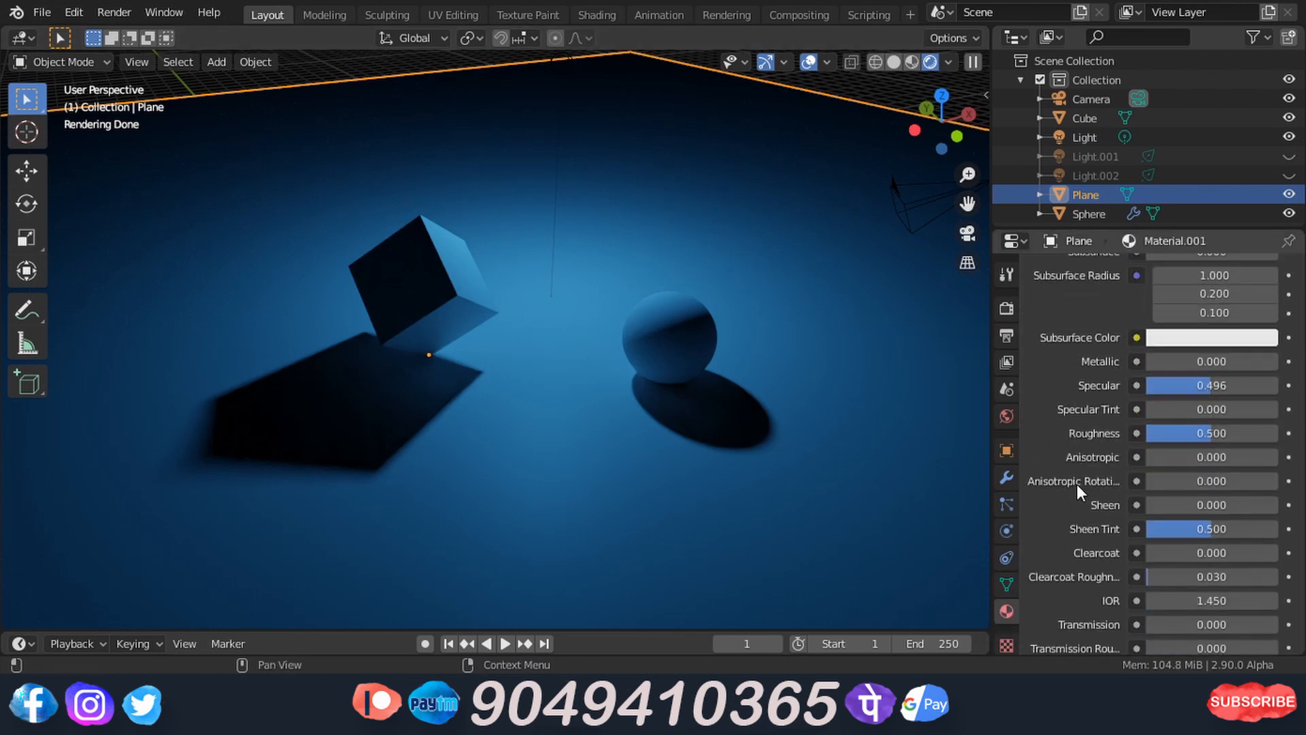
drag(1195, 435, 1133, 434)
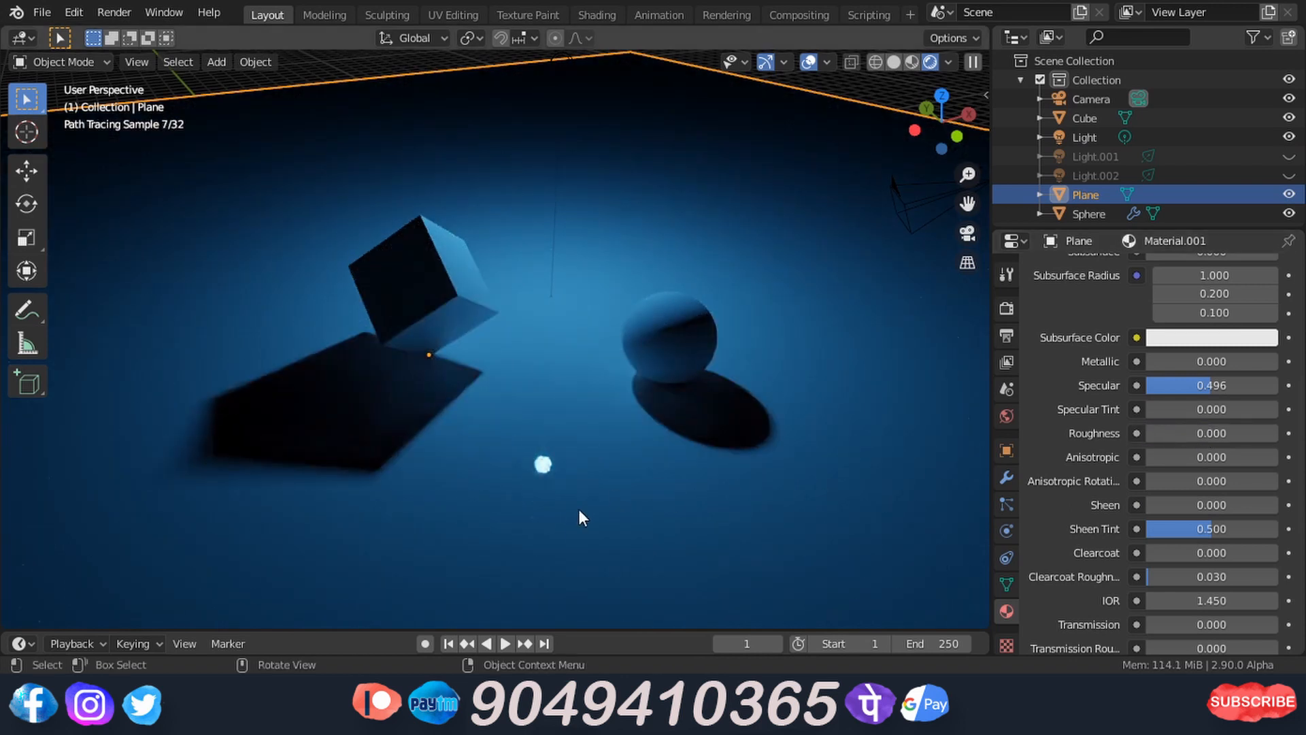
Examine the light's reflection on the plane from several angles and set the material's roughness to 0.5.
middle_drag(559, 469, 589, 417)
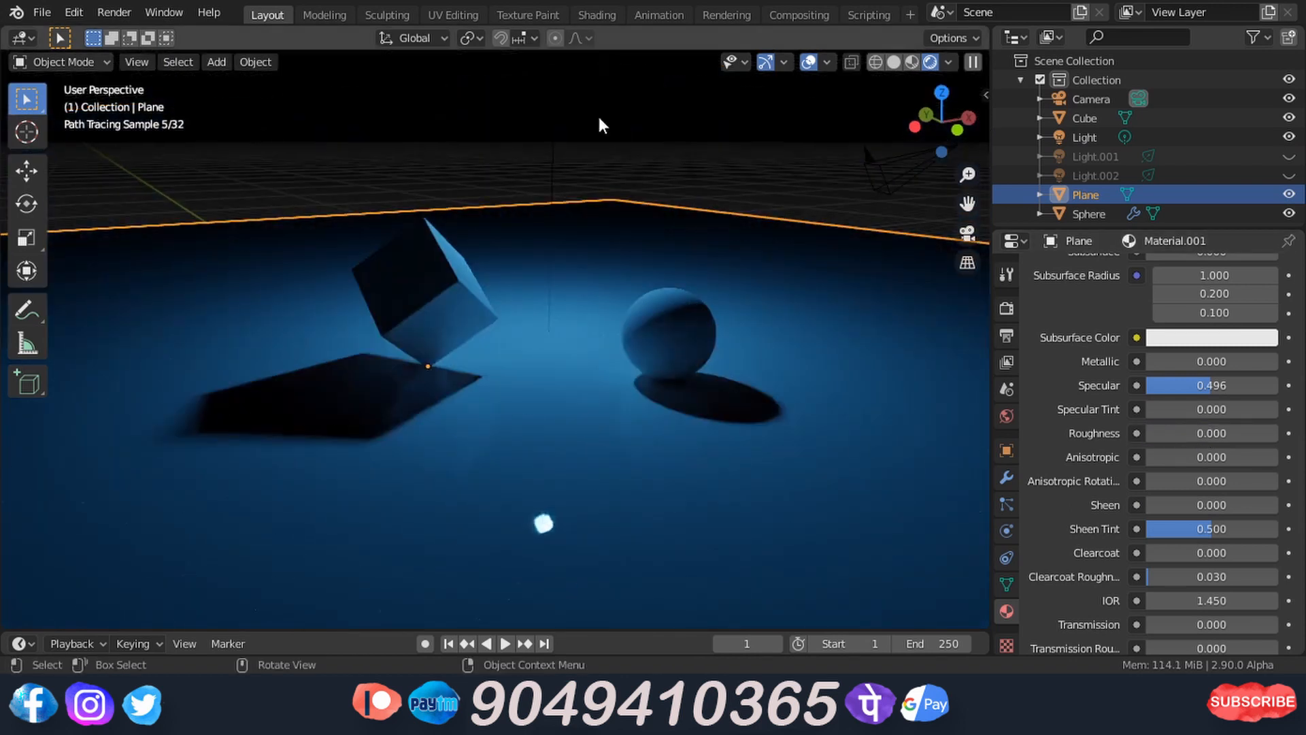
mouse_move(585, 457)
middle_down()
mouse_move(622, 464)
mouse_move(448, 427)
middle_up()
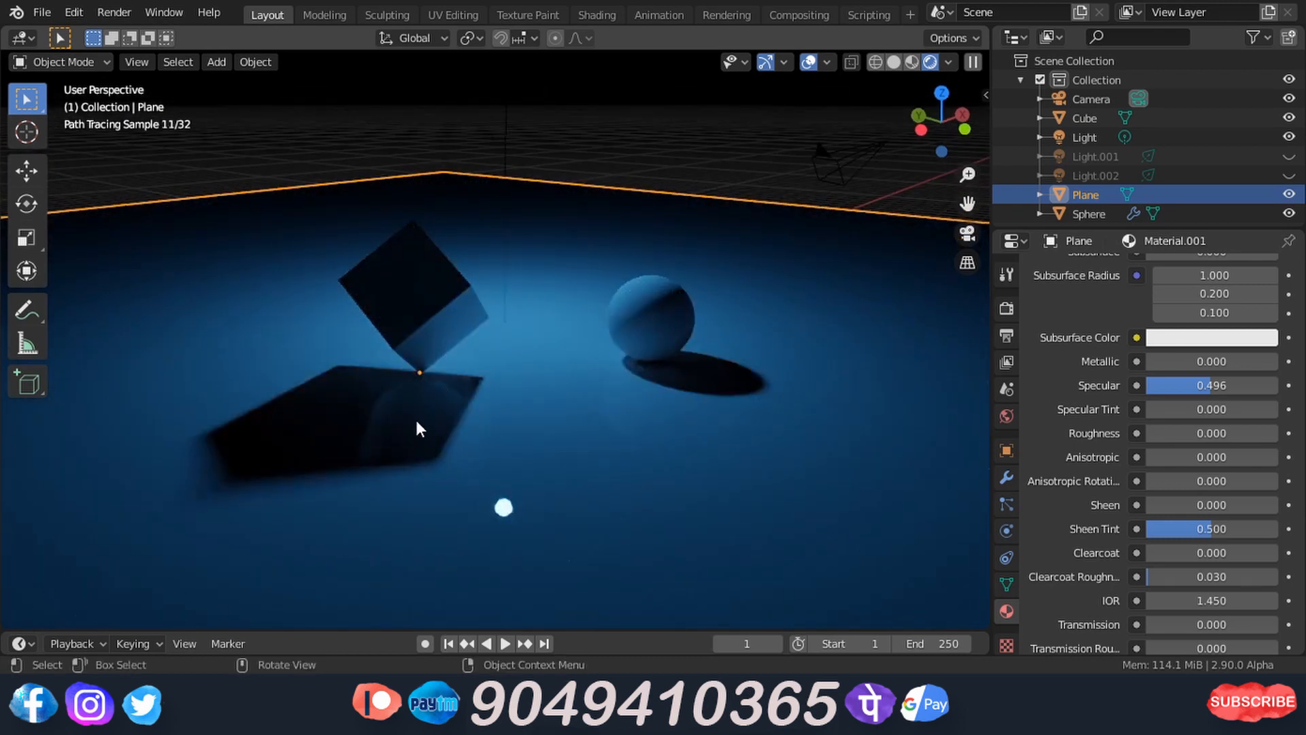
middle_drag(598, 378, 549, 386)
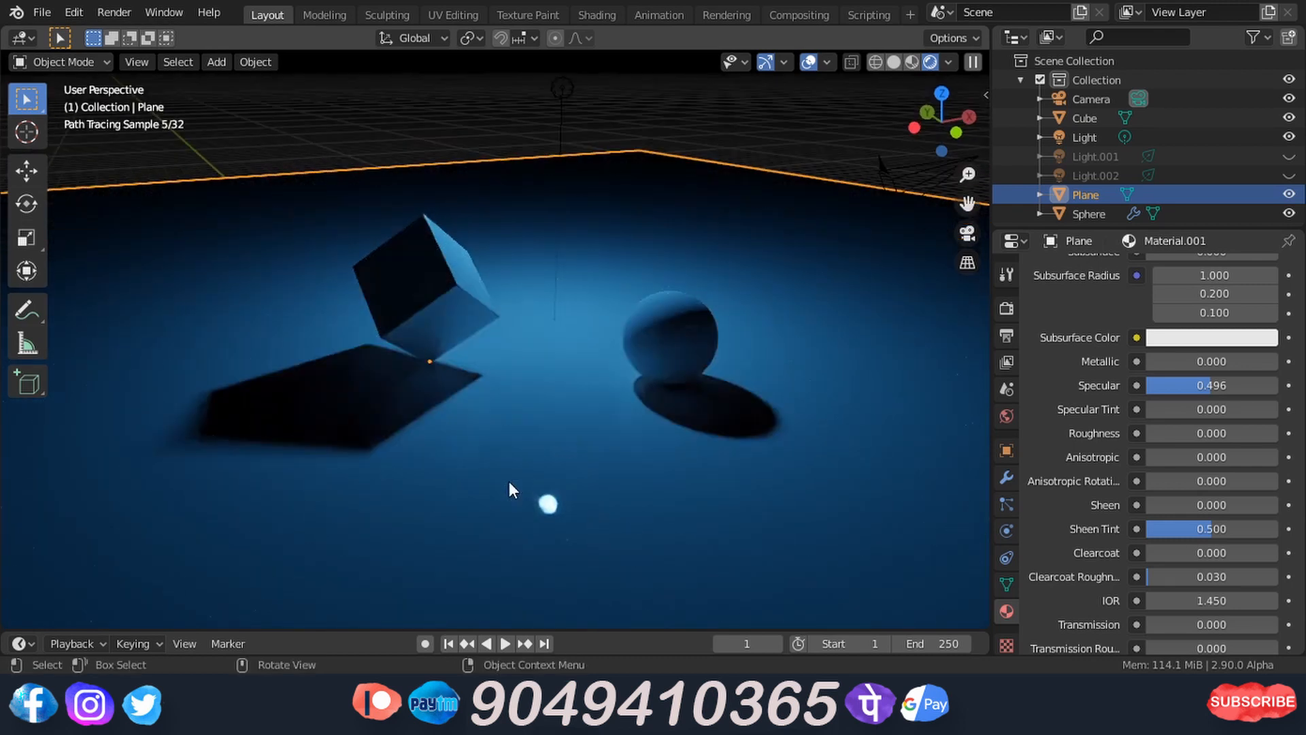
click(1195, 434)
text(0.5)
key(Return)
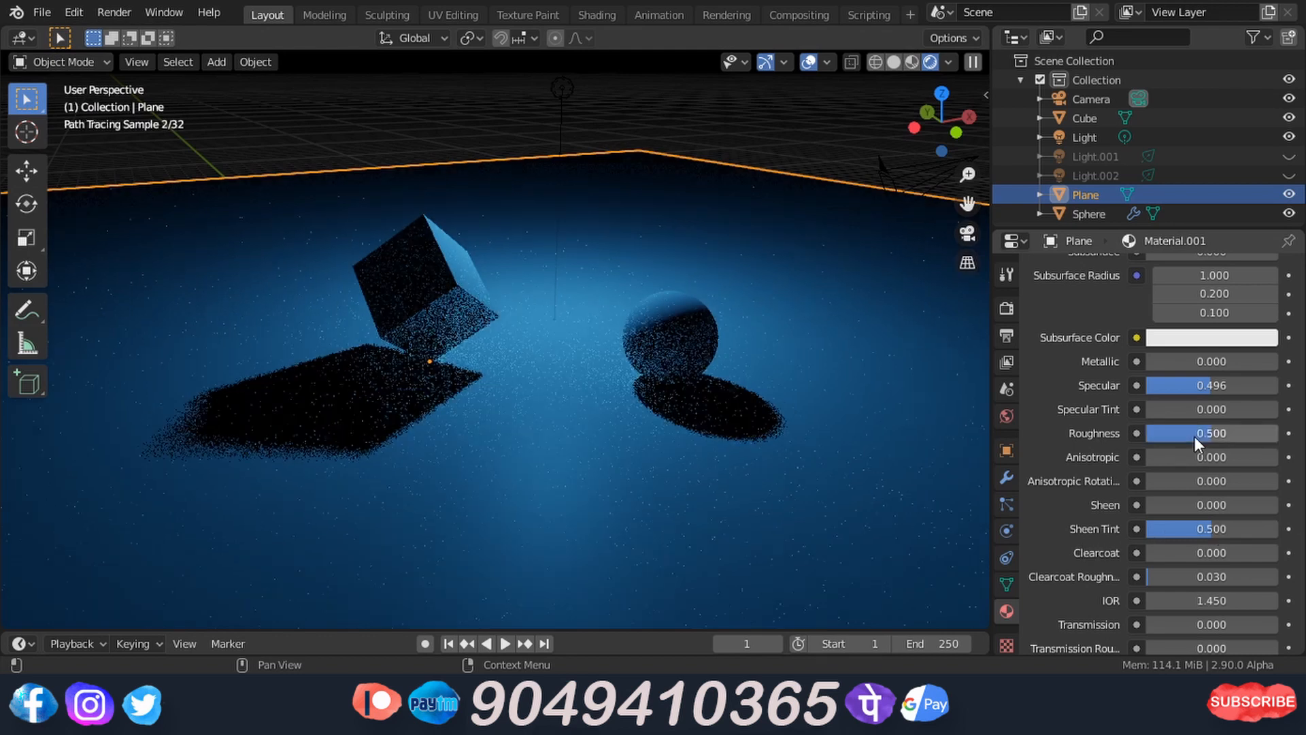
Select the active light, change its type to Sun and set its strength to 3.
click(1083, 138)
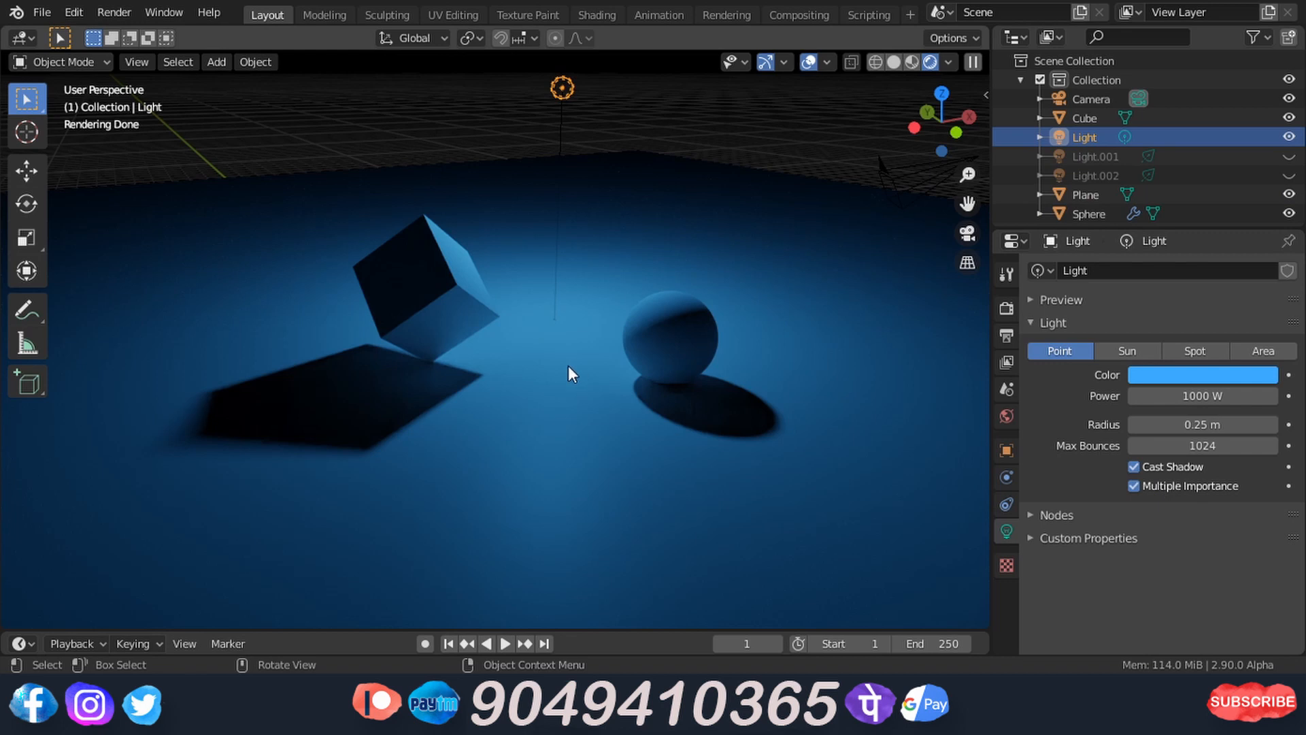
middle_drag(831, 359, 765, 379)
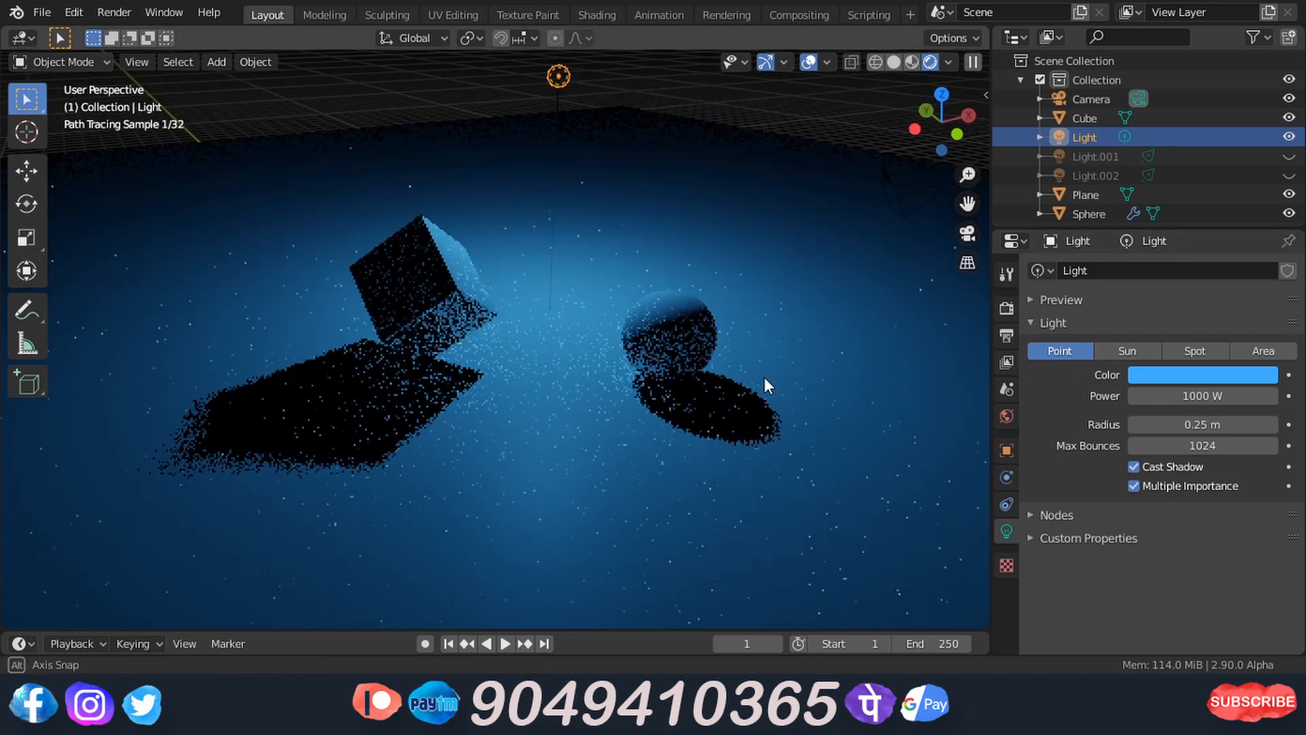
click(1116, 353)
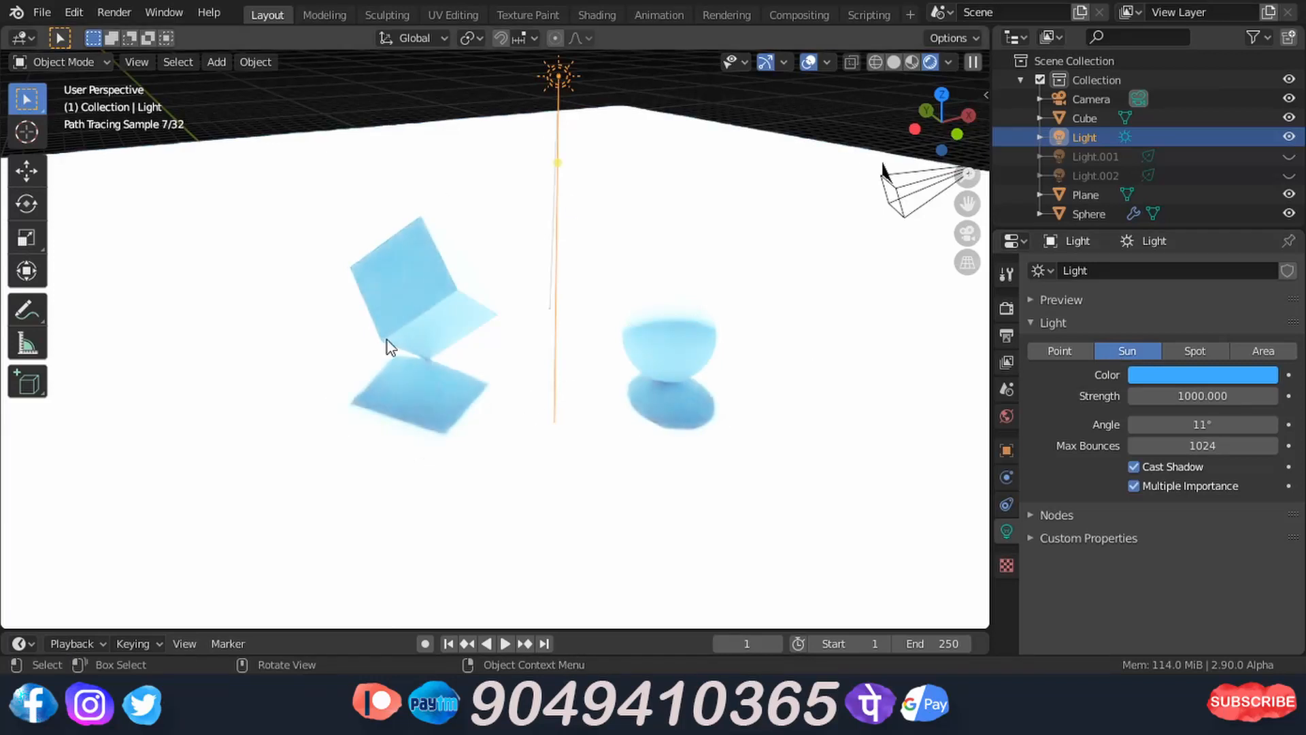
click(1181, 392)
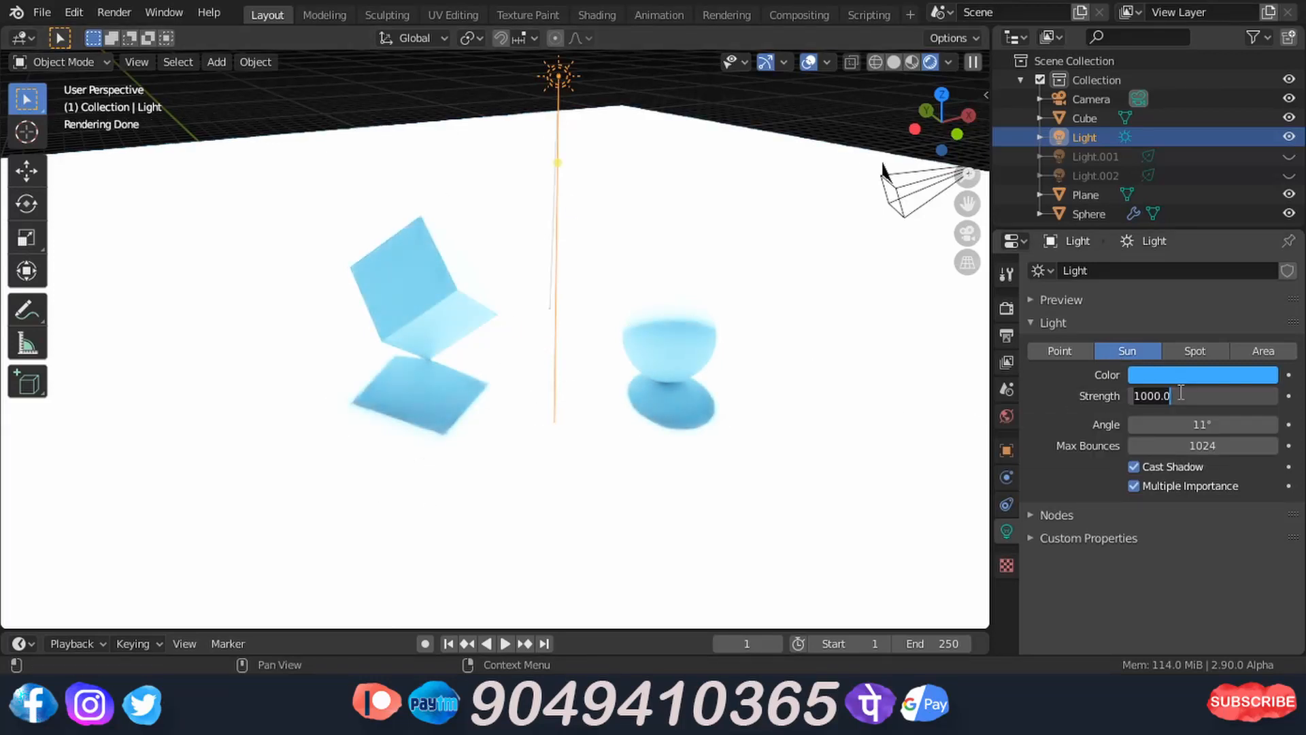
text(3)
key(Return)
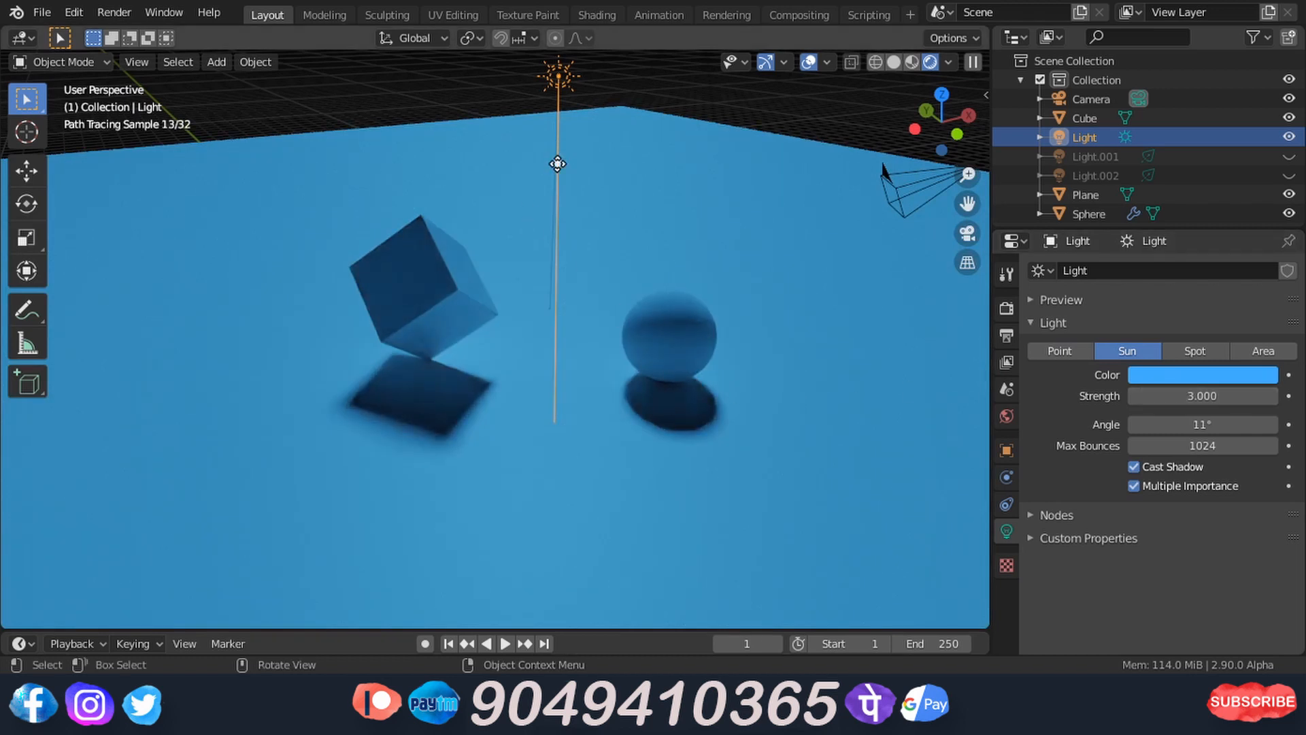
Try aiming the sun light at the cube from different views, and at the ground beside the sphere.
mouse_move(570, 144)
middle_down()
mouse_move(569, 201)
mouse_move(517, 204)
mouse_move(604, 208)
mouse_move(539, 223)
mouse_move(651, 122)
middle_up()
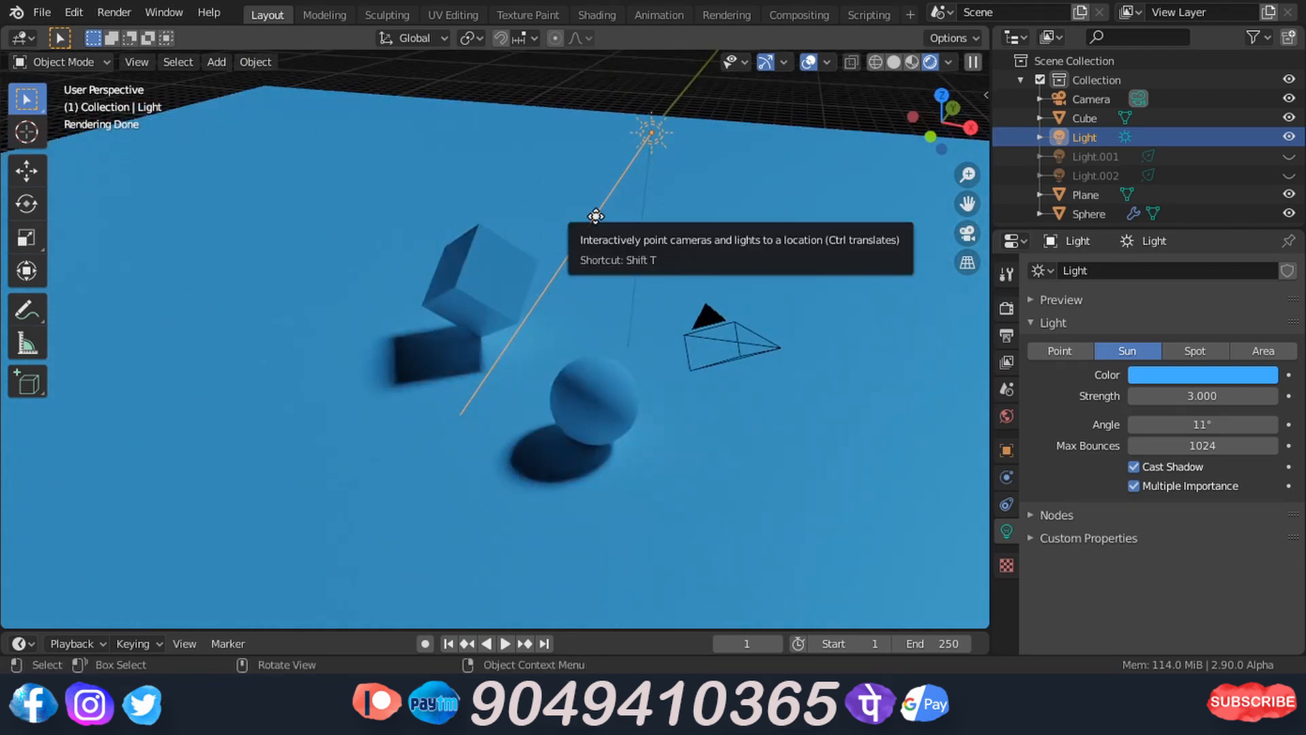
mouse_move(595, 216)
mouse_down()
mouse_move(554, 253)
mouse_move(481, 271)
mouse_up()
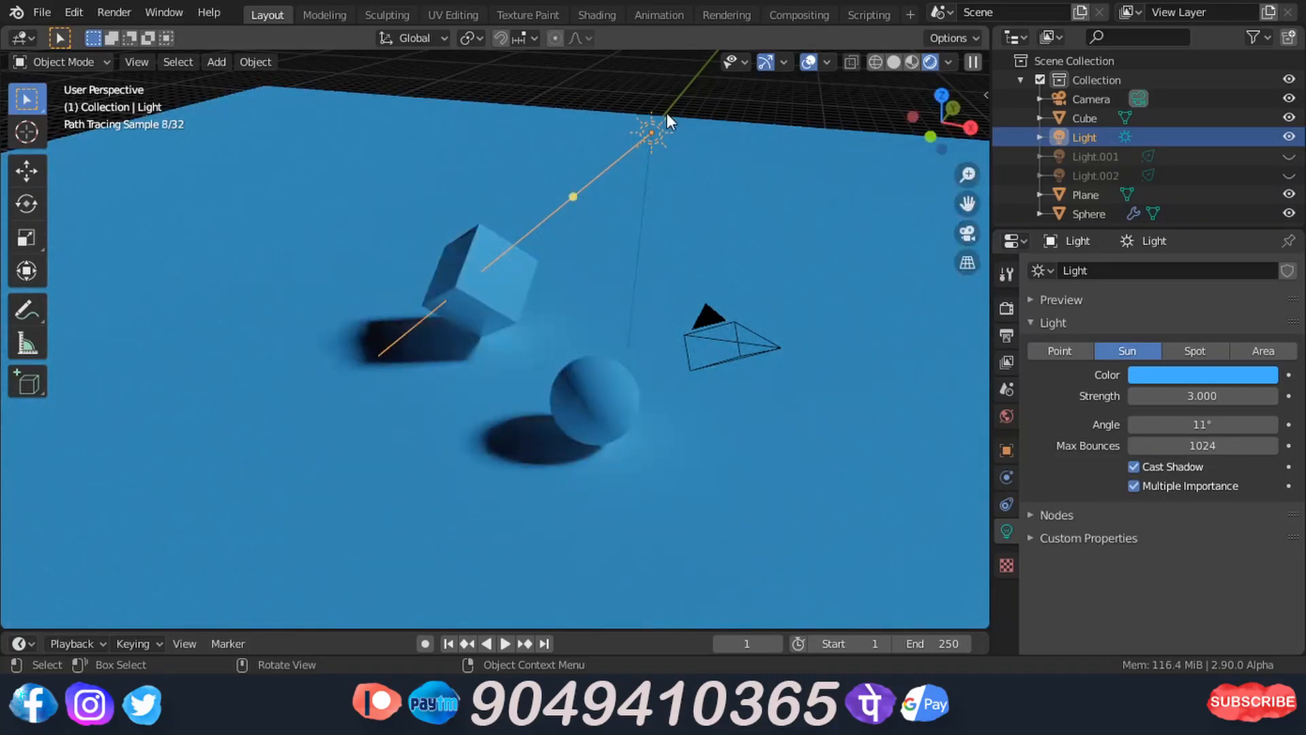
mouse_move(462, 324)
middle_down()
mouse_move(639, 333)
mouse_move(459, 329)
mouse_move(496, 348)
middle_up()
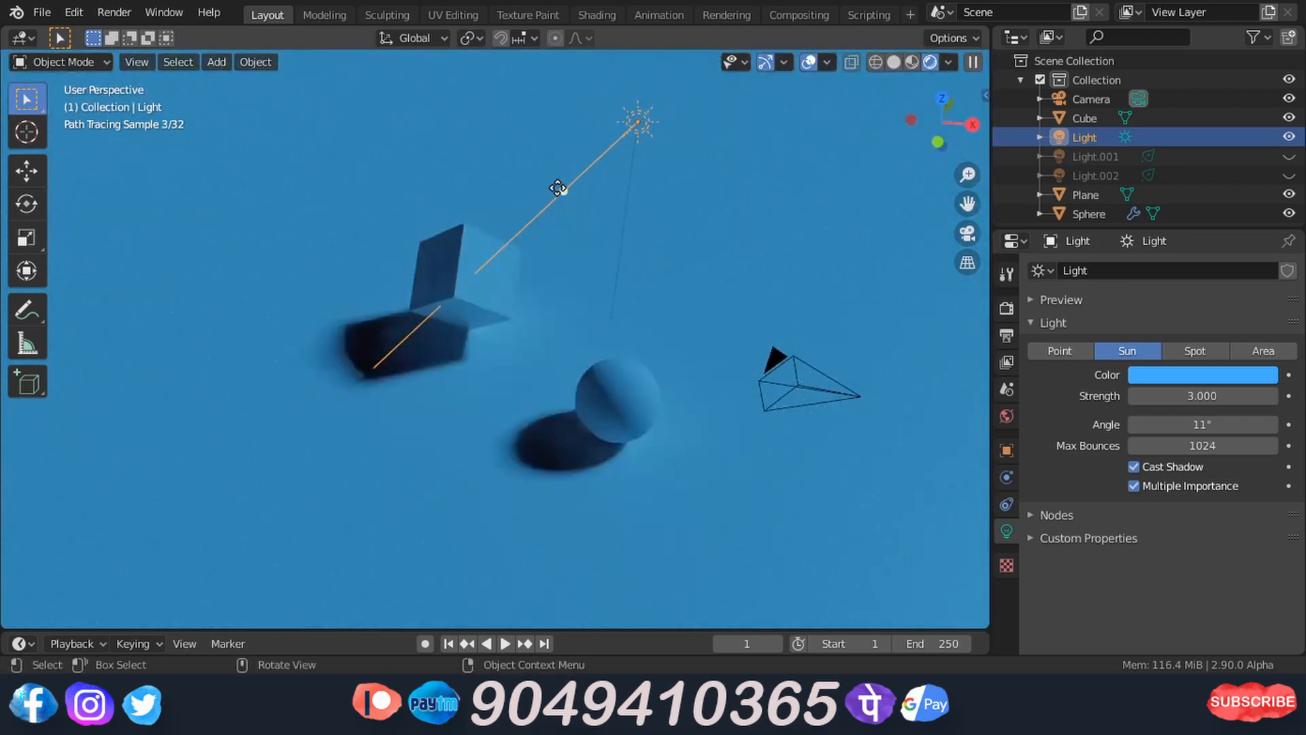
drag(551, 207, 509, 262)
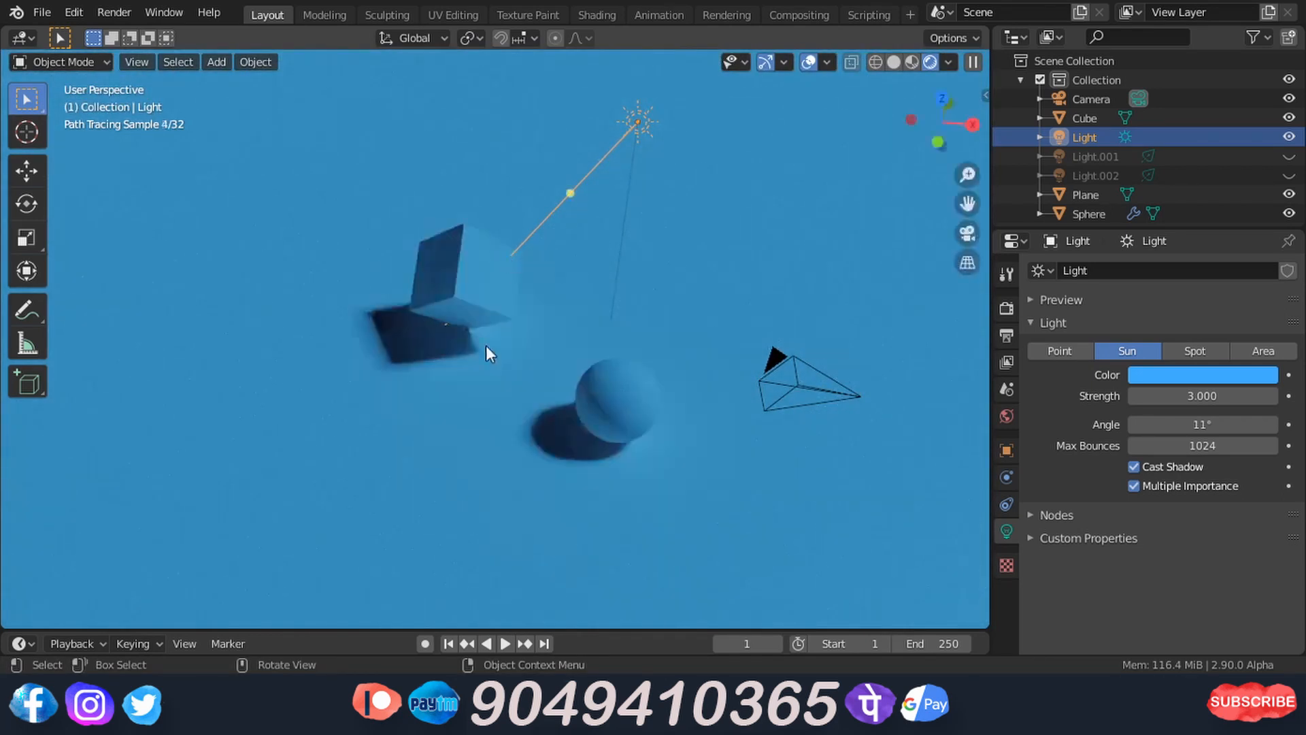
mouse_move(397, 385)
middle_down()
mouse_move(277, 379)
mouse_move(293, 382)
middle_up()
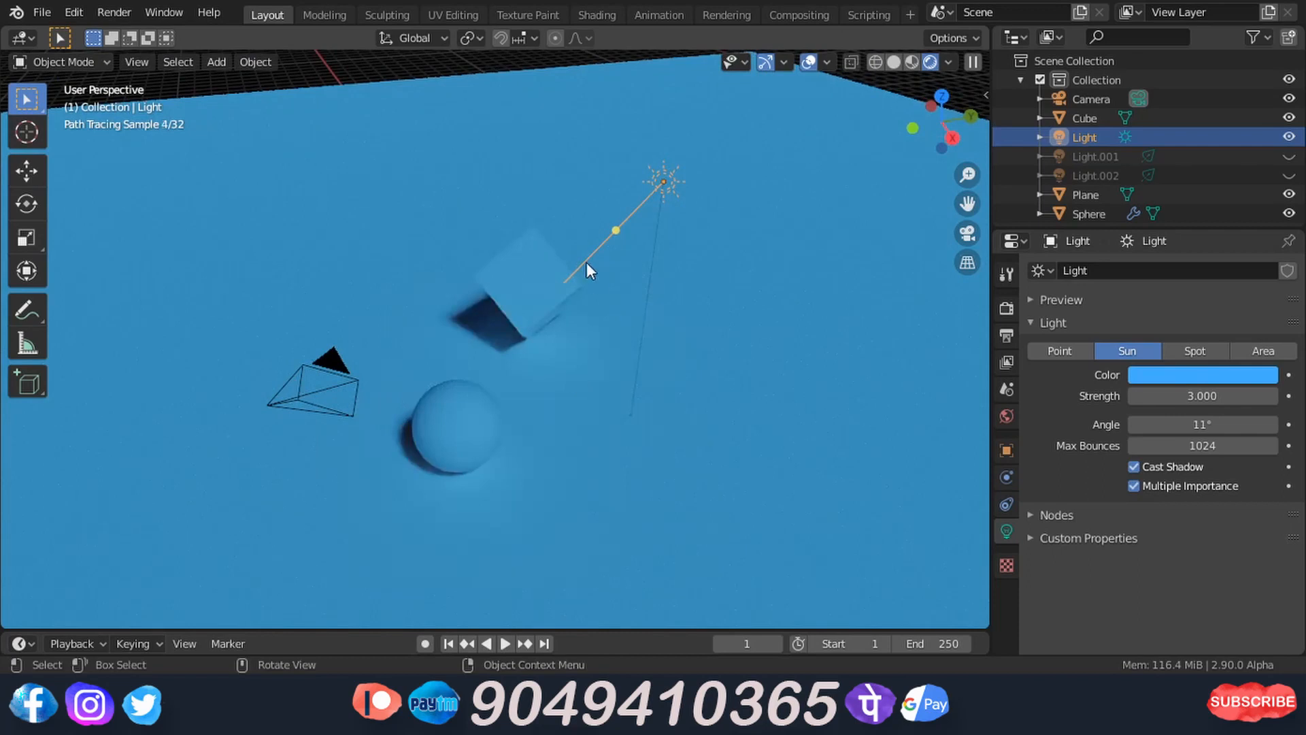
mouse_move(620, 232)
mouse_down()
mouse_move(438, 408)
mouse_move(404, 488)
mouse_up()
middle_drag(404, 489, 609, 469)
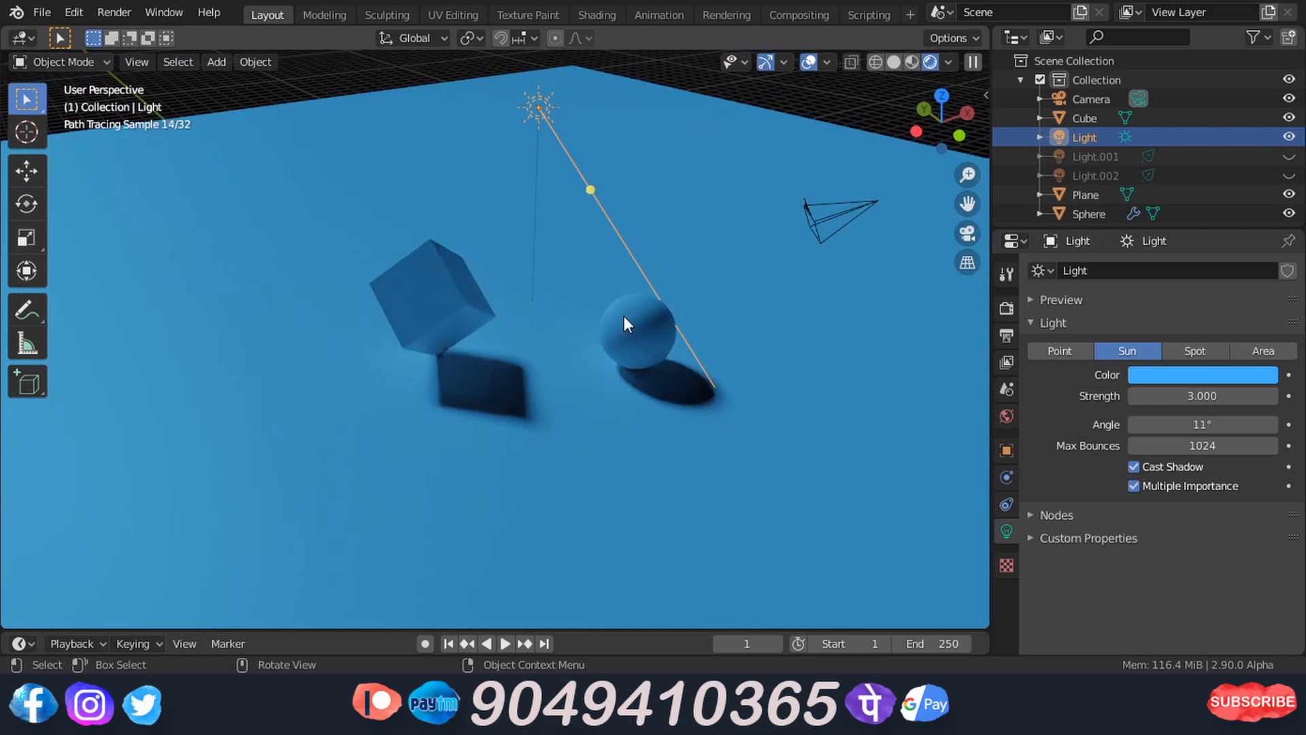
Aim the sun light at a low angle past the cube, on the side away from the sphere, for long shadows.
mouse_move(593, 195)
mouse_down()
mouse_move(542, 295)
mouse_move(487, 262)
mouse_move(316, 505)
mouse_move(197, 534)
mouse_up()
mouse_move(369, 443)
middle_down()
mouse_move(458, 458)
mouse_move(423, 458)
middle_up()
mouse_move(526, 179)
mouse_down()
mouse_move(315, 254)
mouse_move(125, 271)
mouse_move(117, 286)
mouse_up()
mouse_move(117, 285)
middle_down()
mouse_move(303, 429)
mouse_move(354, 431)
mouse_move(399, 371)
middle_up()
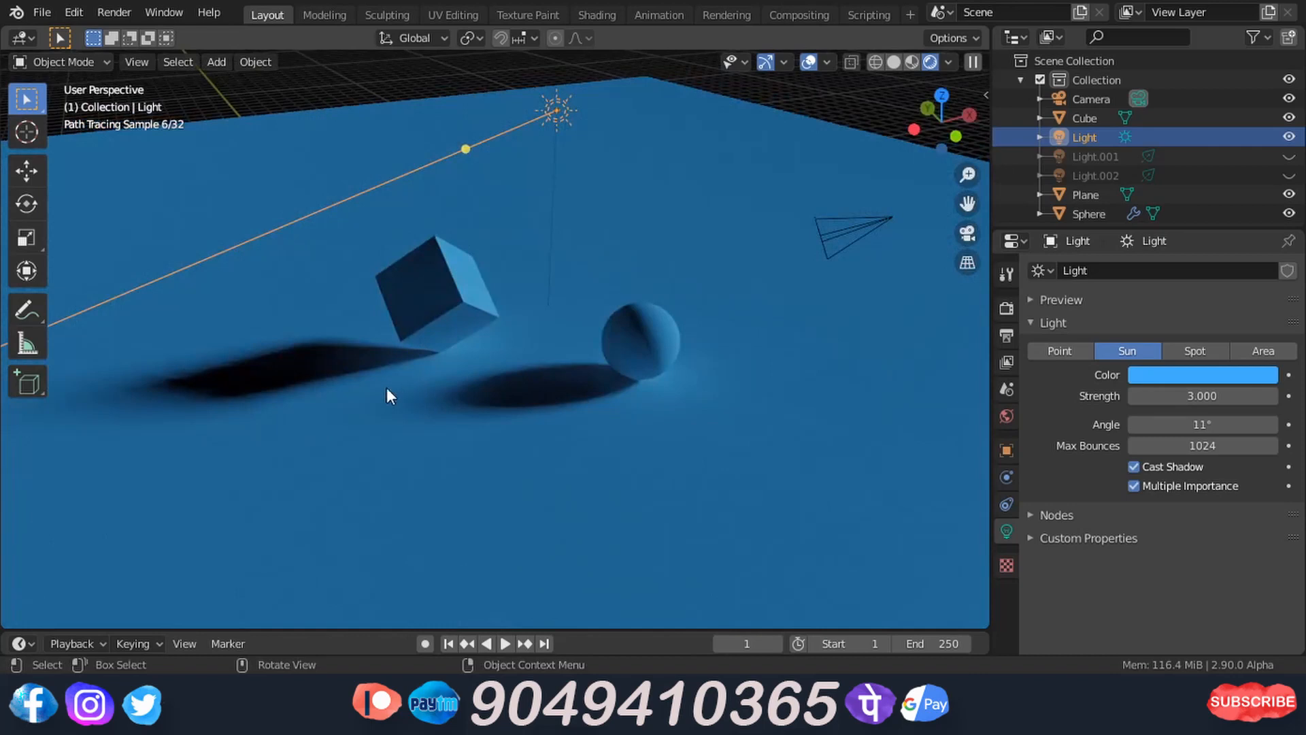
mouse_move(367, 469)
middle_down()
mouse_move(425, 477)
mouse_move(398, 411)
middle_up()
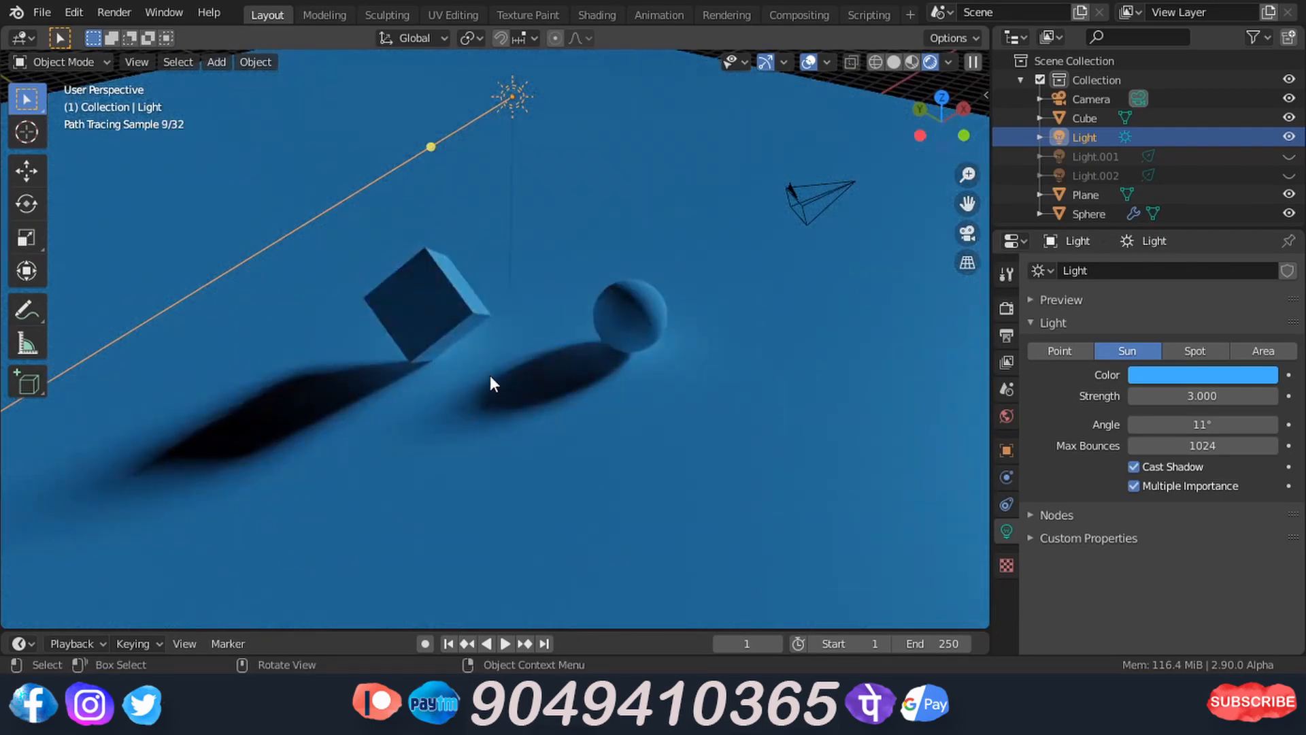
Change the sun light's color from blue to orange and lighten it to a warm pale yellow.
click(1180, 375)
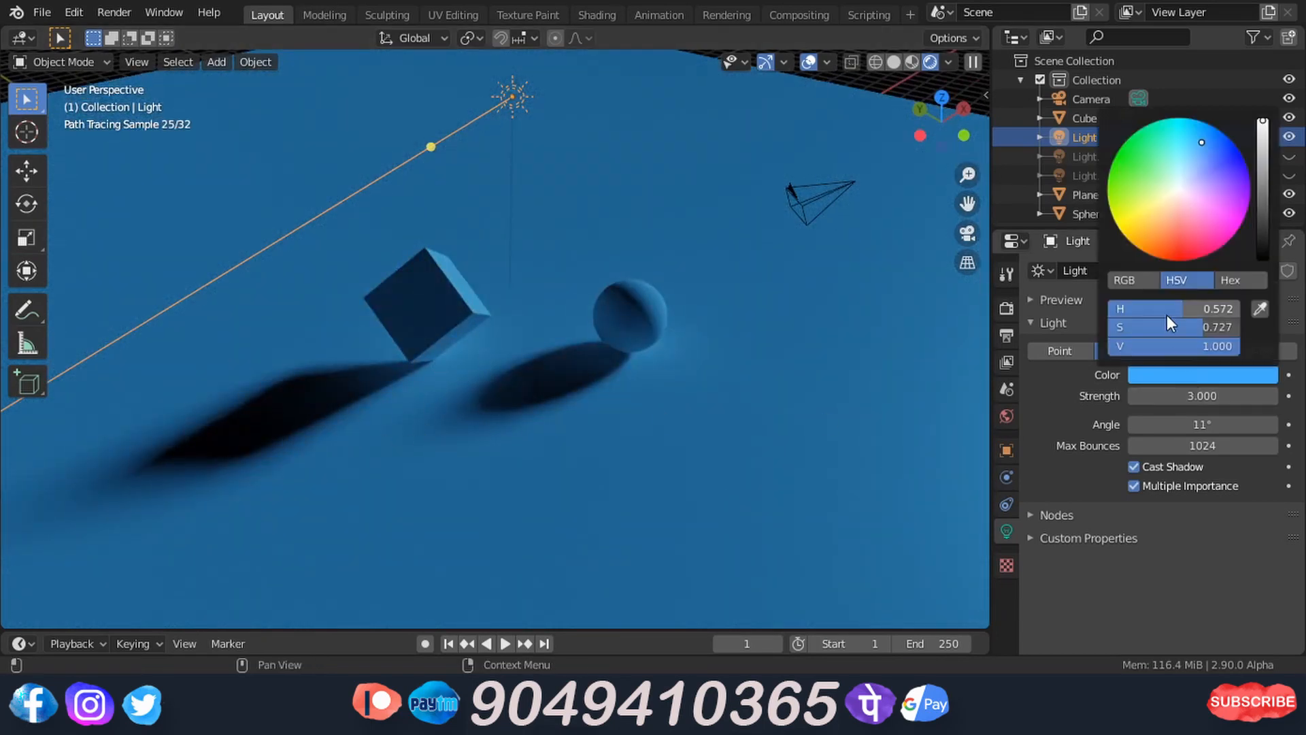
drag(1169, 202, 1157, 235)
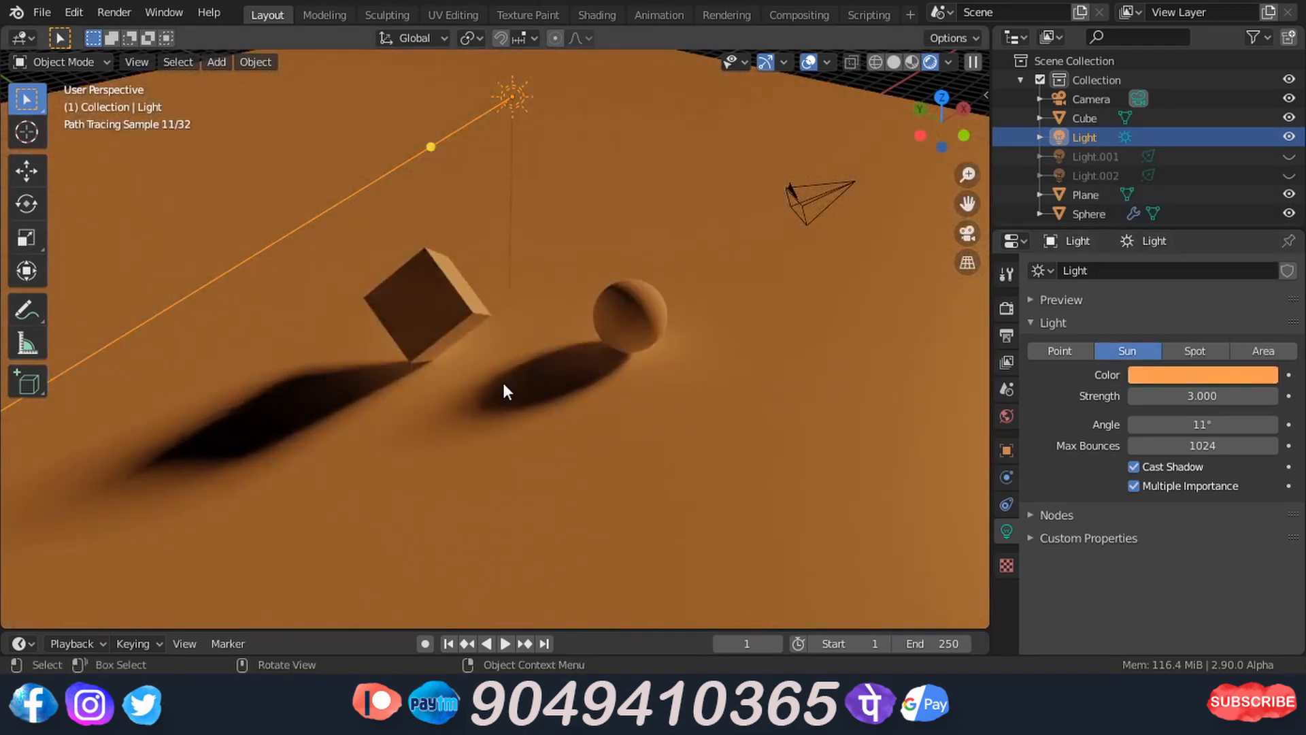
click(1245, 375)
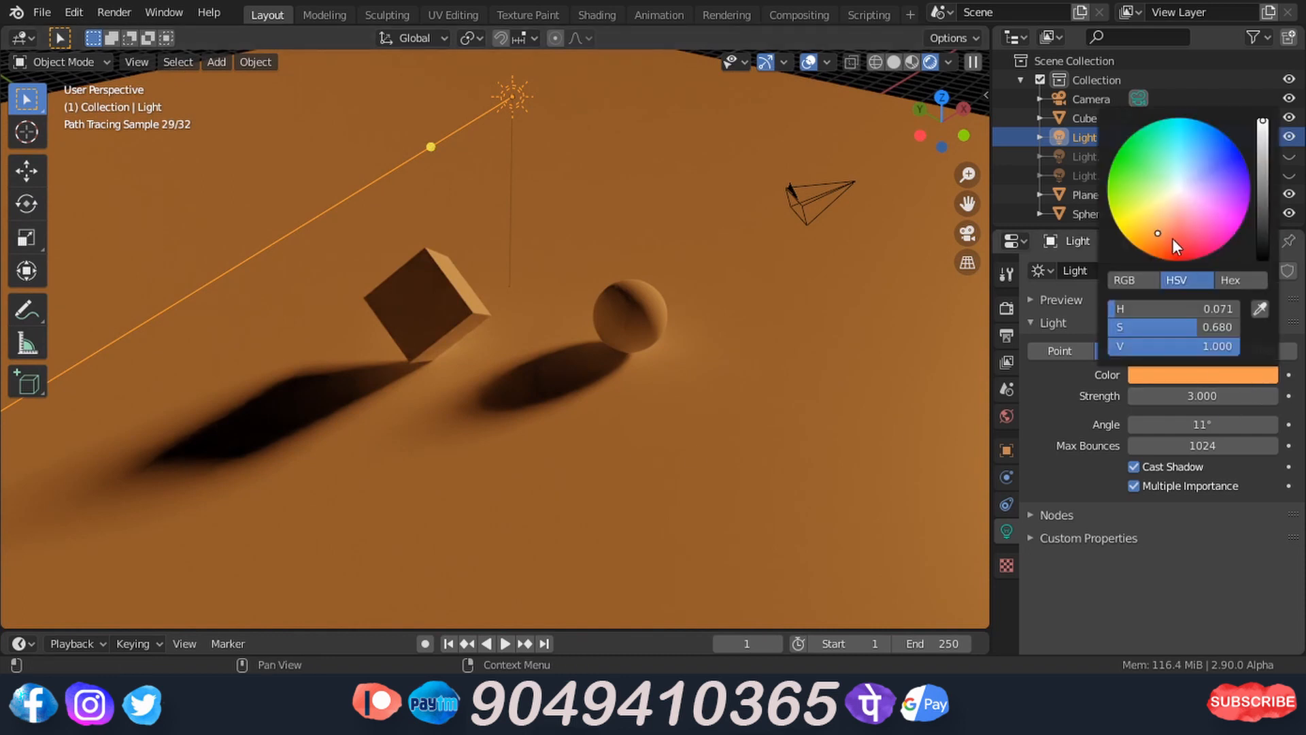
drag(1157, 230, 1156, 218)
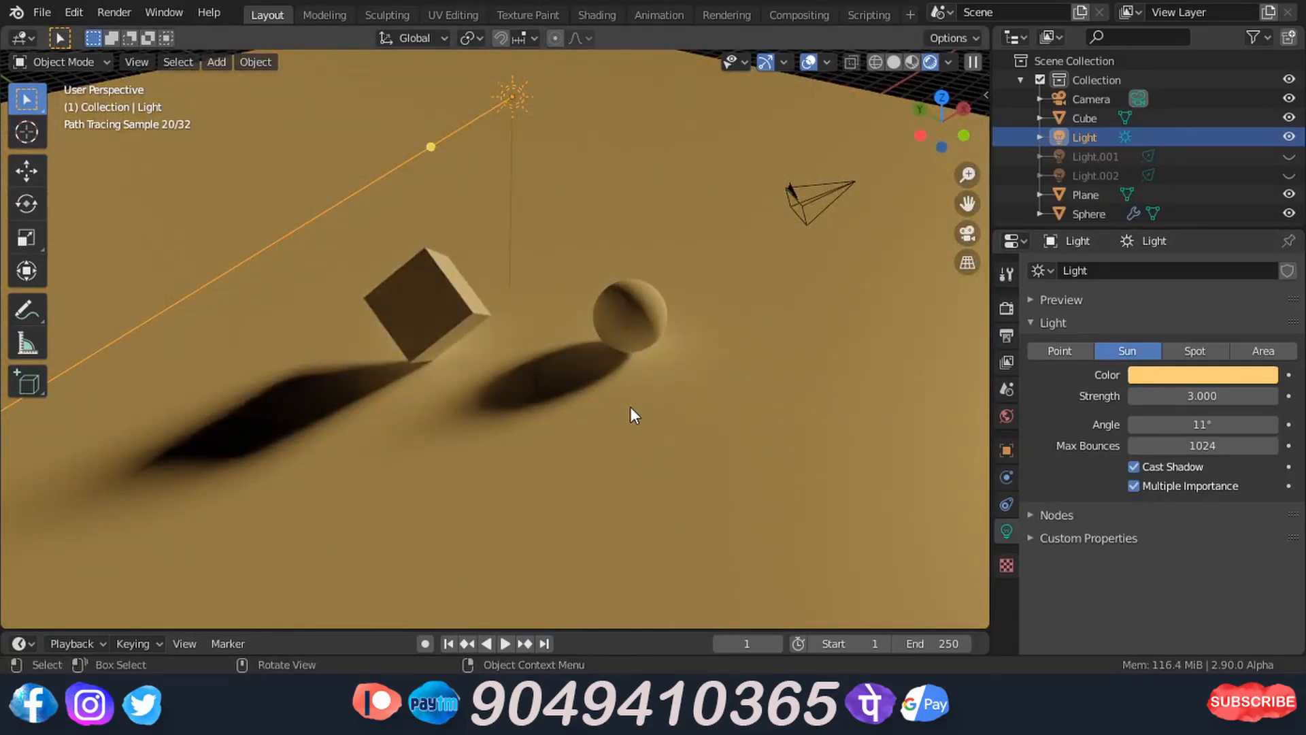
mouse_move(417, 456)
middle_down()
mouse_move(423, 441)
mouse_move(462, 430)
middle_up()
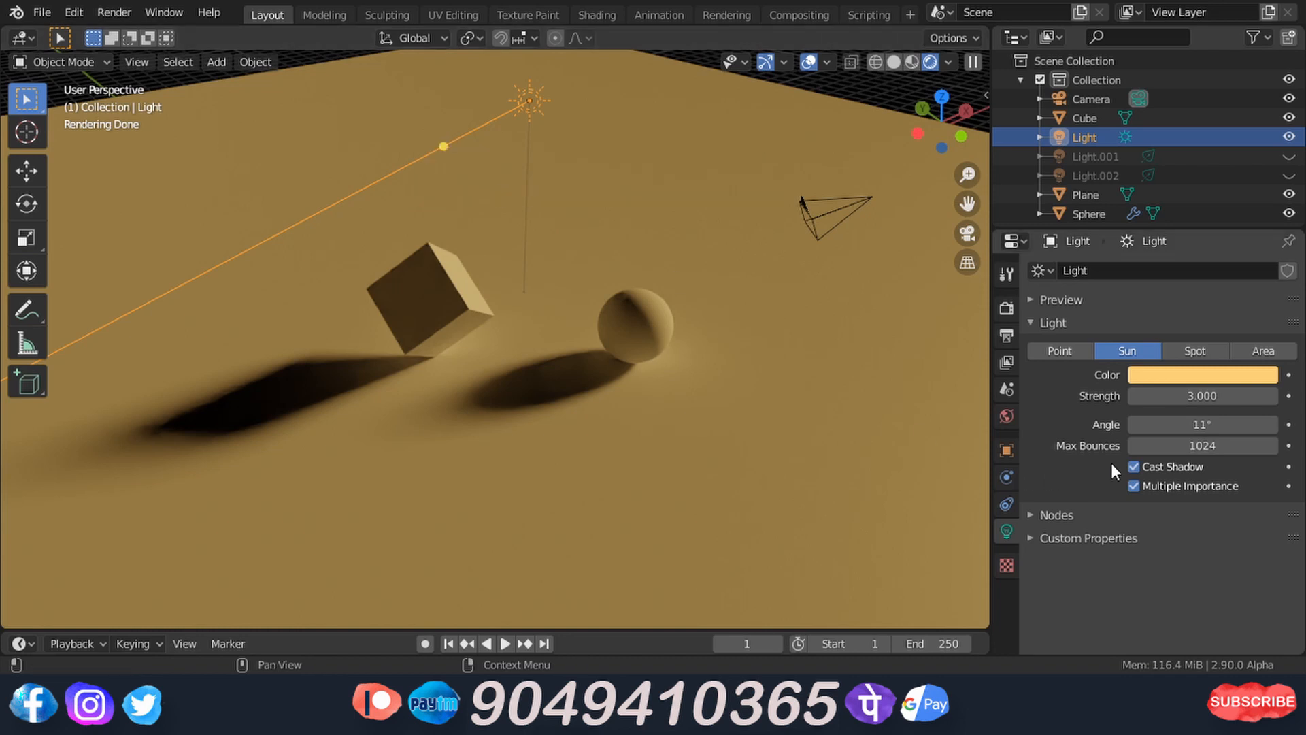
Try a sun angle of 0° to compare the shadow edges, and set it back to 11°.
click(1183, 426)
text(0)
key(Return)
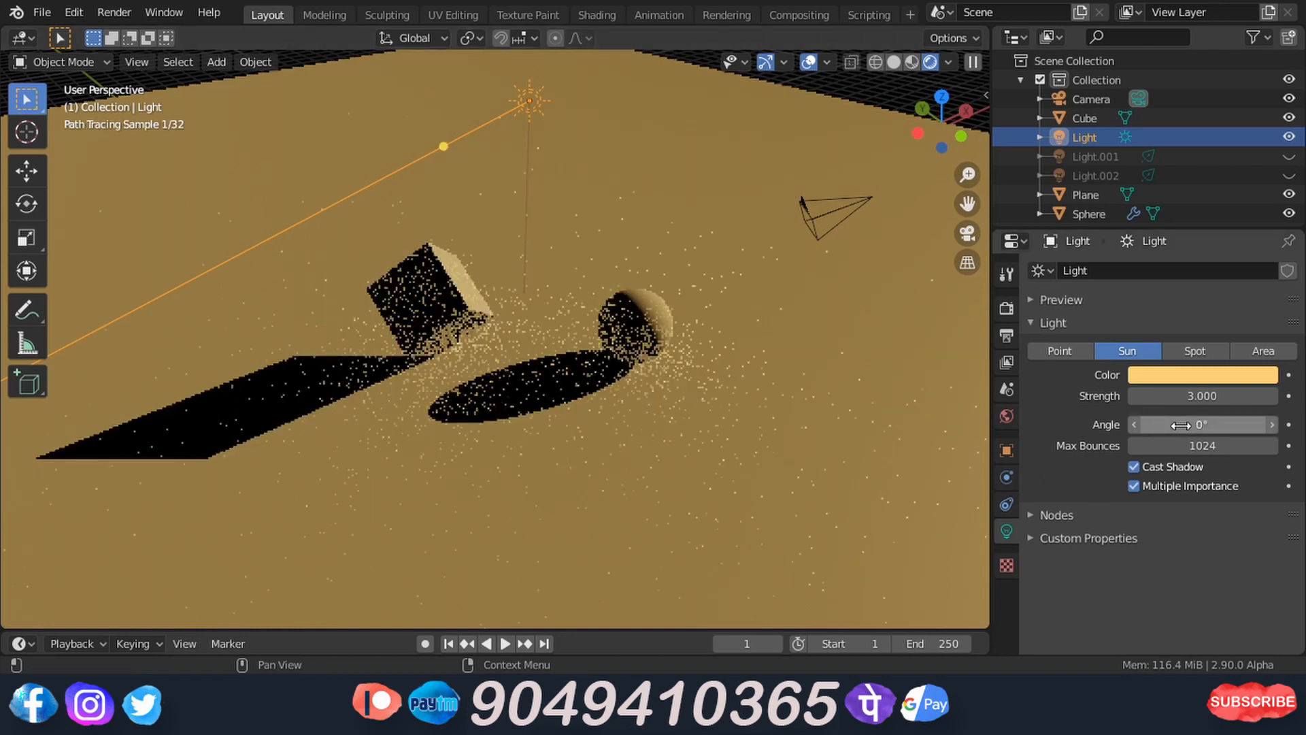
click(1214, 429)
text(11)
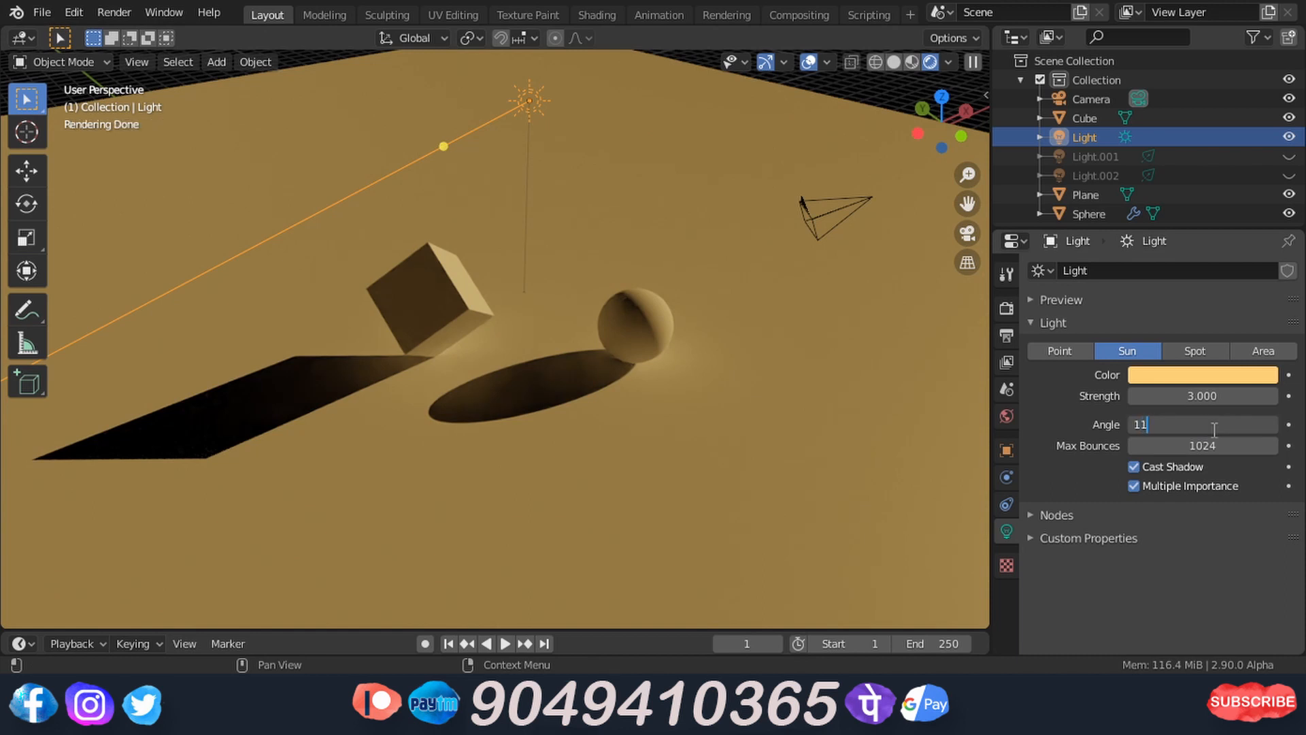
key(Return)
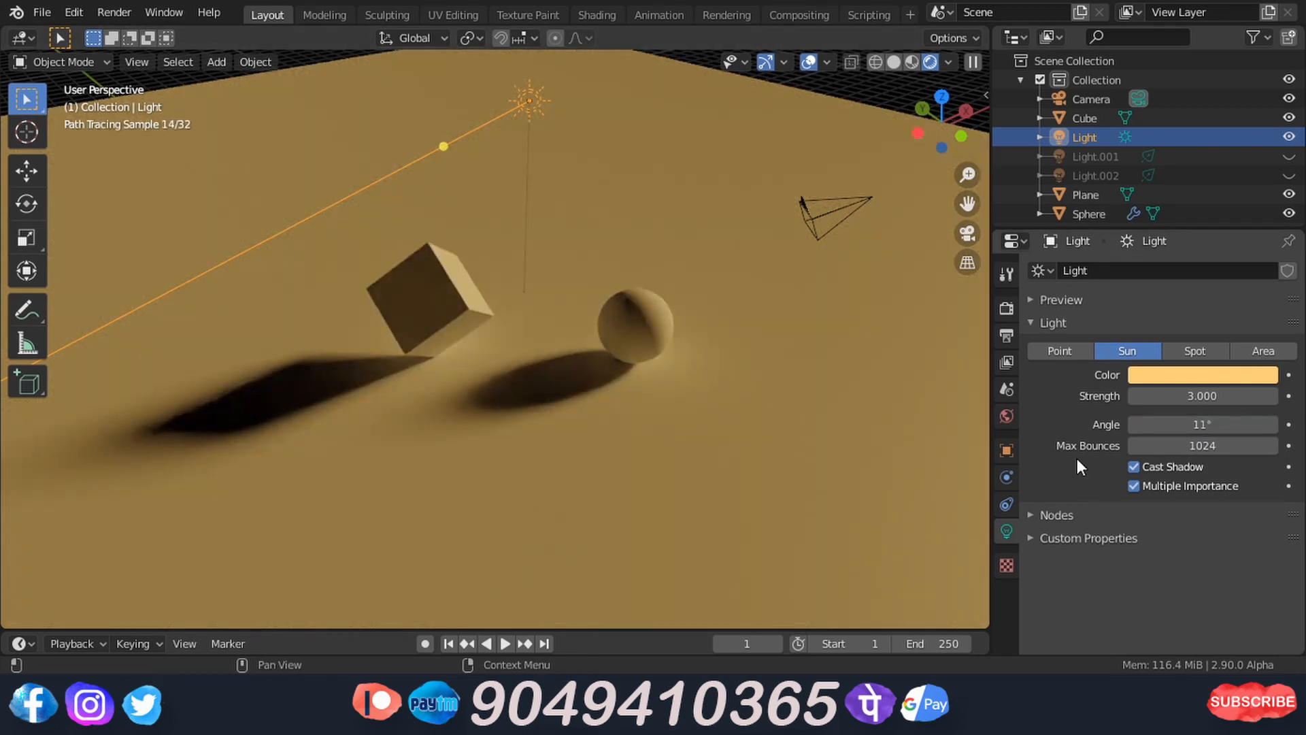
Try a sun angle of 70° to compare shadow softness, and restore it to 11°.
click(1241, 425)
text(70)
key(Return)
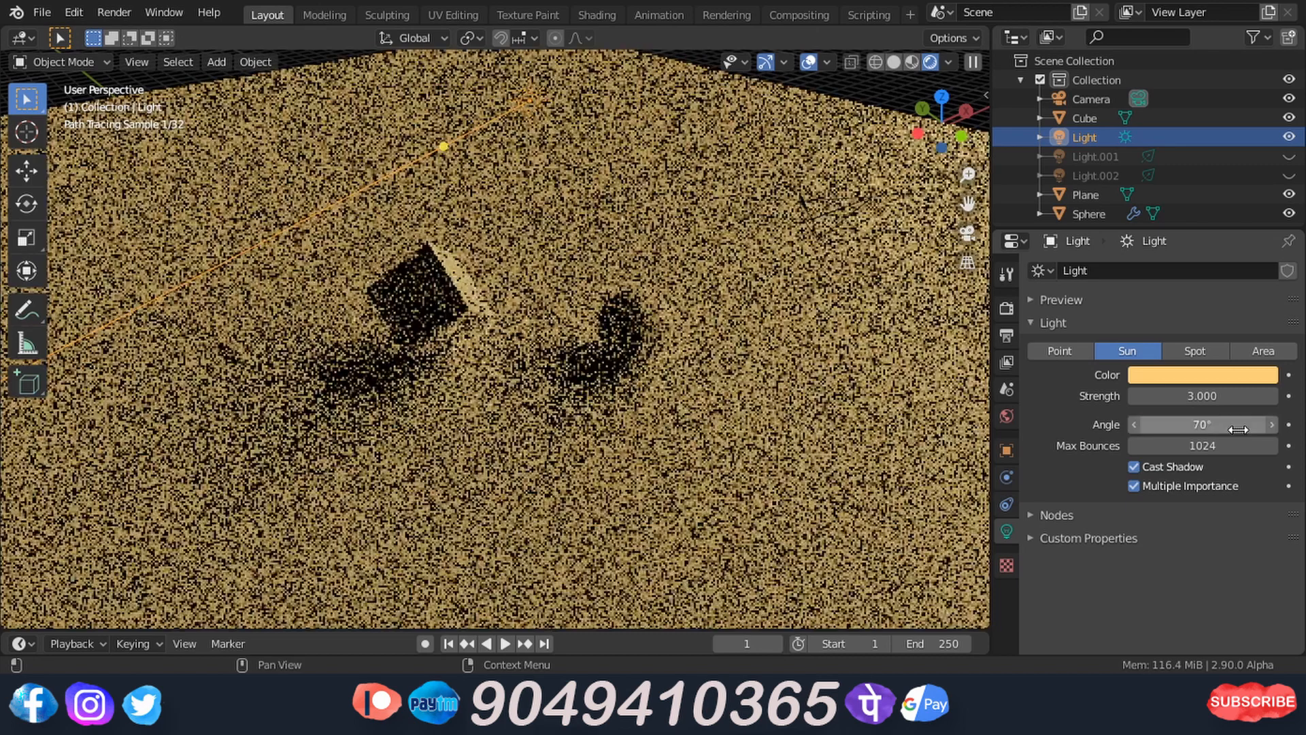
click(1192, 425)
text(11)
key(Return)
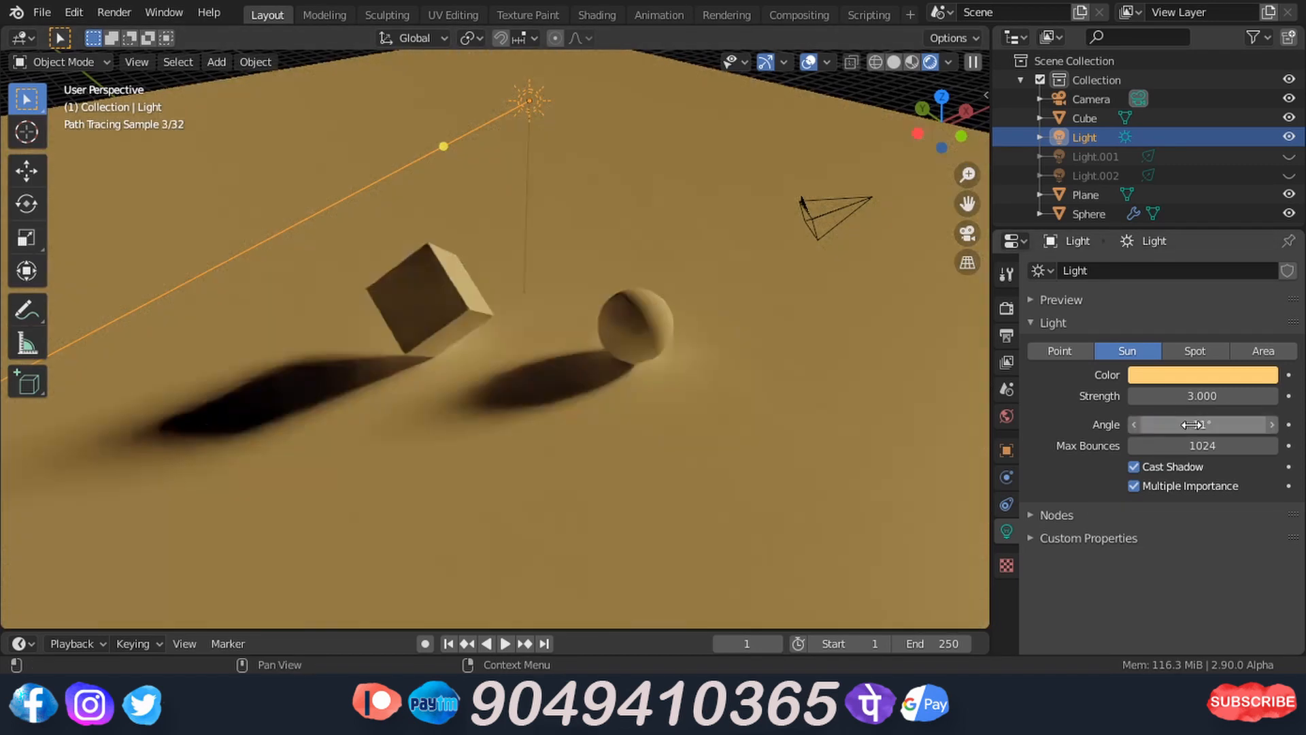
Aim the sun light steeply down between the cube and the sphere, and set its angle to 70°.
drag(444, 146, 534, 378)
middle_drag(495, 444, 523, 454)
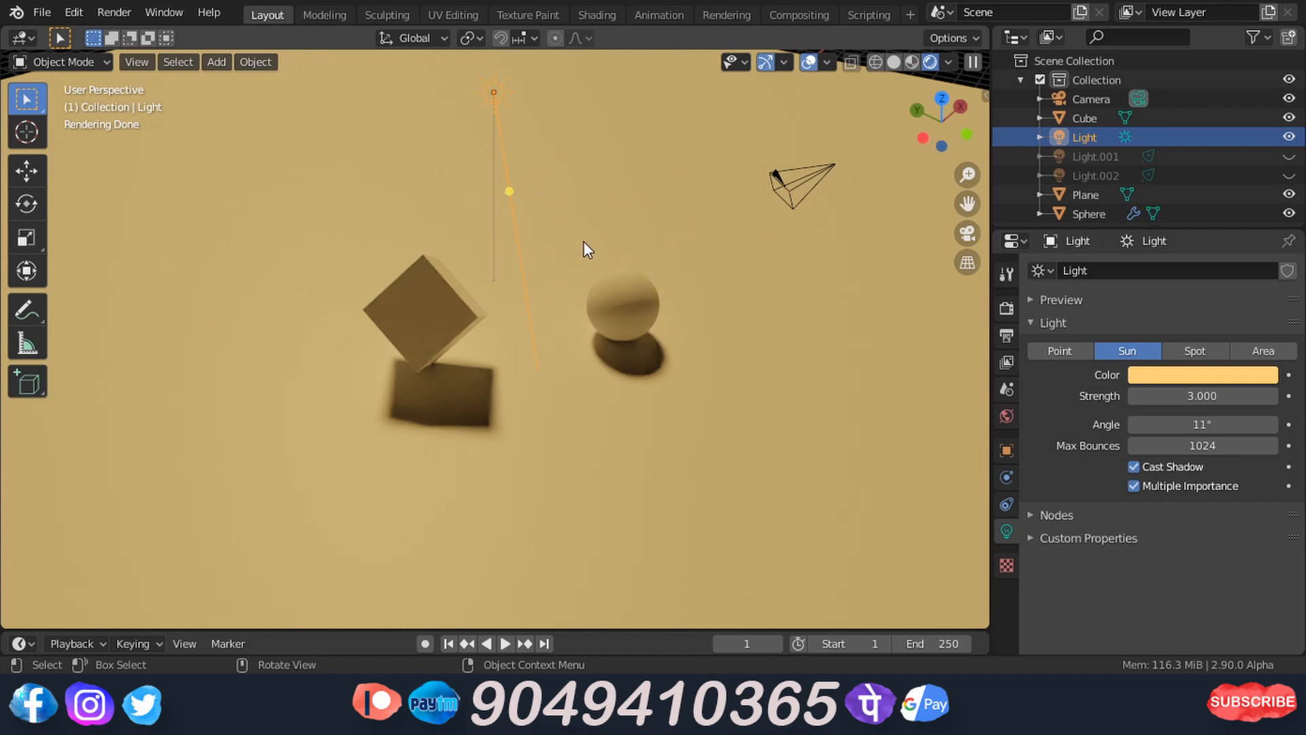
click(1160, 425)
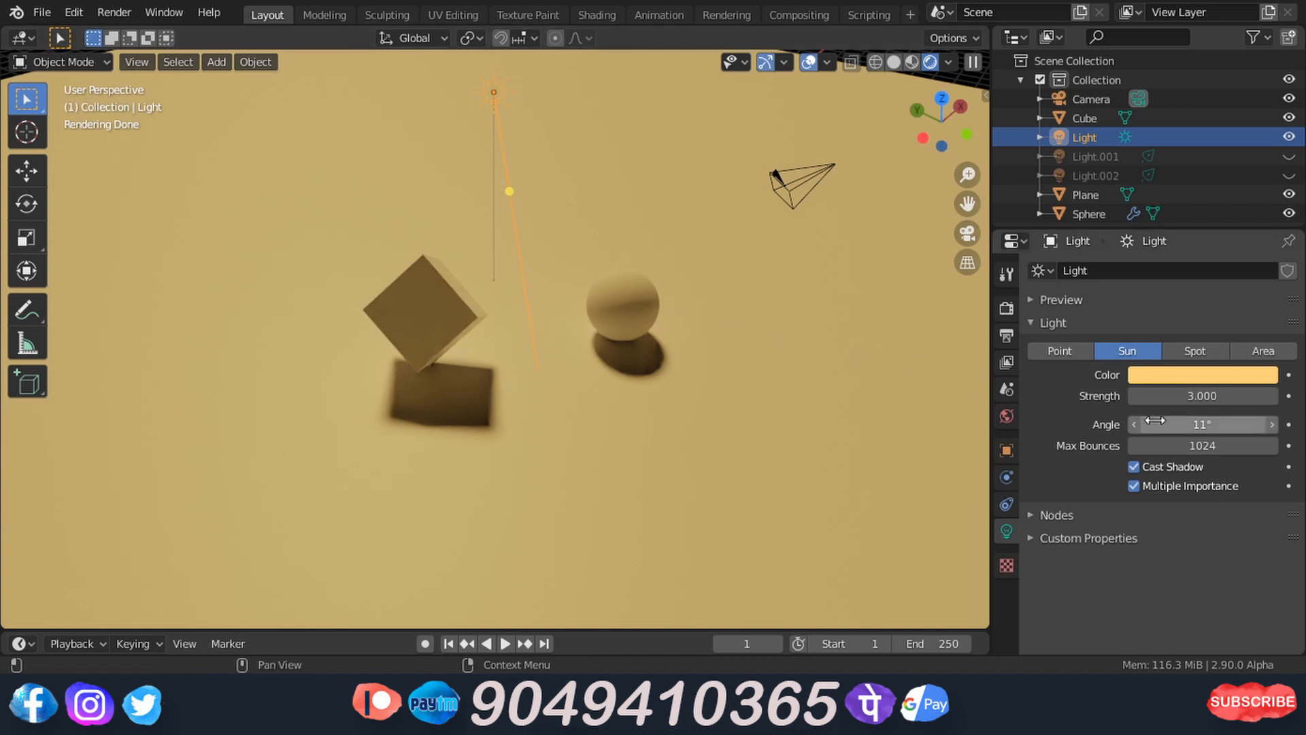
text(70)
key(Return)
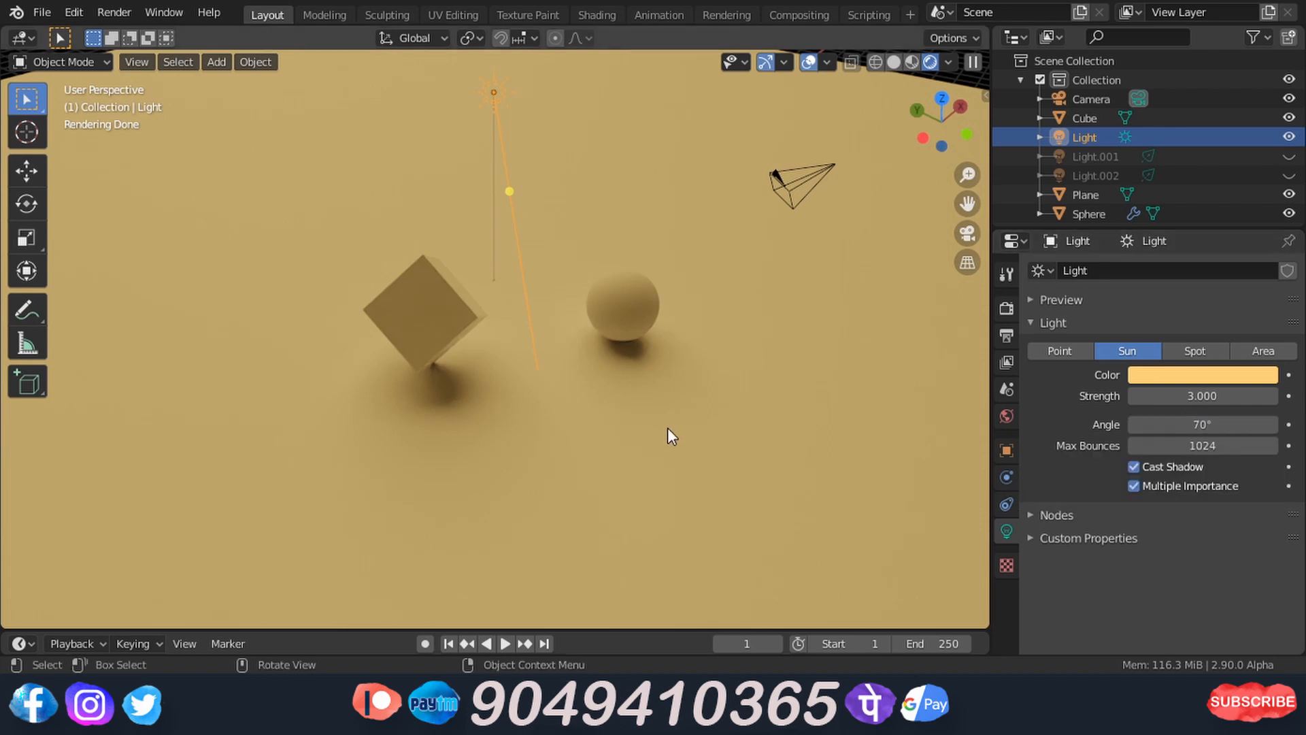
Set the sun's angle to 11° and turn Cast Shadow off and on again for comparison.
click(1183, 428)
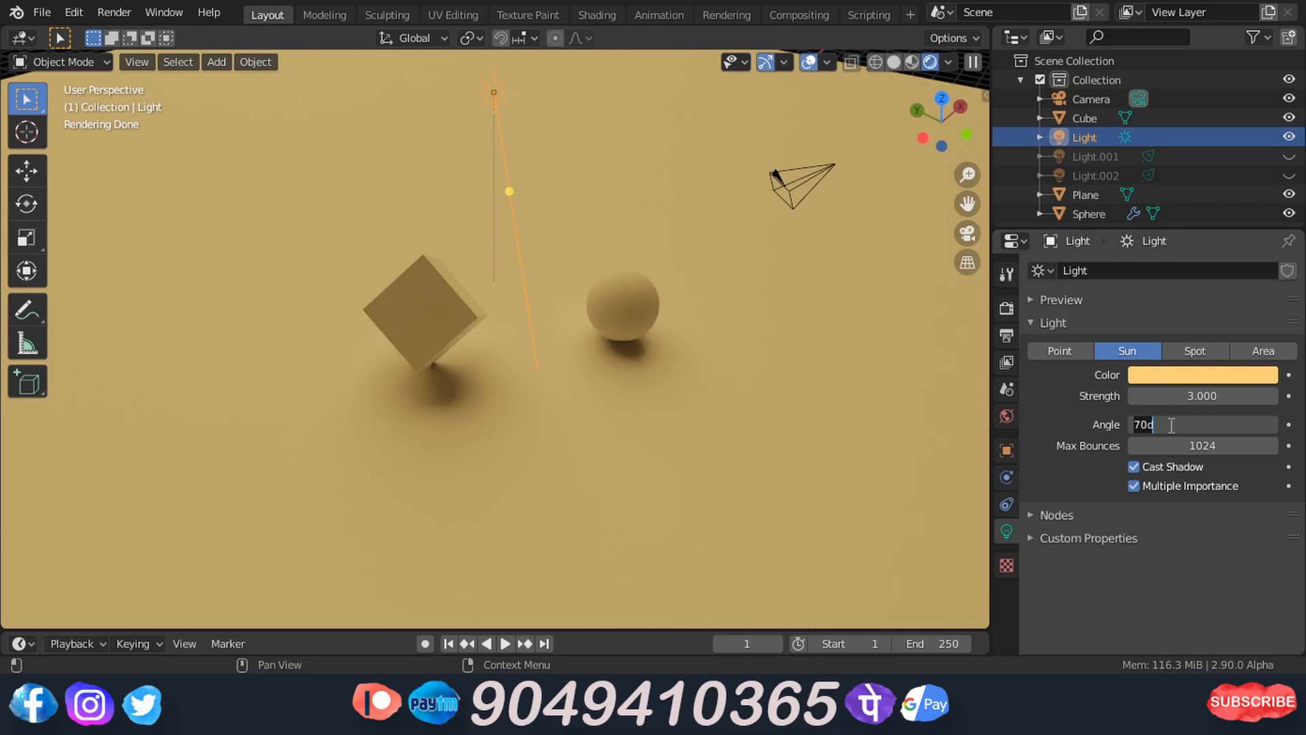
text(11)
key(Return)
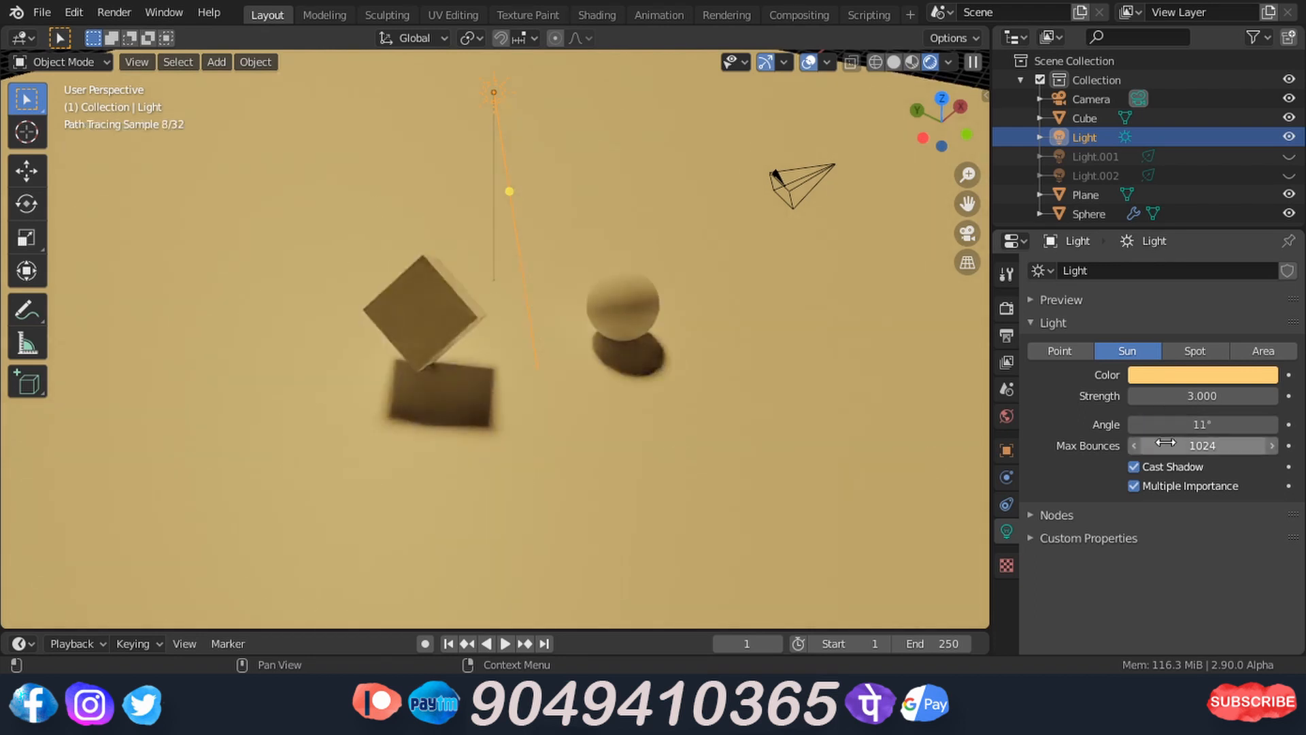
click(1138, 467)
click(1135, 467)
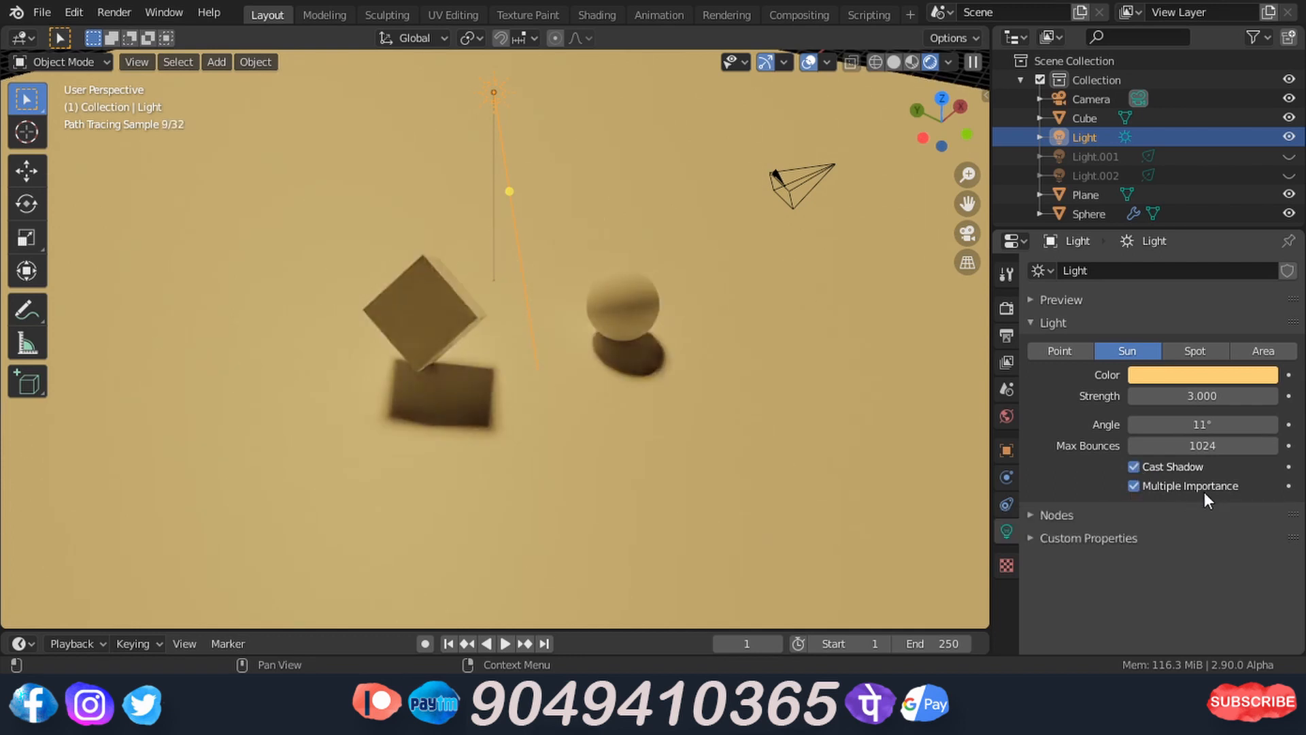
Change the light's type to Spot, set its power to 1000 W and aim its cone at the sphere.
click(1184, 353)
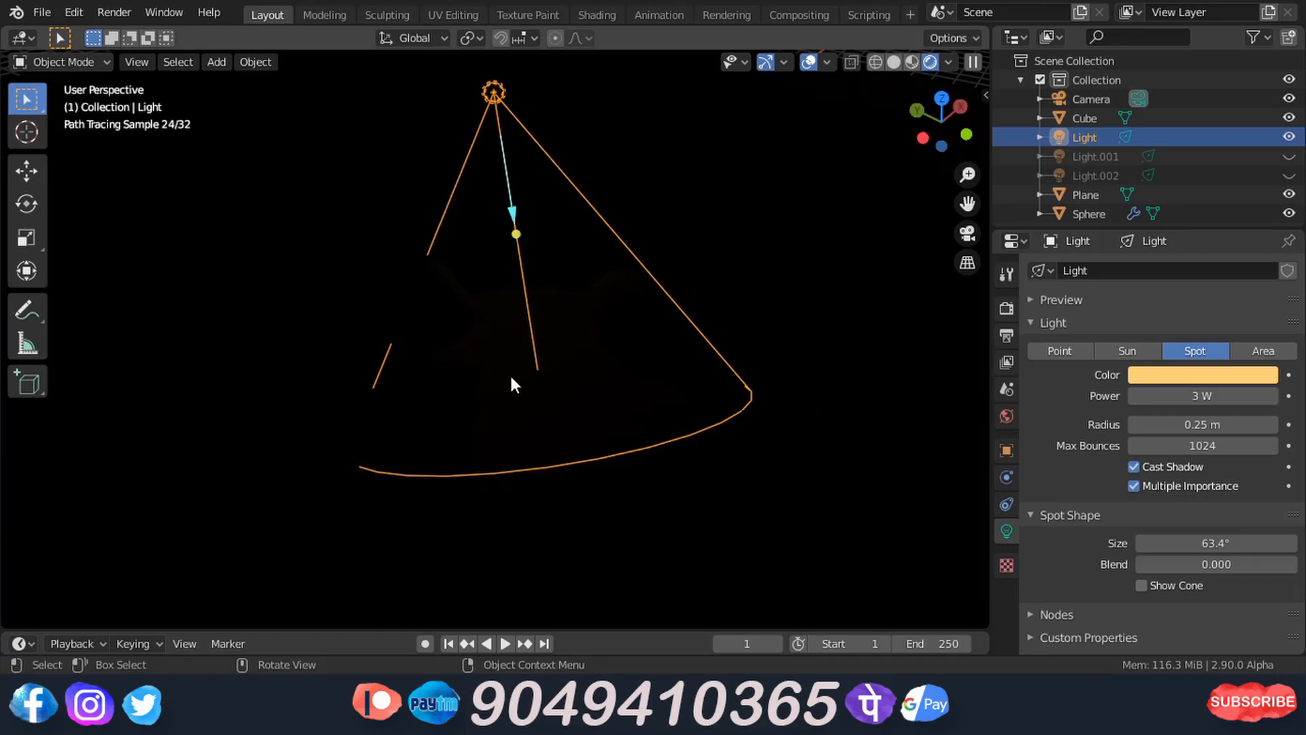
click(1187, 396)
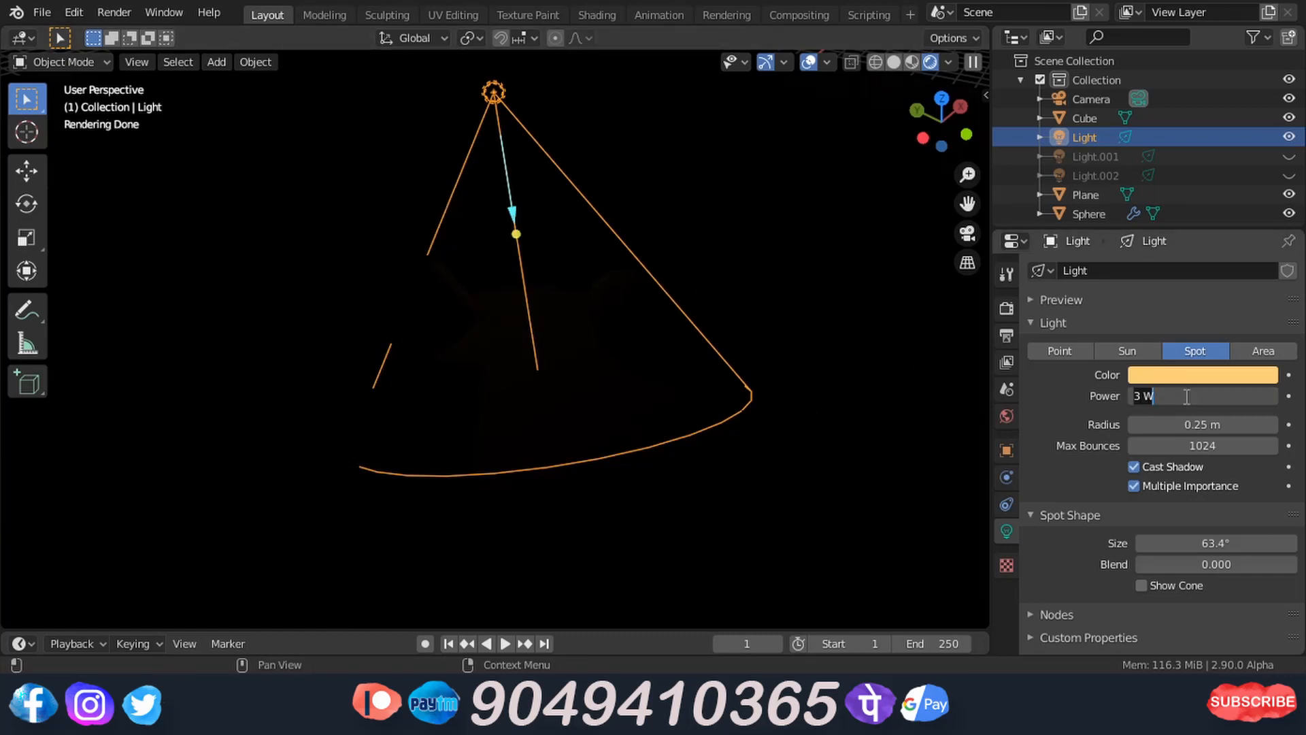
text(1000)
key(Return)
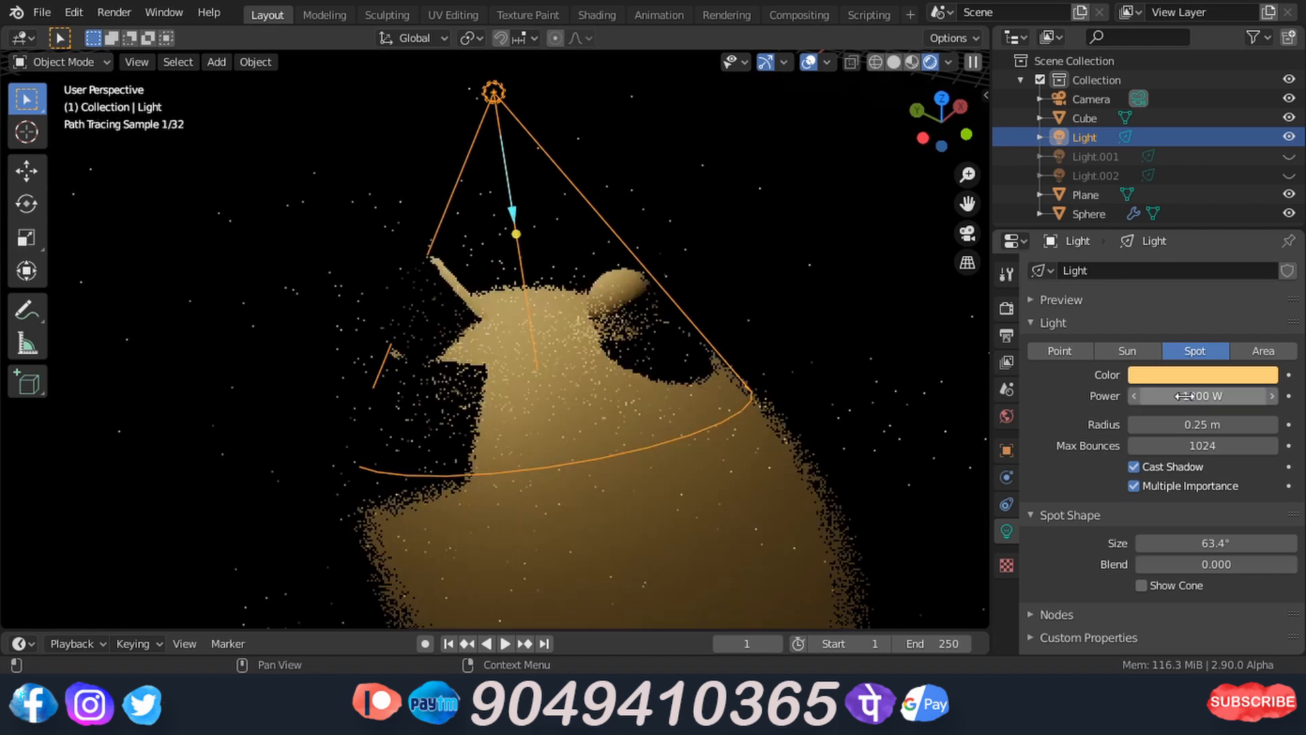
key(g)
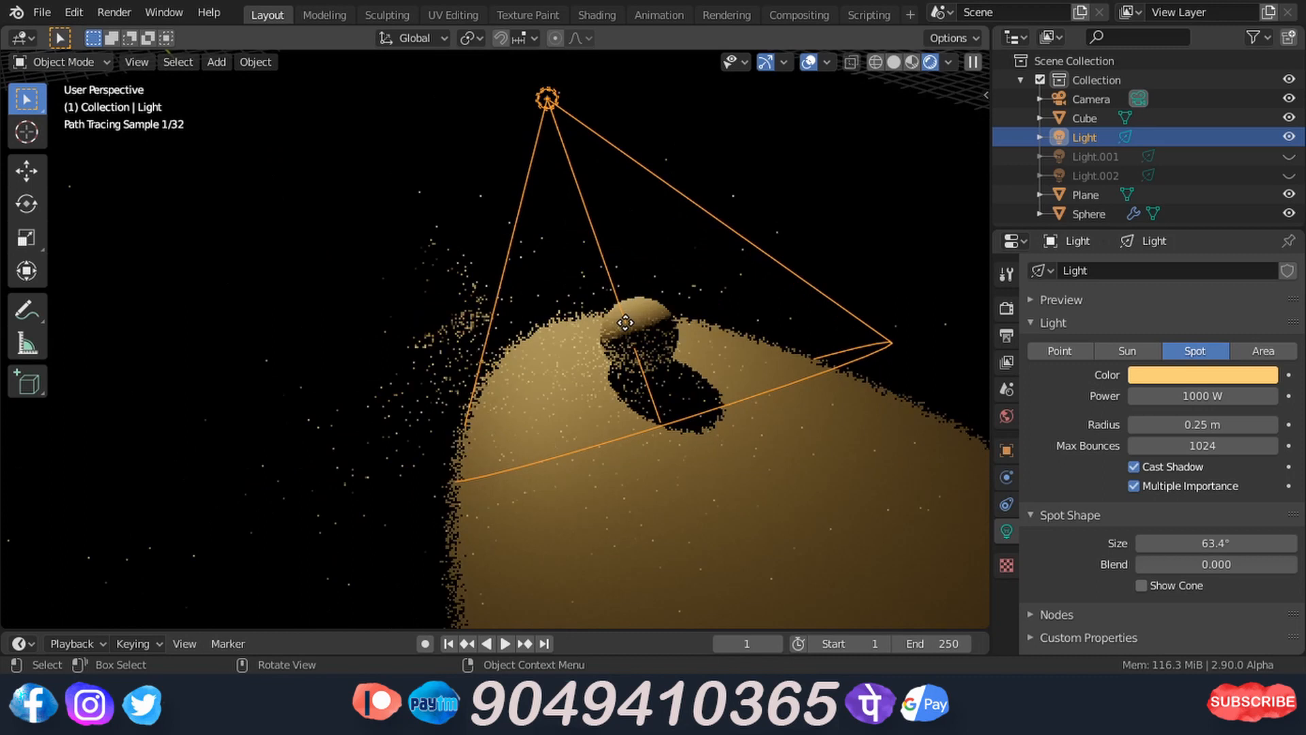
click(626, 323)
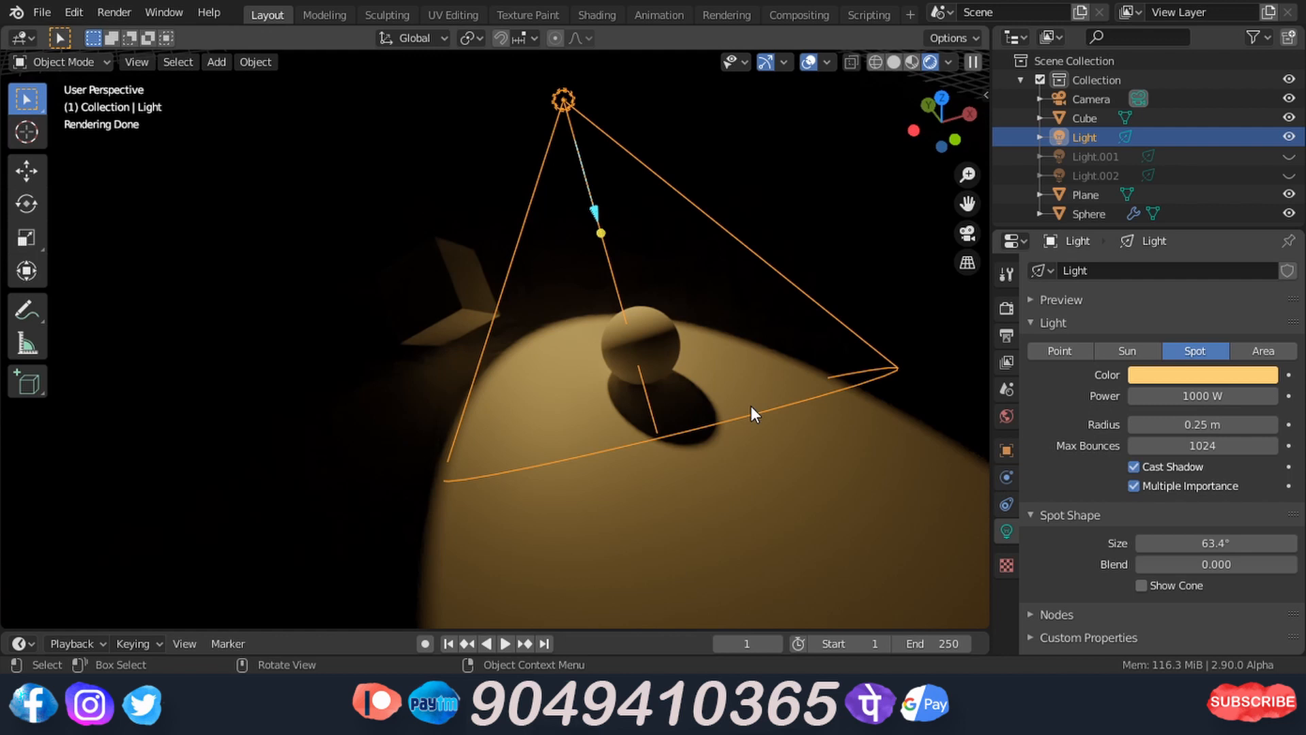
Set the spot light's radius to 0.1 m and its spot size to 35.6°.
drag(1269, 424, 1296, 425)
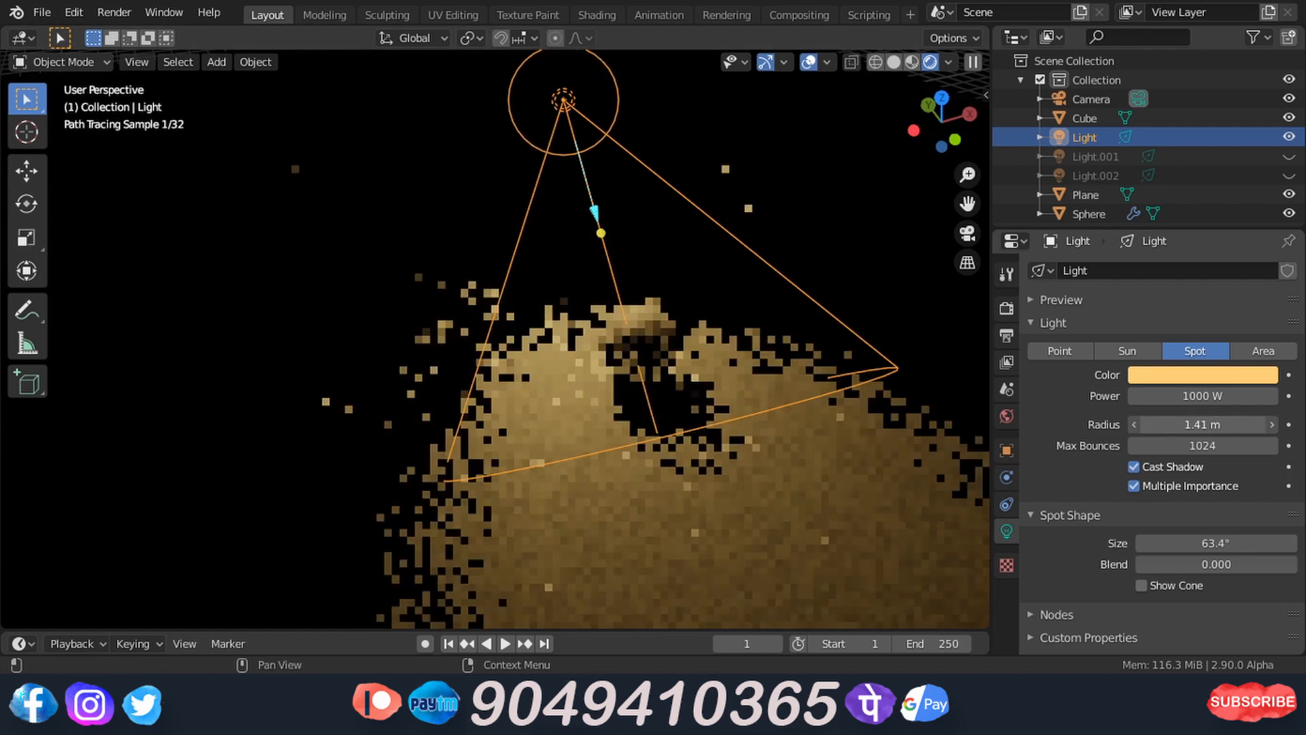
drag(1202, 425, 1186, 425)
click(1201, 424)
text(0.)
key(Return)
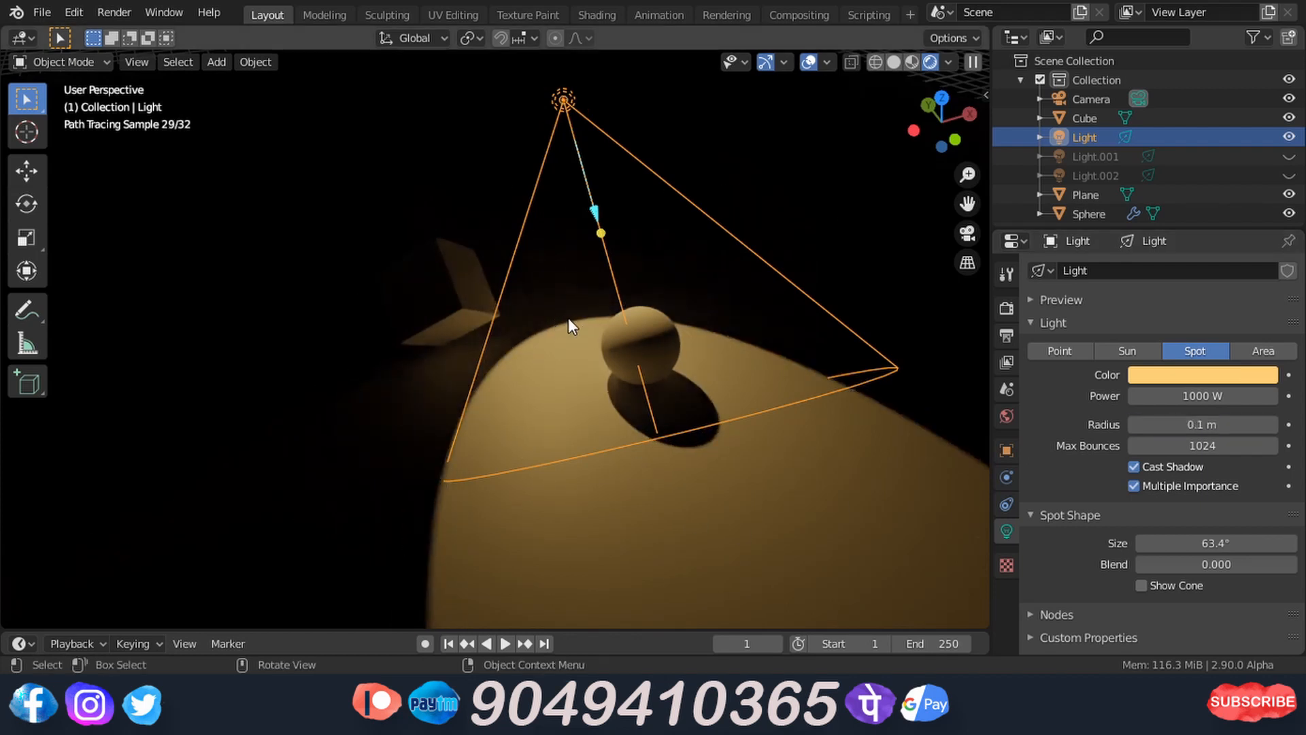
drag(1185, 545, 1298, 544)
drag(1190, 545, 1128, 545)
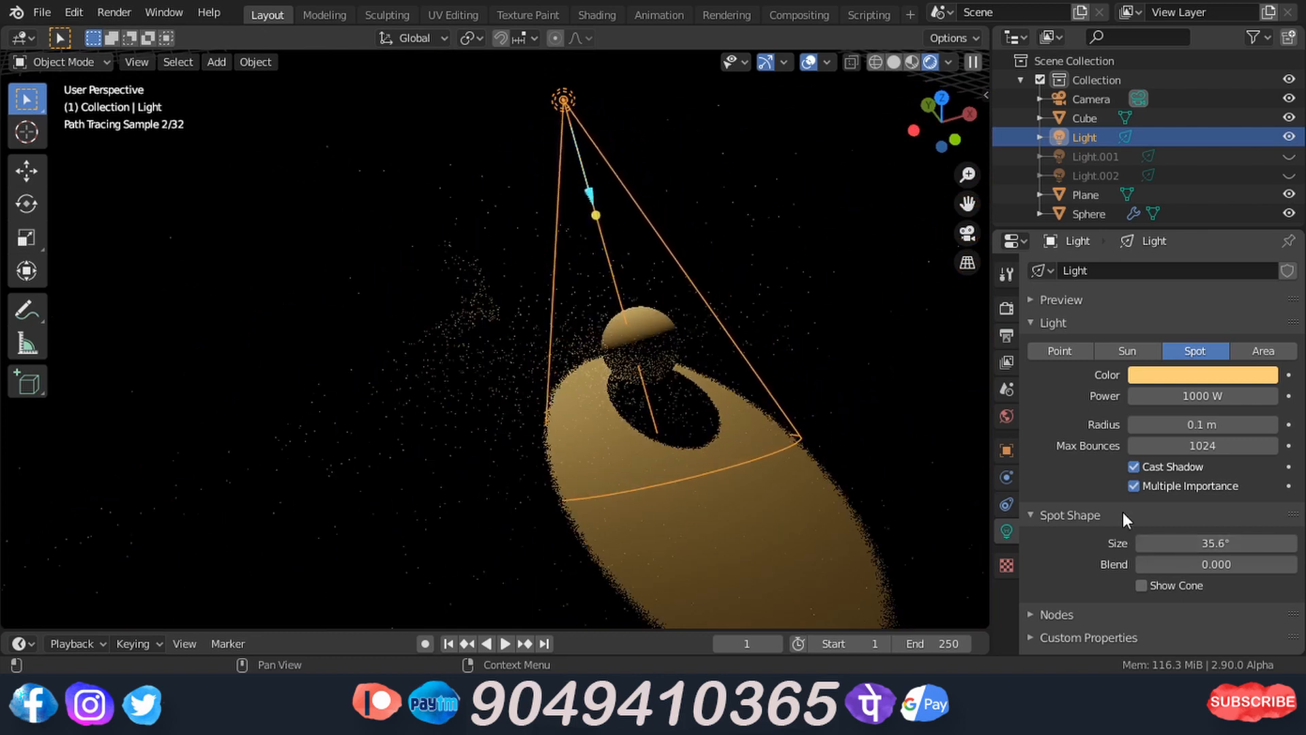
Try a spot blend of 1.000 with the viewport overlays hidden, then restore the blend to 0.000 and the overlays.
click(809, 62)
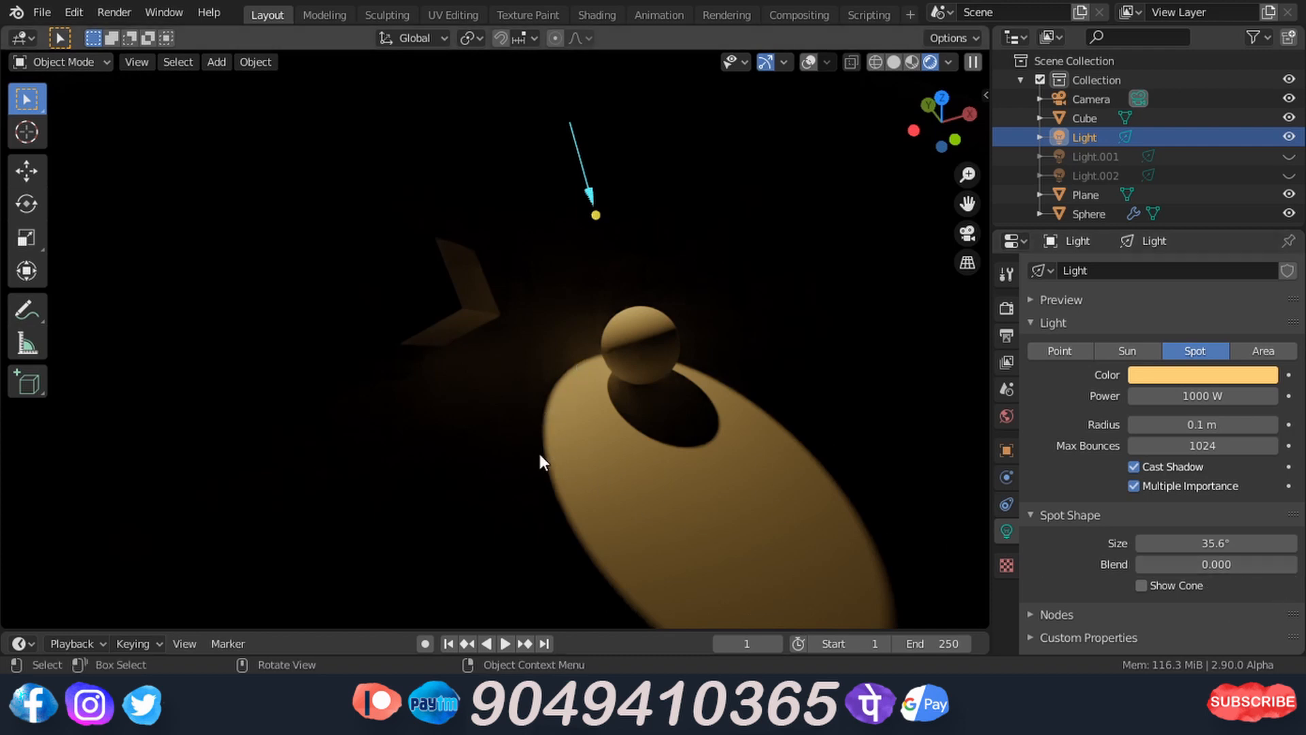
drag(1180, 565, 1296, 565)
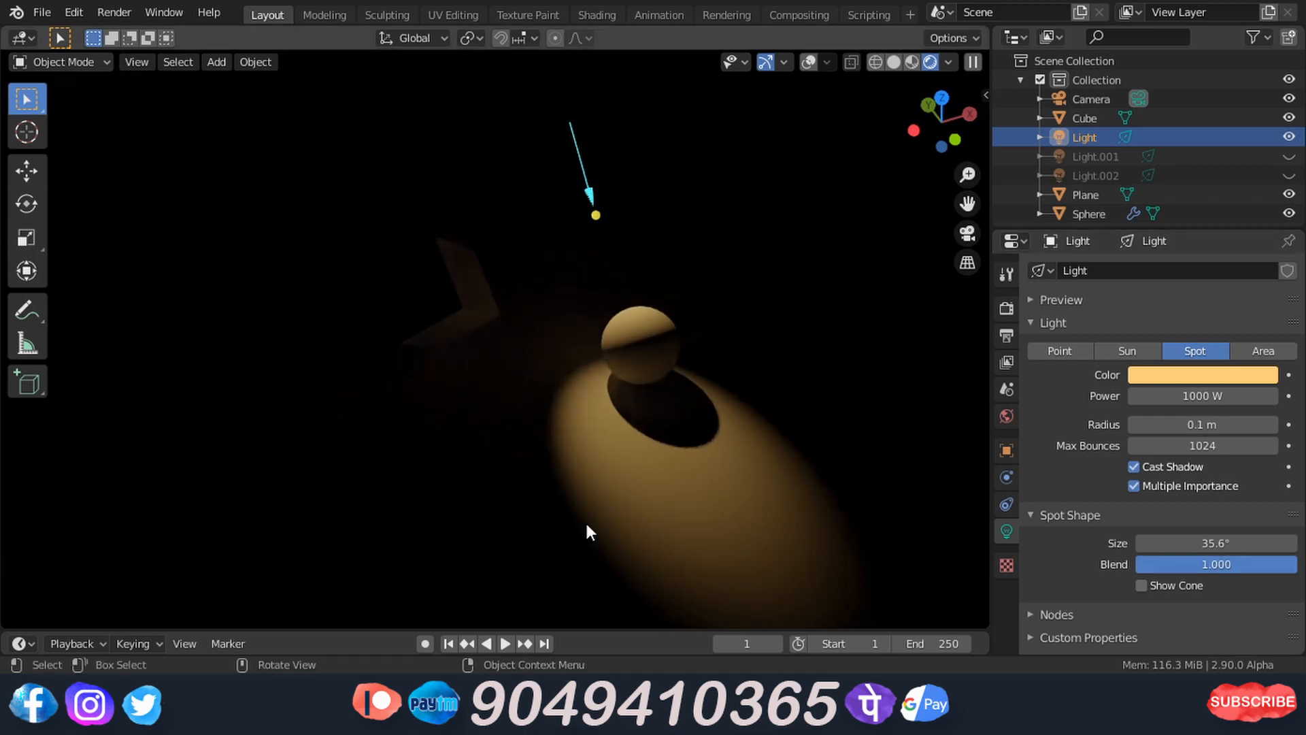
drag(1249, 563, 1134, 564)
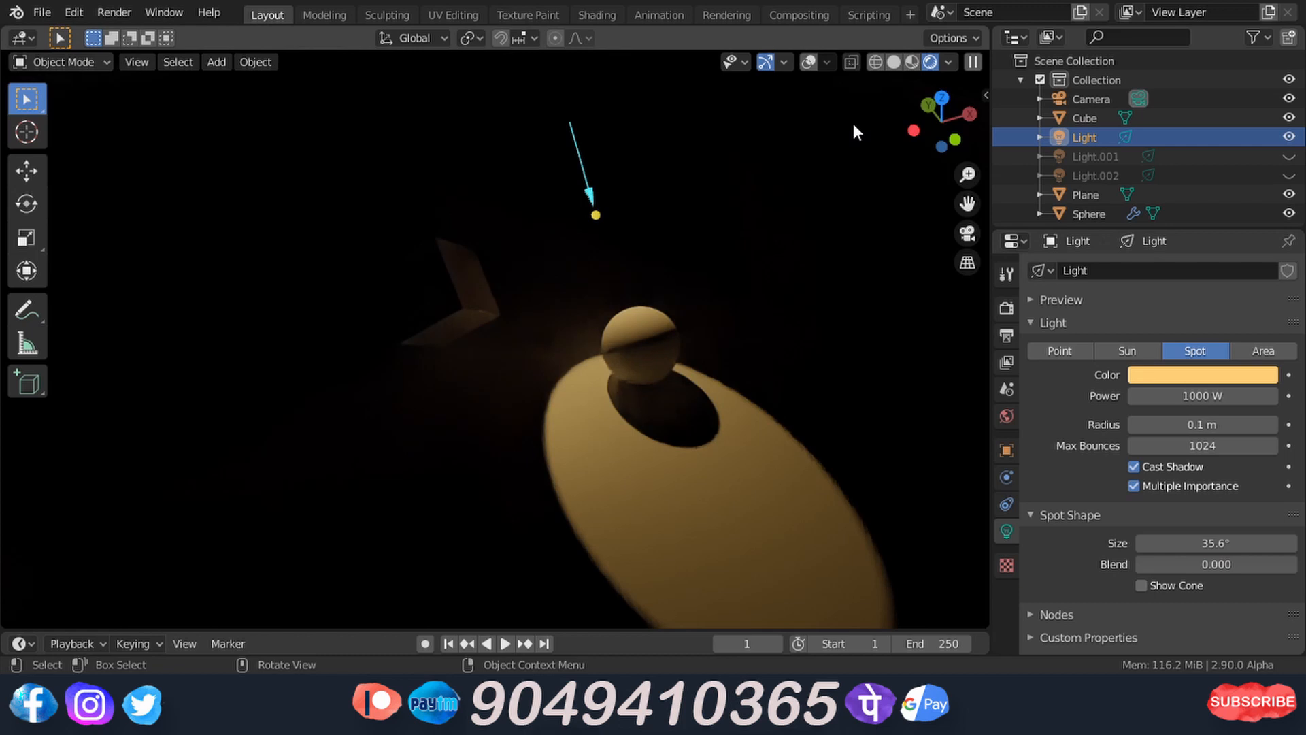
click(806, 63)
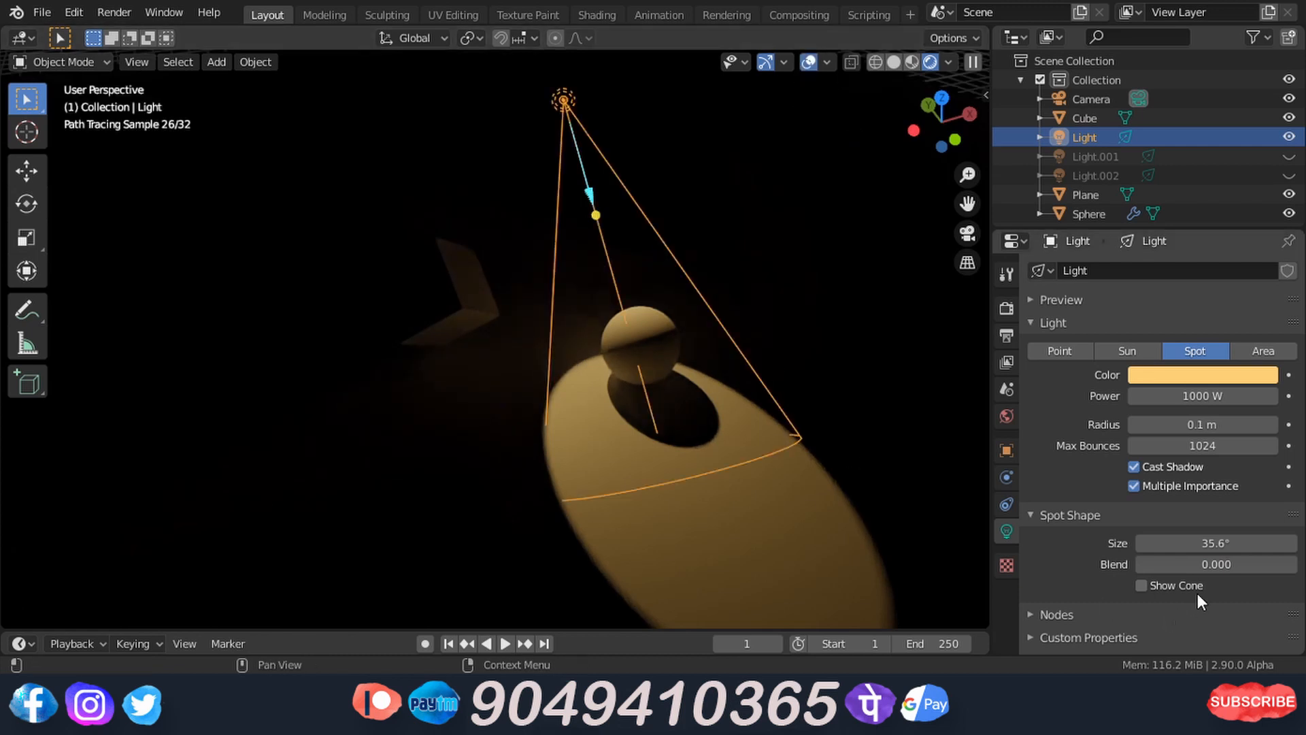
Show the spot light's cone to examine it from several sides, and hide it again.
click(1143, 588)
middle_drag(426, 443, 606, 349)
middle_drag(423, 429, 728, 429)
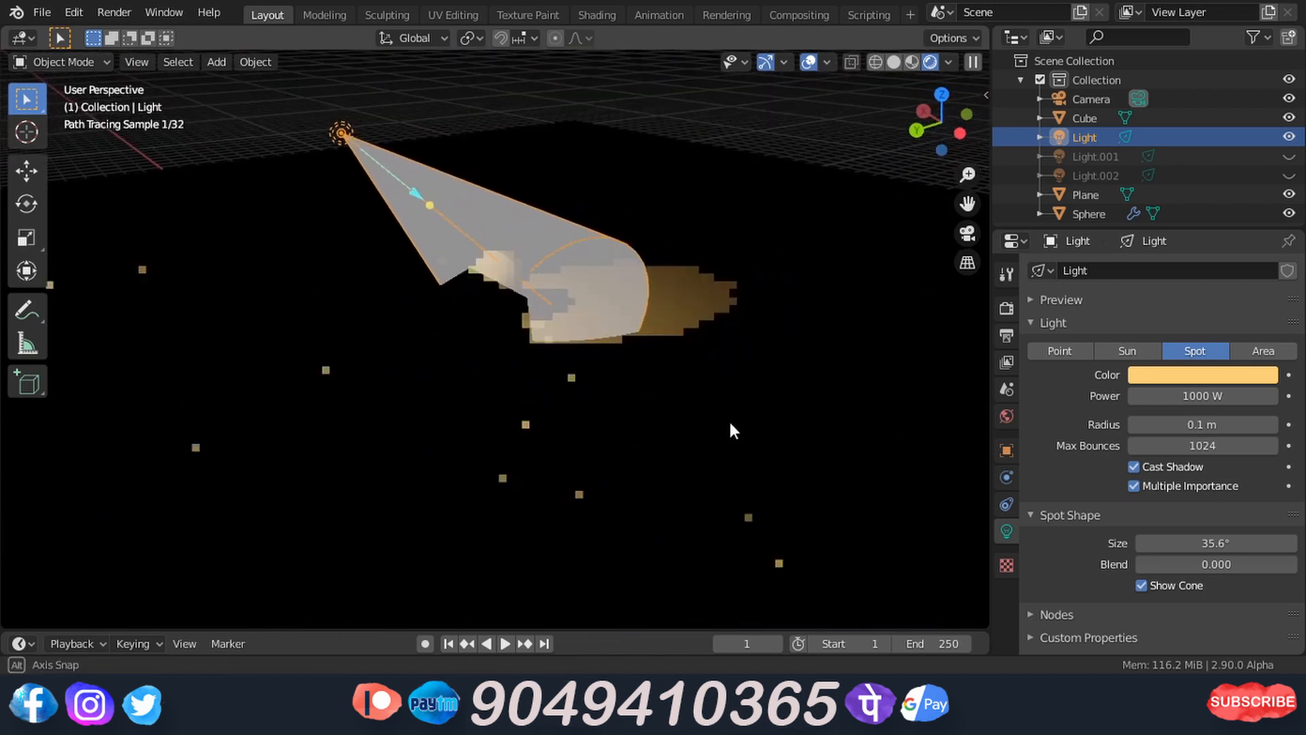
middle_drag(707, 348, 587, 337)
middle_drag(655, 376, 606, 385)
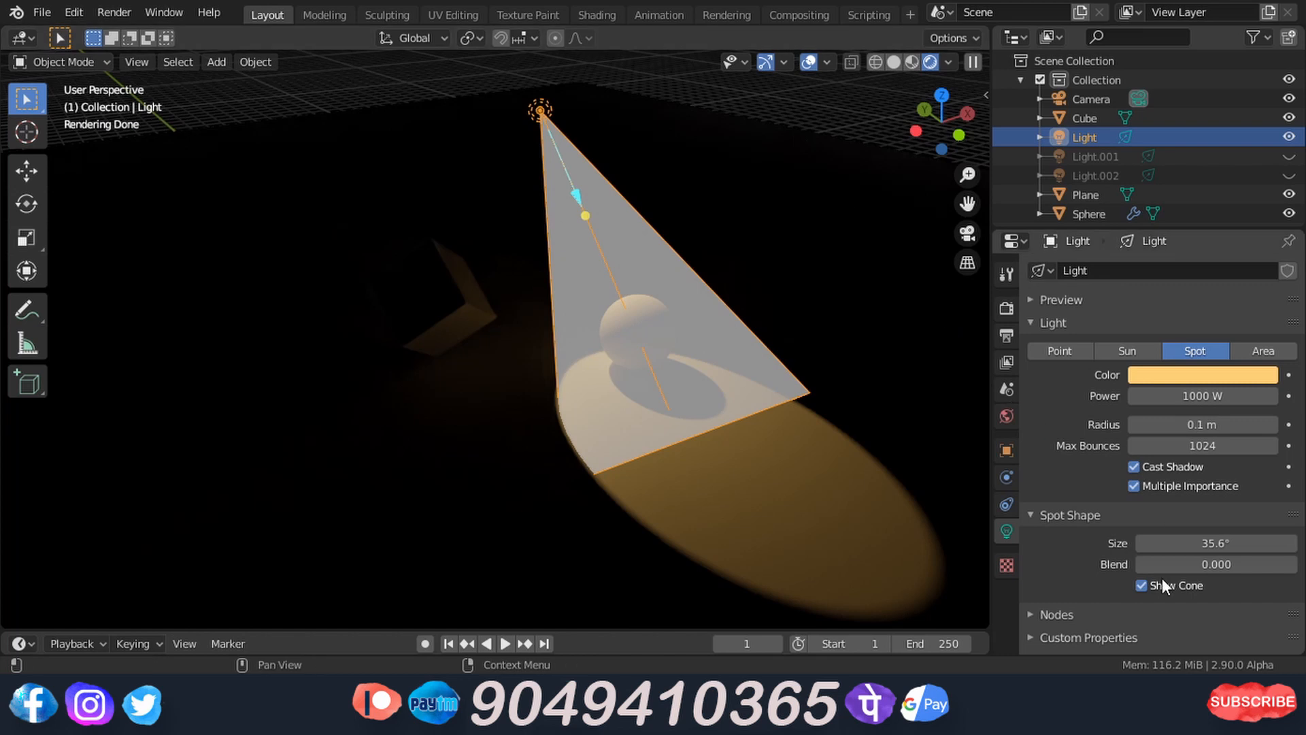
click(1145, 585)
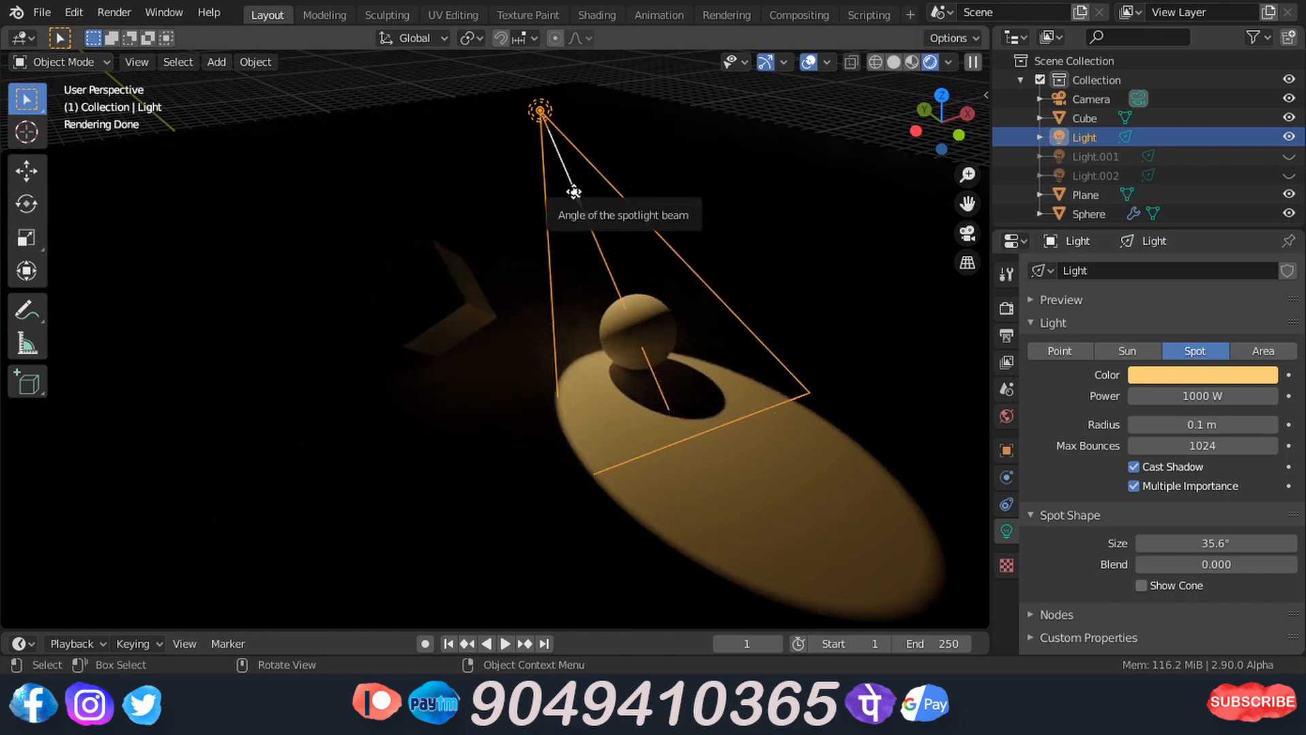
Widen the spot beam in the viewport to 65.5°, then narrow it to 29.9°.
mouse_move(574, 190)
mouse_down()
mouse_move(563, 170)
mouse_move(583, 211)
mouse_up()
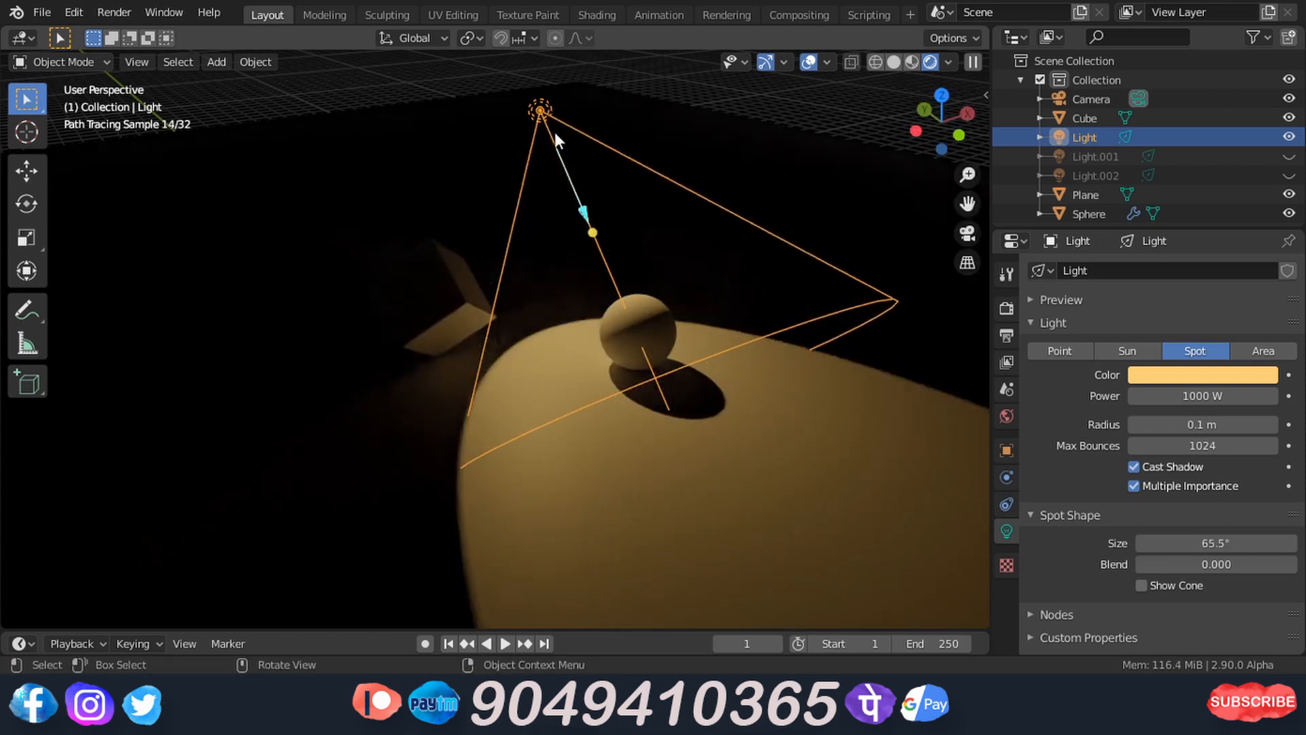
mouse_move(583, 210)
mouse_down()
mouse_move(602, 247)
mouse_move(575, 192)
mouse_up()
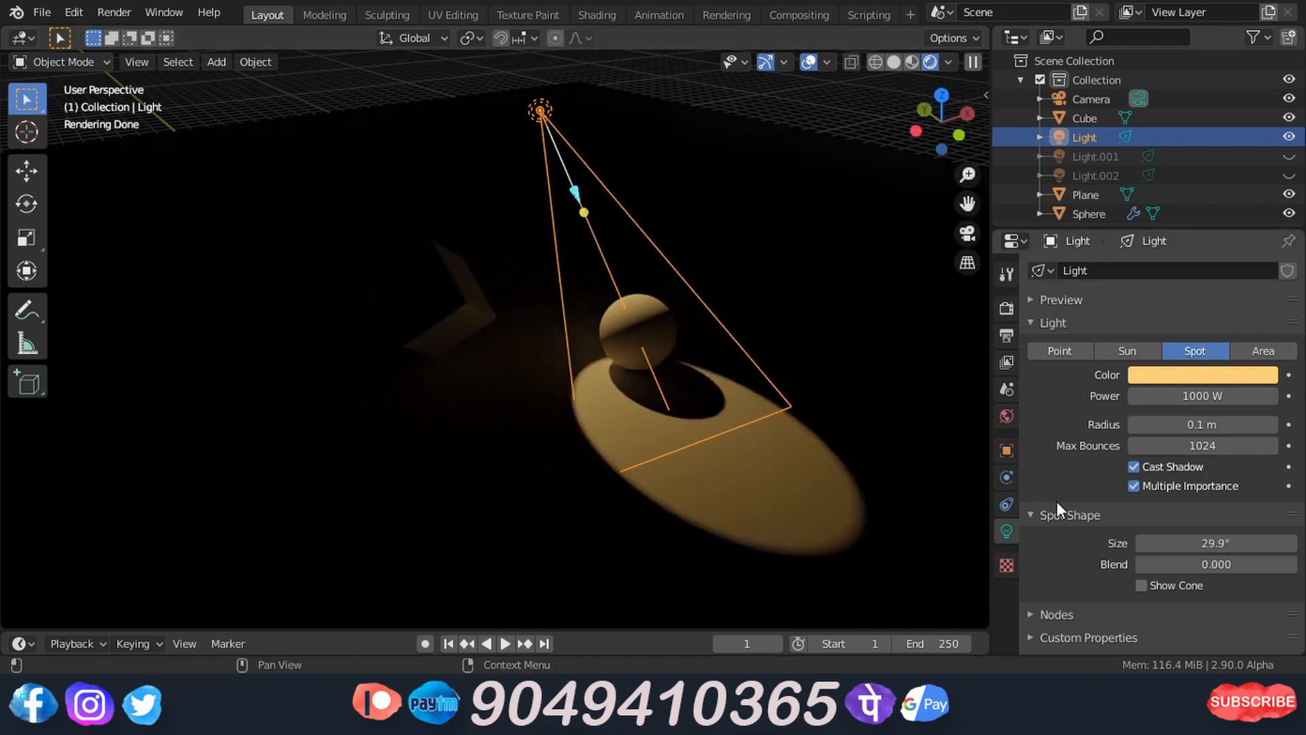
Change the light's type to Area with a Square shape and a size of 4.05 m.
click(1263, 356)
middle_drag(566, 344, 572, 283)
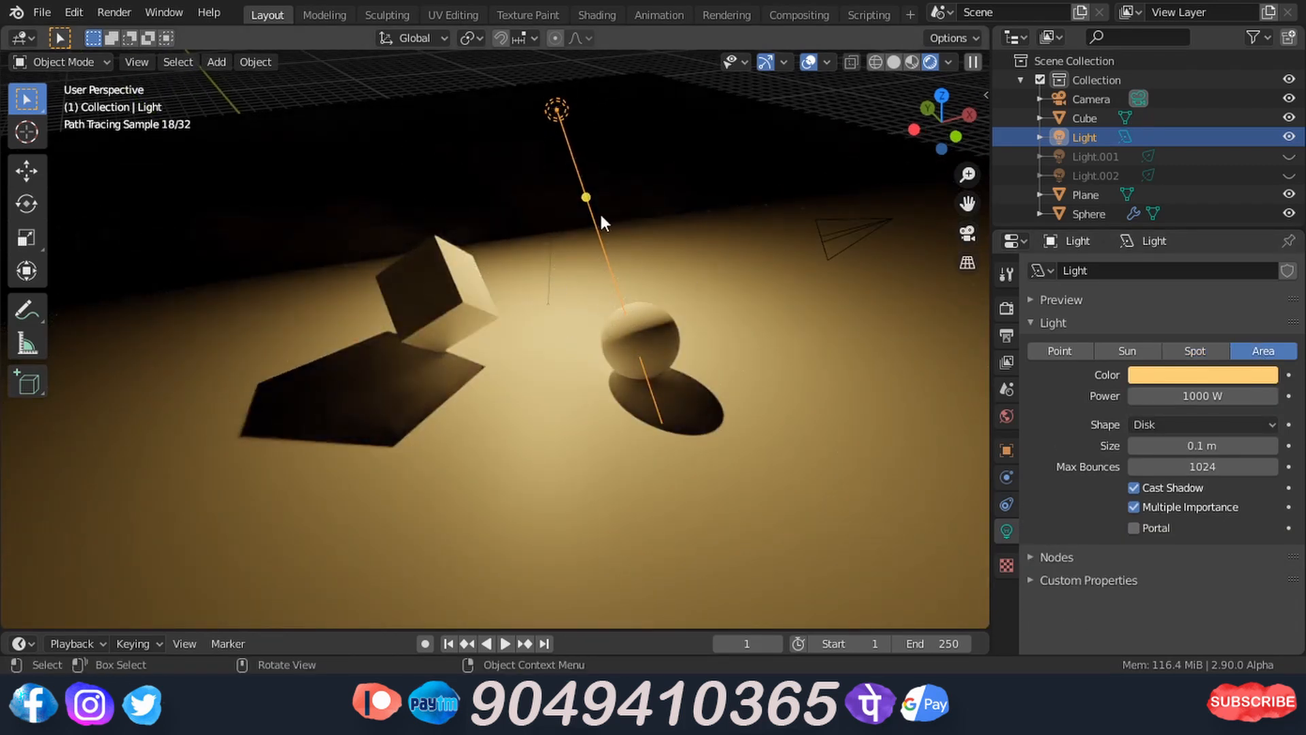
middle_drag(596, 421, 635, 390)
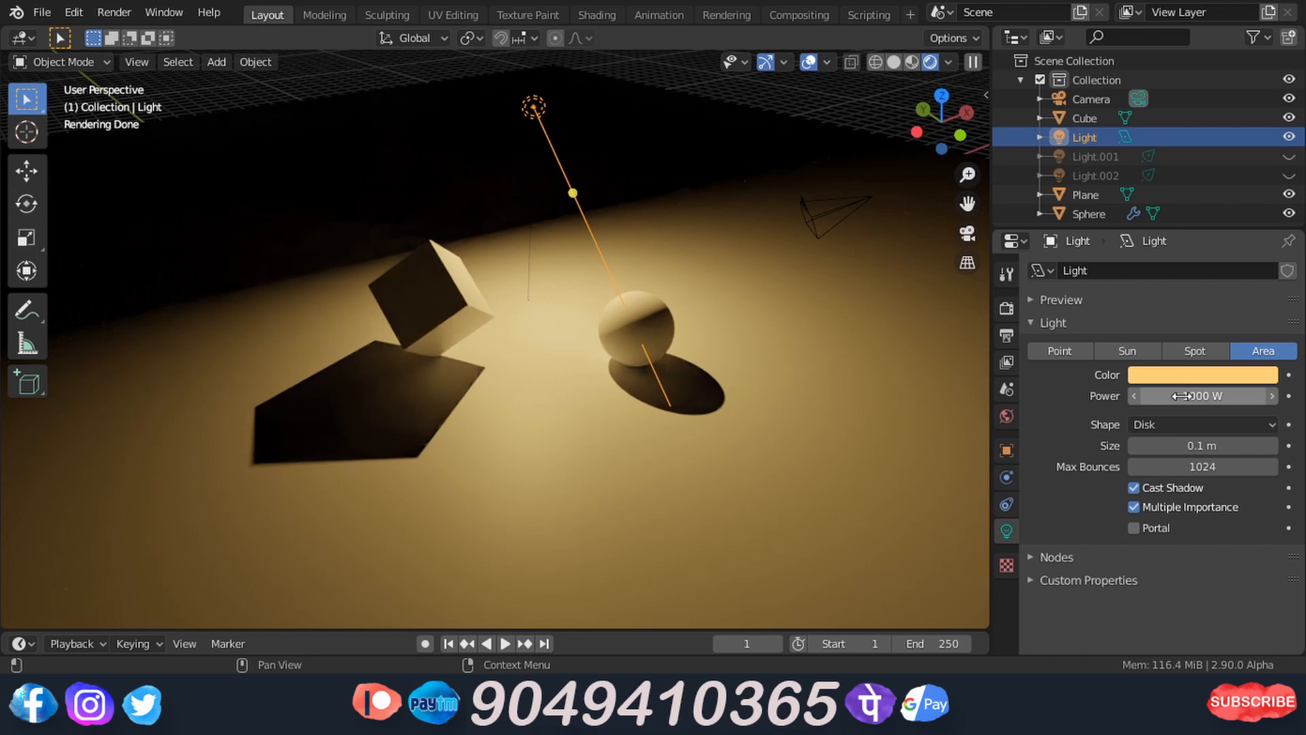
click(1191, 428)
click(1182, 446)
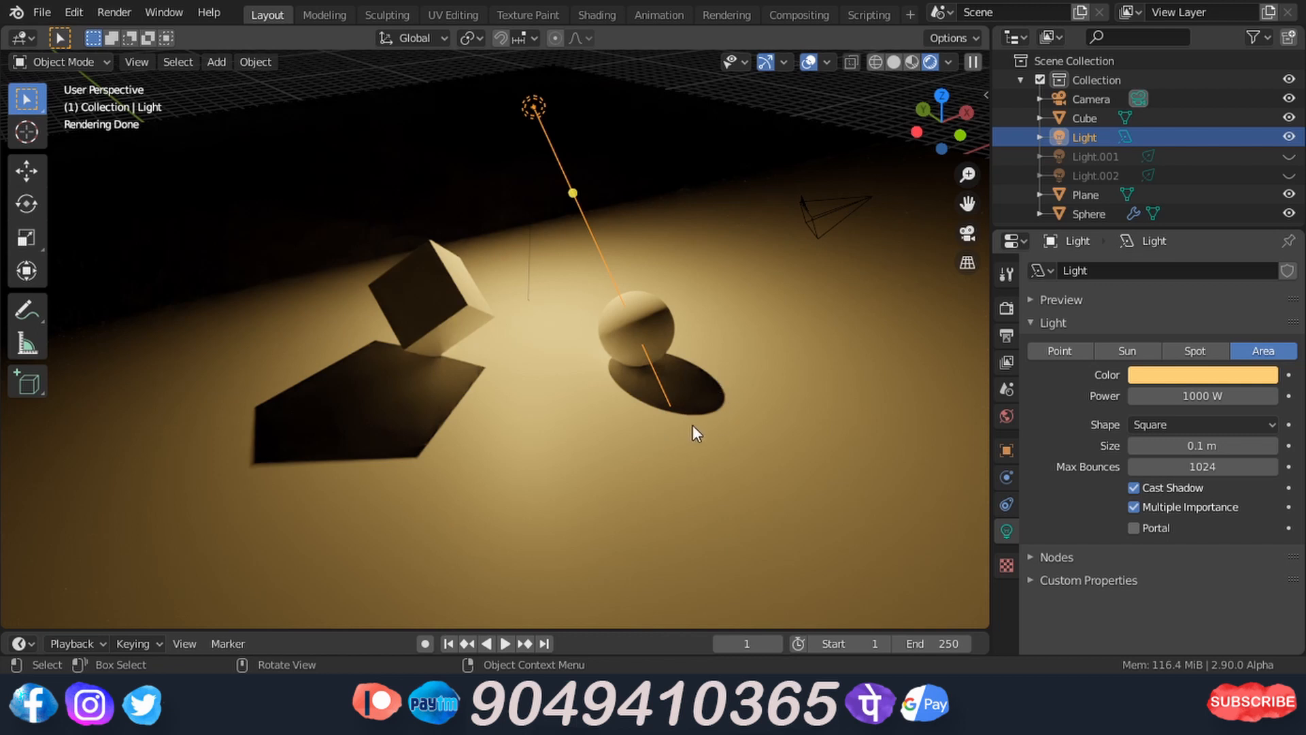
drag(1148, 448, 1242, 448)
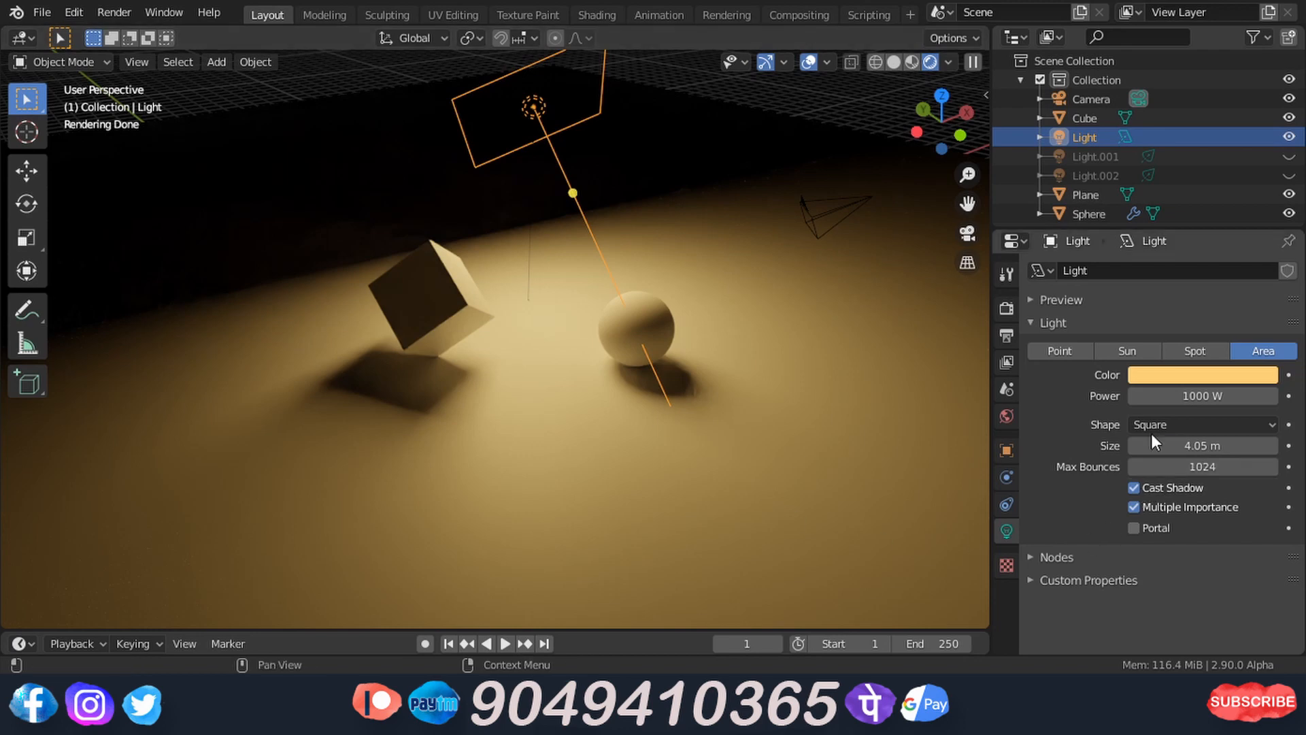
Try the Rectangle and Disk shapes on the area light to compare their shadows.
click(1198, 423)
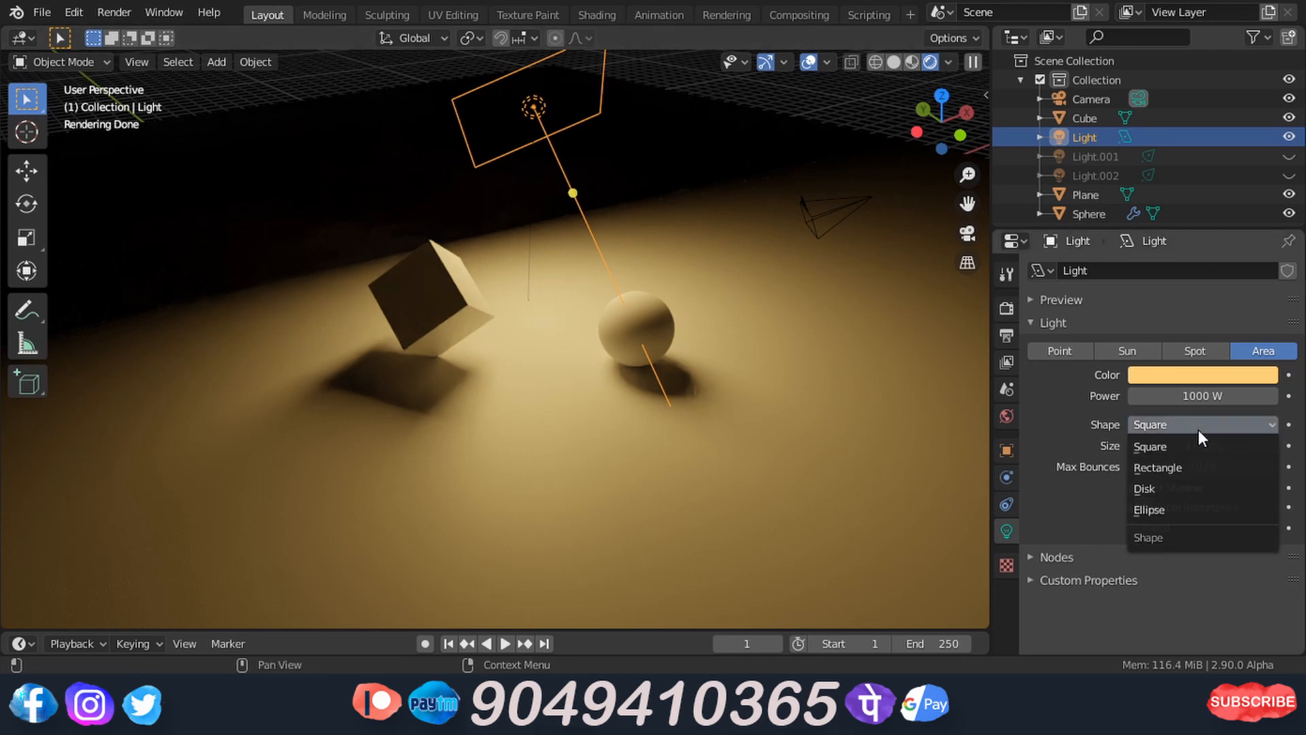
click(1194, 469)
middle_drag(651, 264, 587, 234)
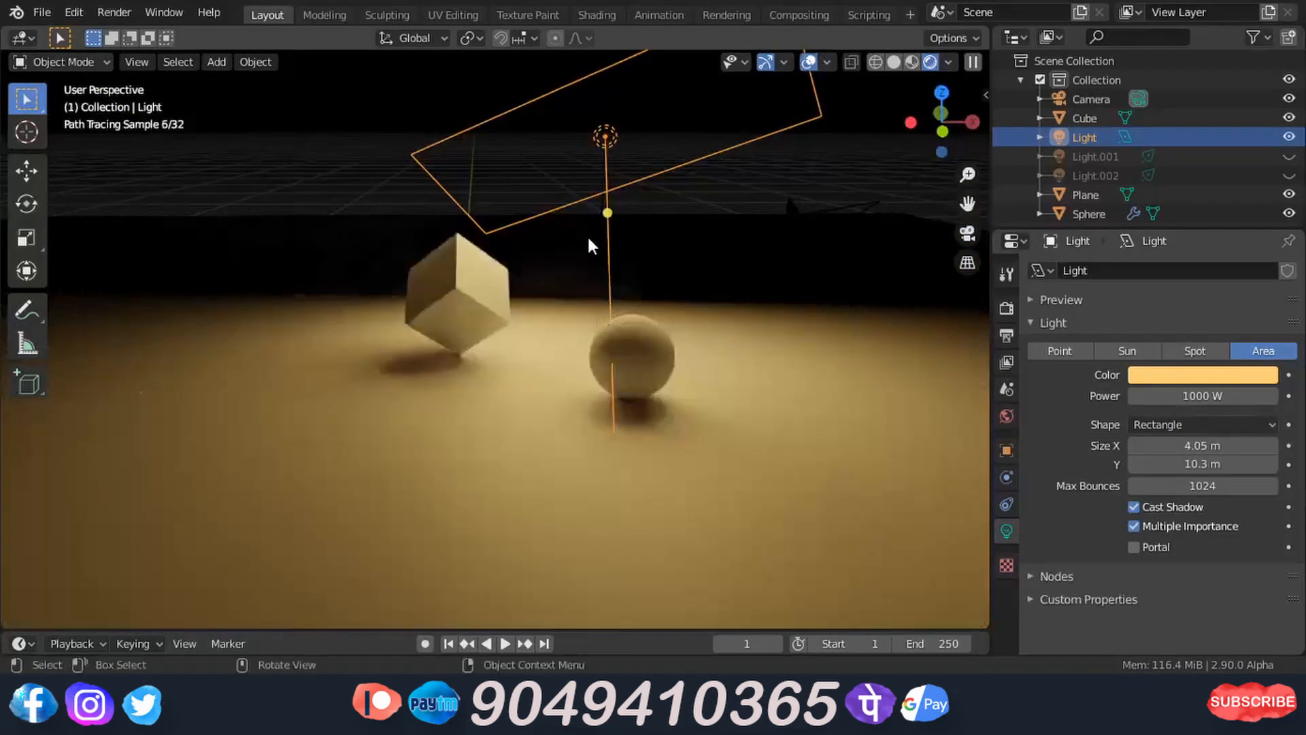
click(1218, 424)
click(1193, 487)
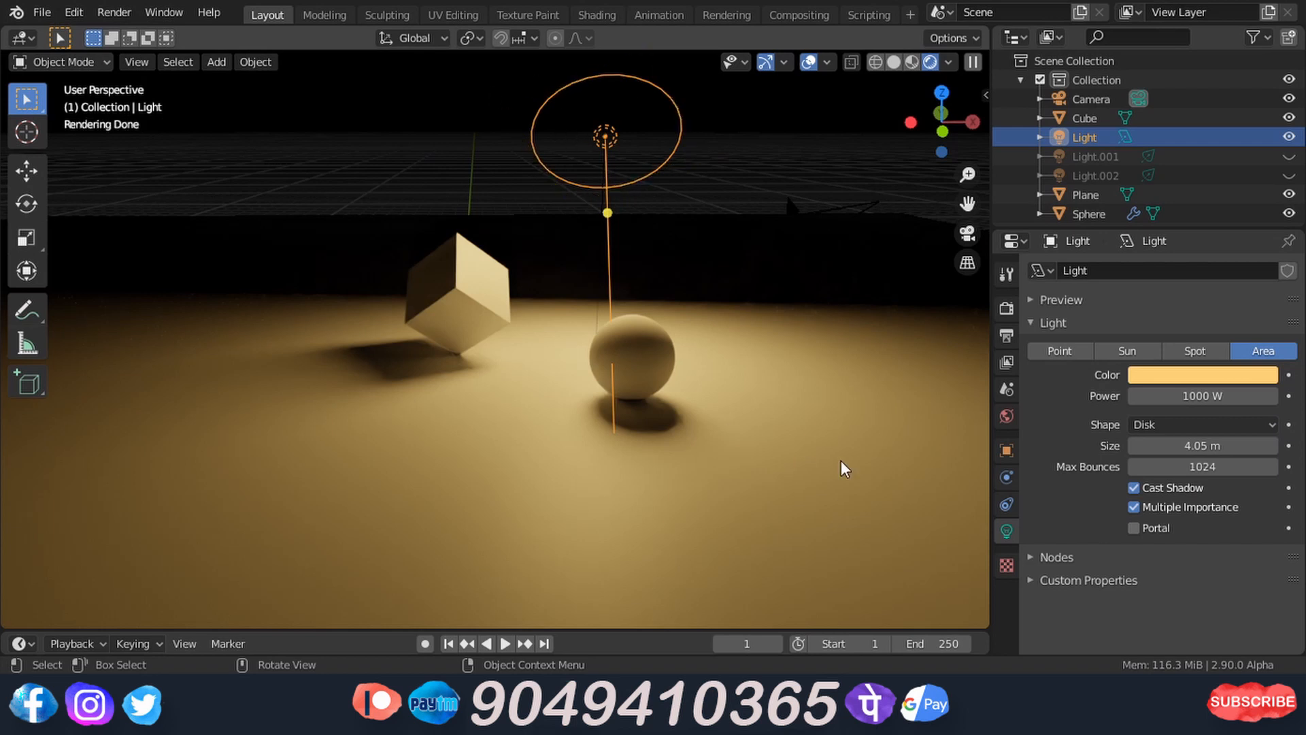
Alternate the area light's shape between Ellipse and Square to compare the shadows, ending on Square.
click(1182, 426)
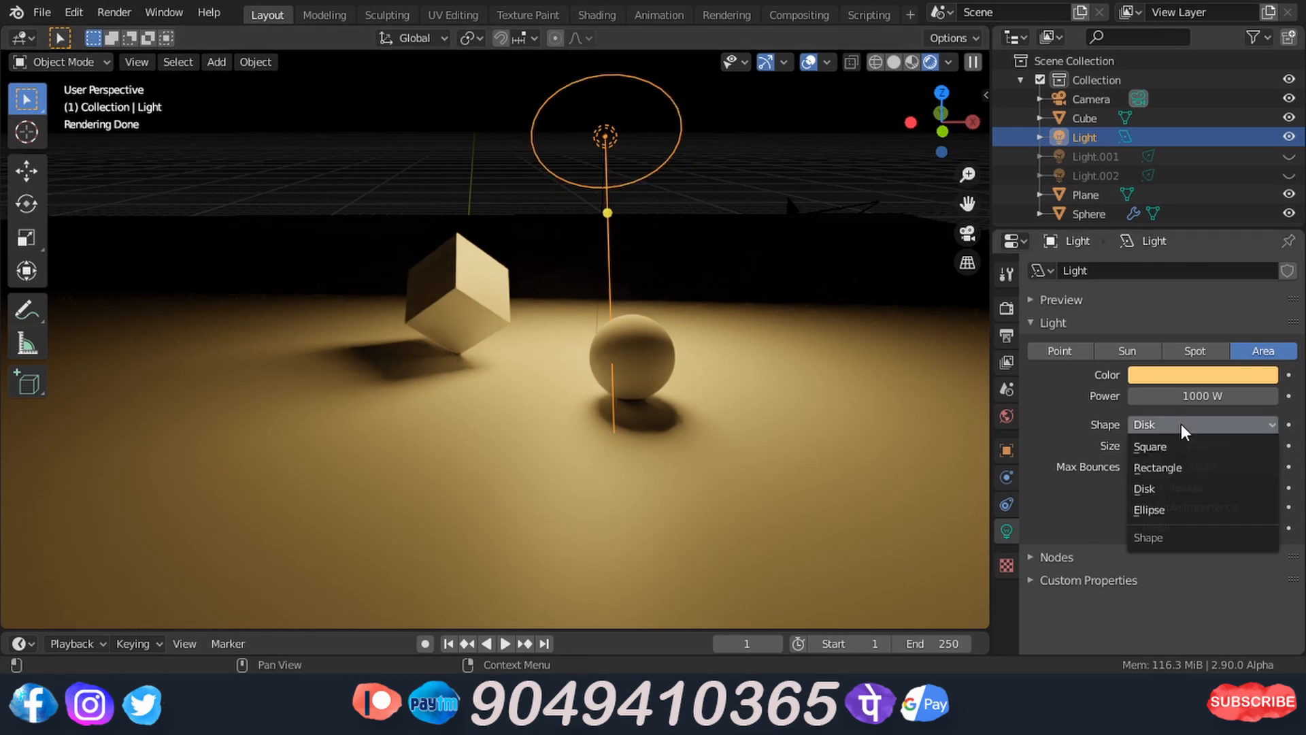
click(1171, 506)
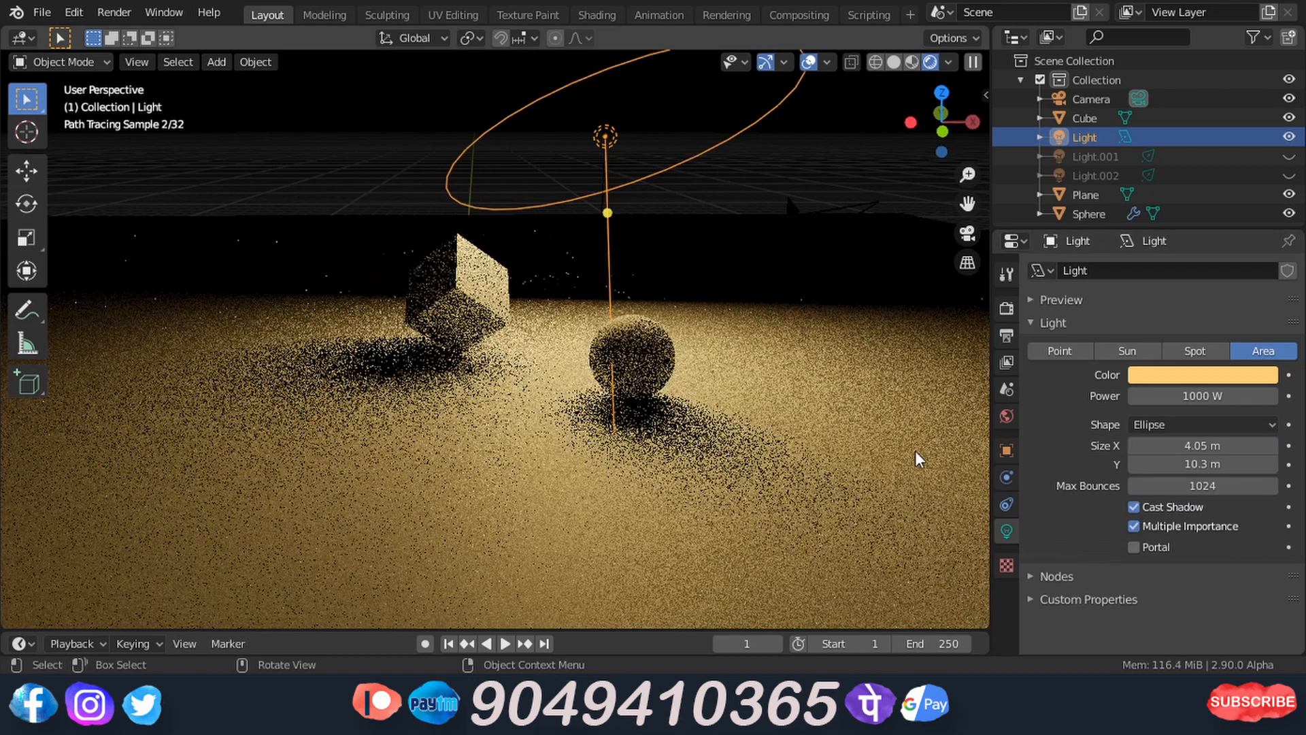
middle_drag(832, 424, 1131, 524)
click(1180, 398)
key(Return)
click(1190, 426)
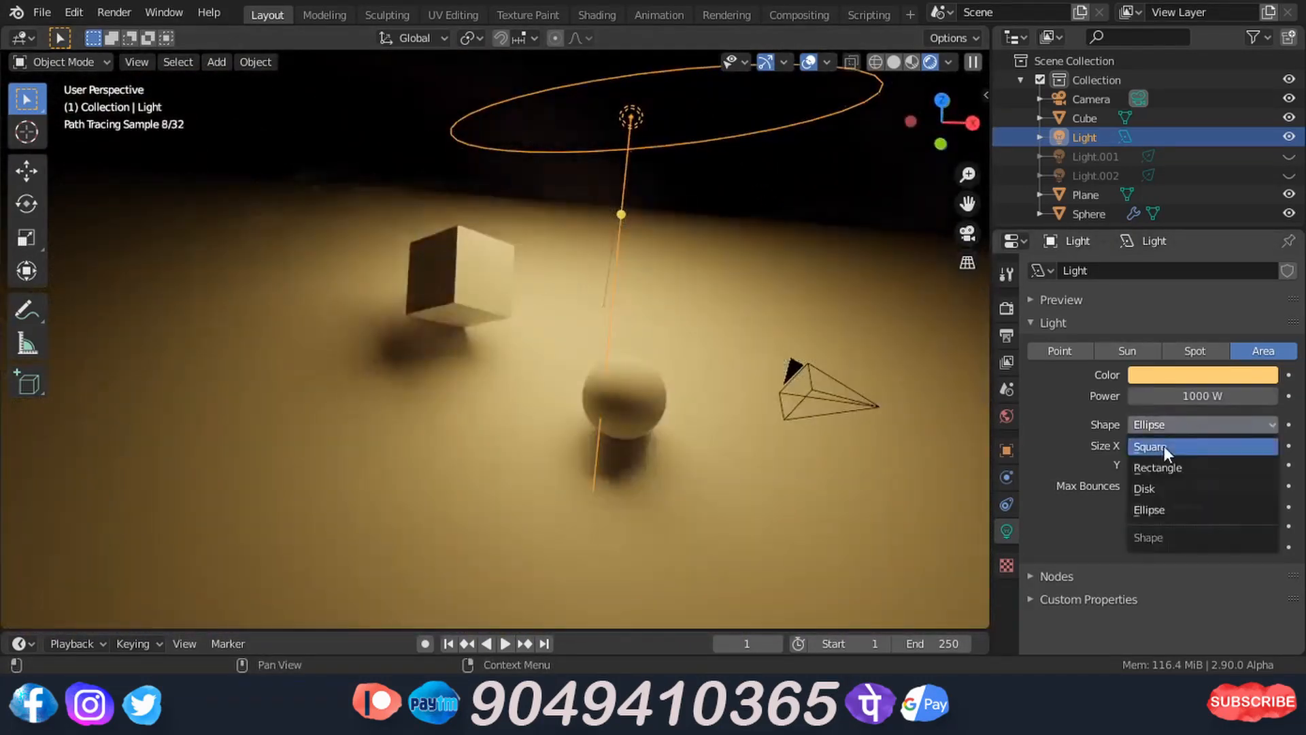
click(1164, 447)
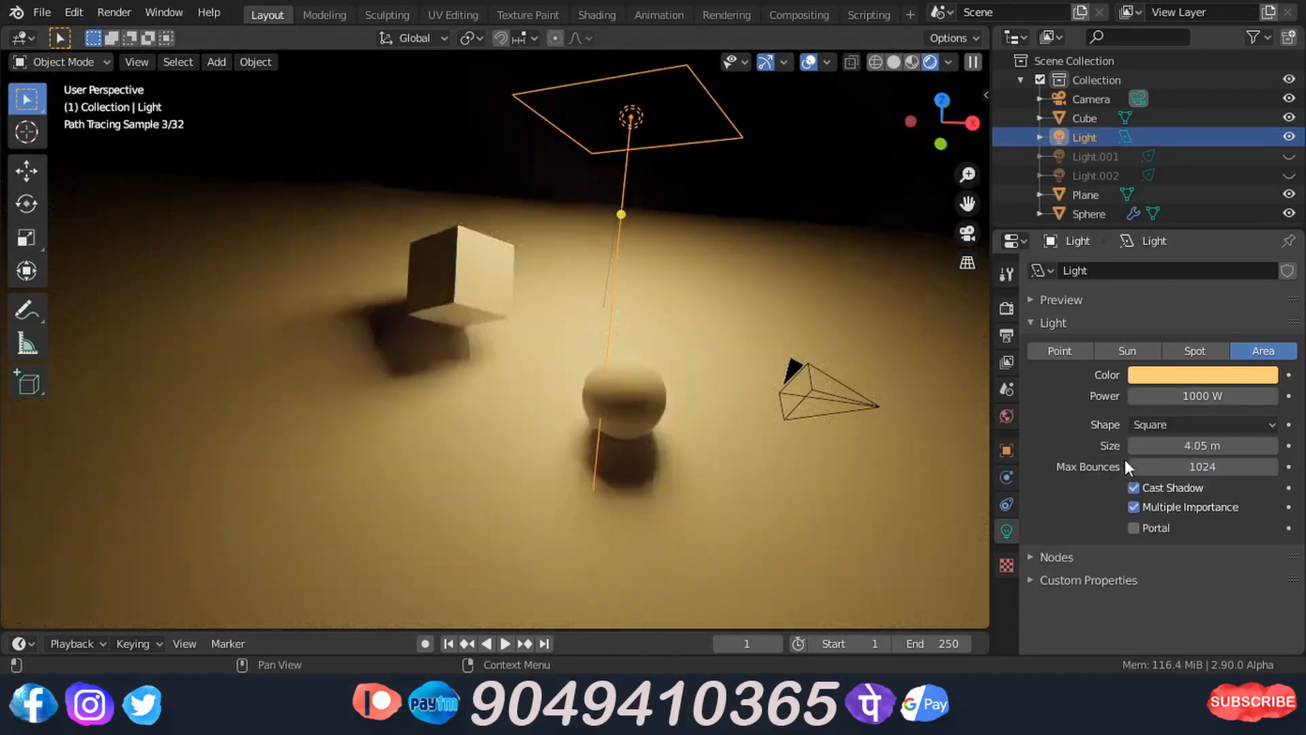
click(1251, 421)
click(1196, 515)
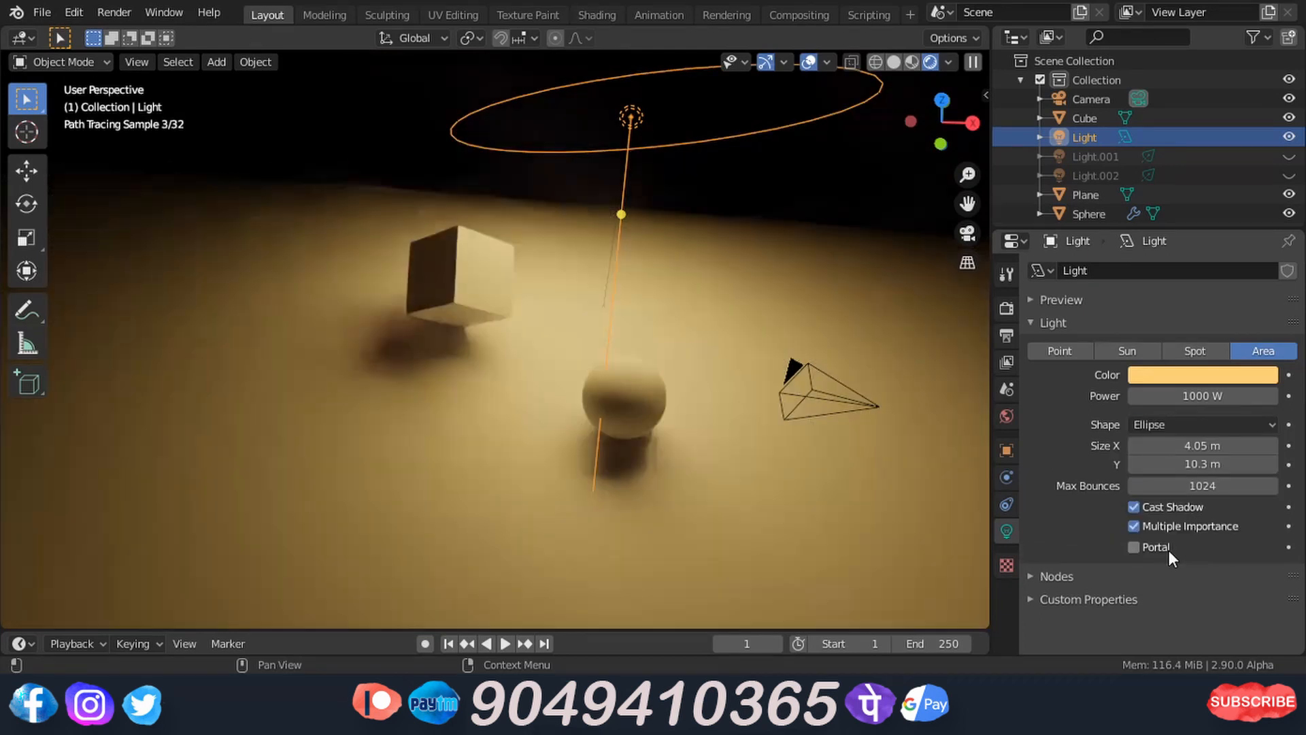
click(1177, 422)
click(1161, 446)
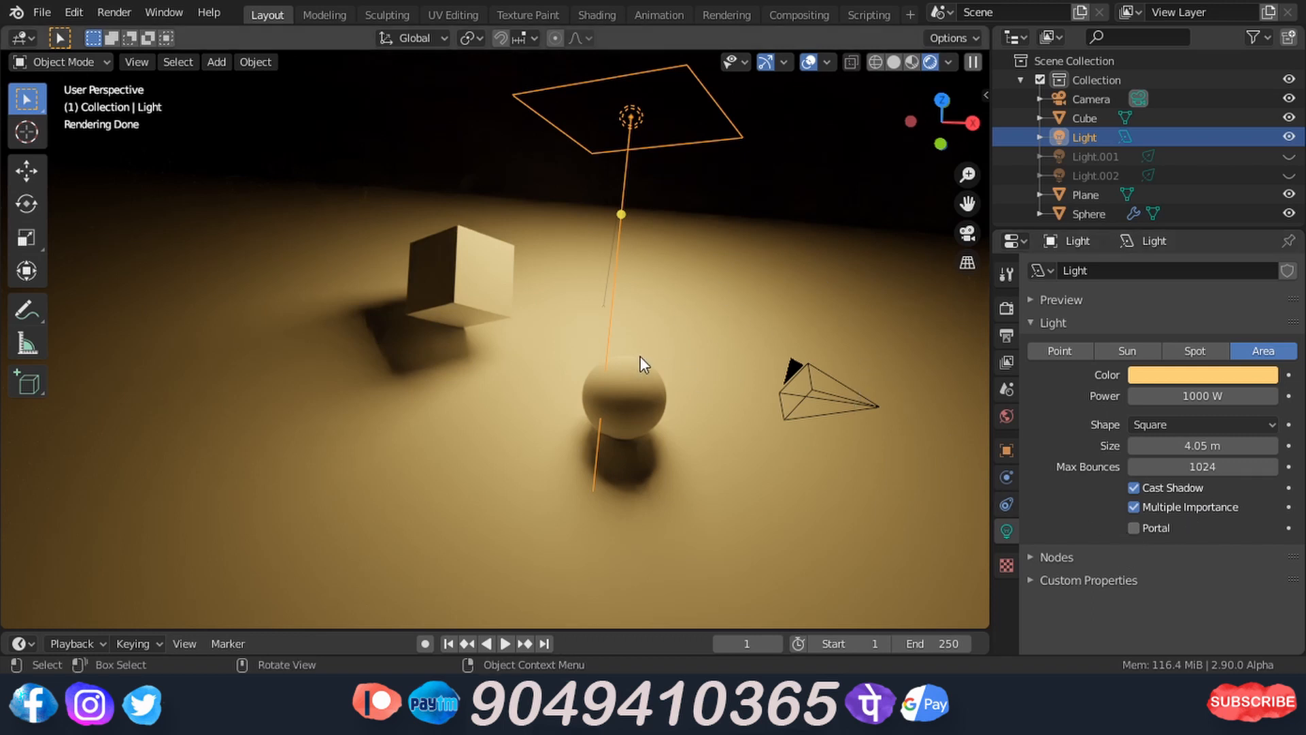
Collapse the area light's main settings and enable shader nodes for the light.
click(1038, 322)
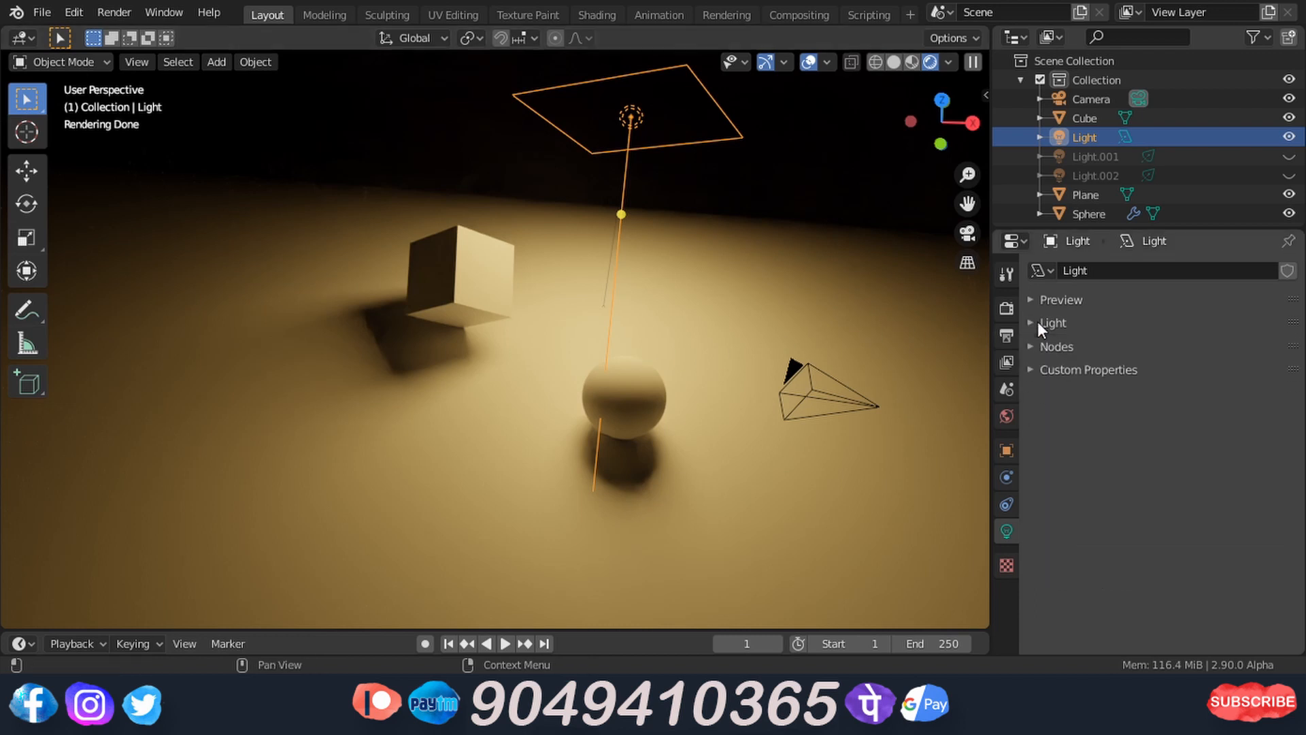
click(1061, 343)
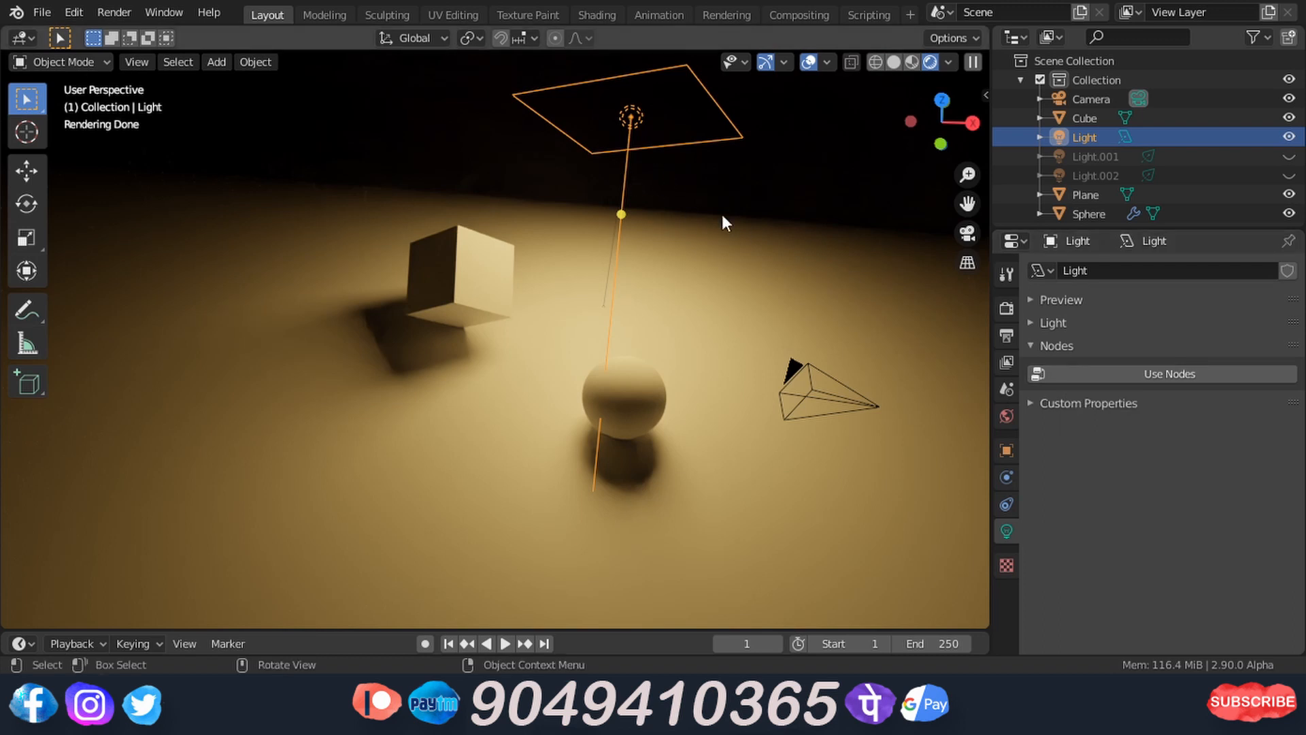
click(1098, 373)
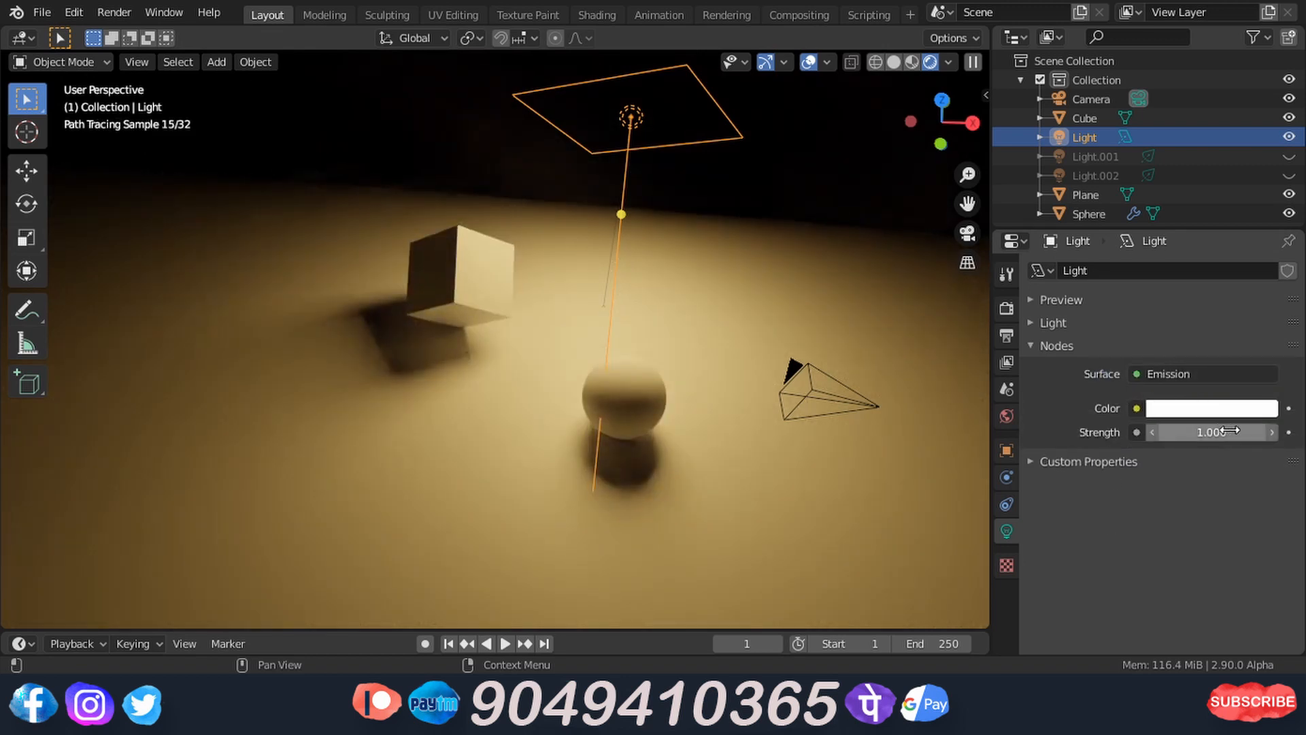
Try a green emission color on the light's shader, and restore it to white.
click(1222, 407)
click(1142, 250)
drag(1189, 267, 1161, 227)
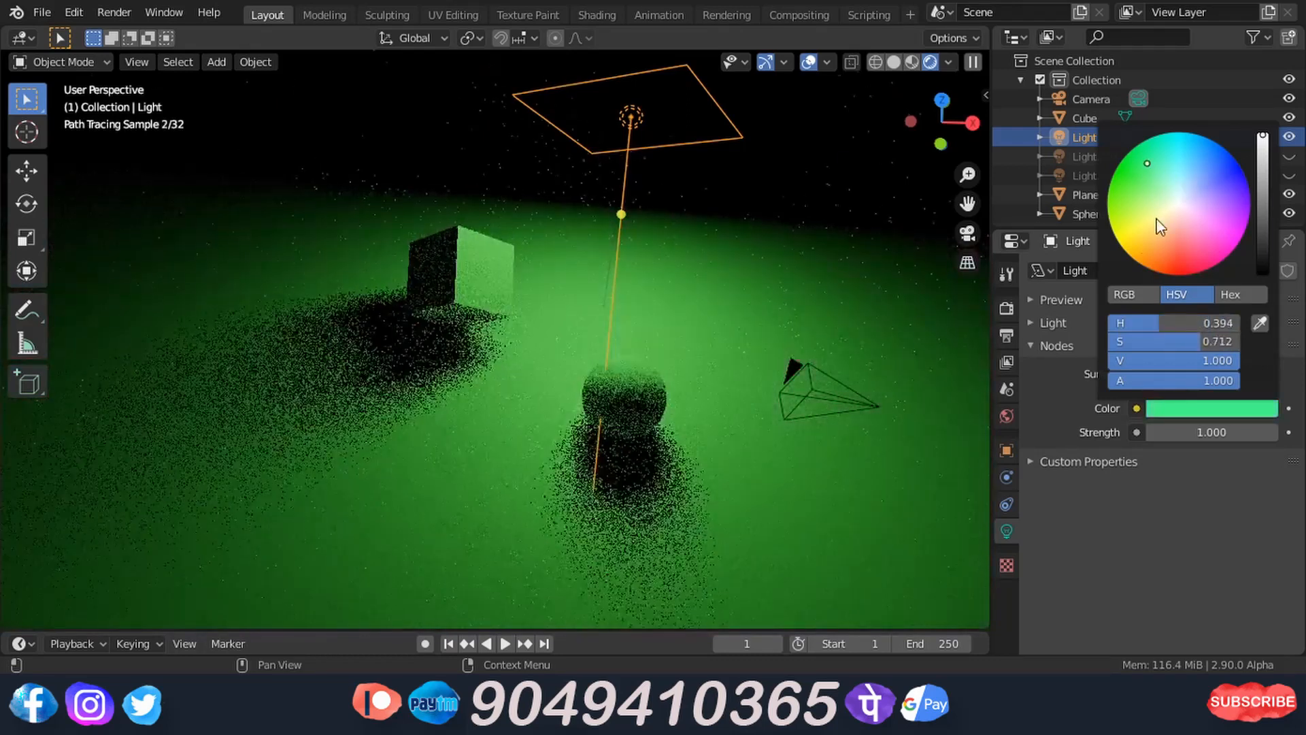
click(1178, 405)
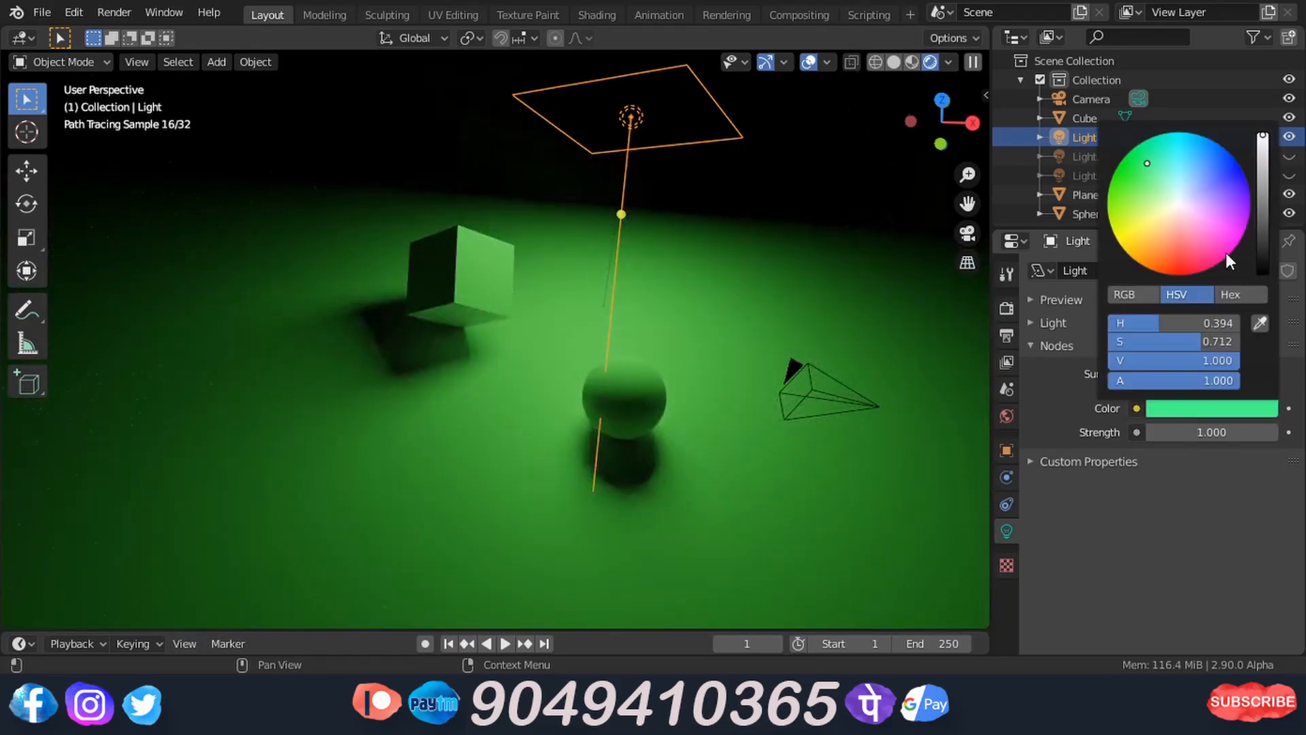
drag(1188, 340, 1114, 337)
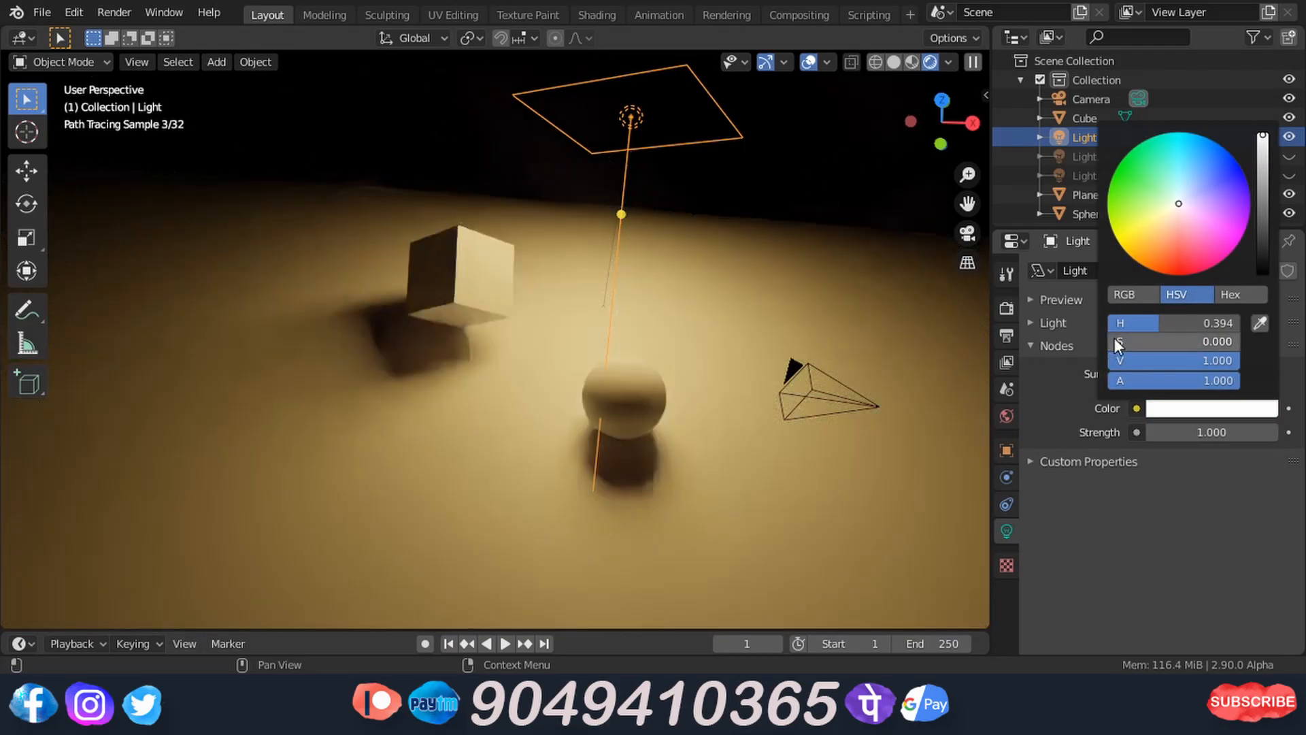
drag(1211, 325, 1113, 326)
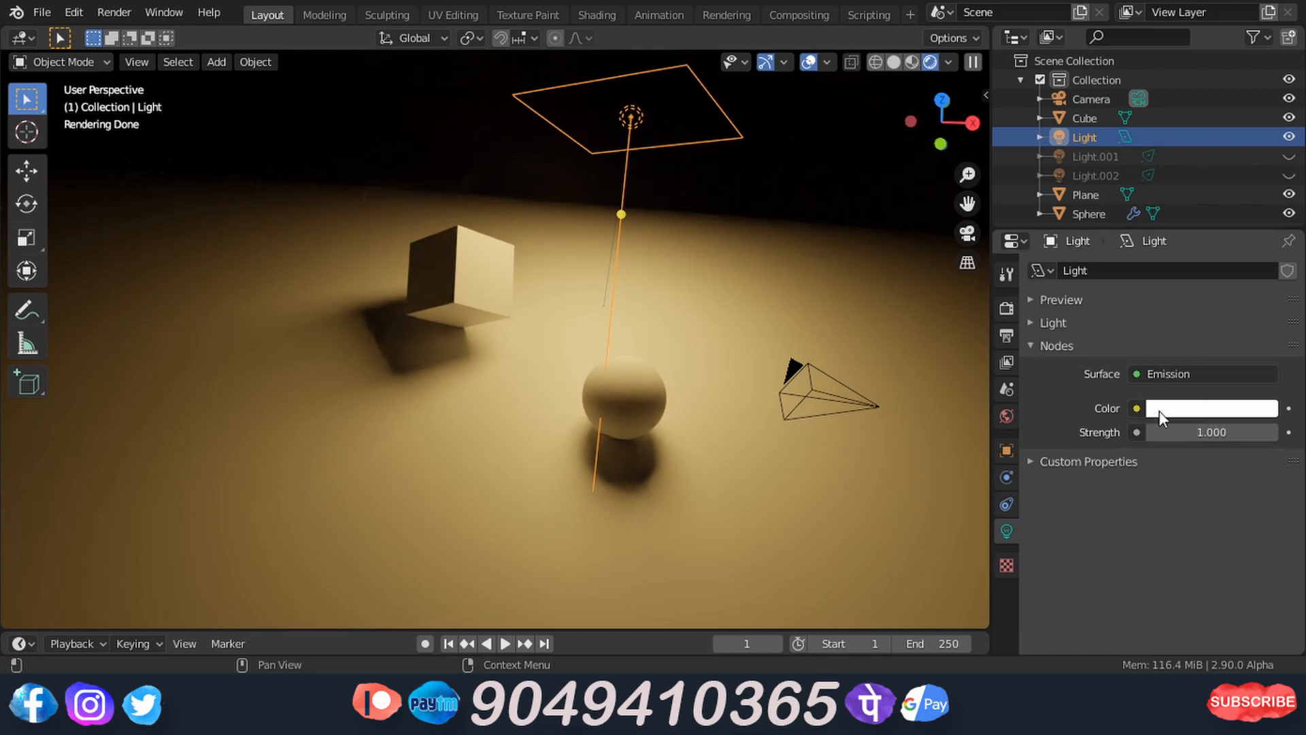
Expand the light's custom properties, then select the cube and reselect the area light.
click(1073, 465)
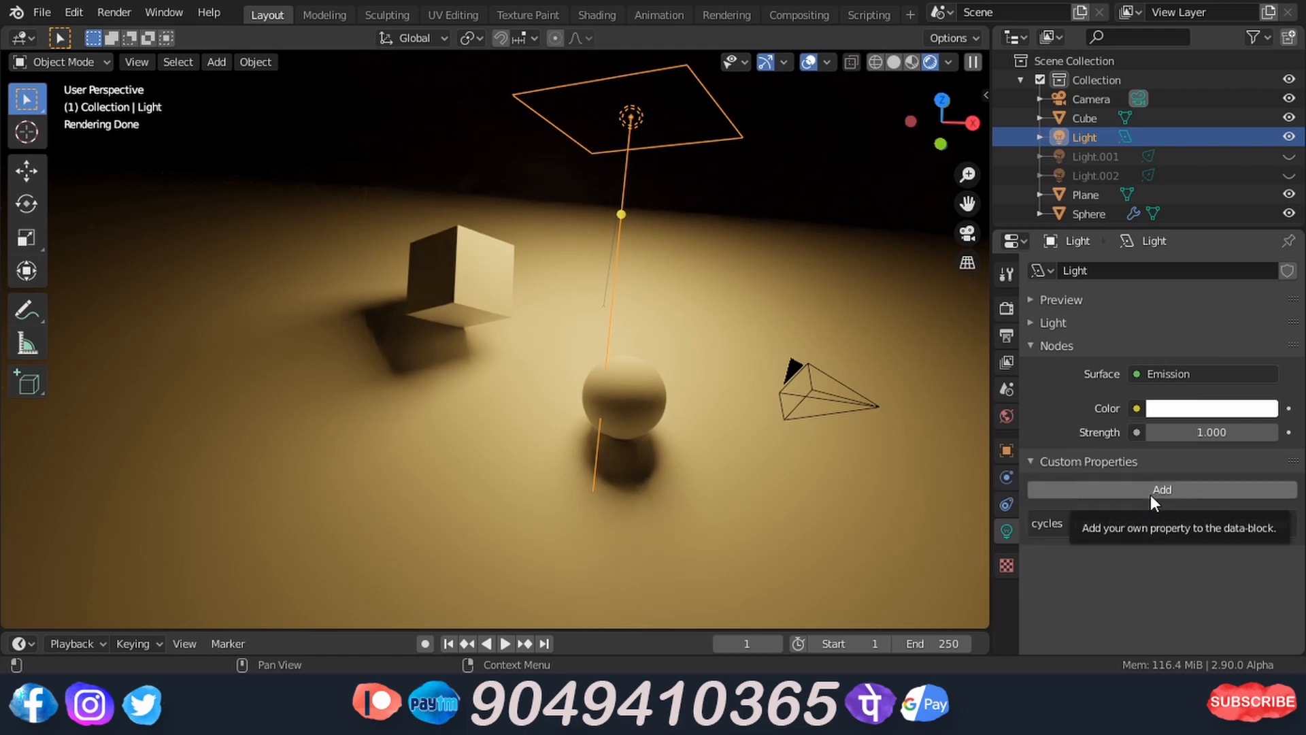
click(457, 265)
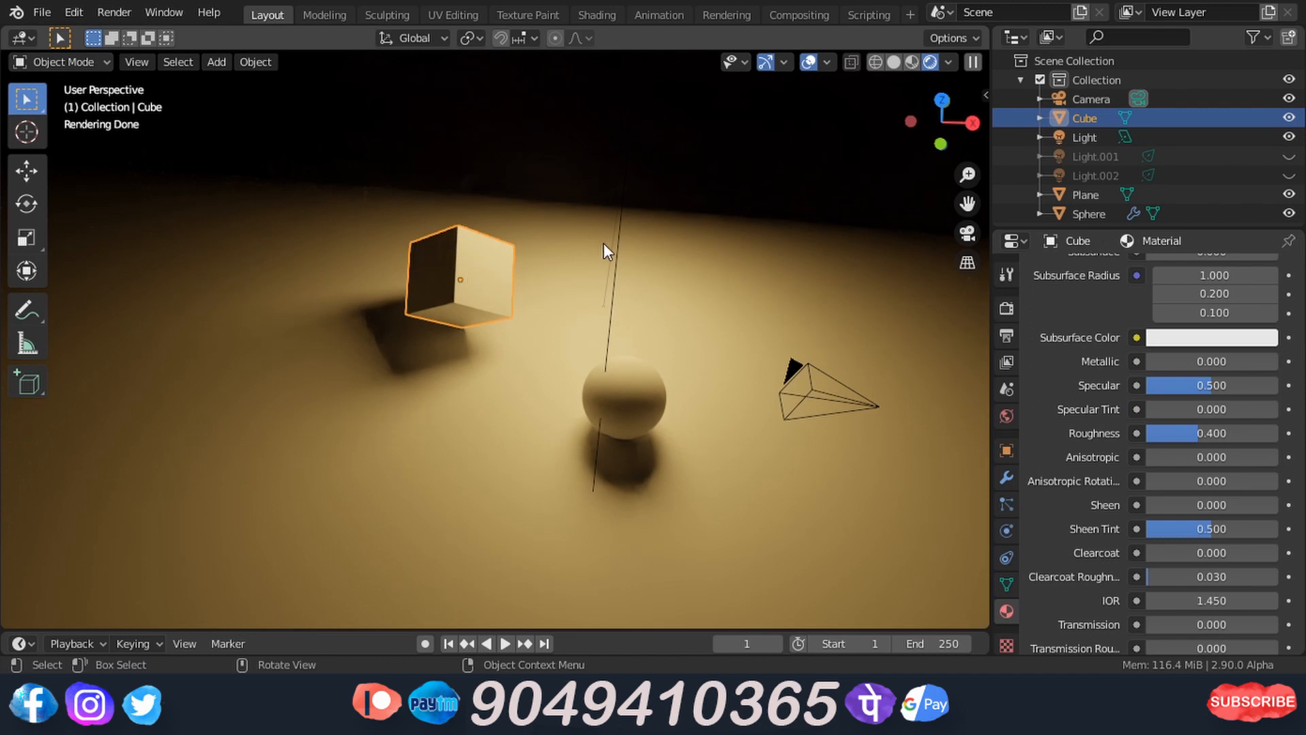
click(616, 256)
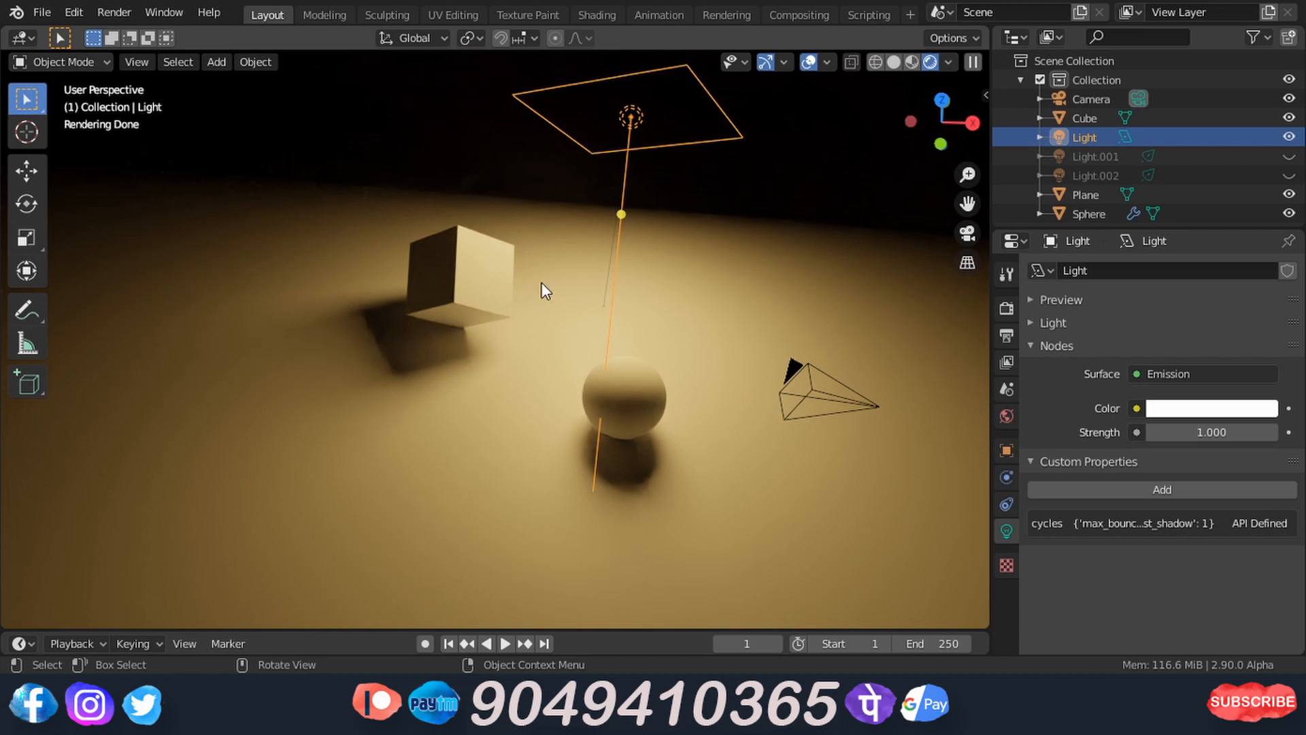
Collapse the custom properties, reopen the area light's main settings and set its color to blue with hue 0.560 and saturation 0.802.
click(1059, 462)
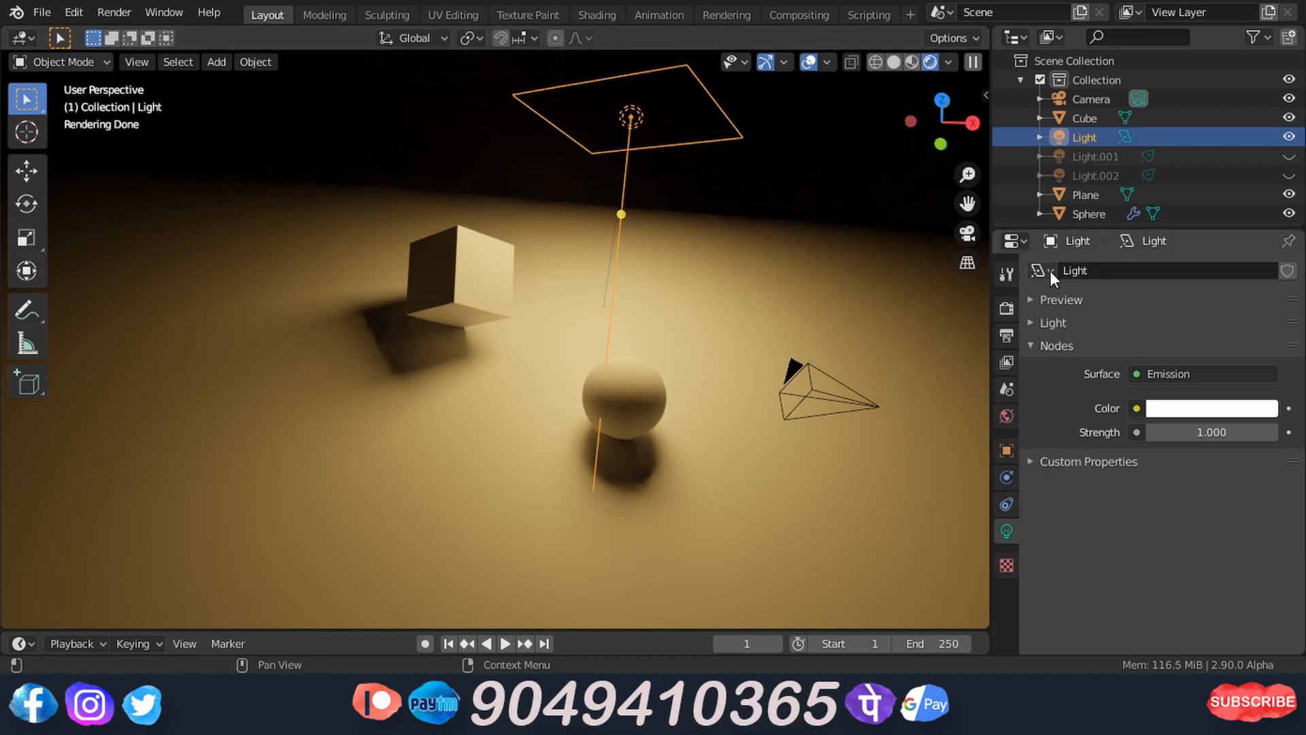
middle_drag(585, 379, 1077, 344)
click(1061, 320)
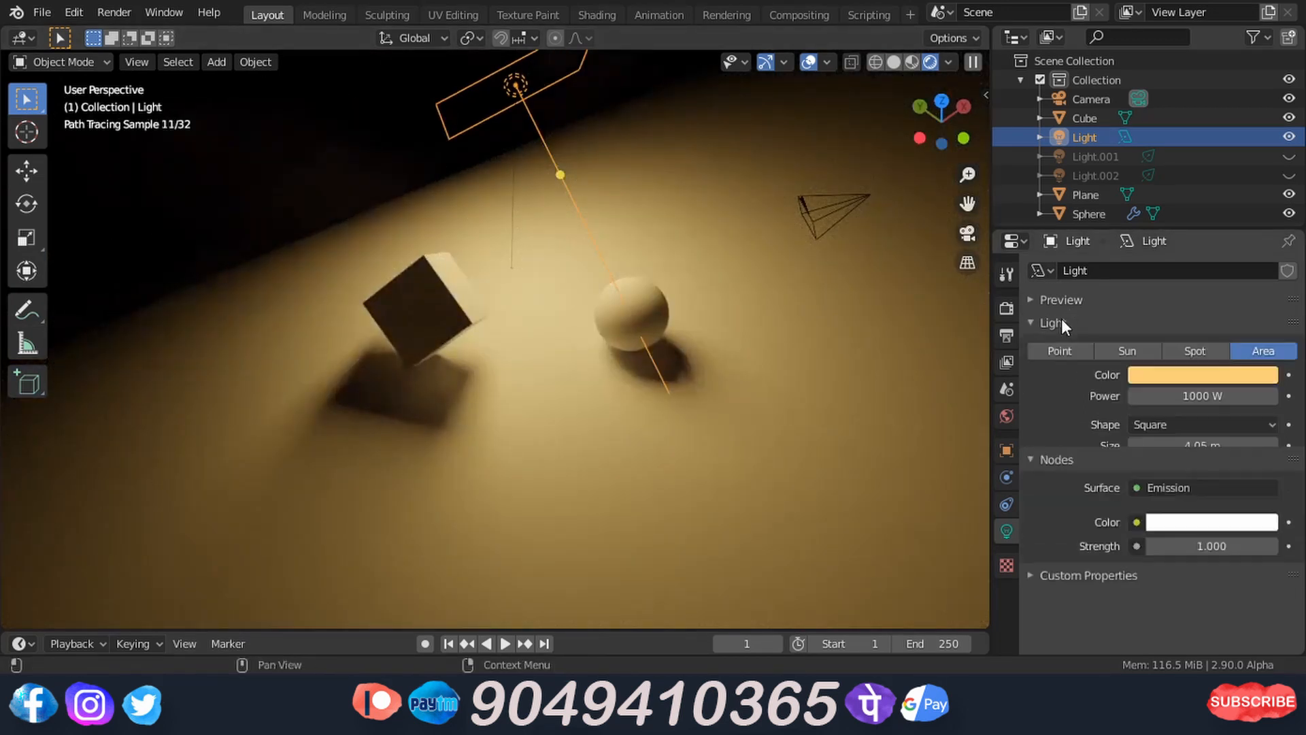
click(1242, 376)
click(1201, 135)
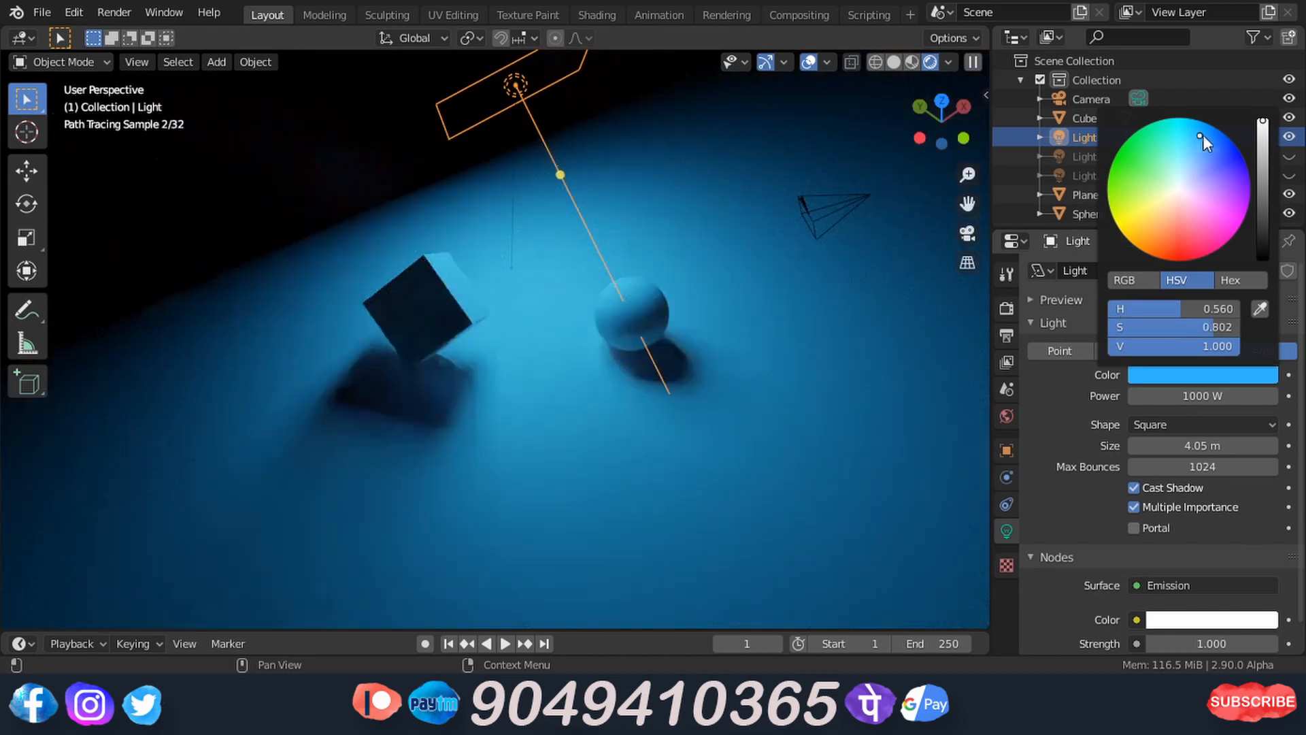
Unhide the Light.001 and Light.002 spot lights and select Light.001.
middle_drag(813, 369, 795, 363)
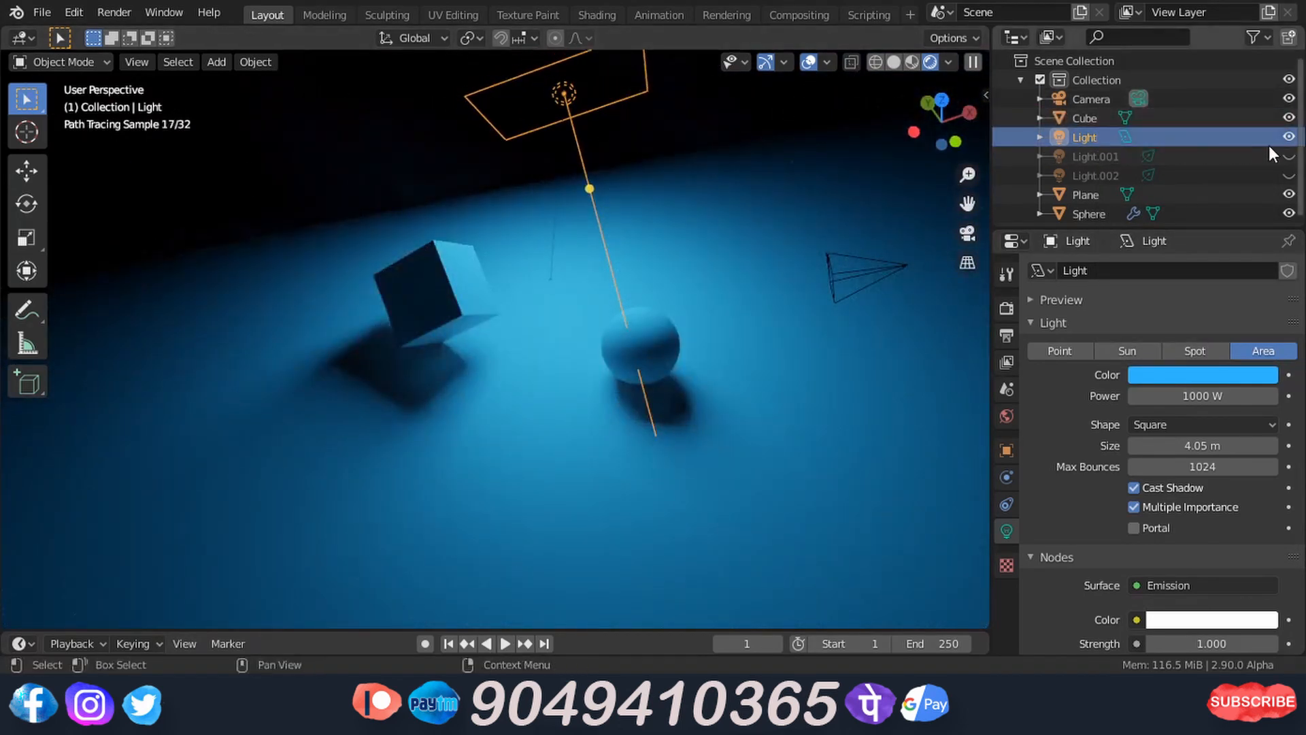
click(1289, 156)
click(1289, 175)
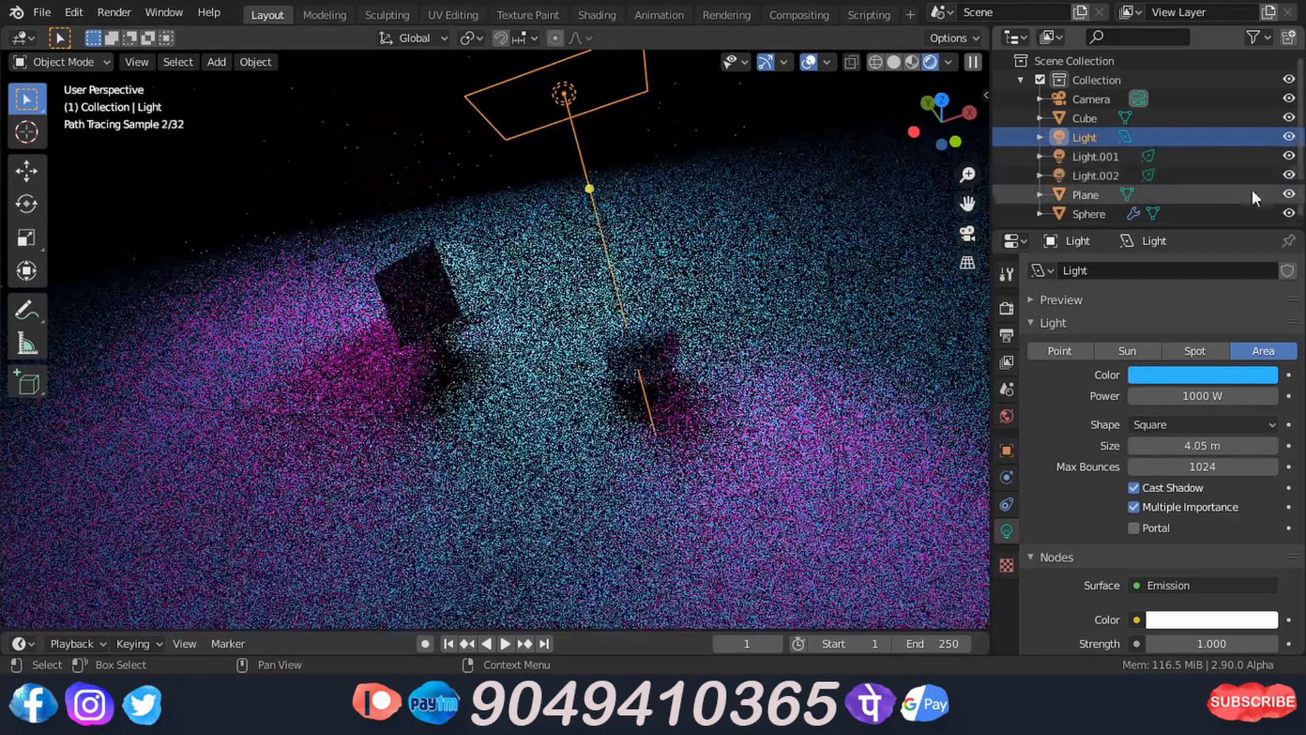
click(1095, 156)
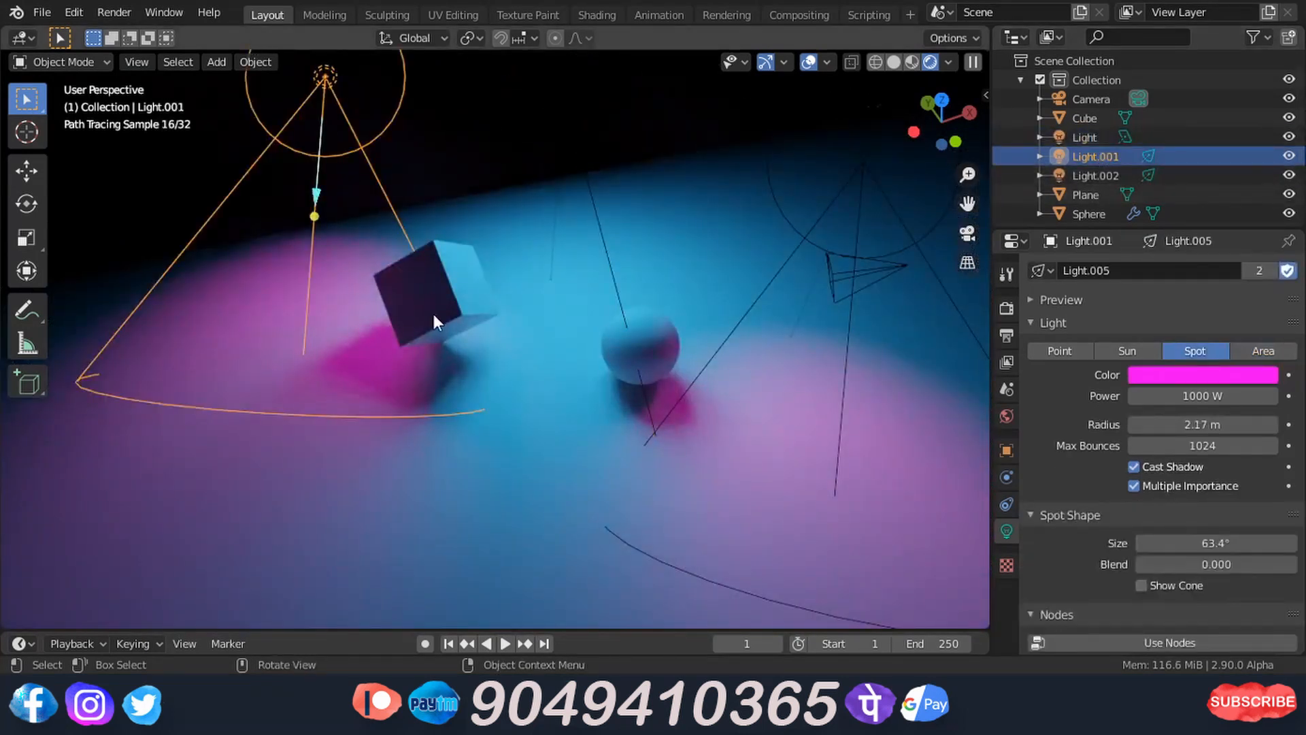
Select Light.002 and change the light color it shares with Light.001 to turquoise green.
click(1089, 175)
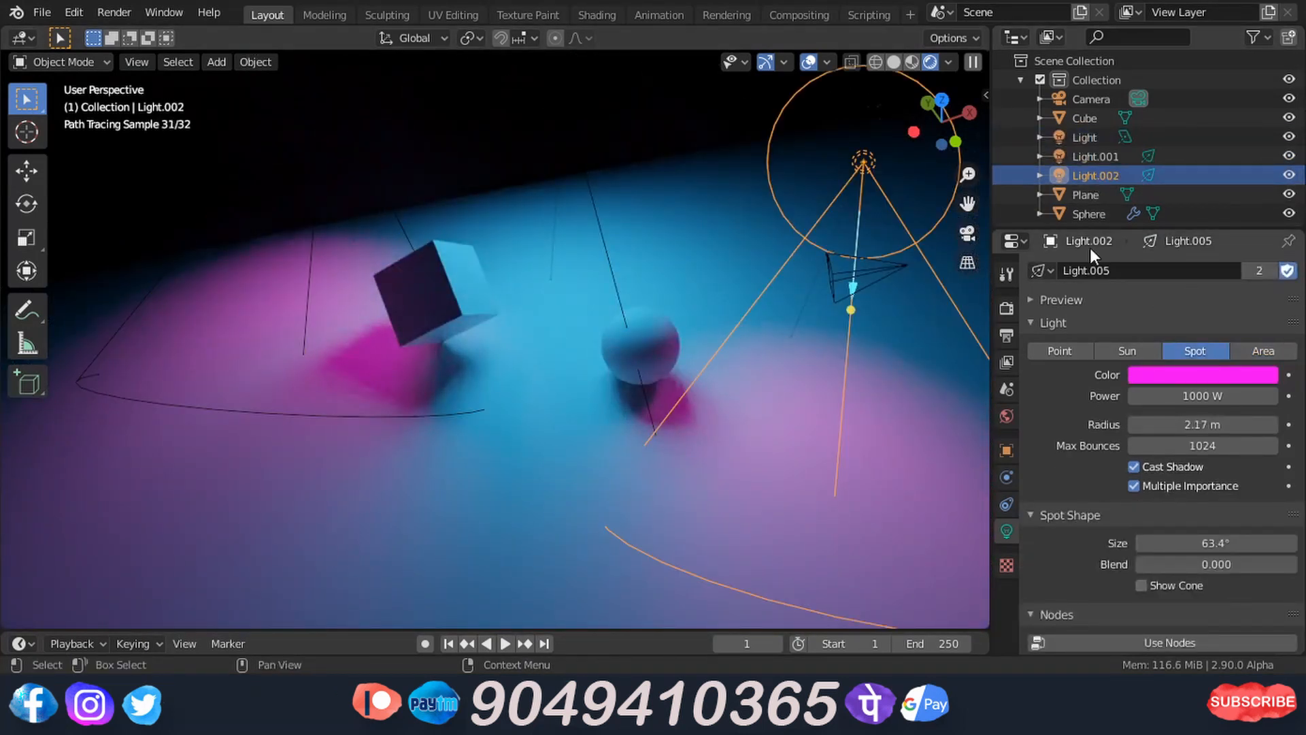
click(1208, 375)
drag(1141, 185, 1154, 140)
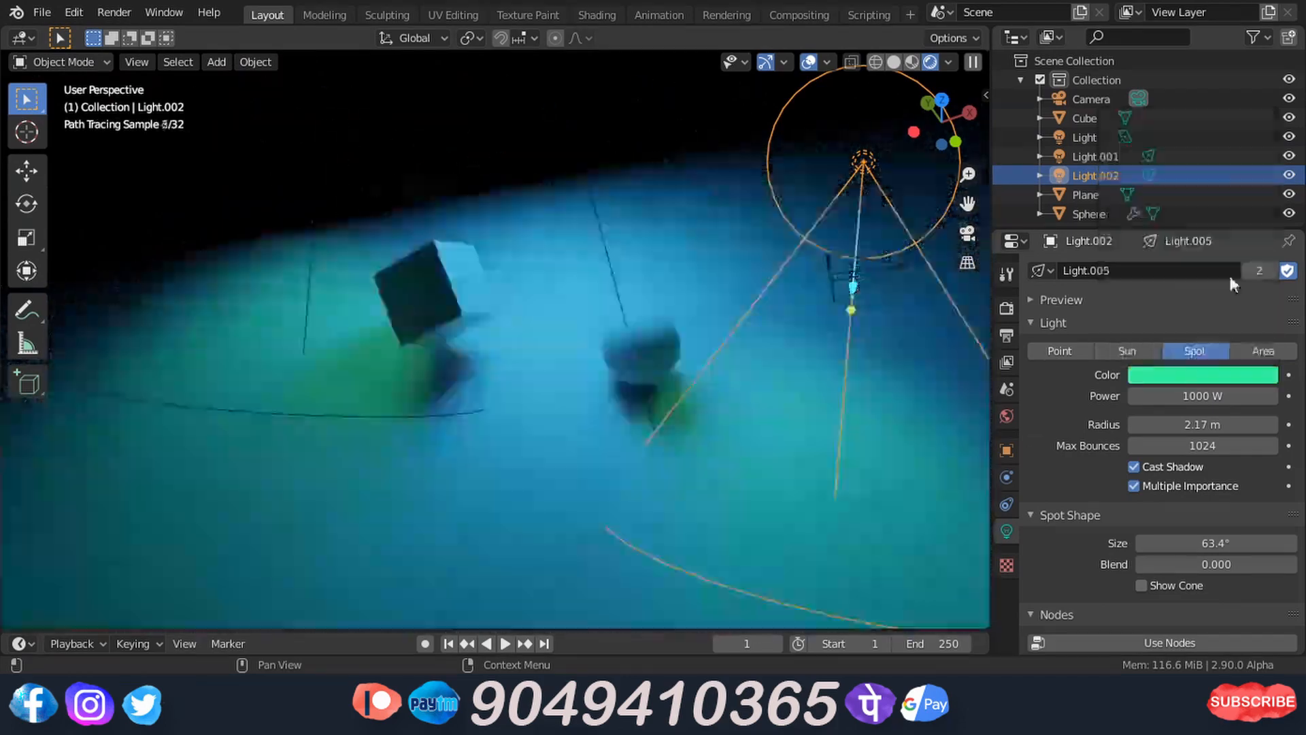
Make Light.002's light data a single-user copy and set its color to pink.
click(1259, 271)
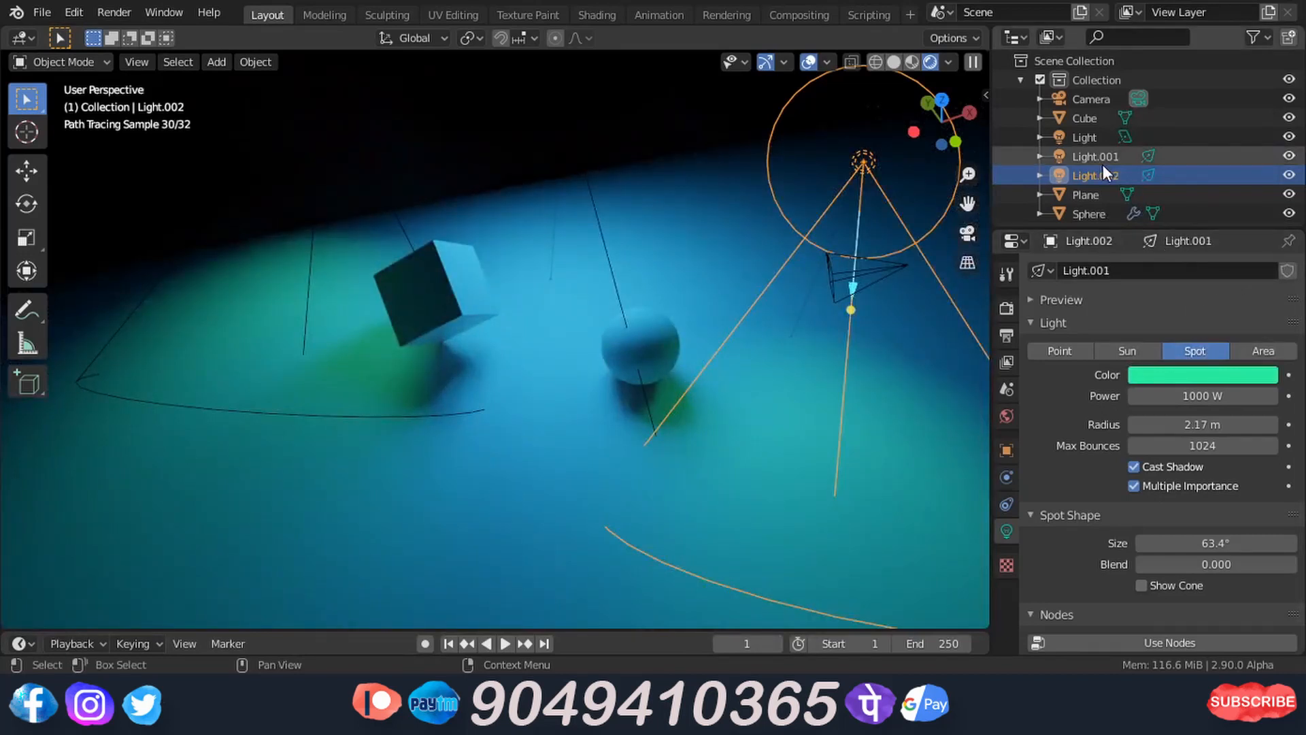
click(1043, 270)
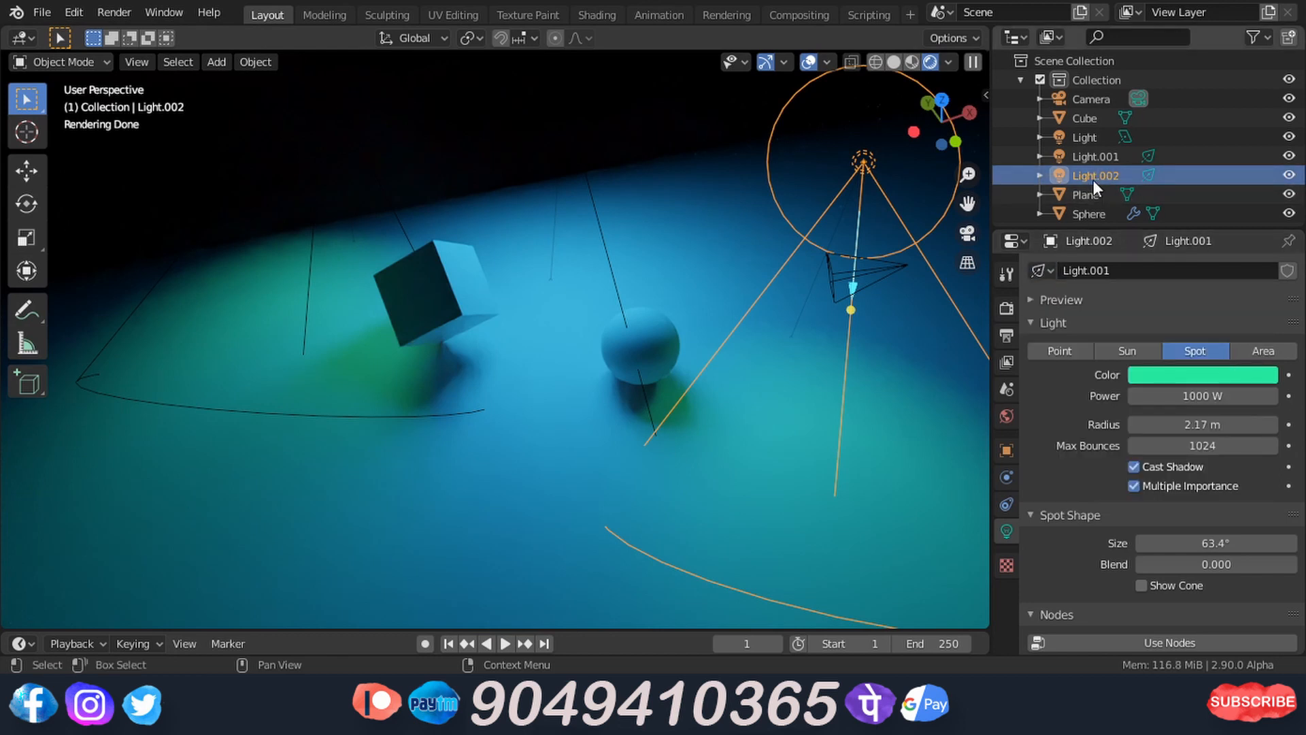
click(1179, 377)
click(1190, 222)
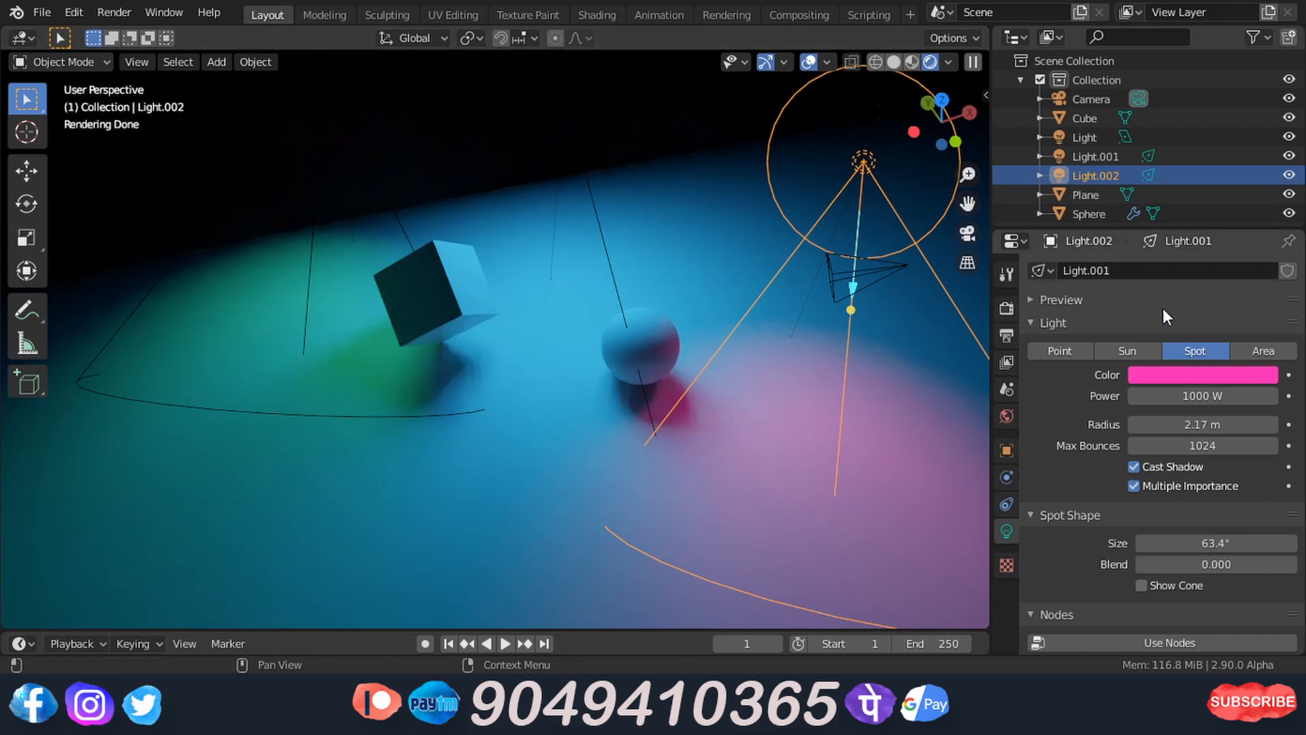
Convert the blue area light to a spot light and widen its spot size to 61.9°.
click(1090, 134)
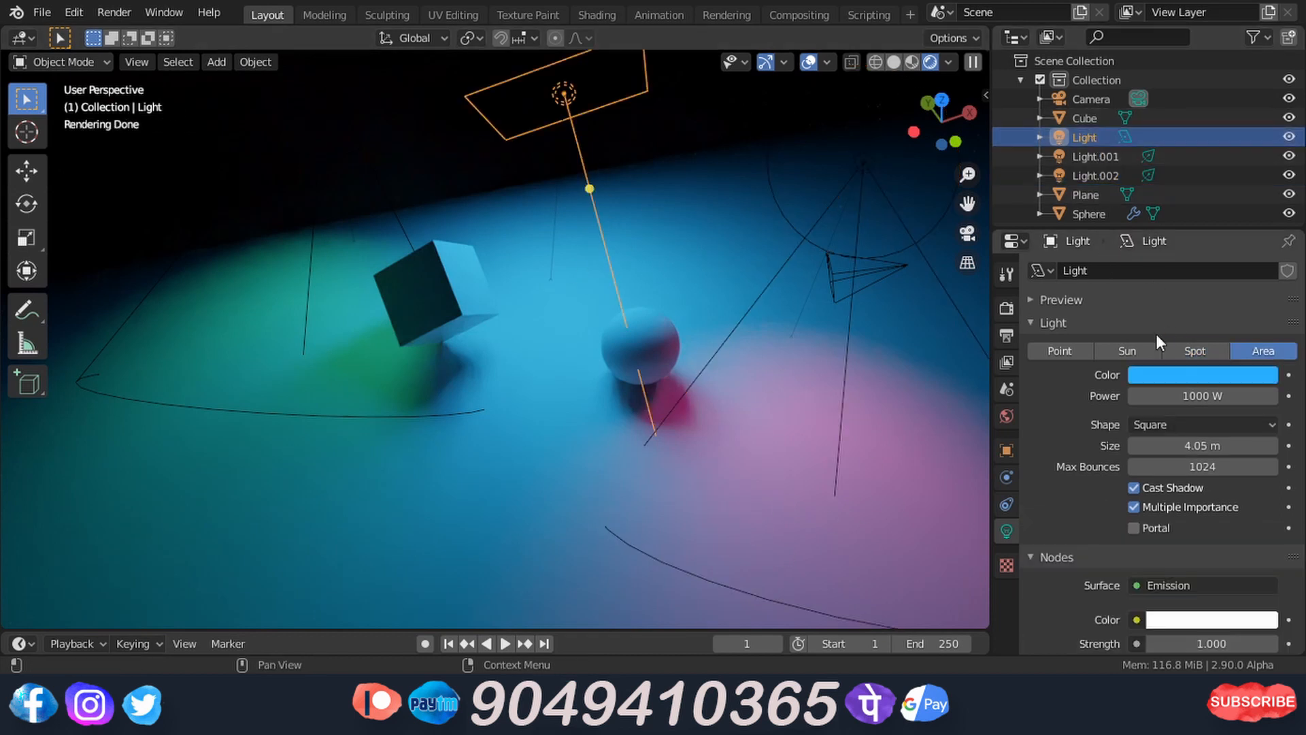
click(1205, 352)
click(1245, 397)
key(Return)
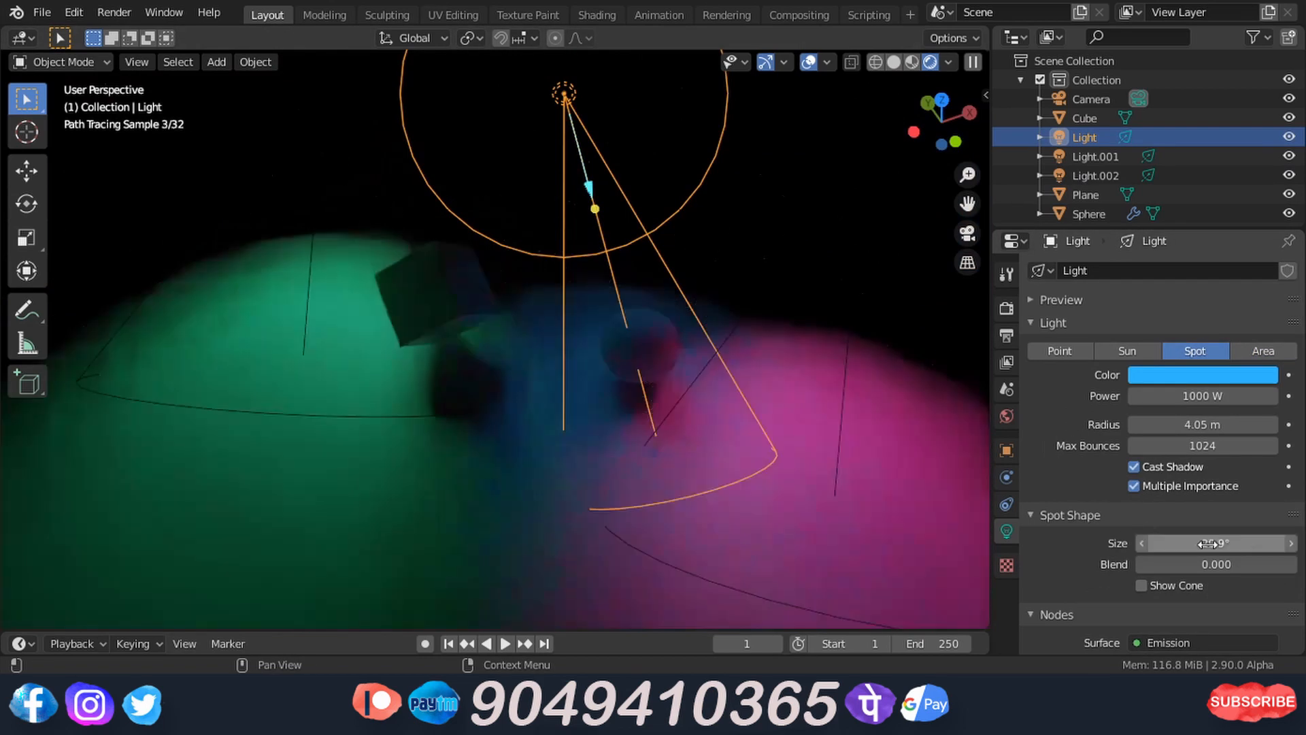
drag(1198, 543, 1296, 543)
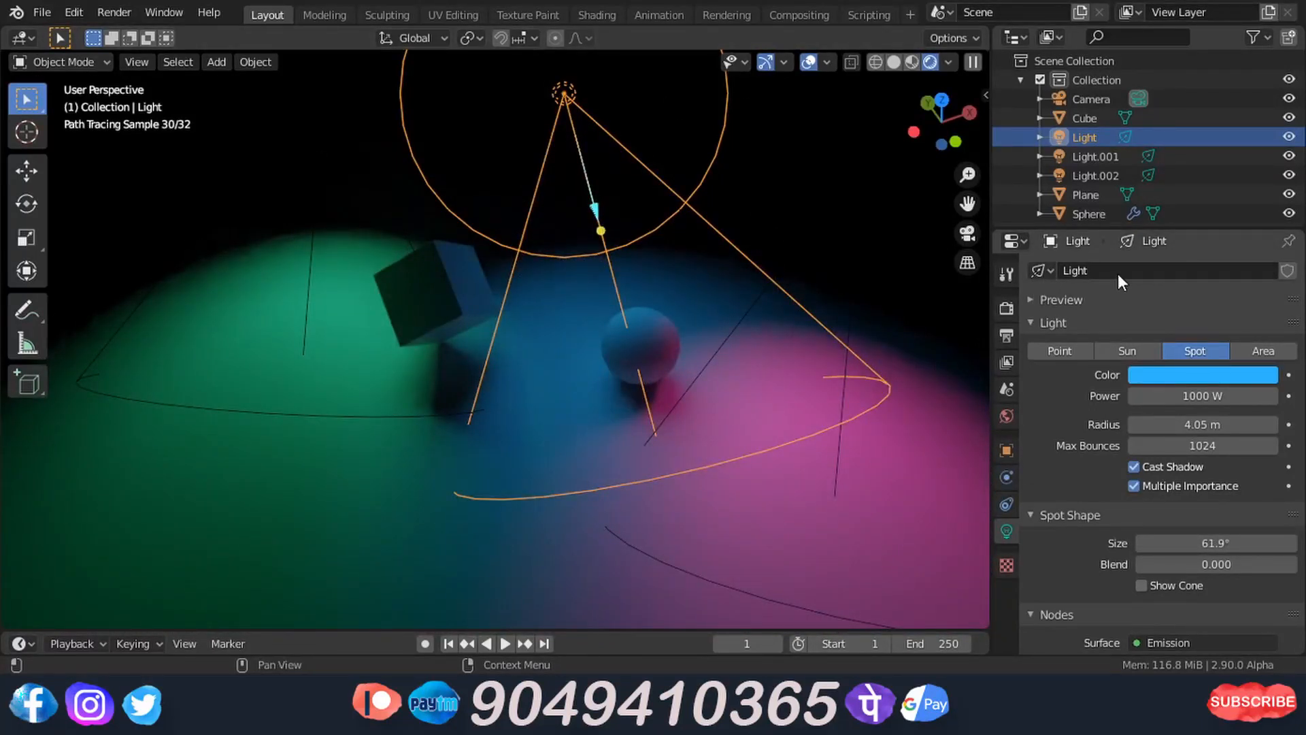
Examine the available light data blocks for the blue light and compare them with the data used by Light.001.
click(1049, 272)
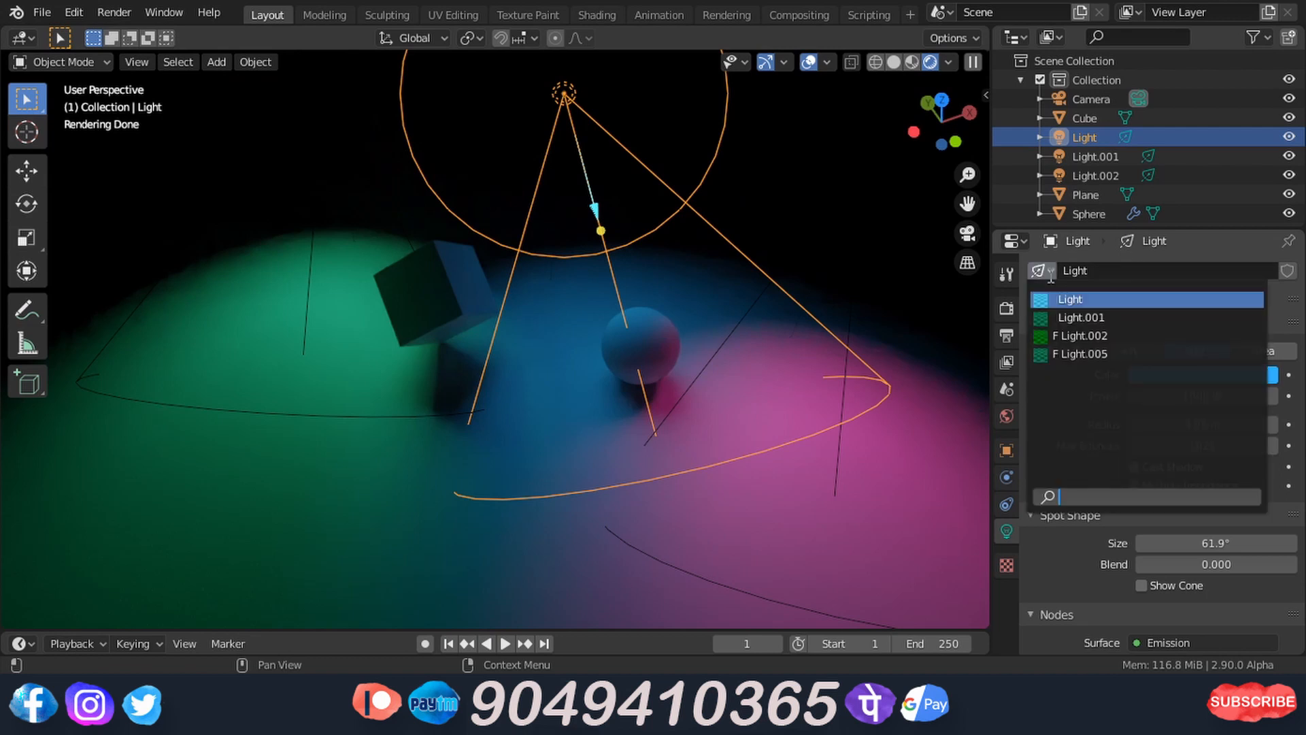
click(558, 89)
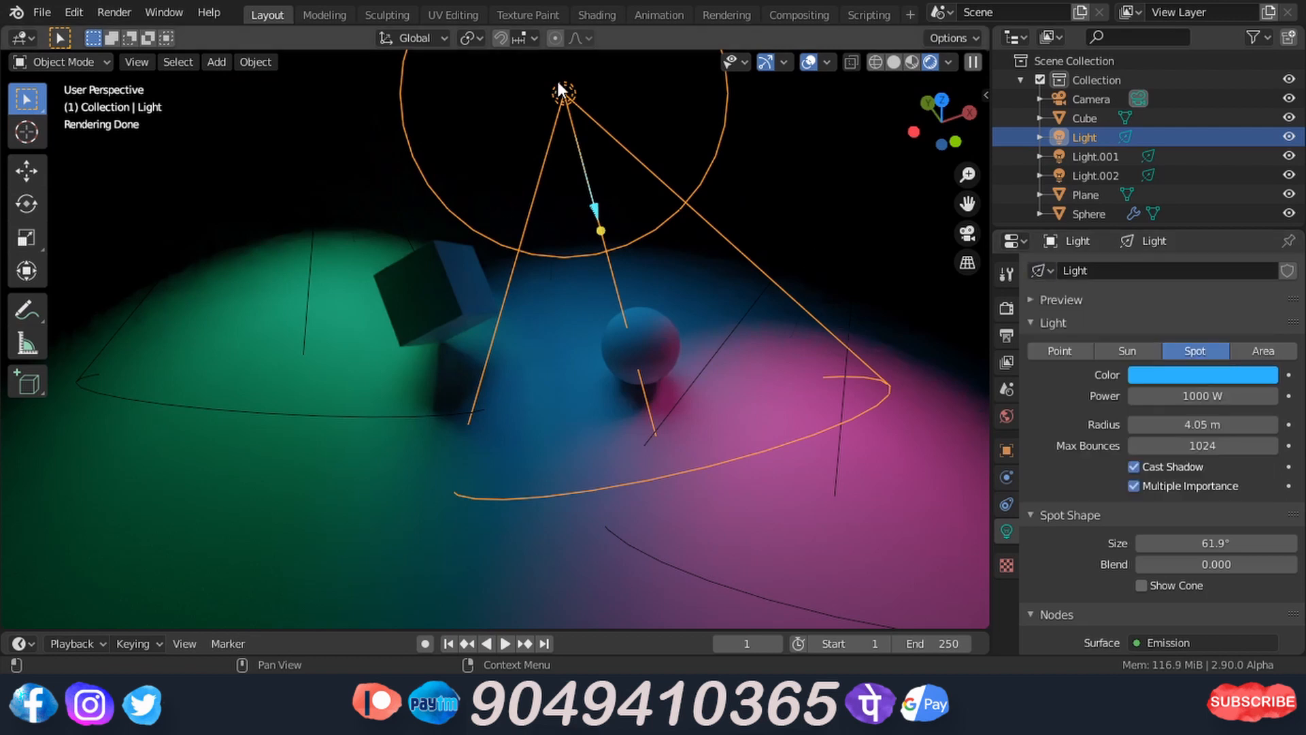
click(1050, 269)
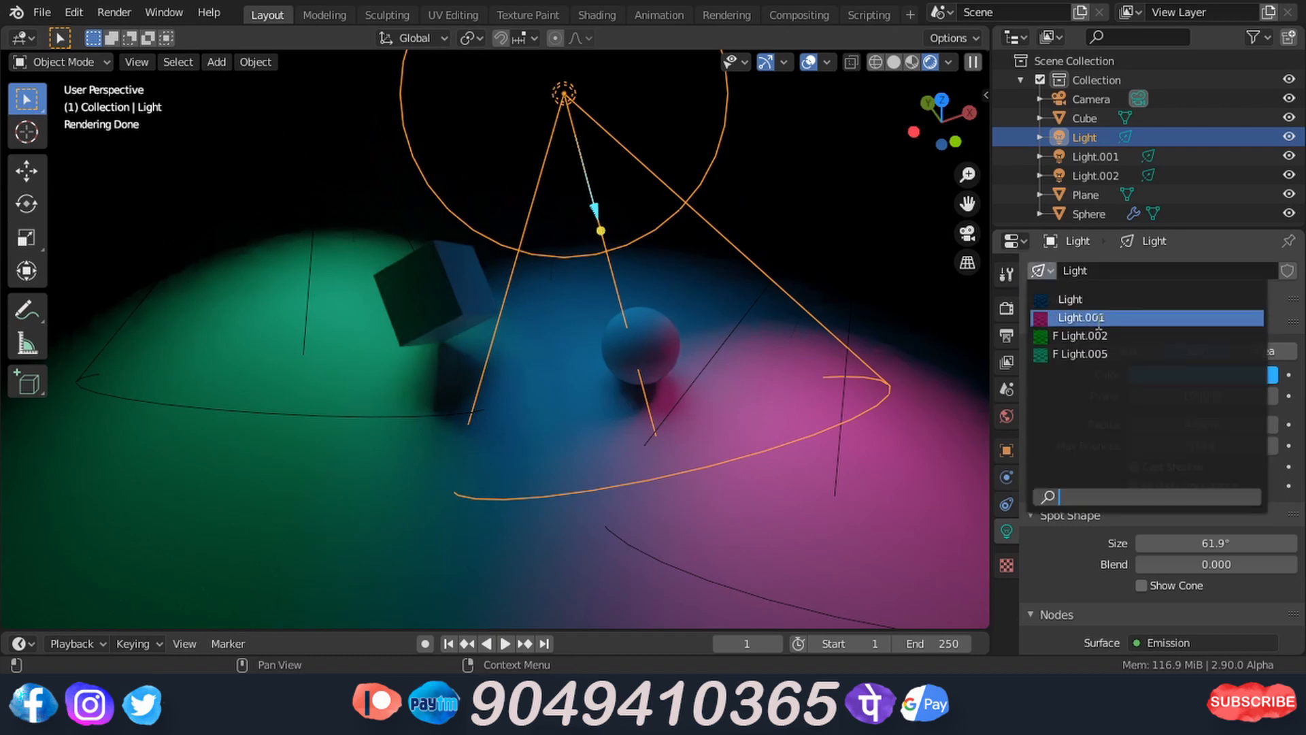
click(1096, 158)
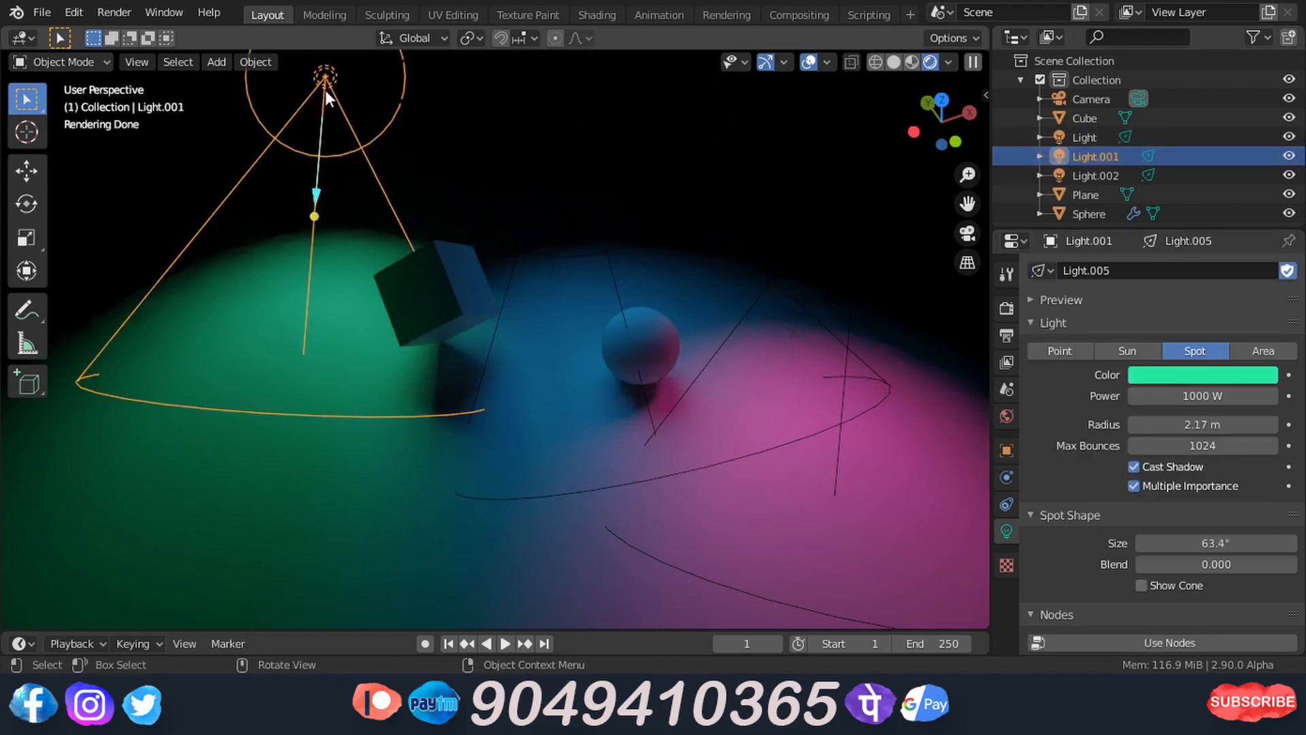
click(1087, 133)
Switch the Light object's data block to Light.001, Light.002 and finally Light.005.
click(1041, 271)
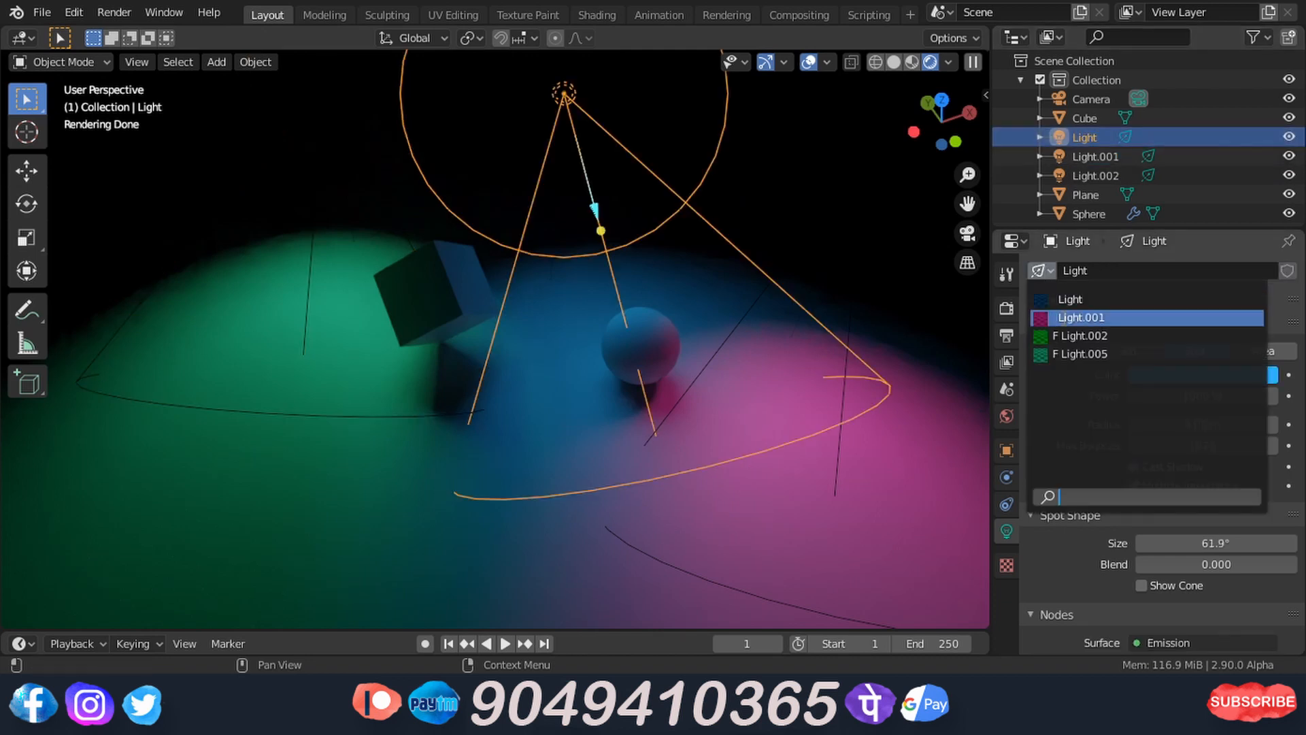
click(1063, 317)
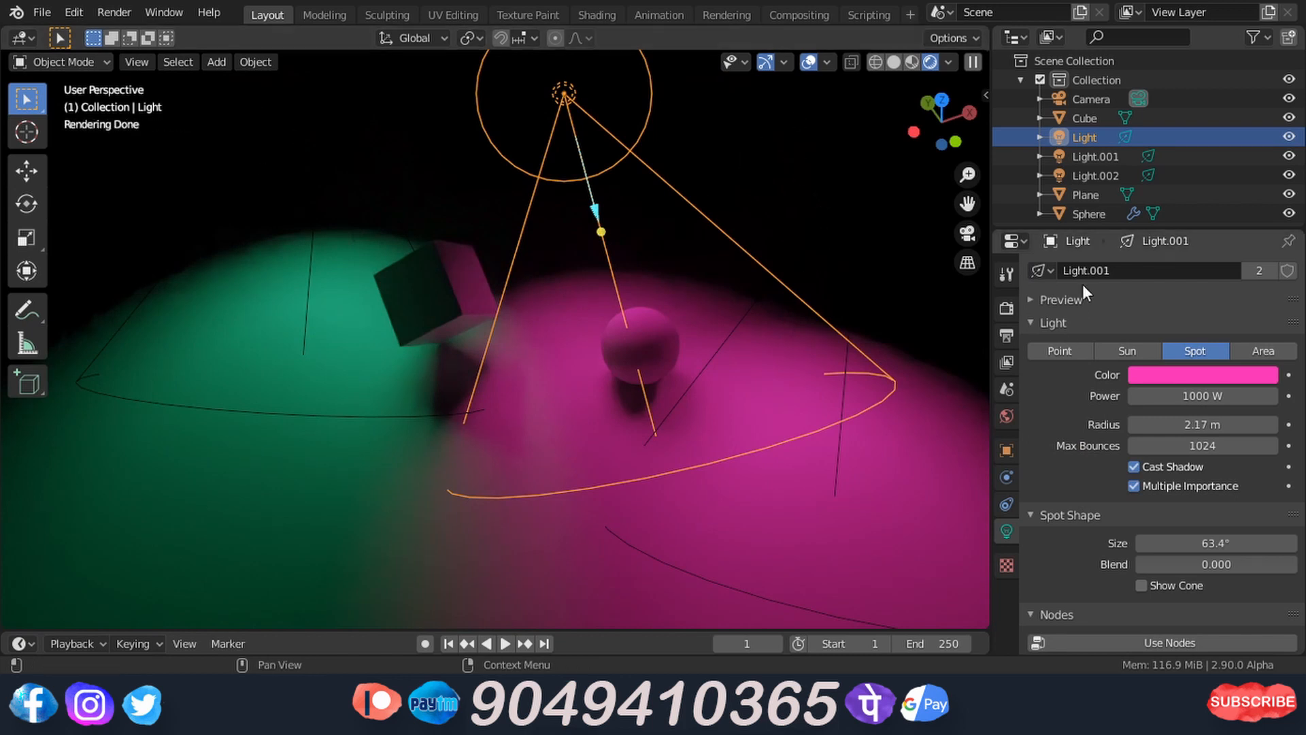
click(1039, 270)
click(1072, 335)
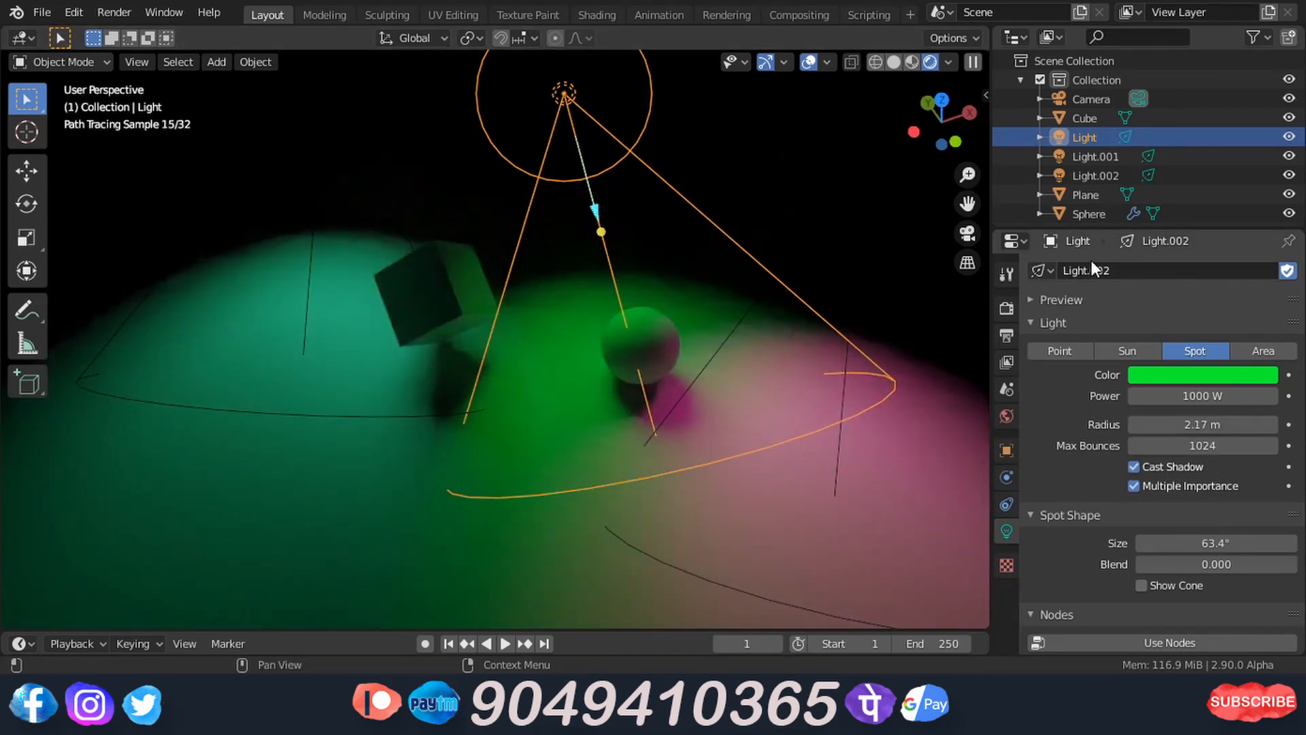
click(1038, 270)
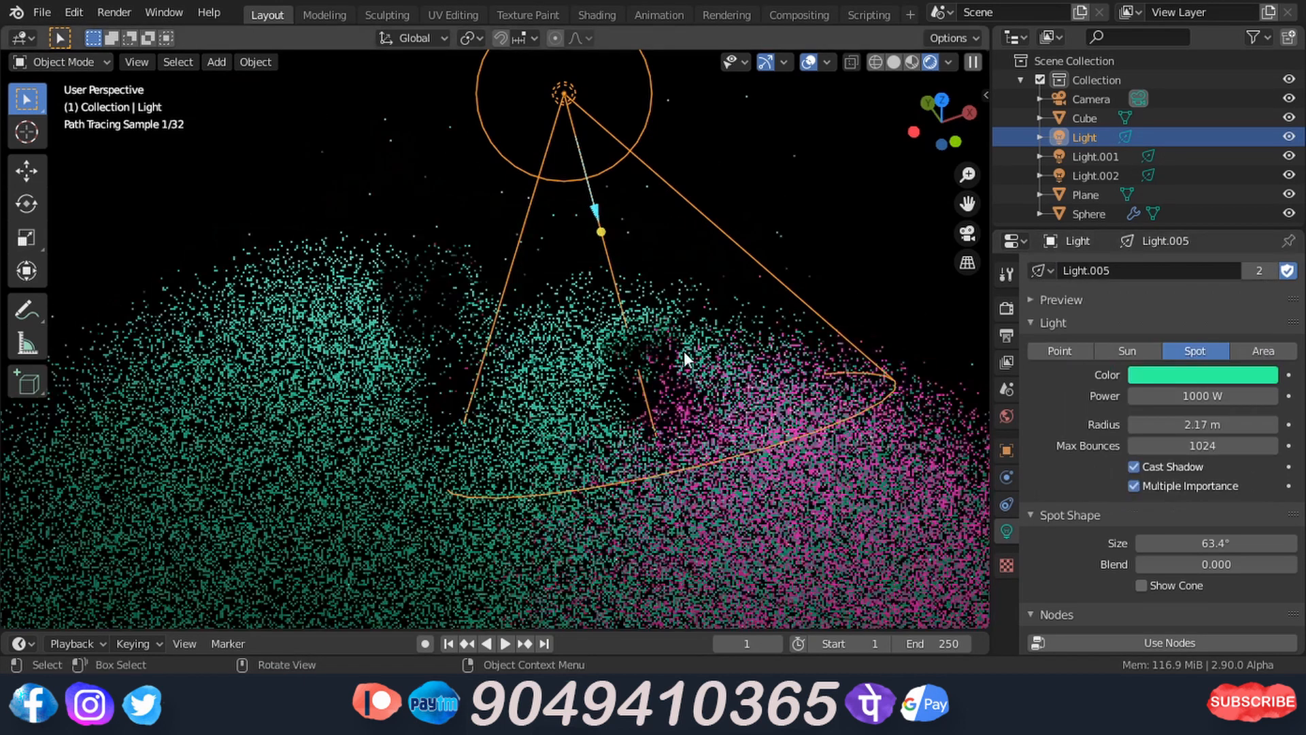
click(1080, 354)
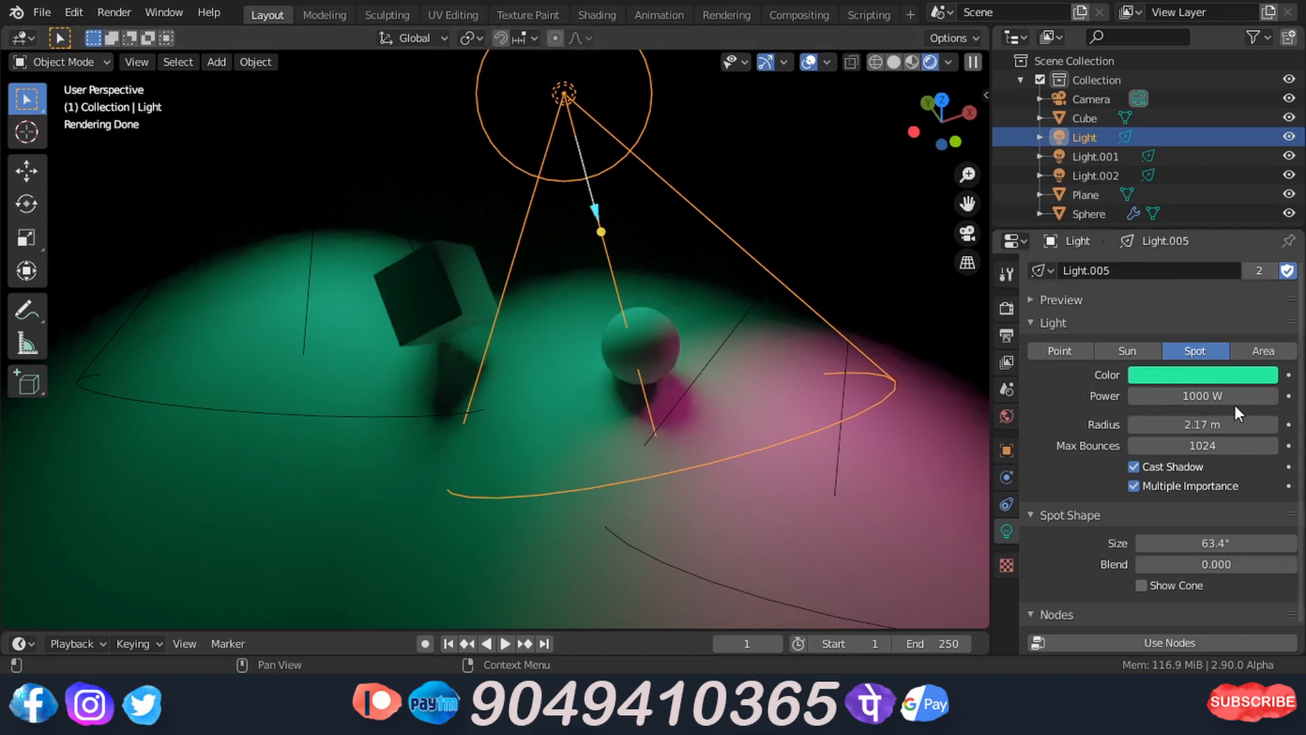
Try a coral red color on the shared Light.005 data and check the list of light data blocks.
click(1214, 374)
click(1185, 238)
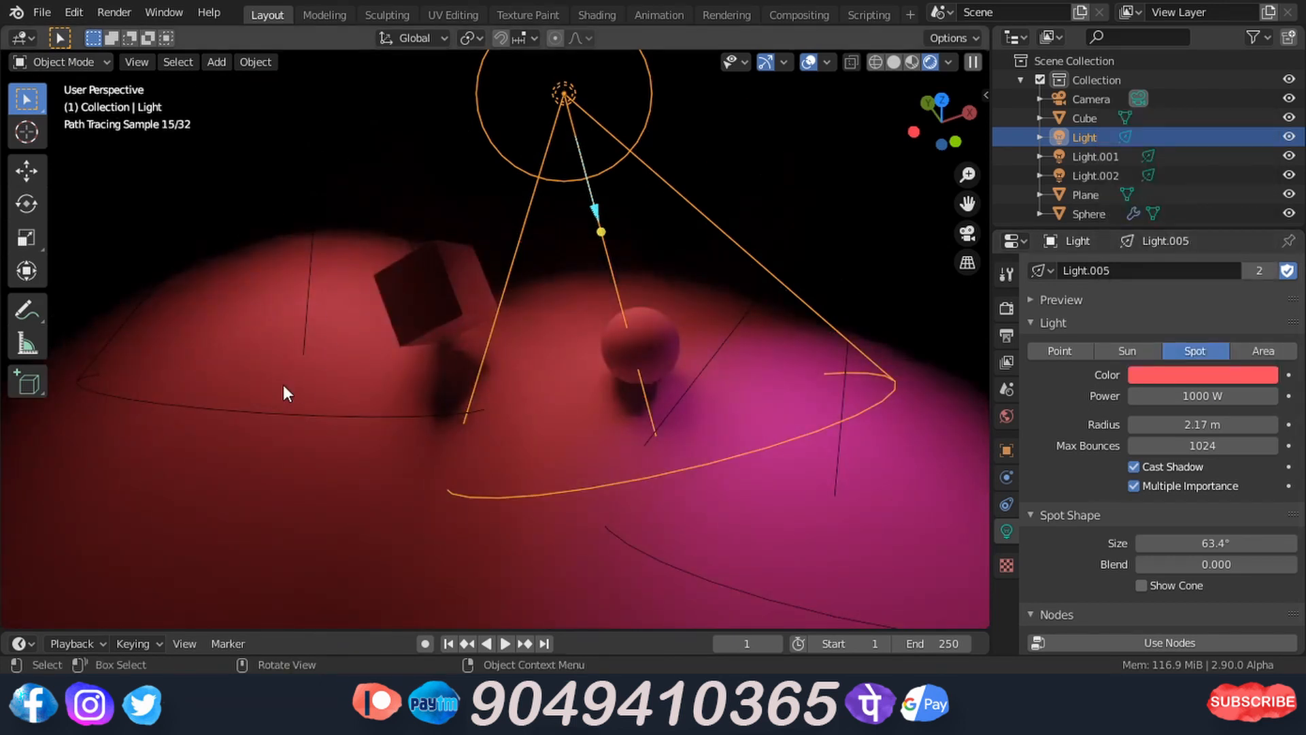
click(1046, 267)
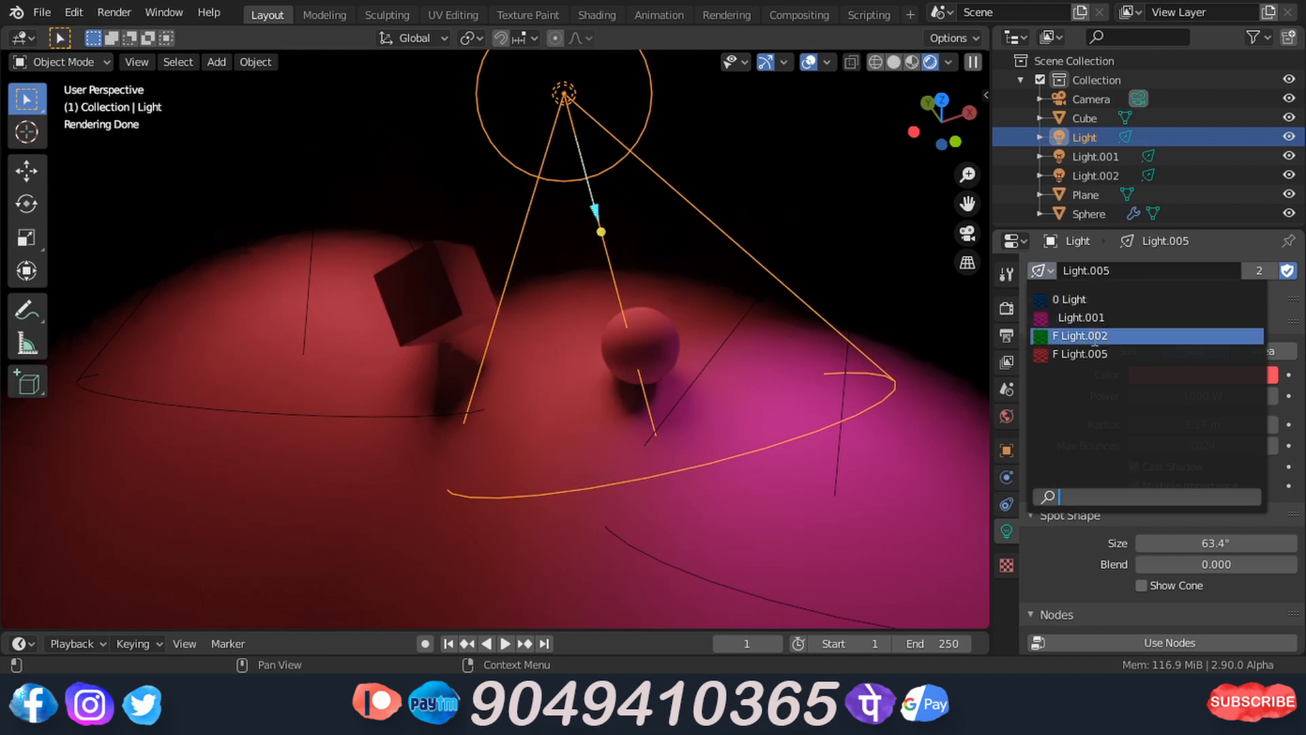
click(529, 454)
Add a point light and move it up along the Z axis to just above the cube.
click(218, 62)
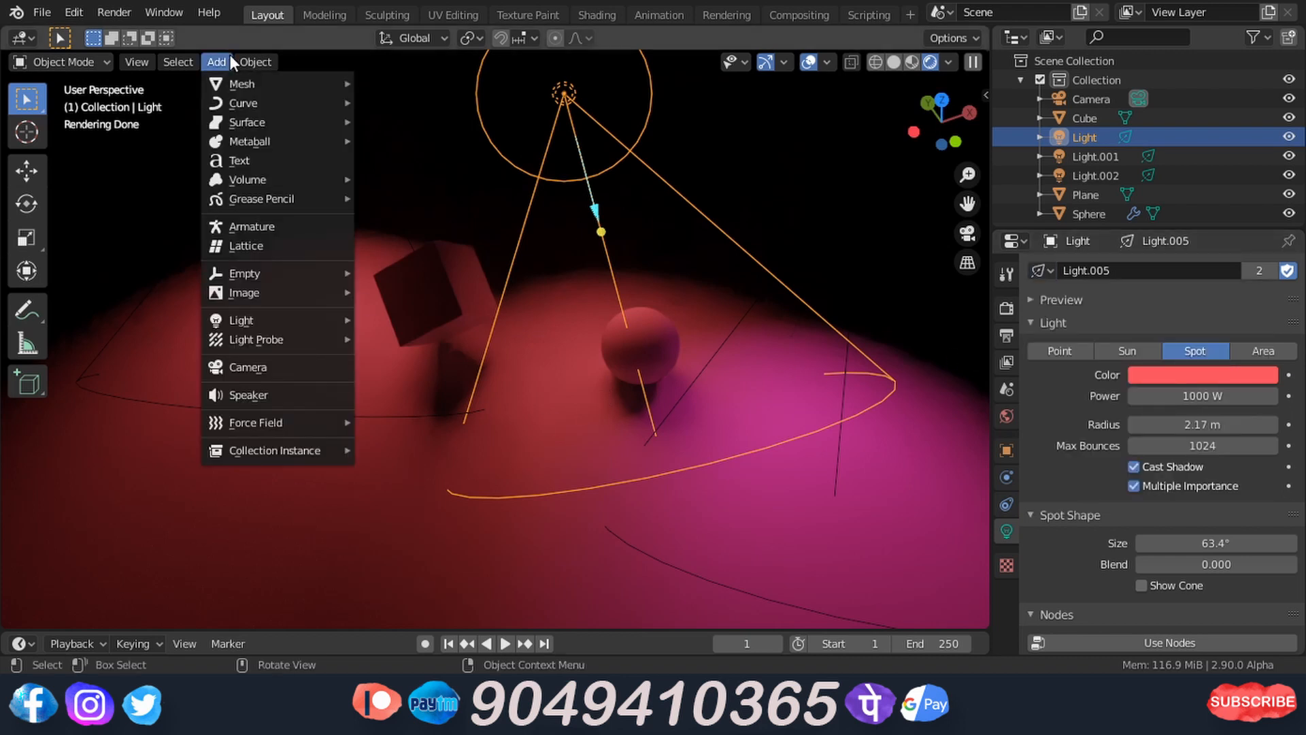
mouse_move(280, 317)
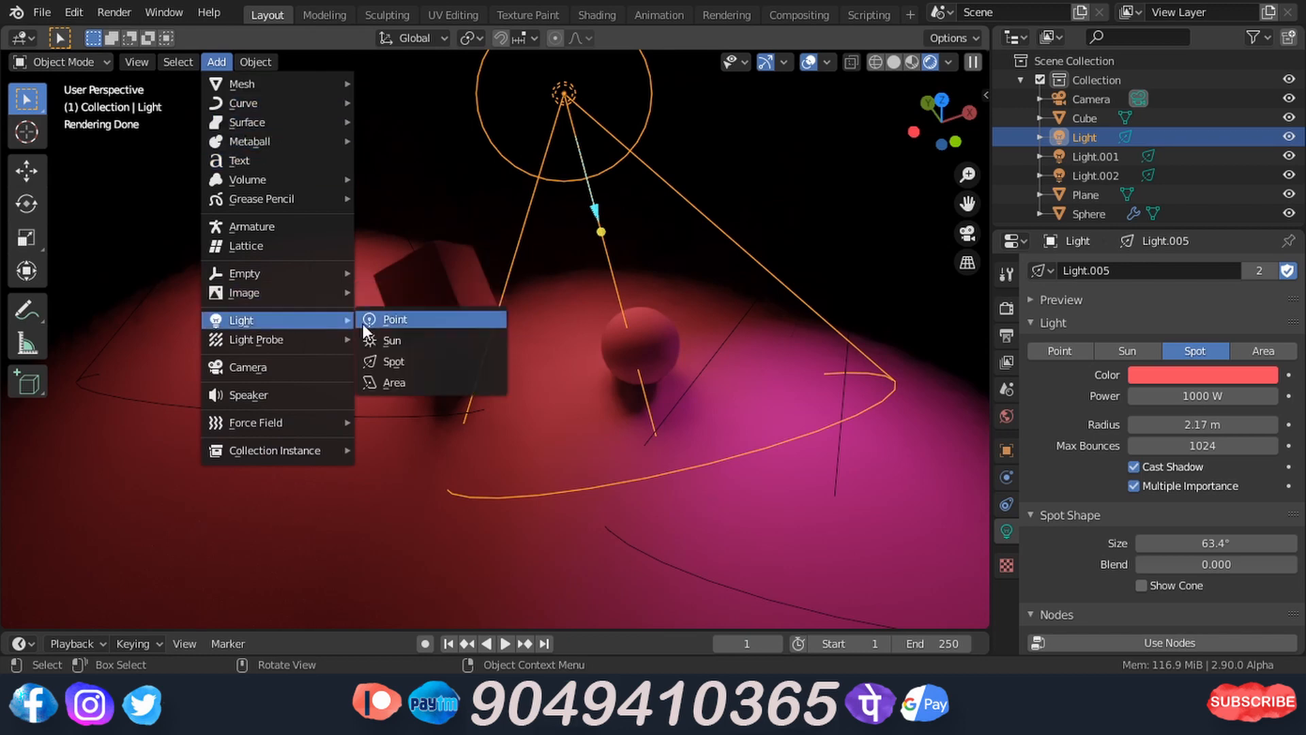
click(409, 325)
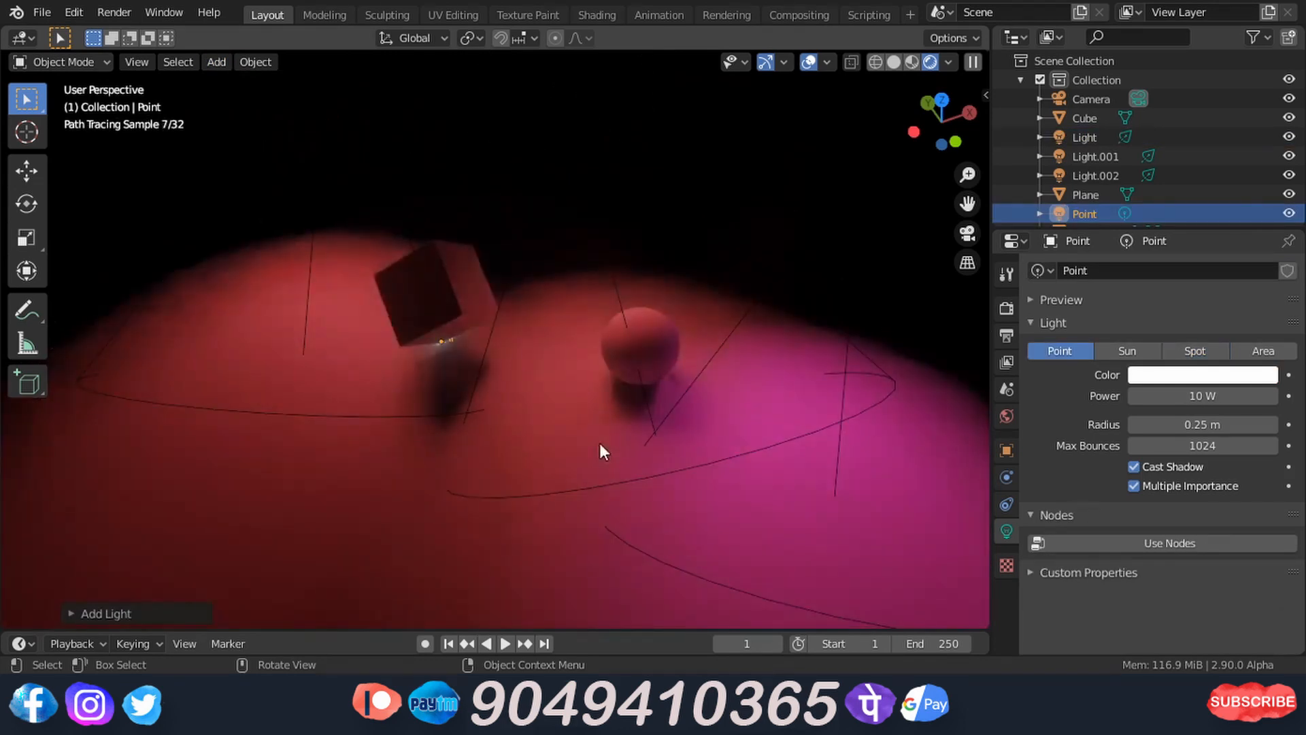
key(g)
key(z)
click(594, 313)
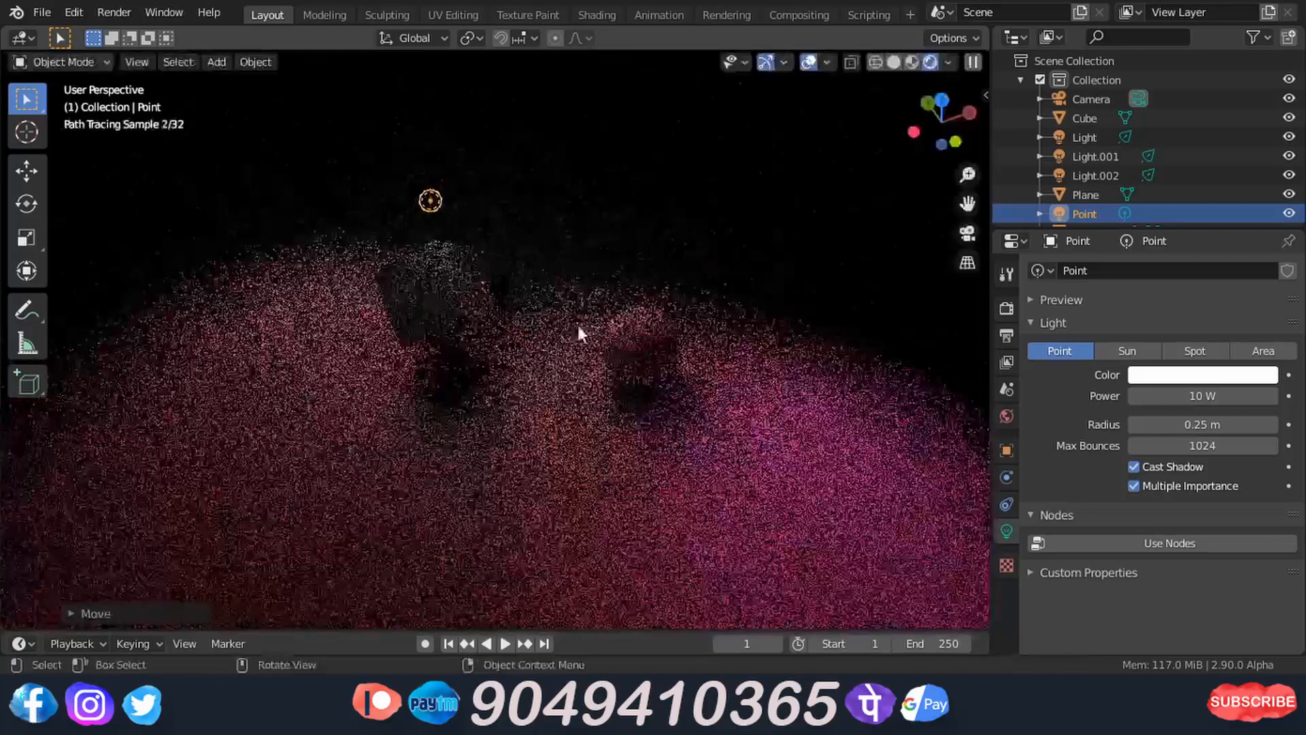
Assign the Light.005 data block to the new point light and set the shared color to green.
click(1042, 271)
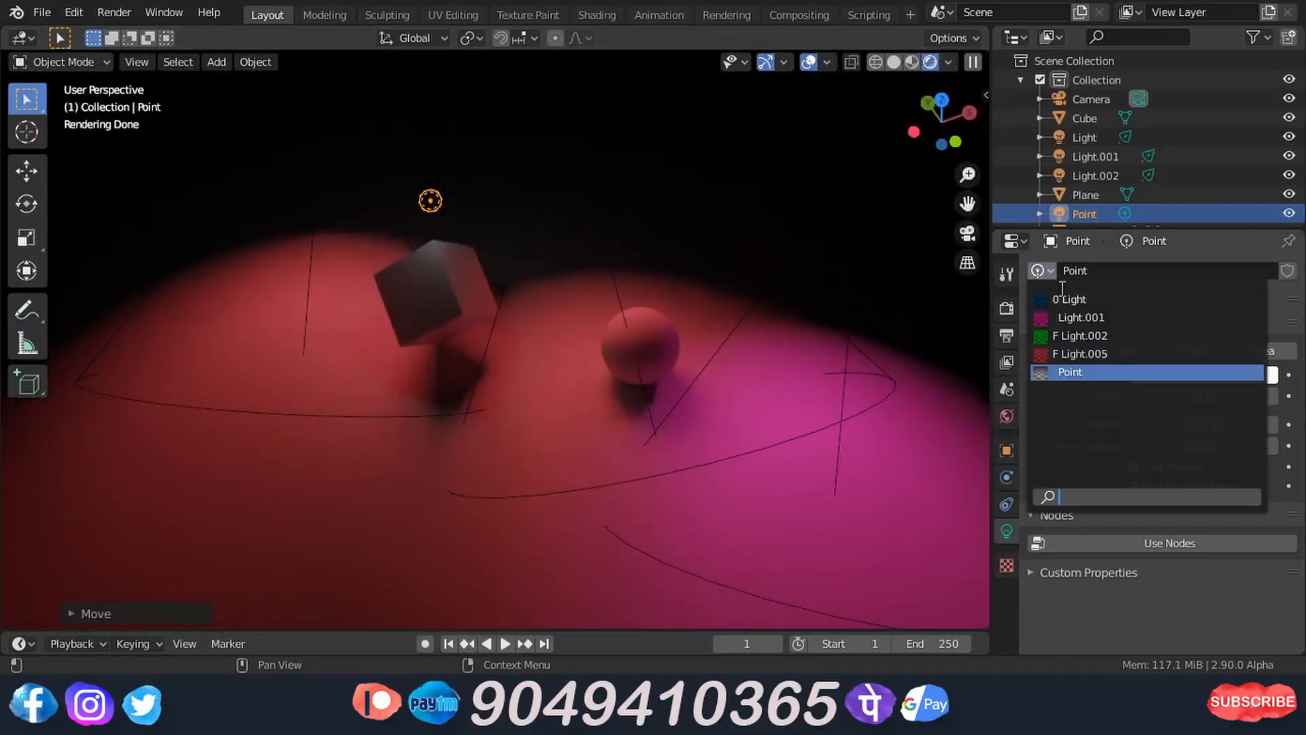
click(1084, 354)
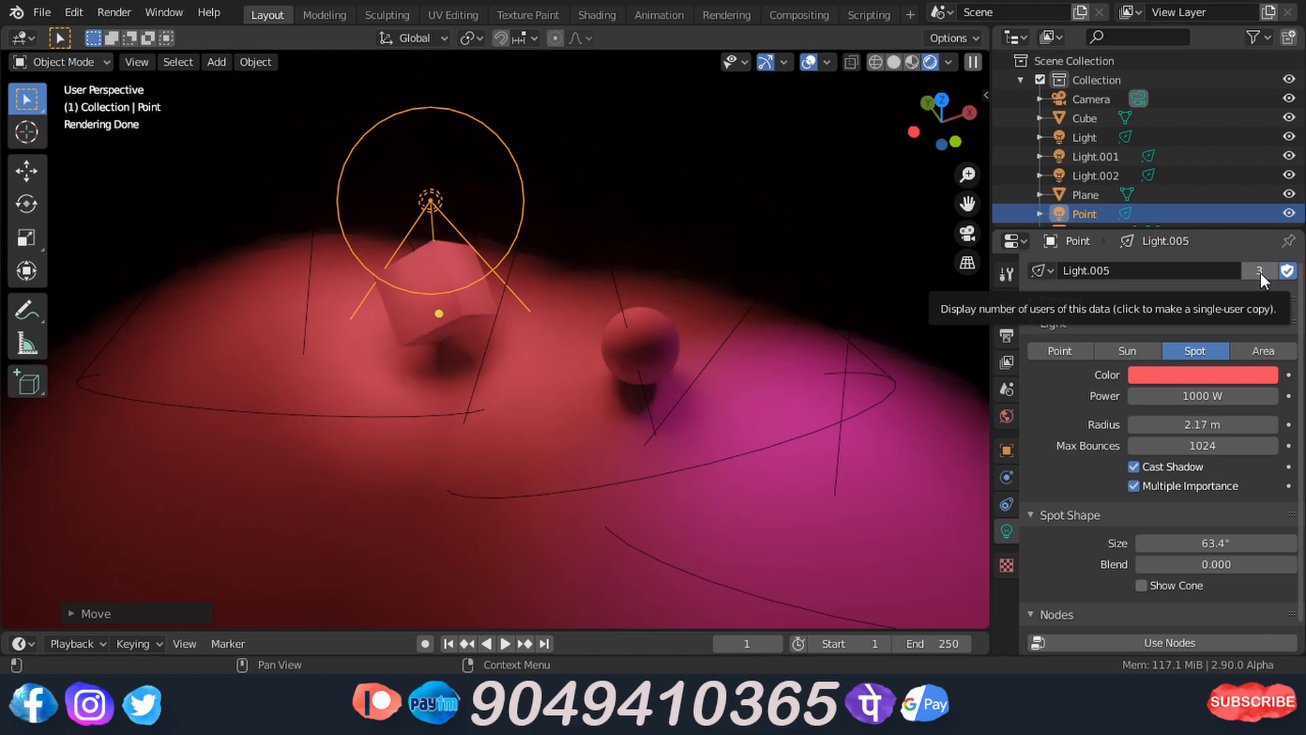
click(1222, 374)
click(1125, 149)
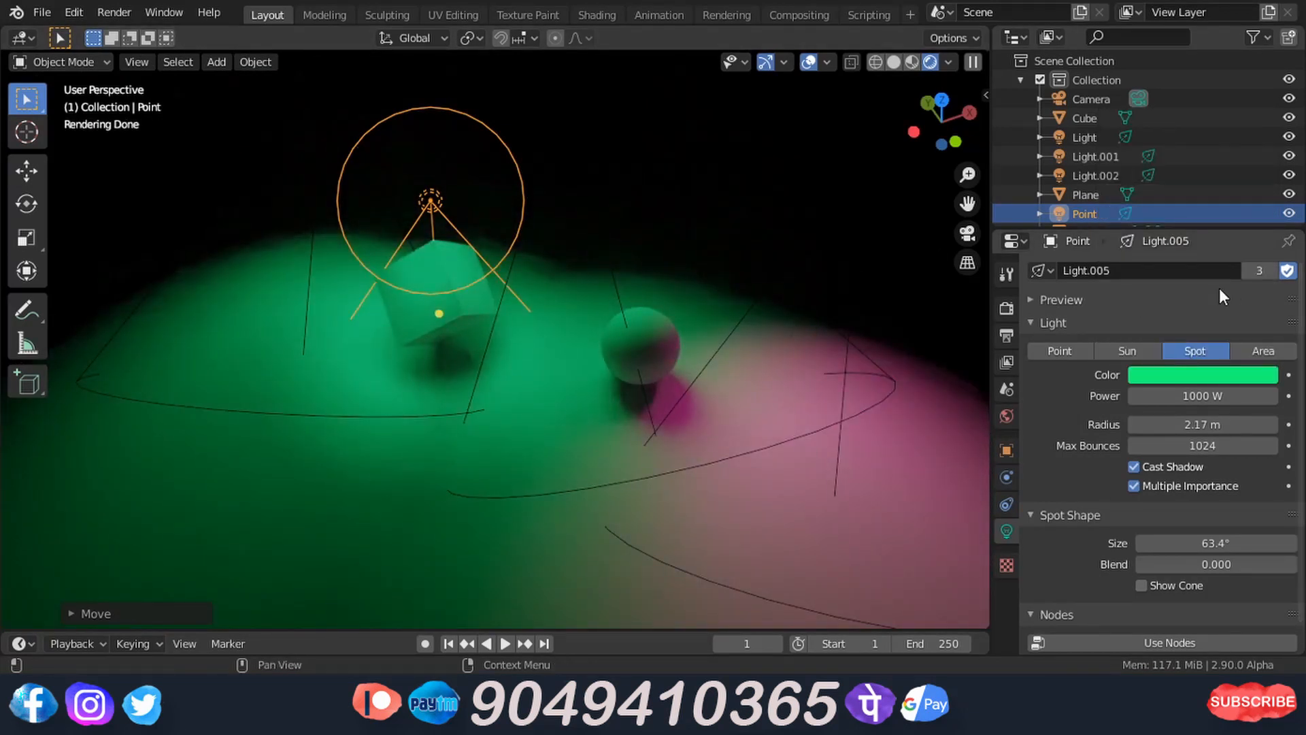
Rename the shared Light.005 data block to Light.005jhhjf.
click(1041, 270)
click(1131, 269)
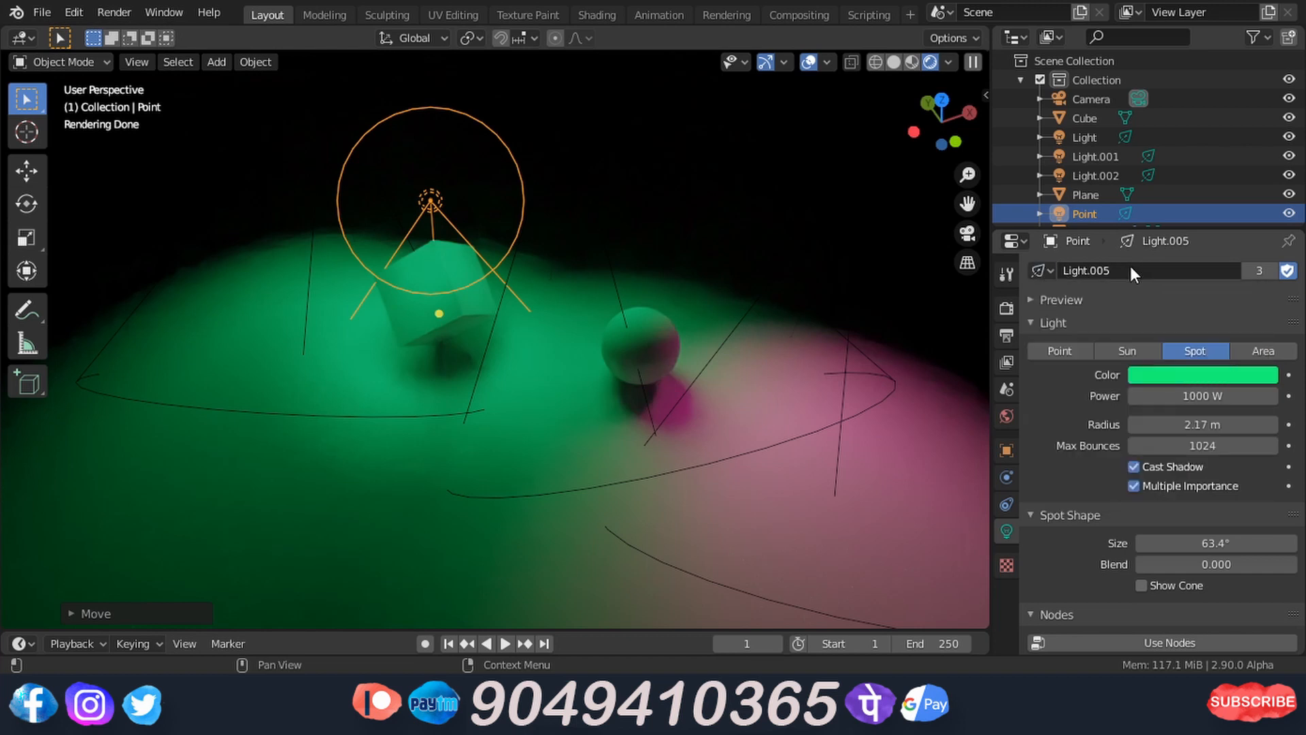
click(1131, 269)
click(1130, 273)
text(jhhjf)
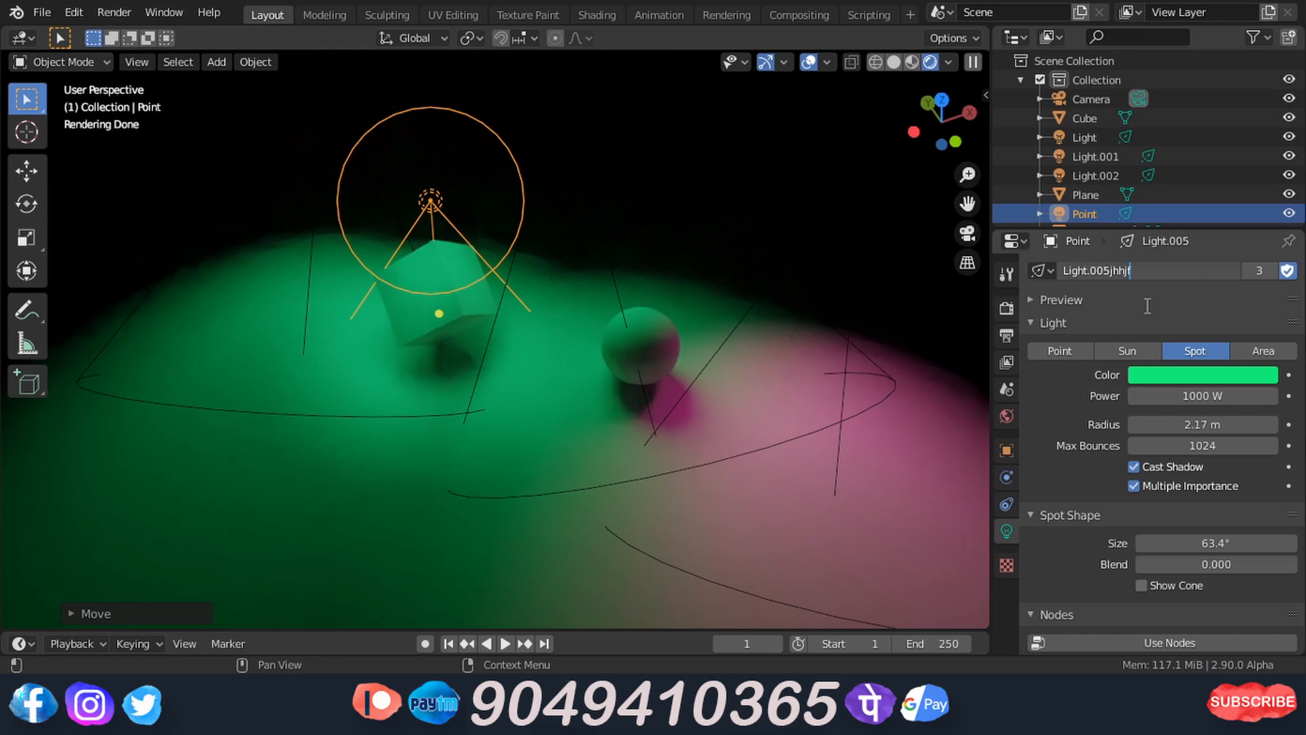
key(Return)
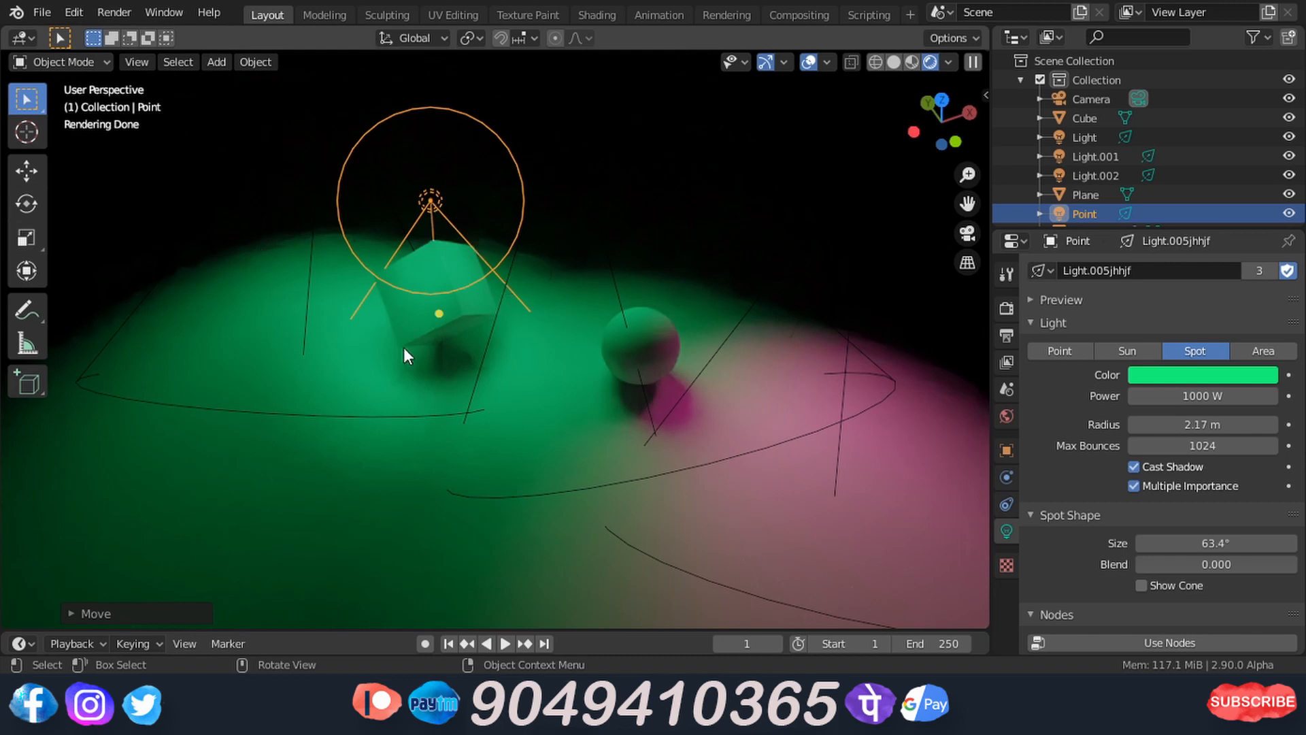
Make a single-user copy of the point light's Light.005jhhjf data and set the copy's color to pink.
click(1255, 270)
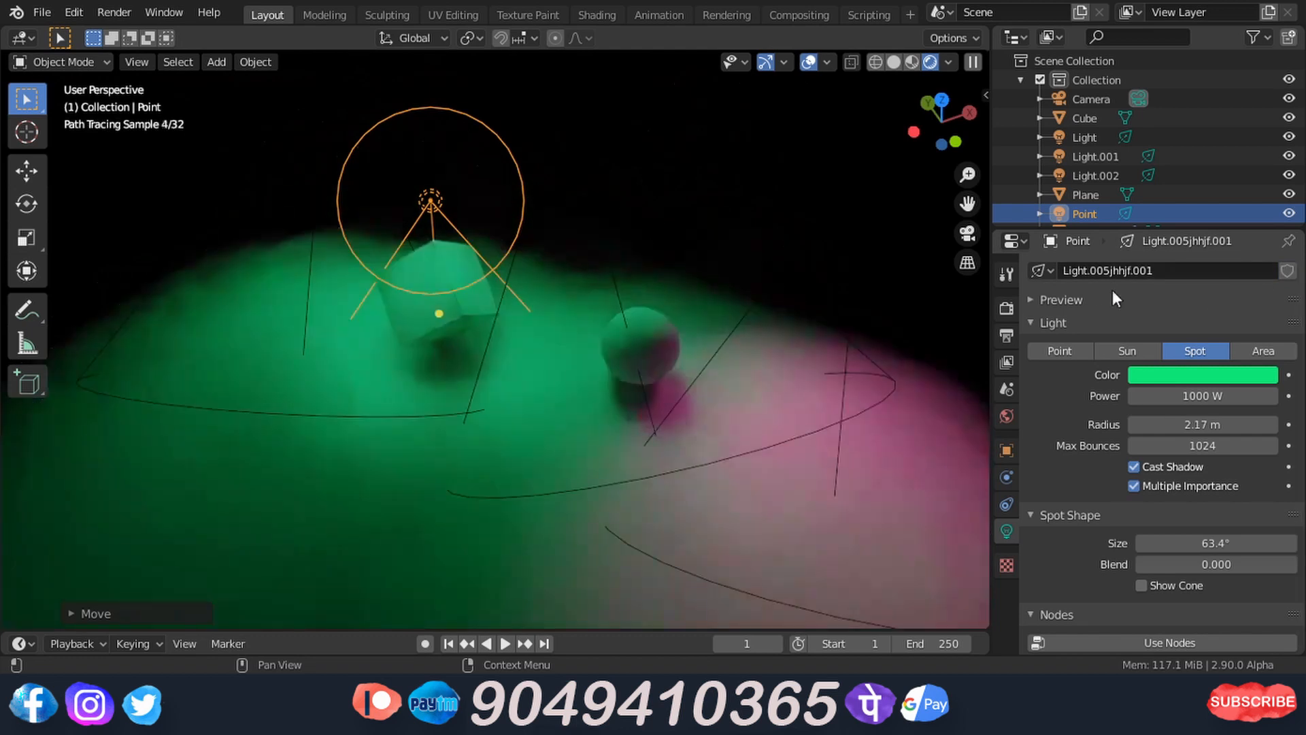
click(1041, 270)
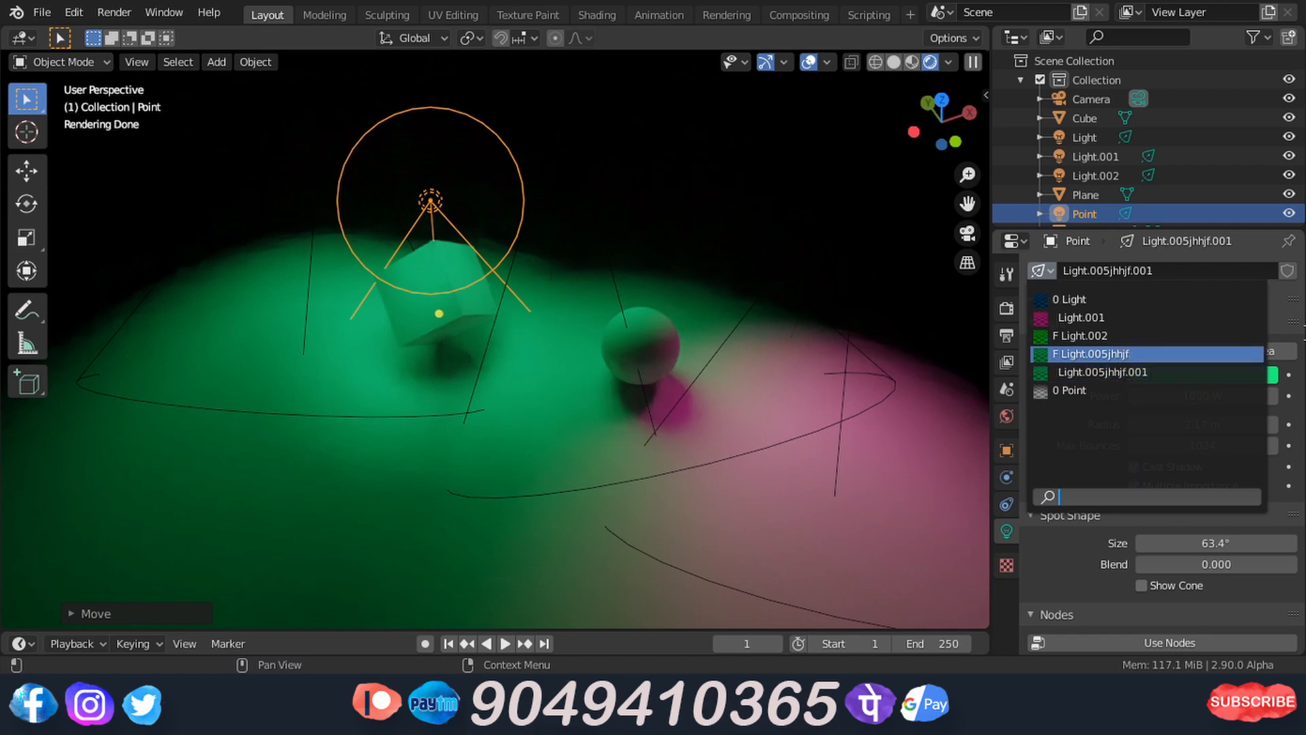
click(1117, 373)
click(1202, 374)
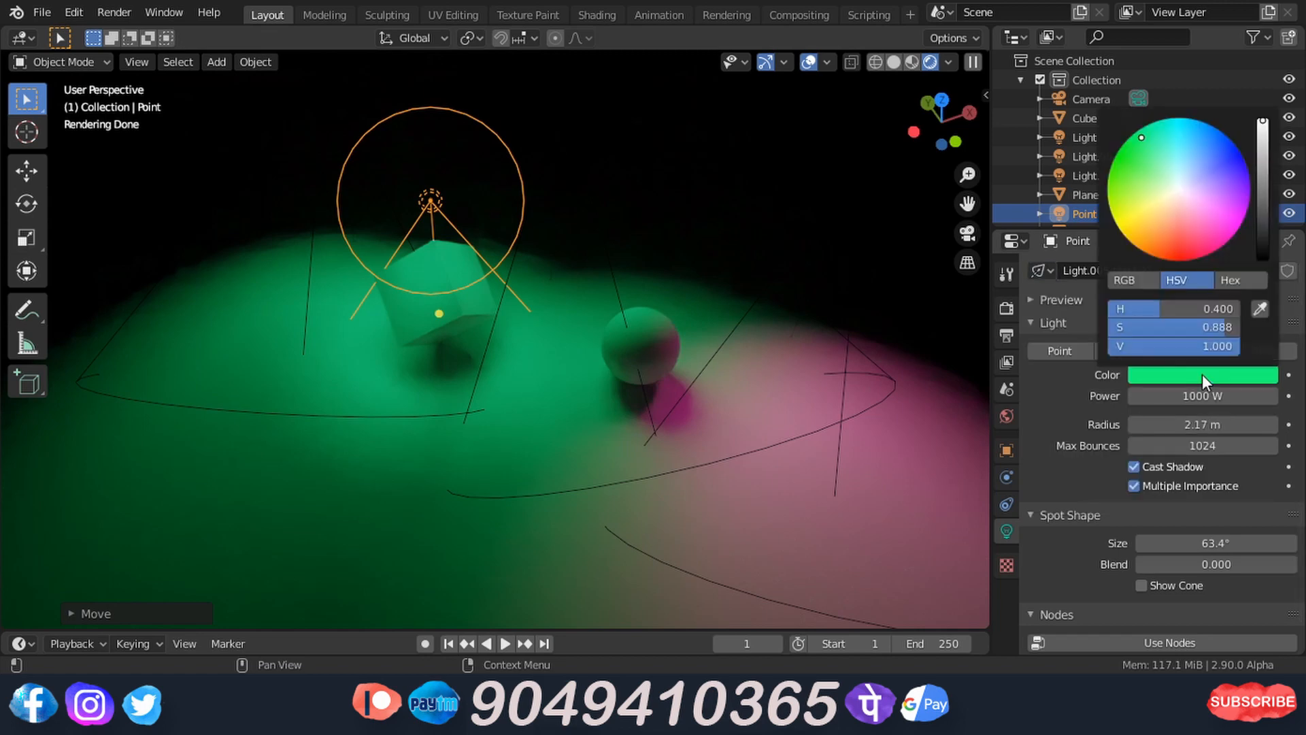
click(1193, 219)
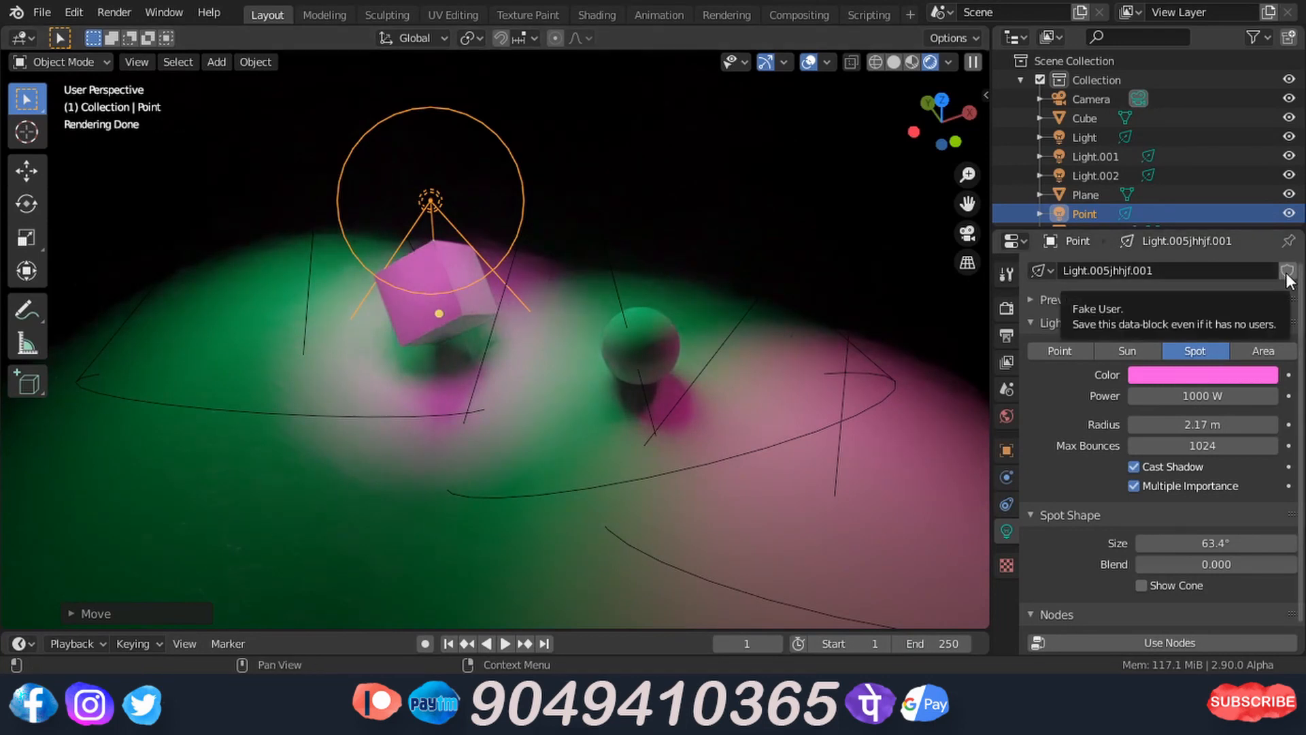
Assign the Light.002 data block to the point light.
click(1040, 269)
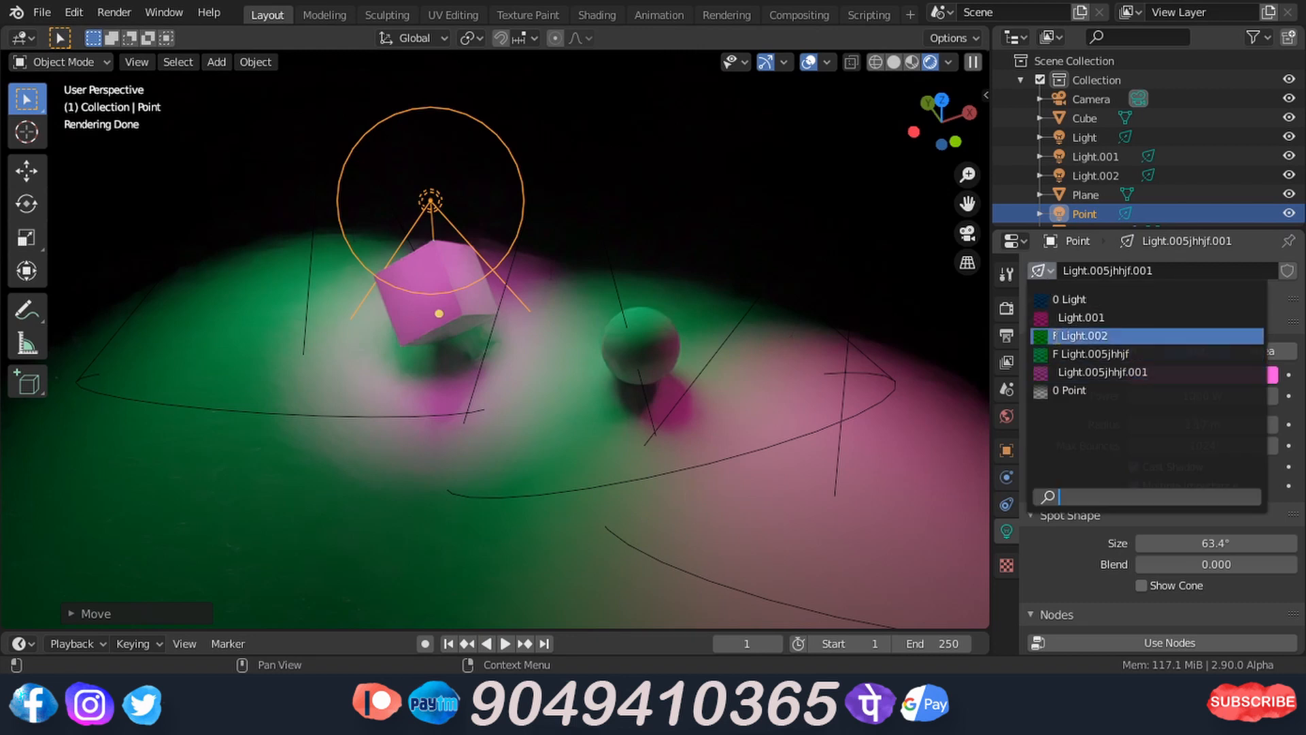
click(1064, 334)
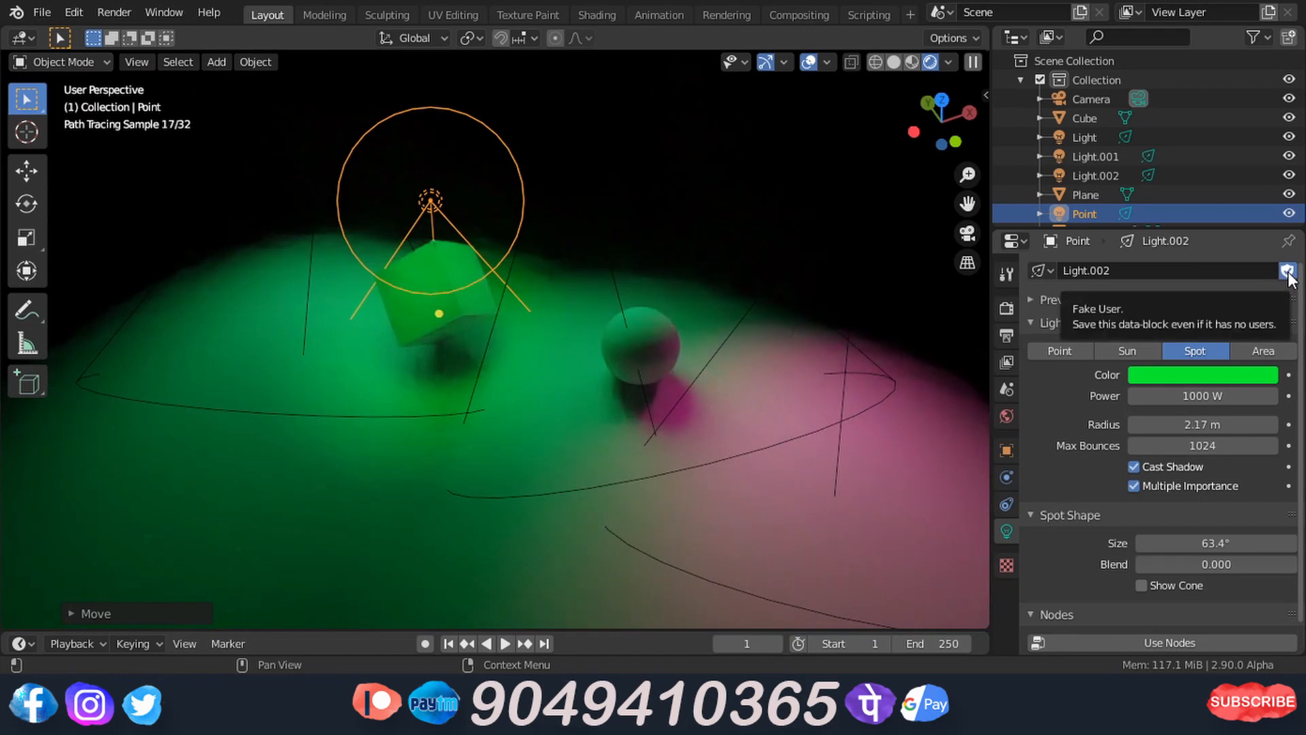
click(1052, 270)
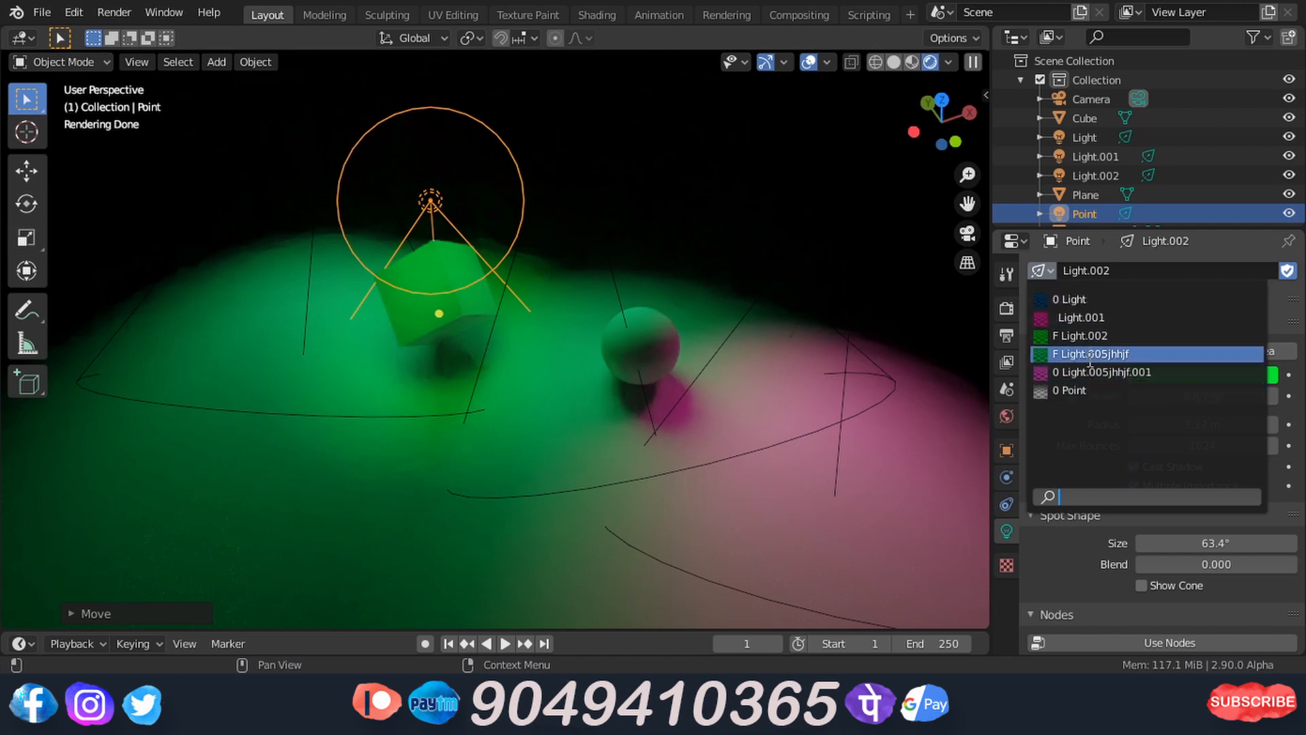
click(1079, 332)
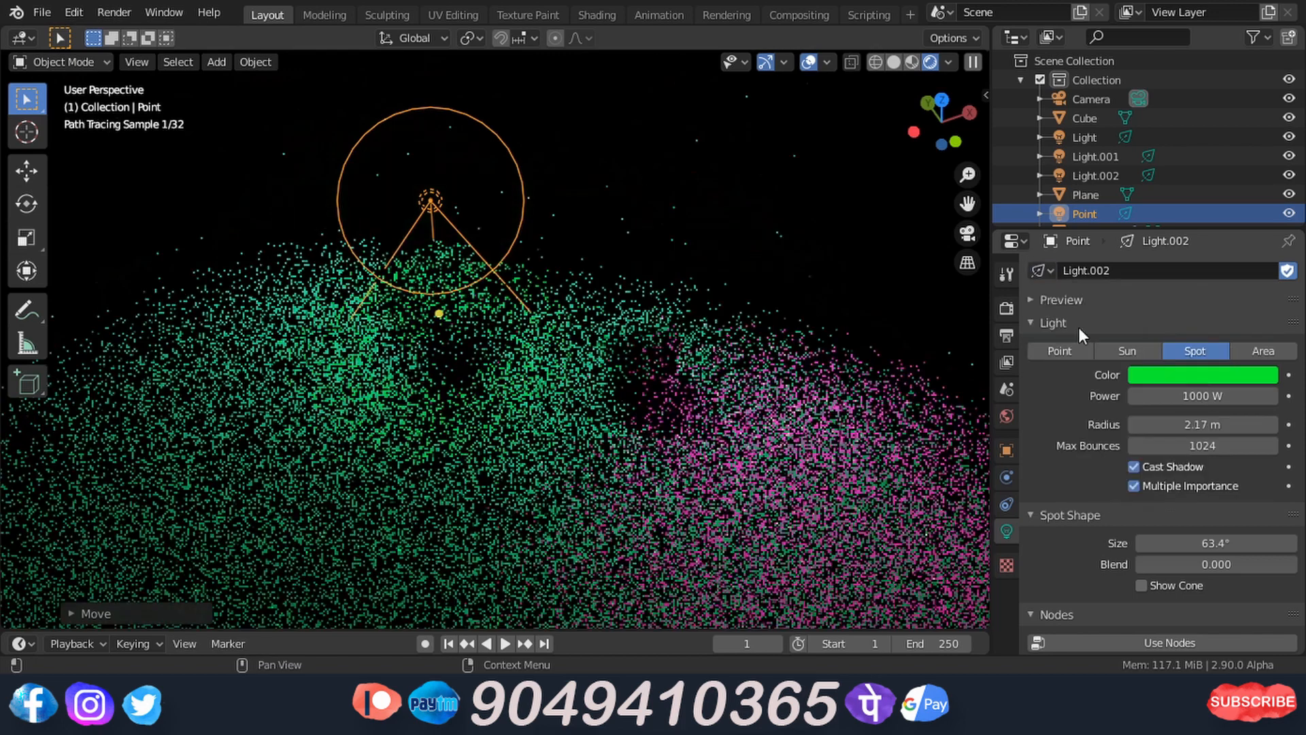
Assign Light.005jhhjf back to the point light, make it a single-user copy, and check the list of light data blocks.
click(1042, 270)
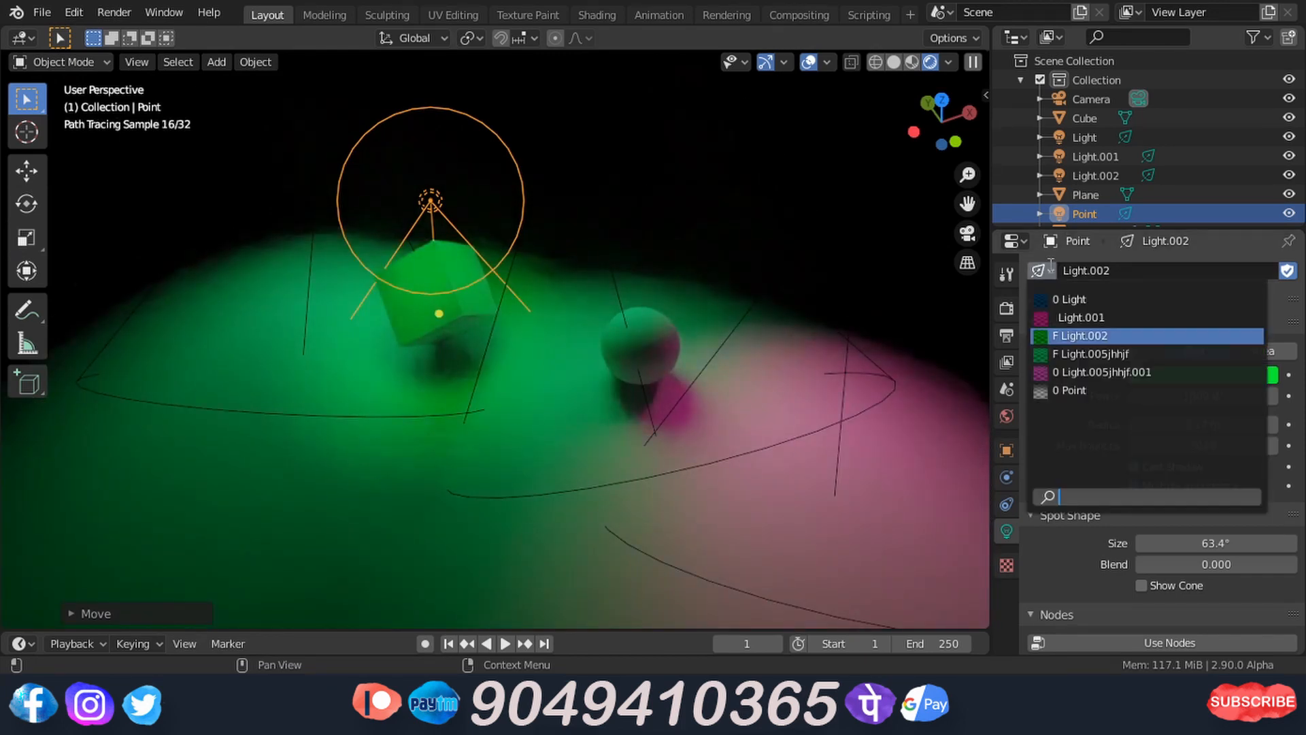
click(1061, 354)
click(1255, 270)
click(1048, 269)
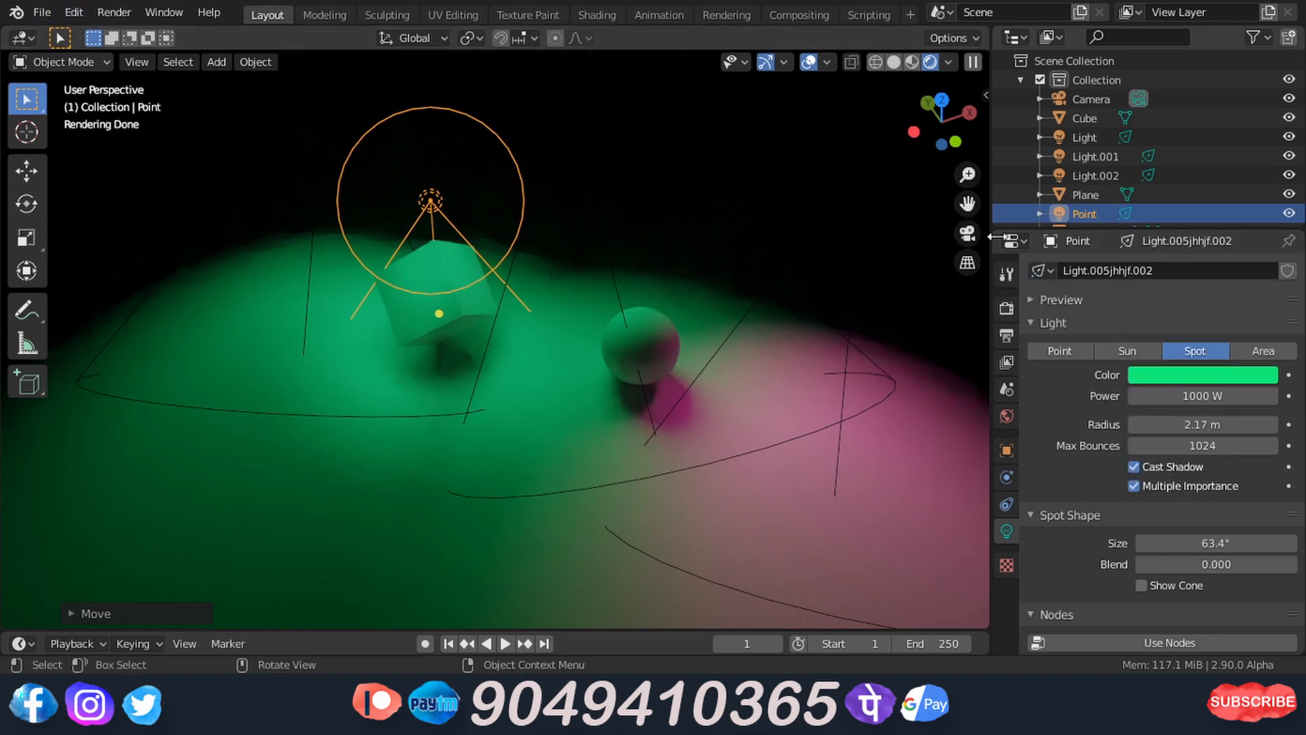
click(1041, 270)
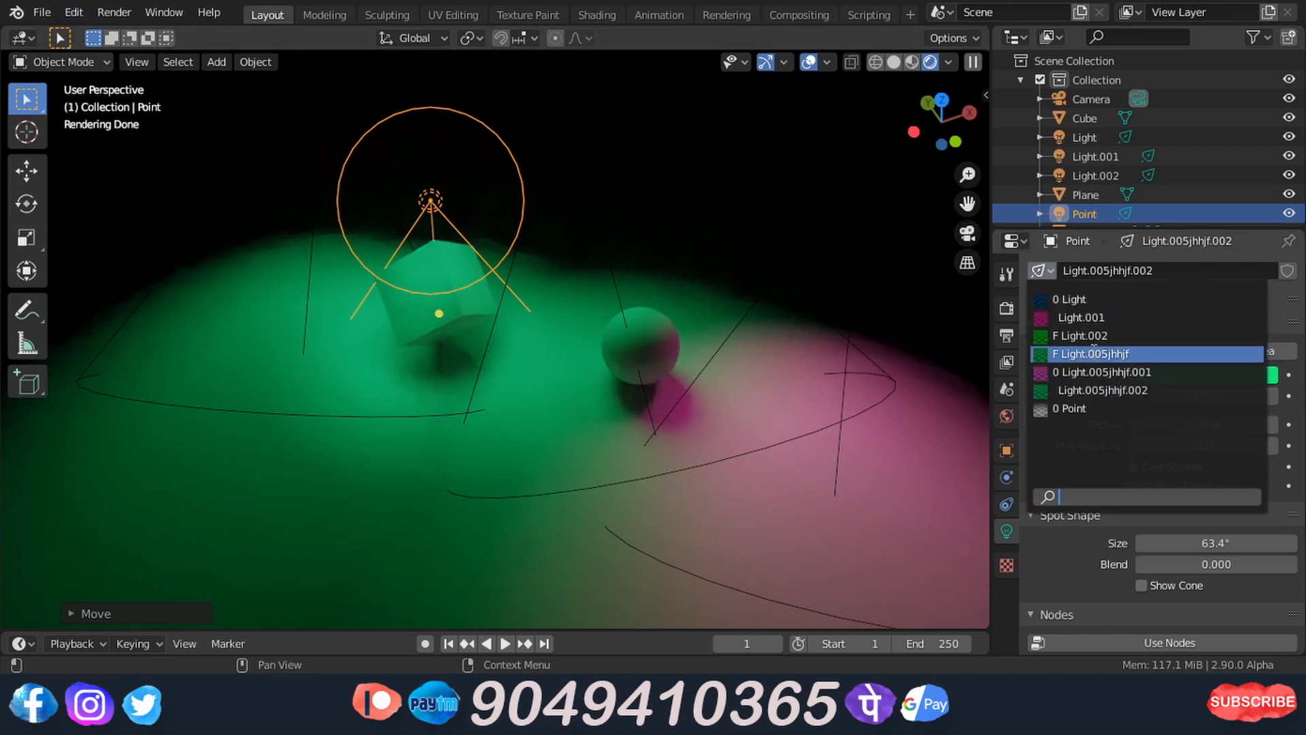
click(1047, 272)
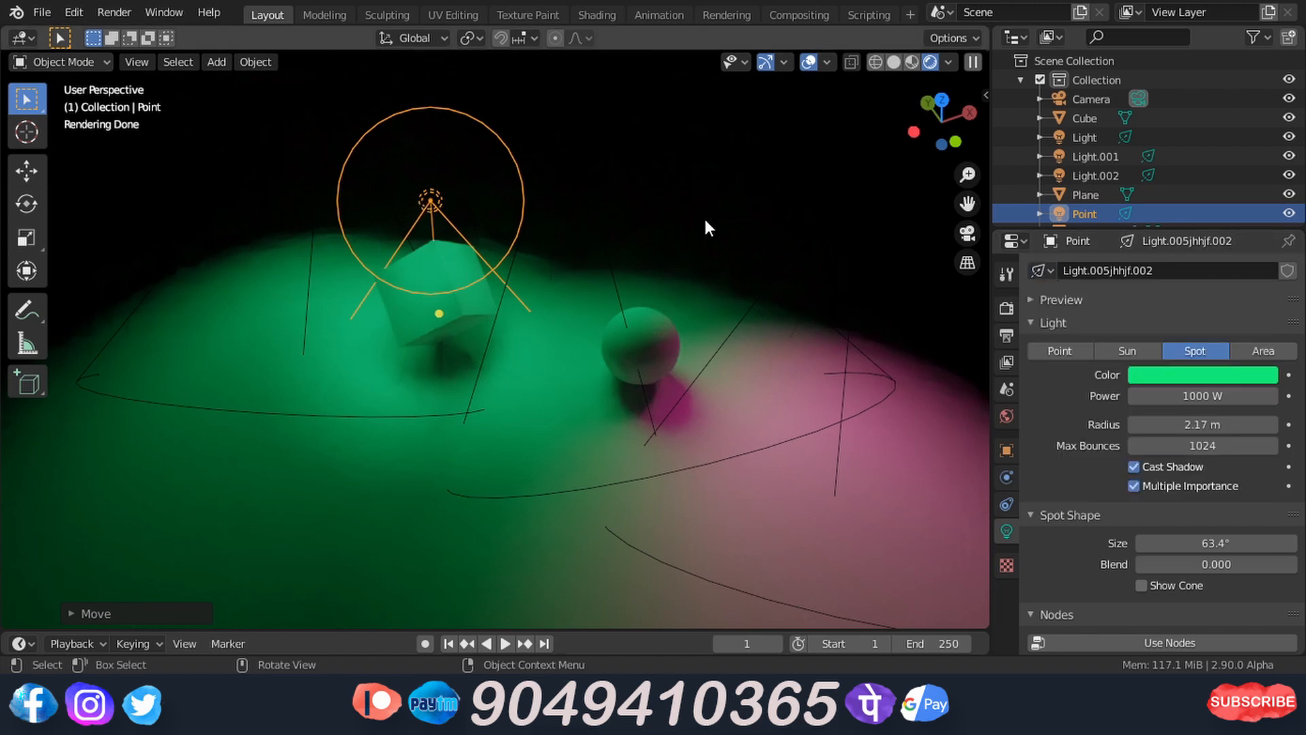
Look through the light objects' data, browse the data blocks available to the Light.002 object, and assign it the Light.002 data block.
click(1091, 137)
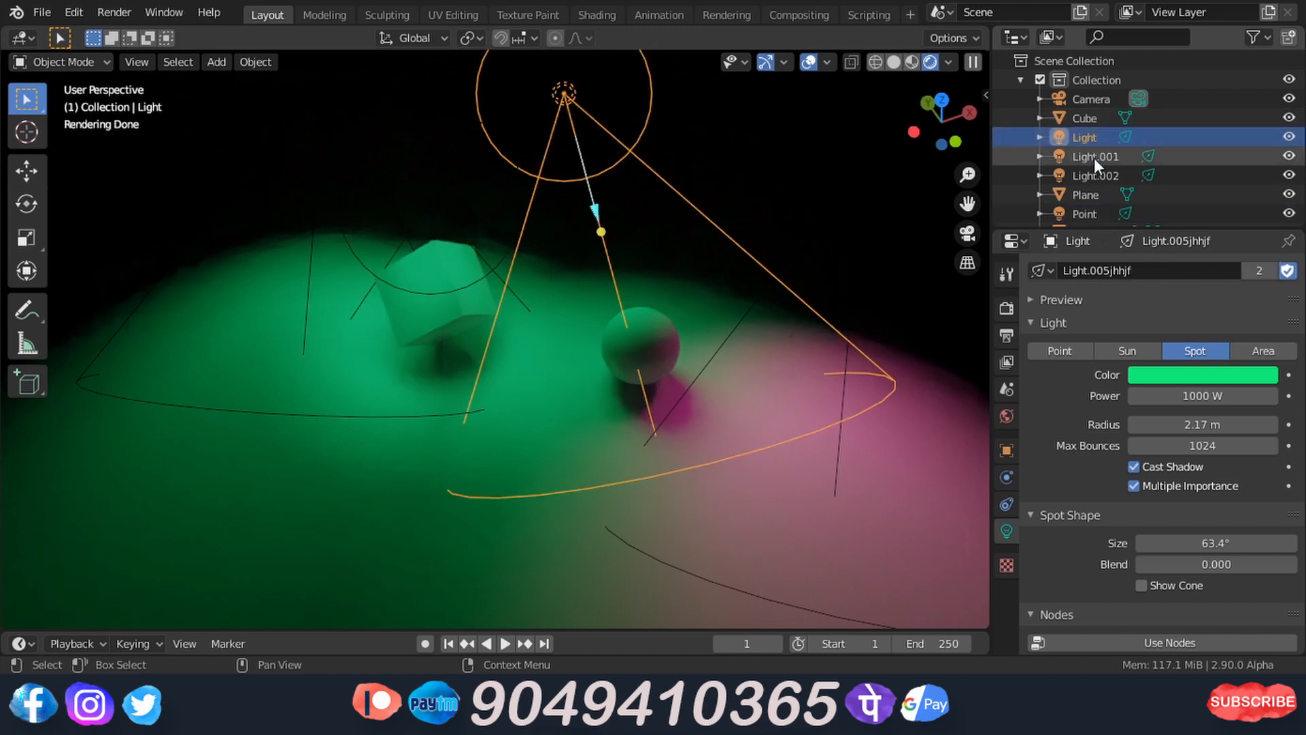
click(1094, 158)
click(1094, 178)
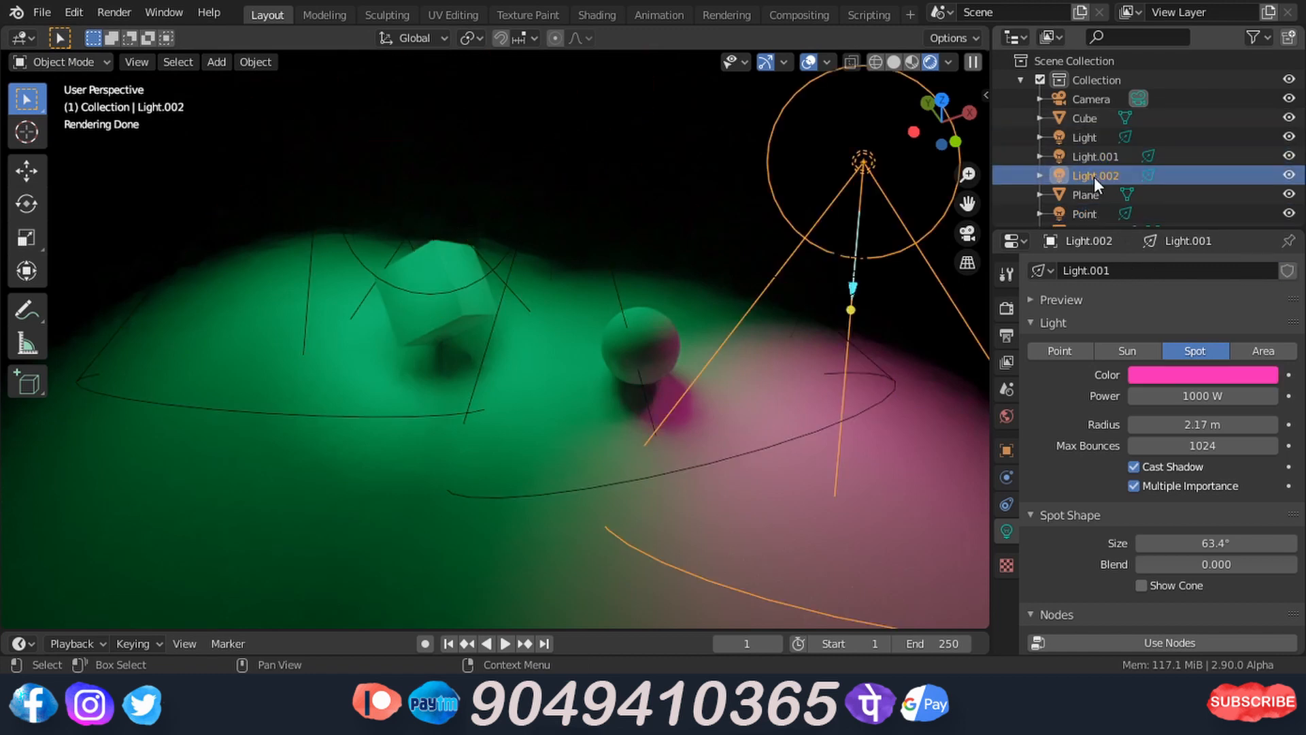
click(1044, 272)
key(Down)
key(Down)
key(Down)
key(Down)
key(Down)
key(Down)
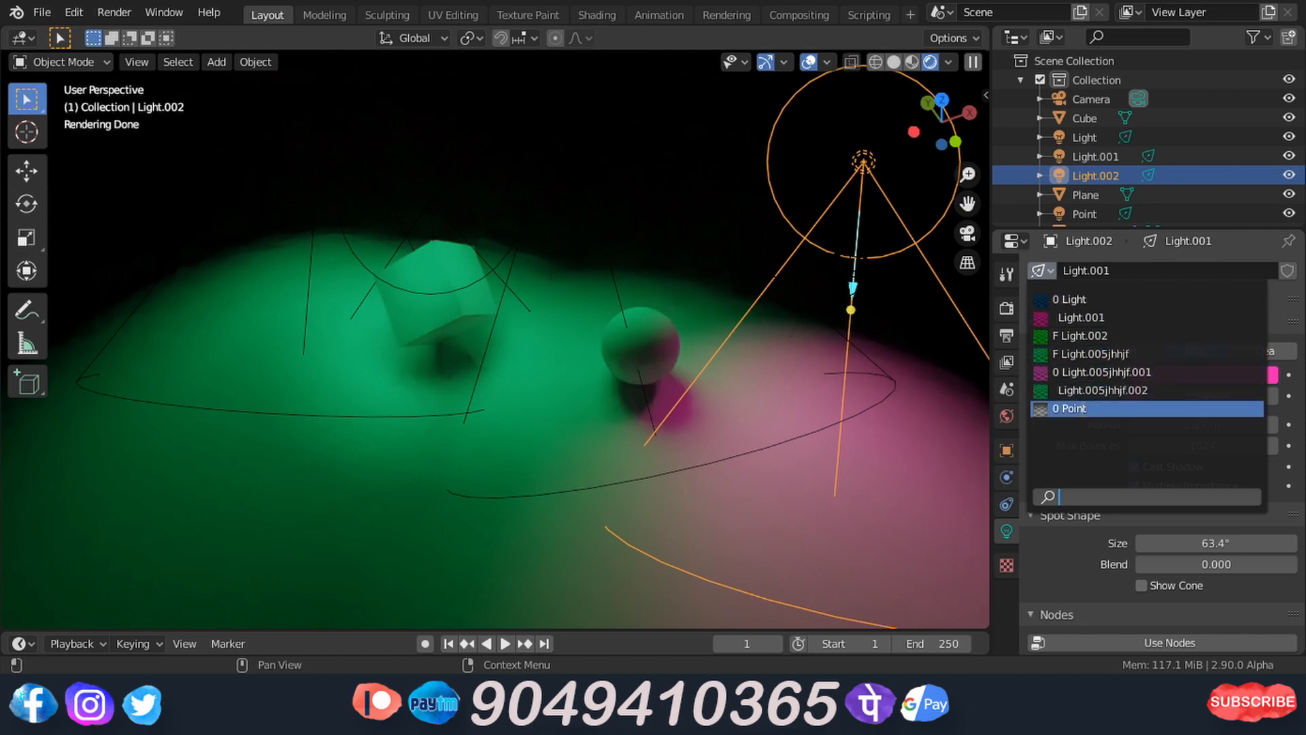
key(Up)
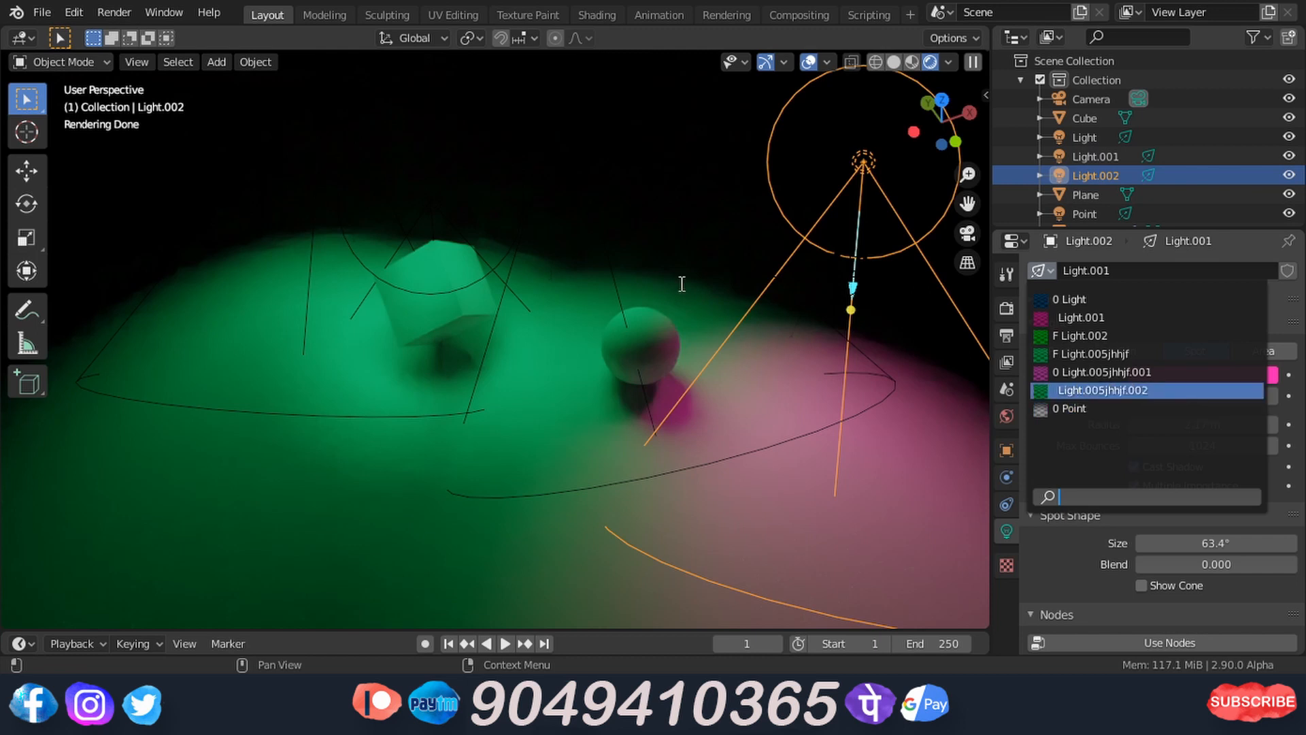
key(Up)
key(Up)
key(Up)
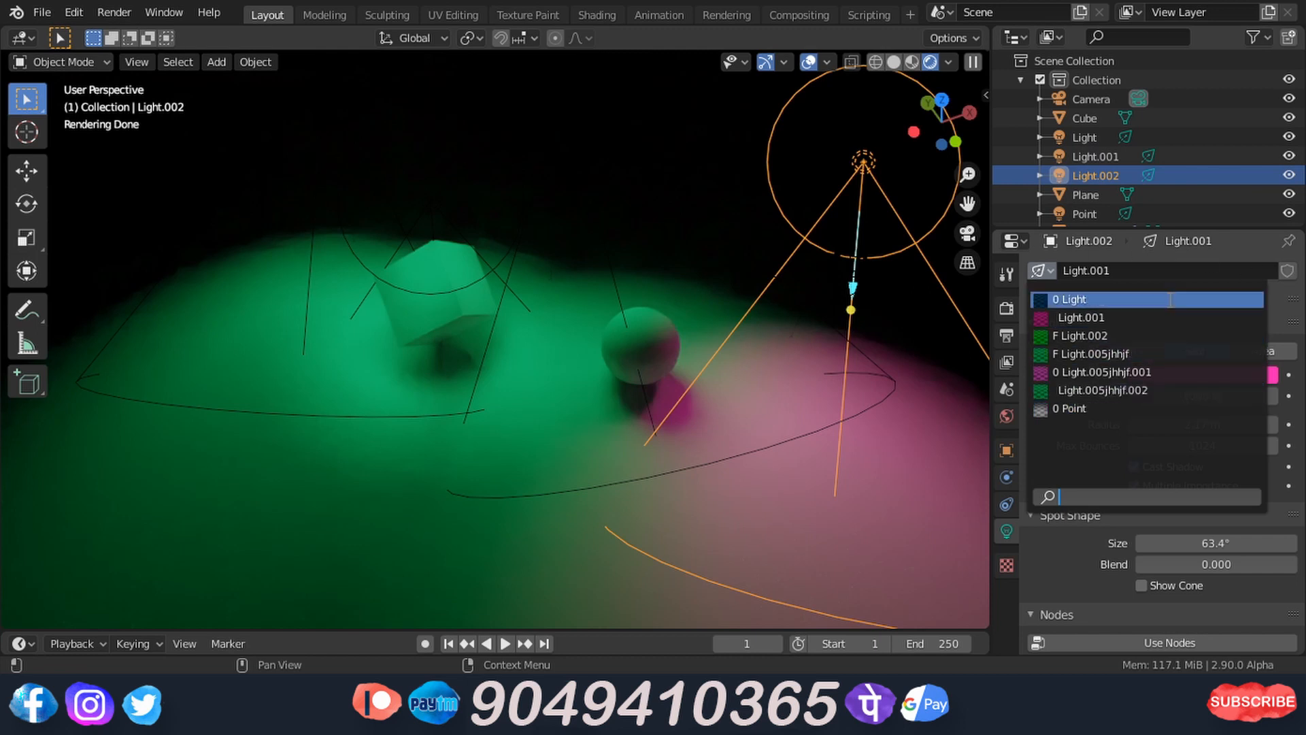
key(Return)
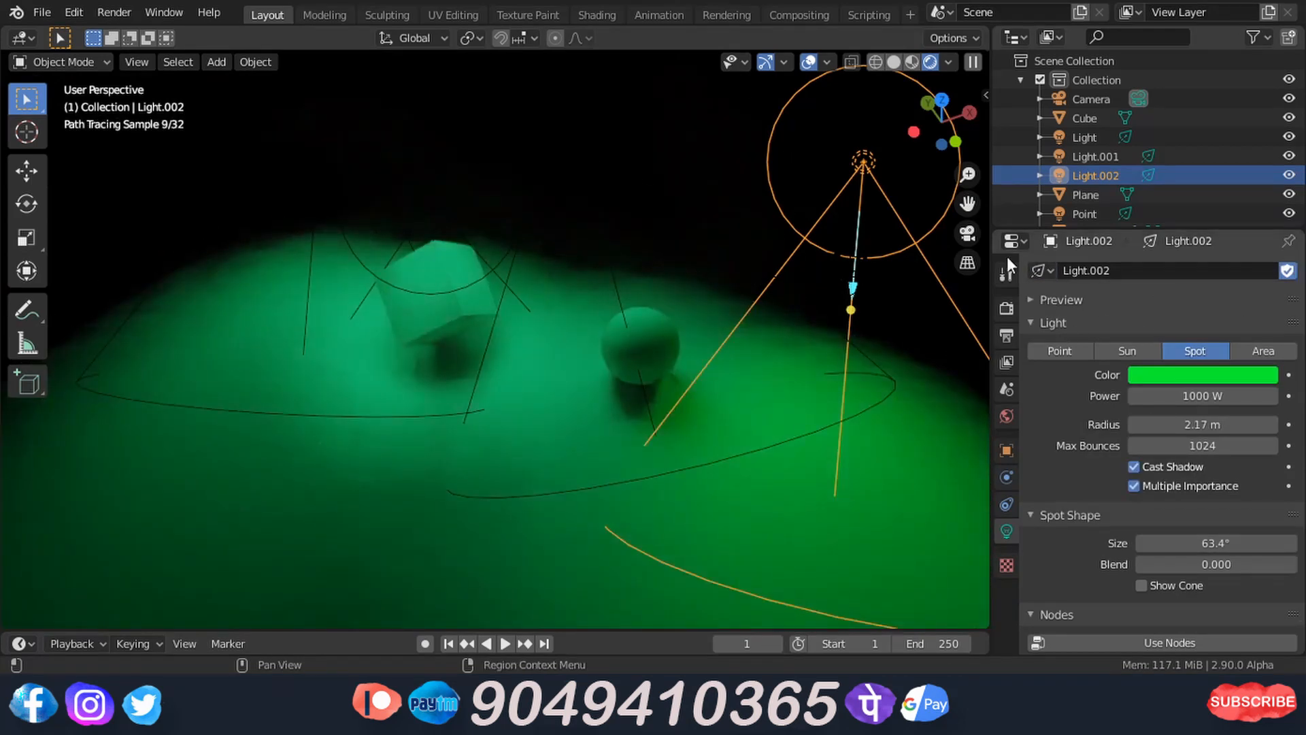
Try the Light.005jhhjf data block on the Light.002 object and replace it with the unused Light data block.
click(1039, 270)
key(Down)
key(Return)
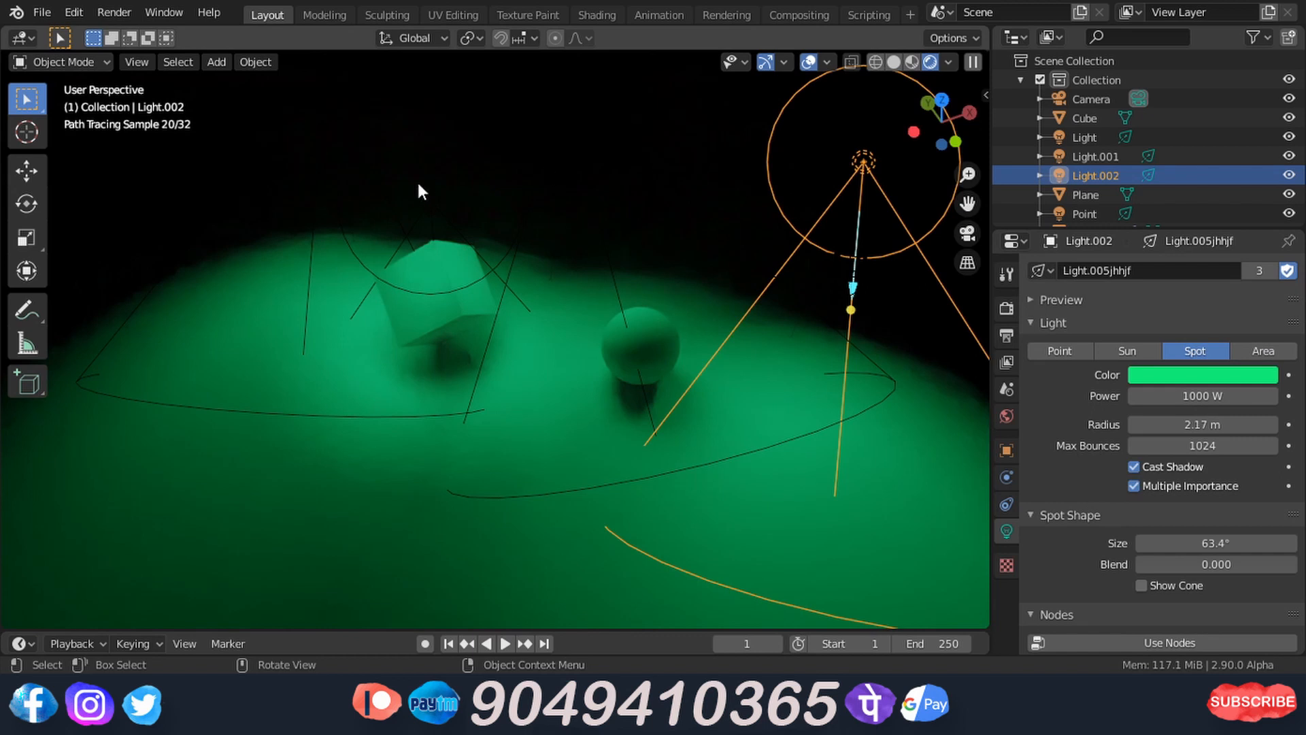
click(1044, 270)
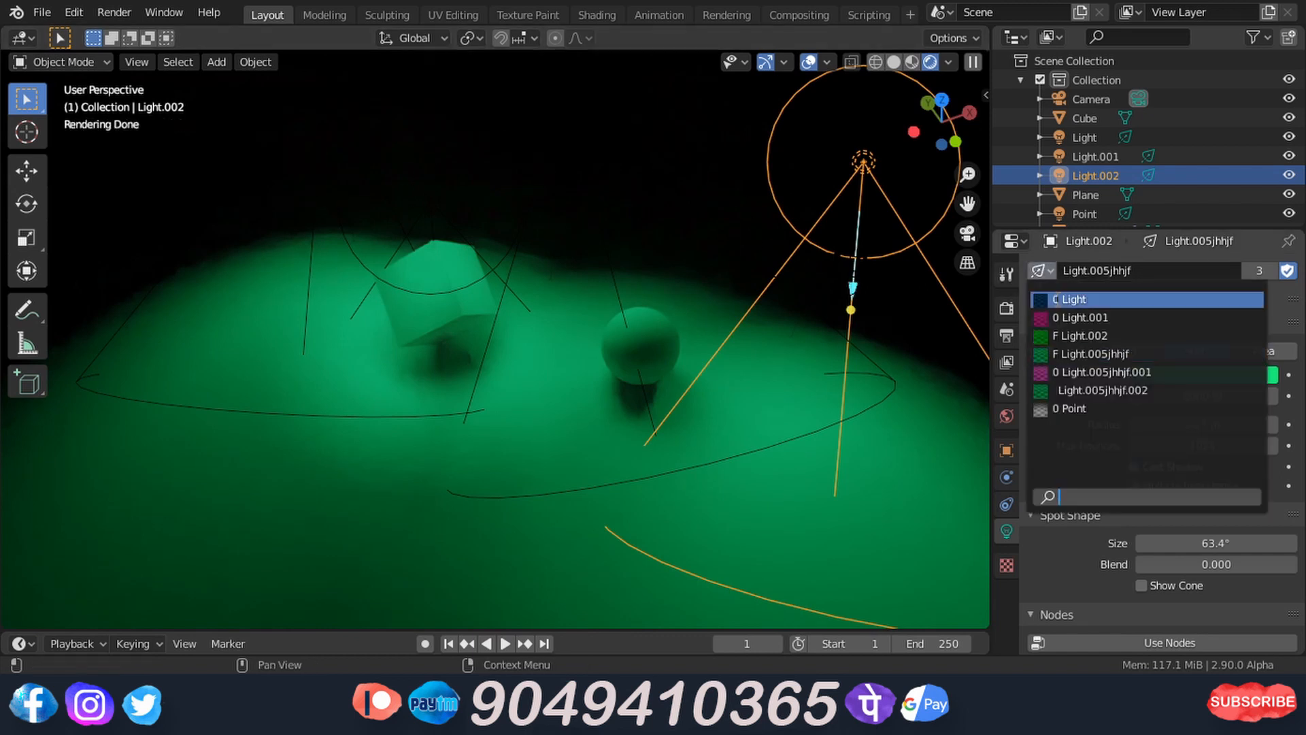
click(1056, 299)
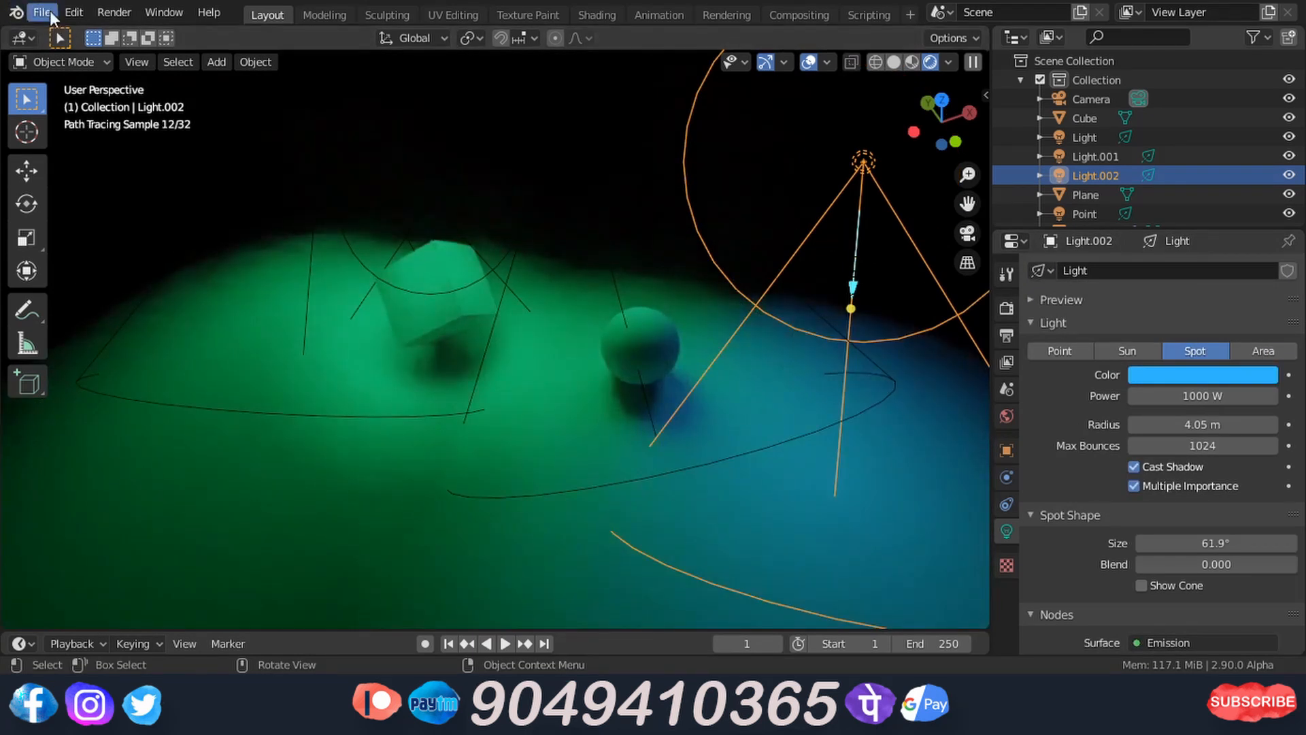
Save the file and reopen untitled.blend from the recent files.
click(51, 13)
click(83, 140)
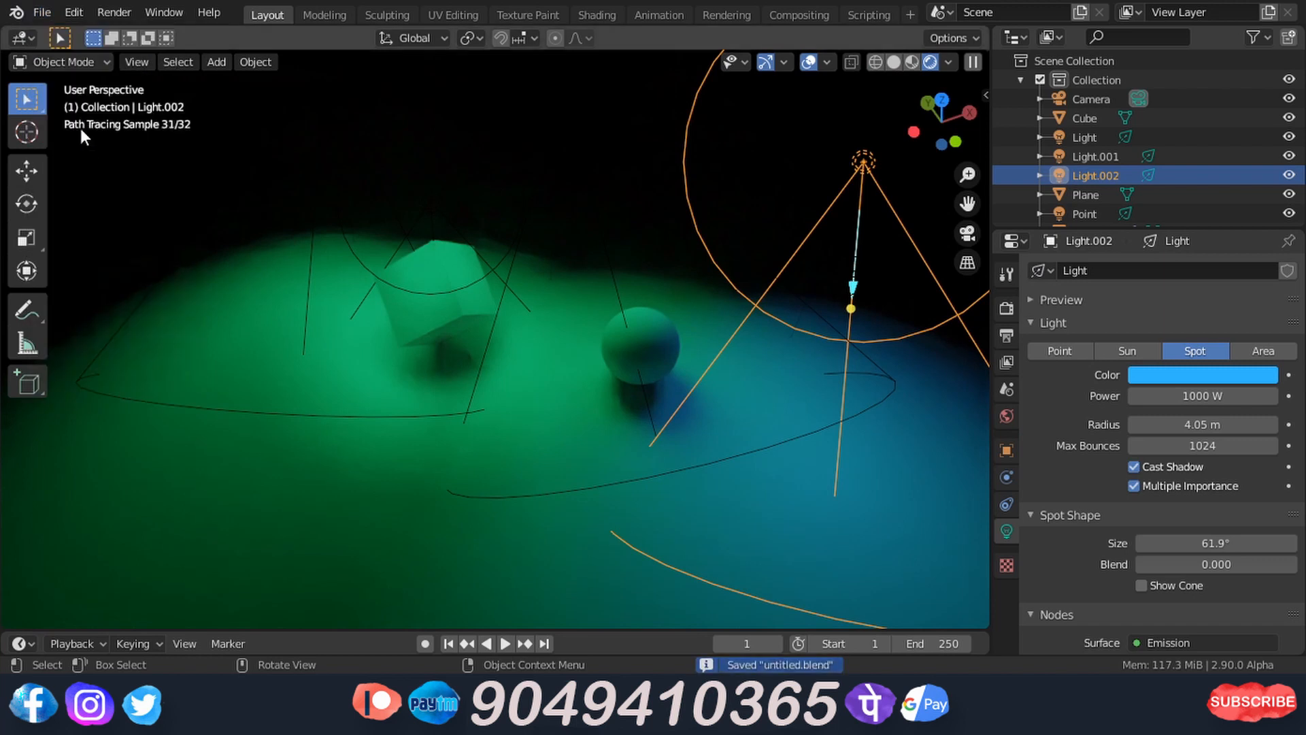
click(49, 13)
mouse_move(79, 71)
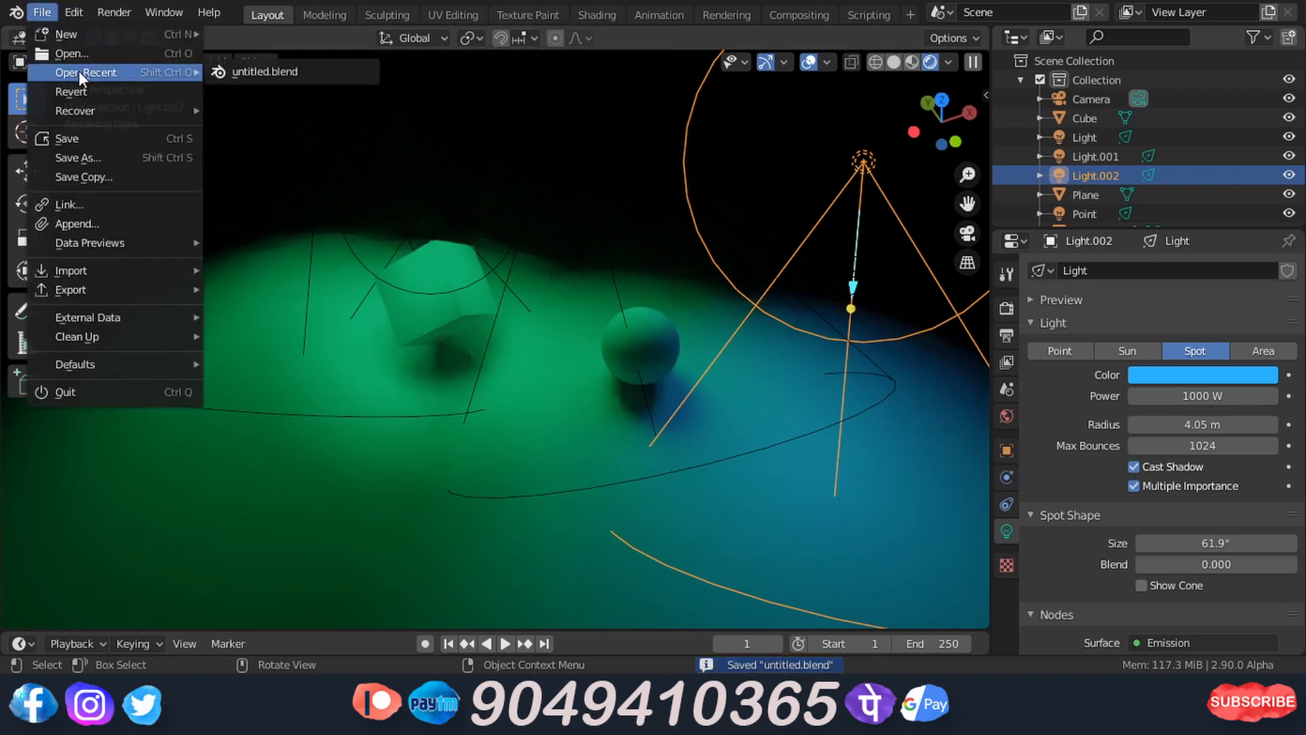
click(278, 74)
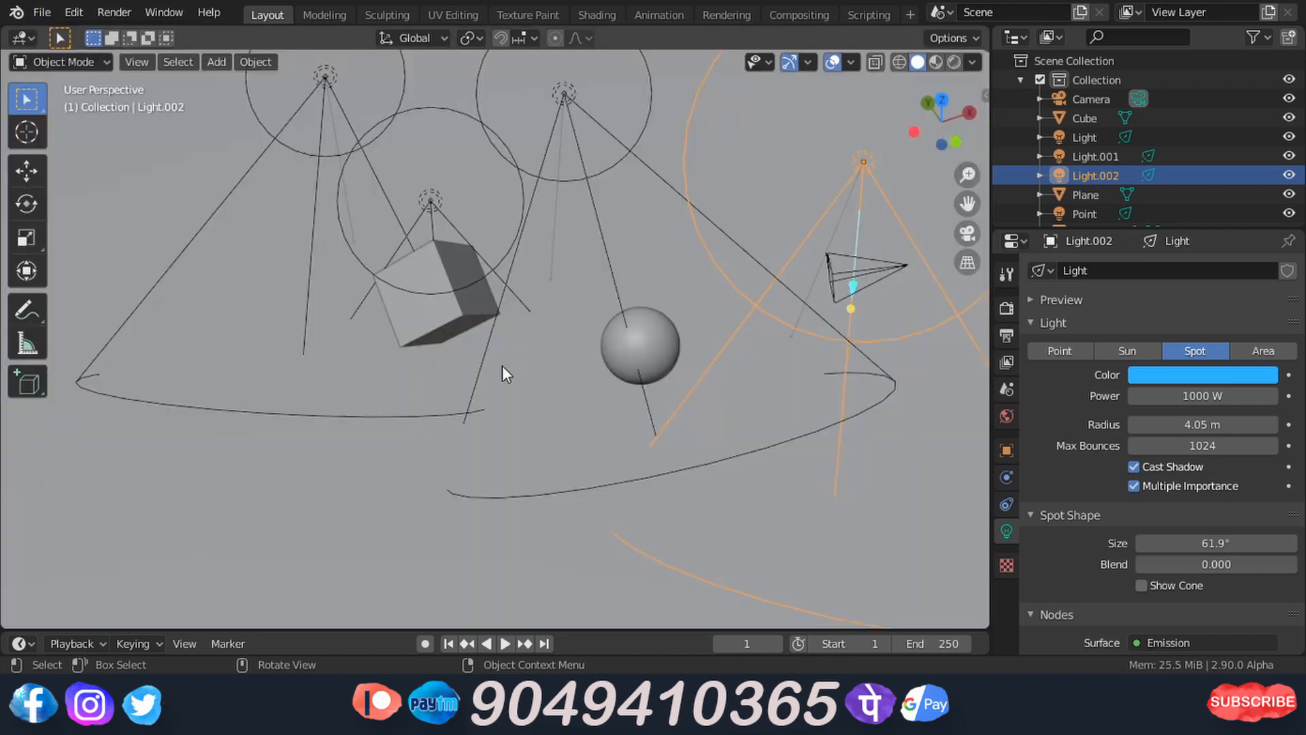
Check which light data blocks remain in the reopened file and assign Light.005jhhjf to the Light.002 object.
mouse_move(502, 366)
middle_down()
mouse_move(511, 400)
mouse_move(567, 423)
mouse_move(507, 349)
mouse_move(518, 356)
middle_up()
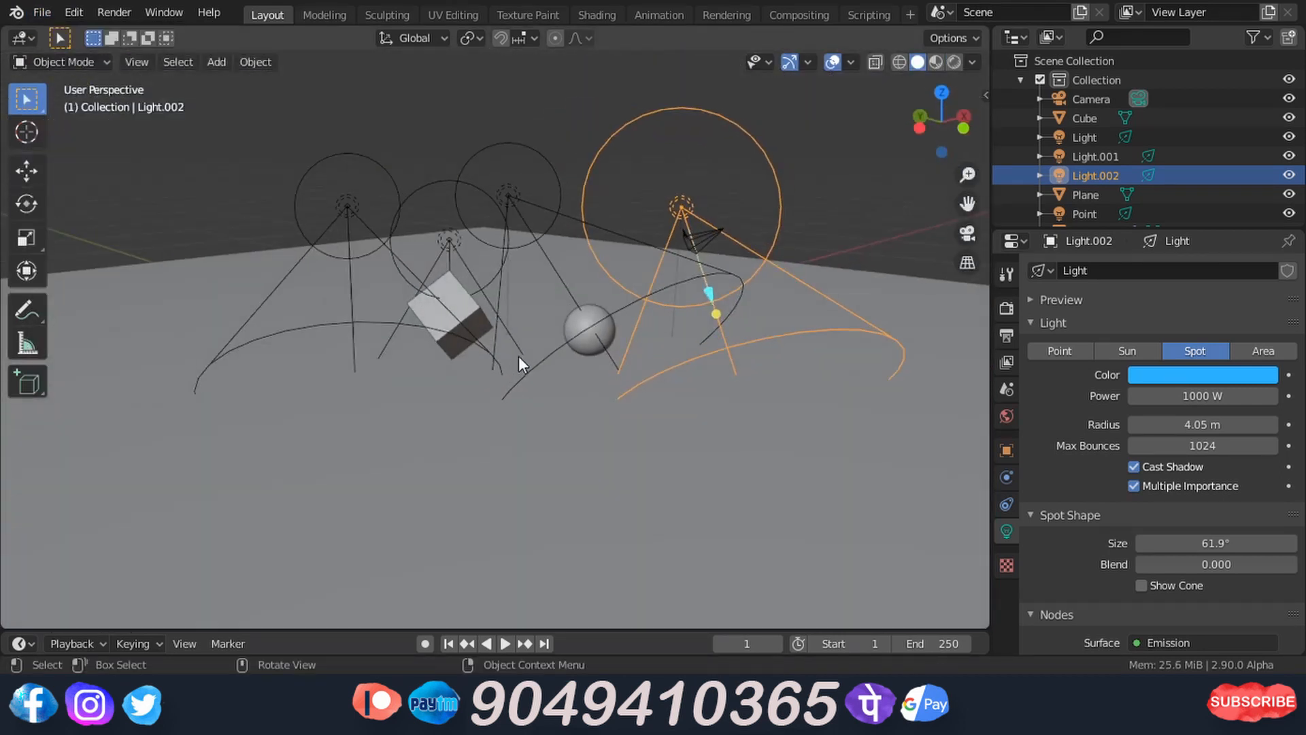
click(1048, 272)
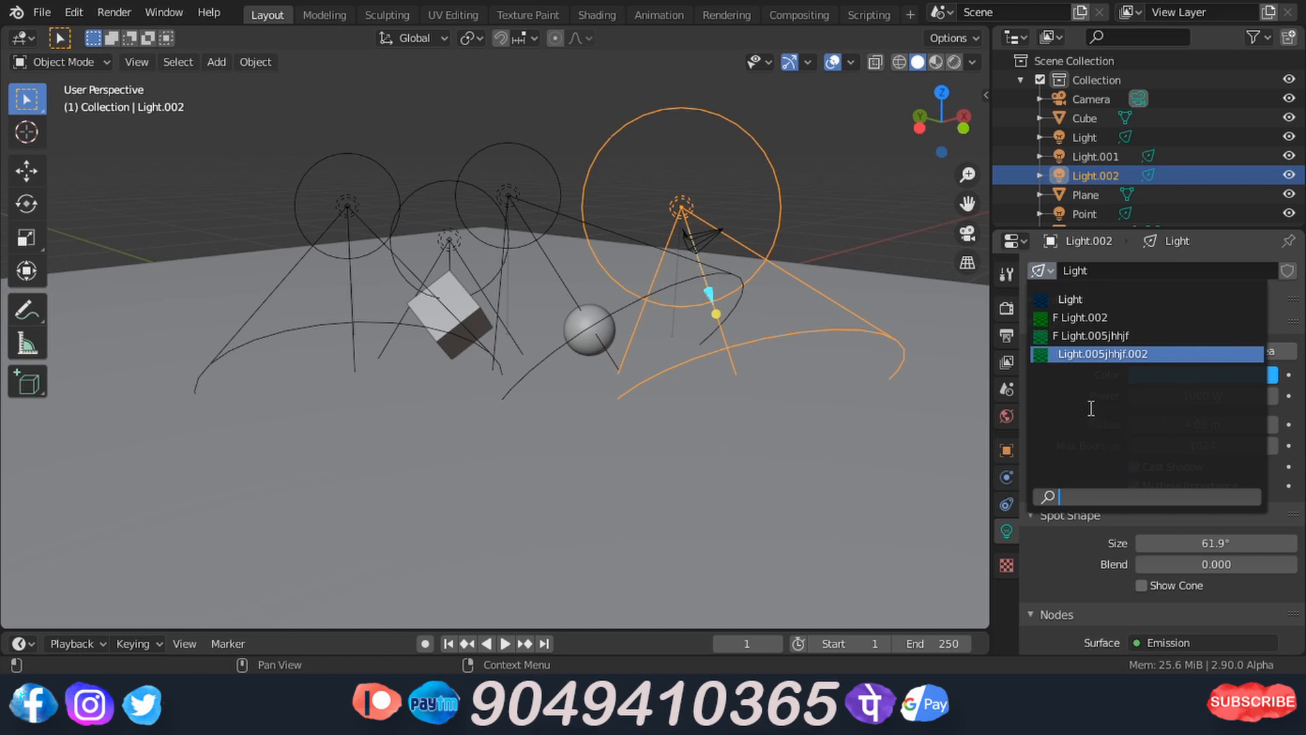
click(1088, 336)
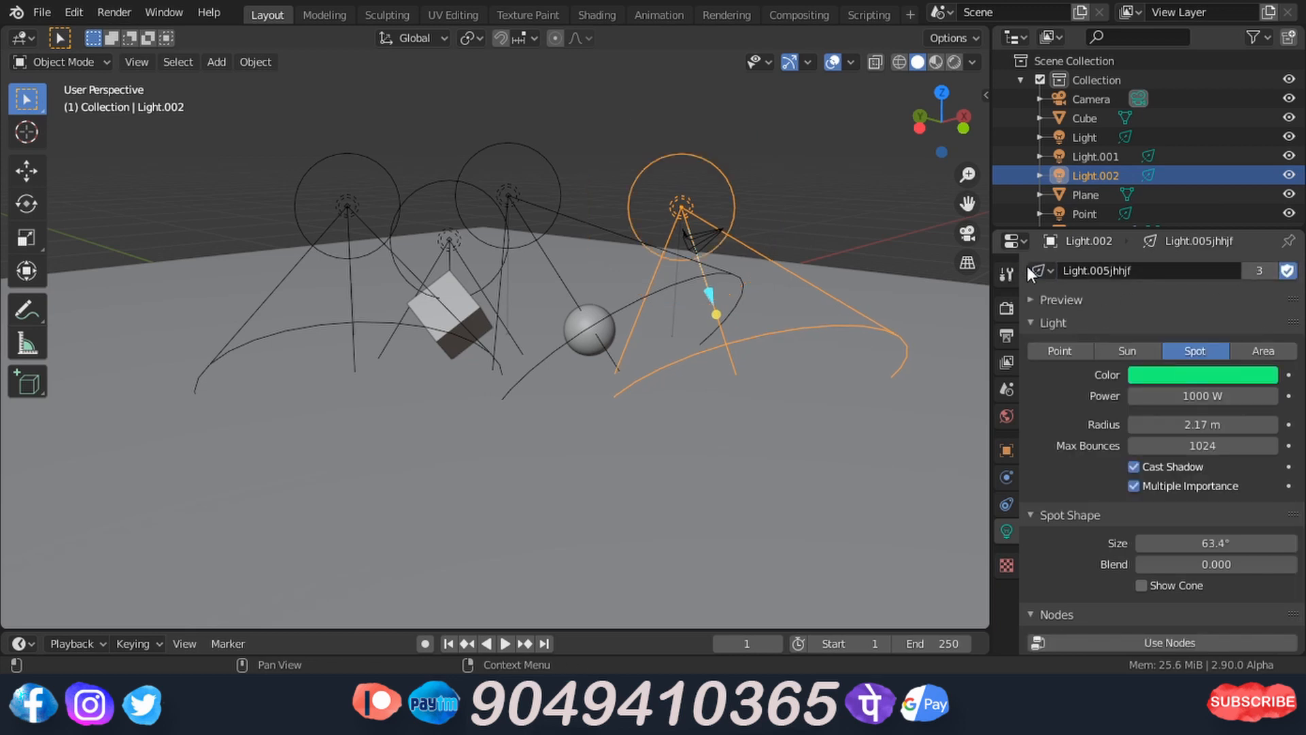
click(1048, 269)
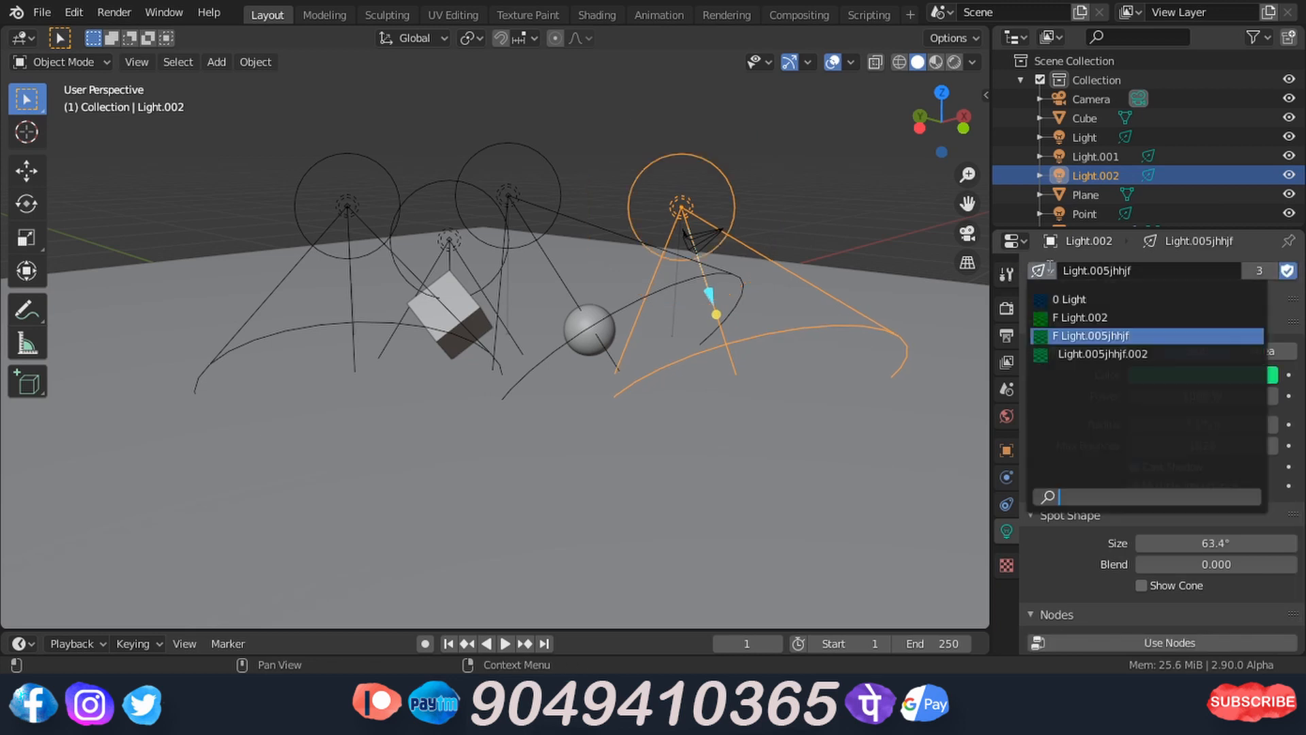
Make the Light.002 object's light data a single-user copy and set its color to hot pink.
click(1259, 269)
click(1259, 269)
click(1042, 270)
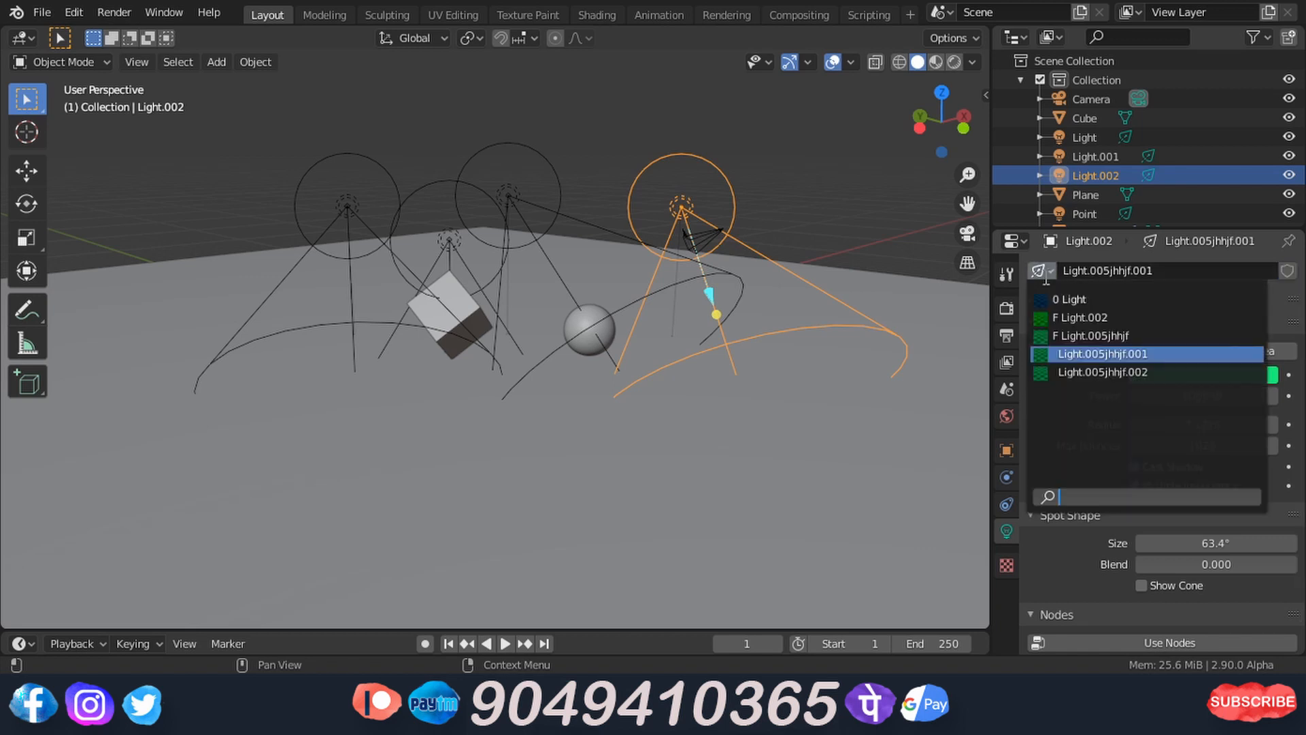
click(1270, 326)
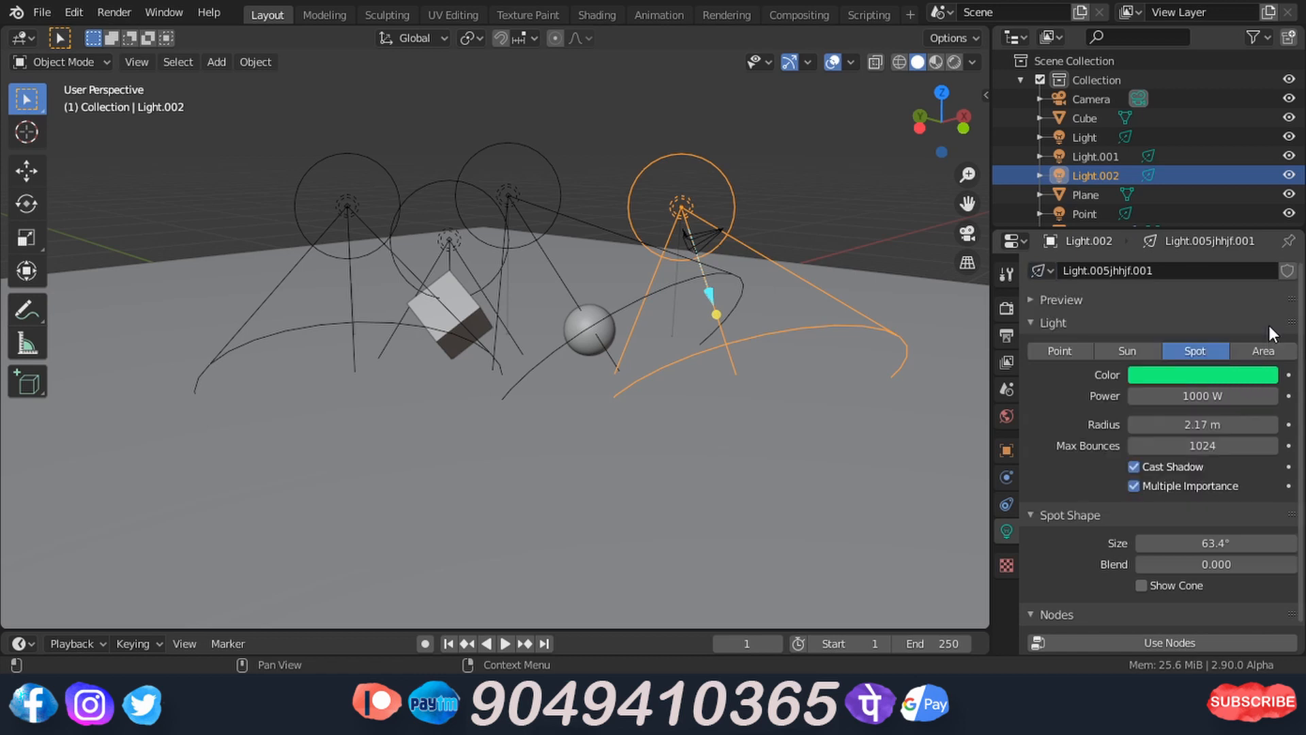
click(1224, 373)
click(1195, 247)
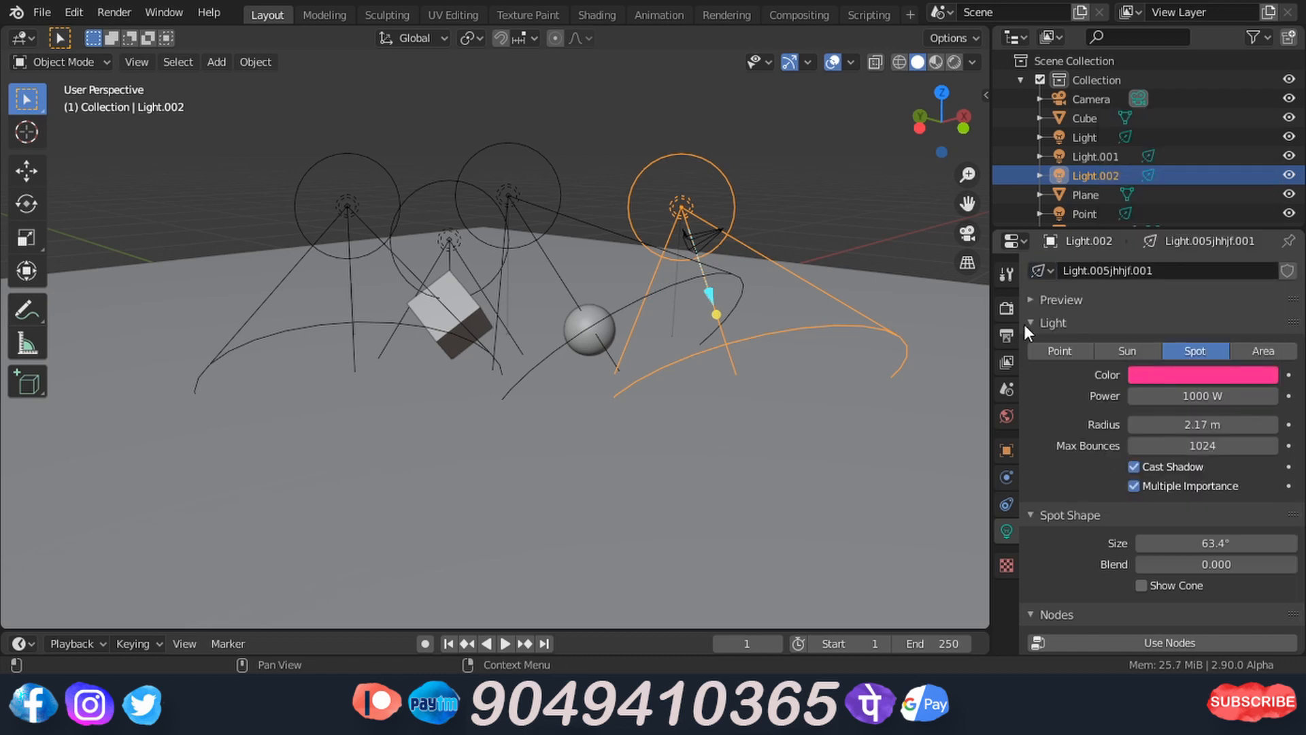
Enable the fake user on the Light.005jhhjf.001 data block and save the file.
click(1050, 272)
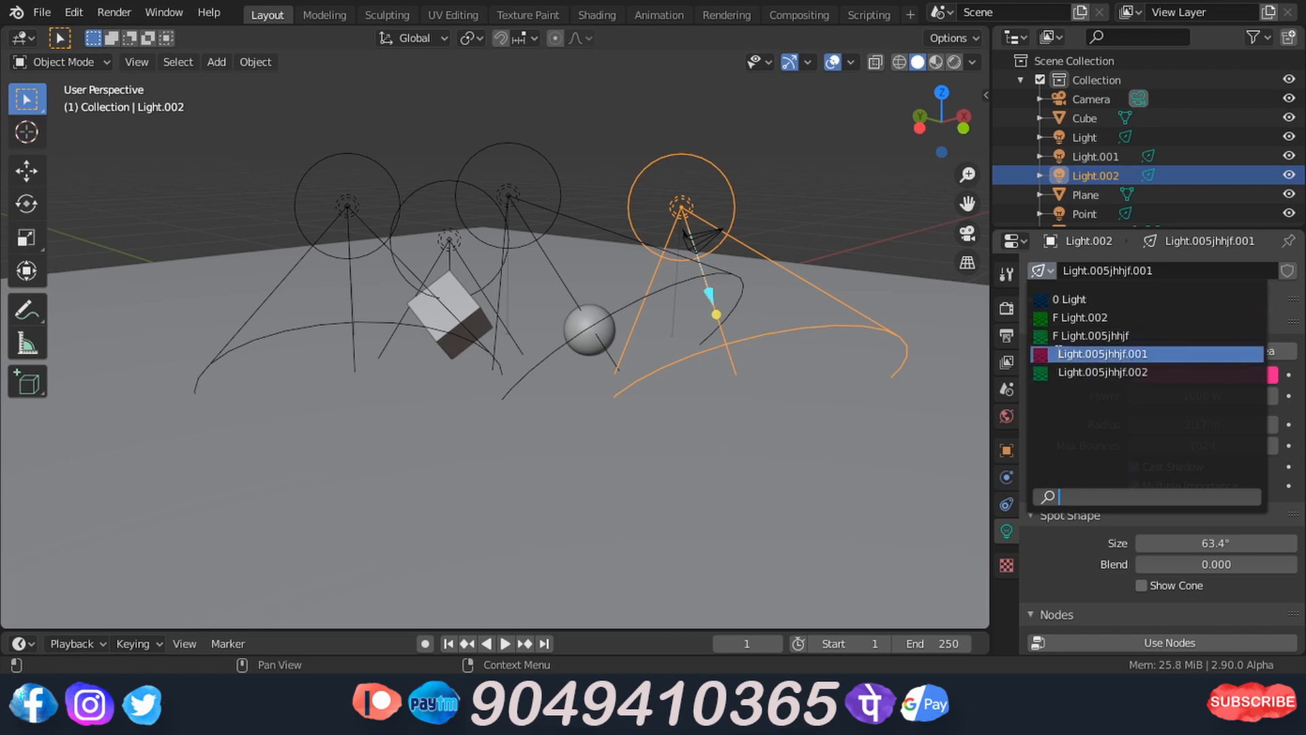
click(1079, 352)
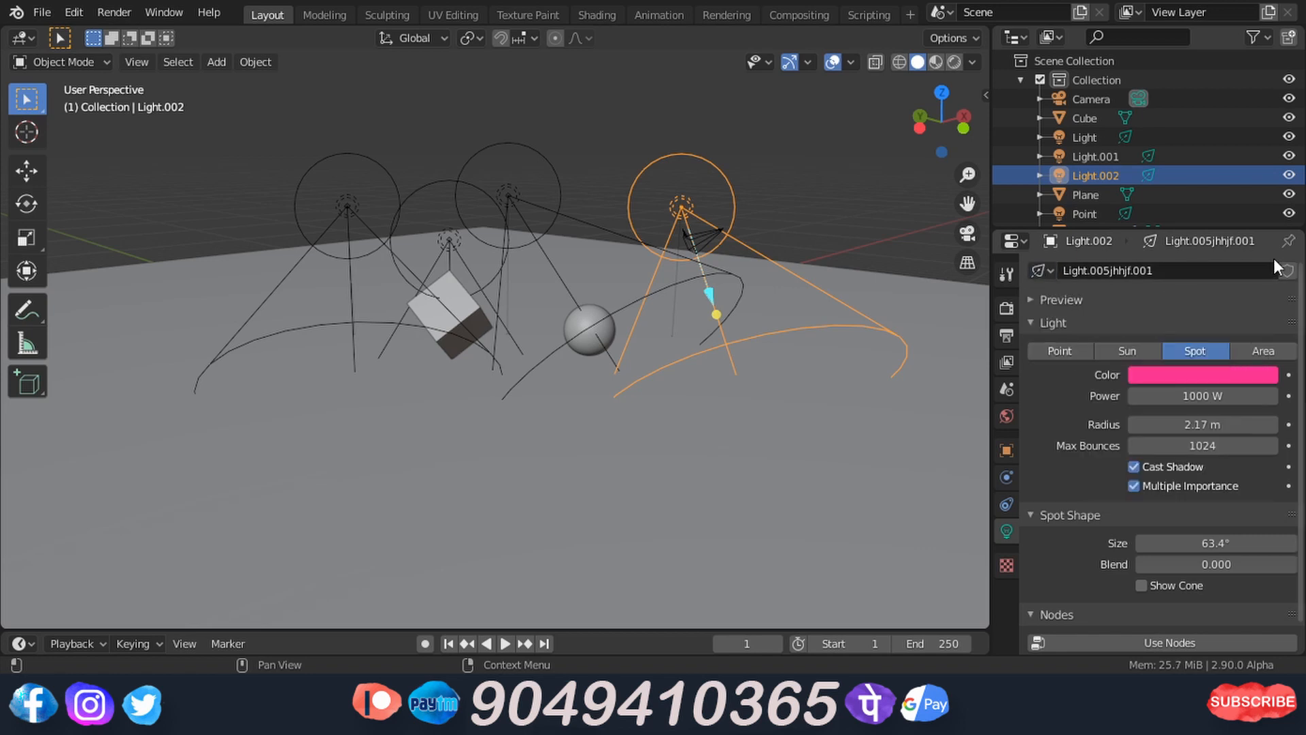
click(1287, 271)
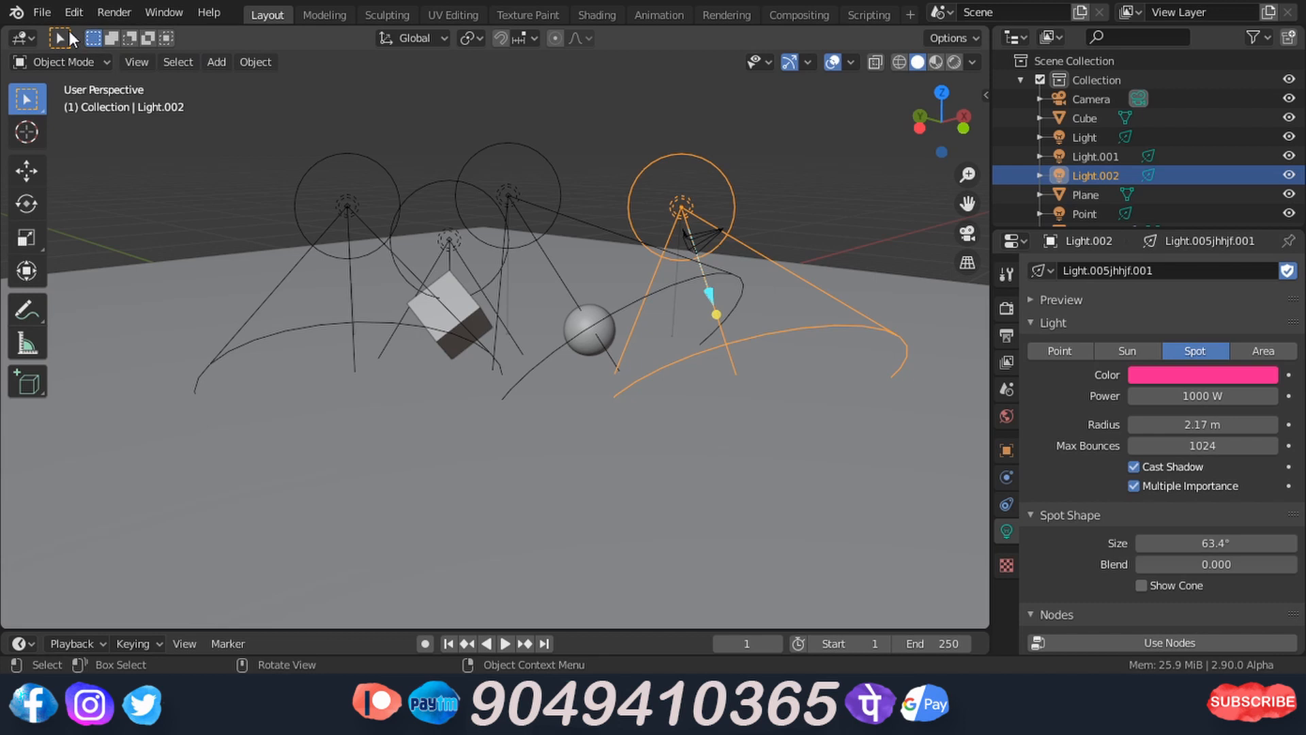
click(40, 13)
click(76, 135)
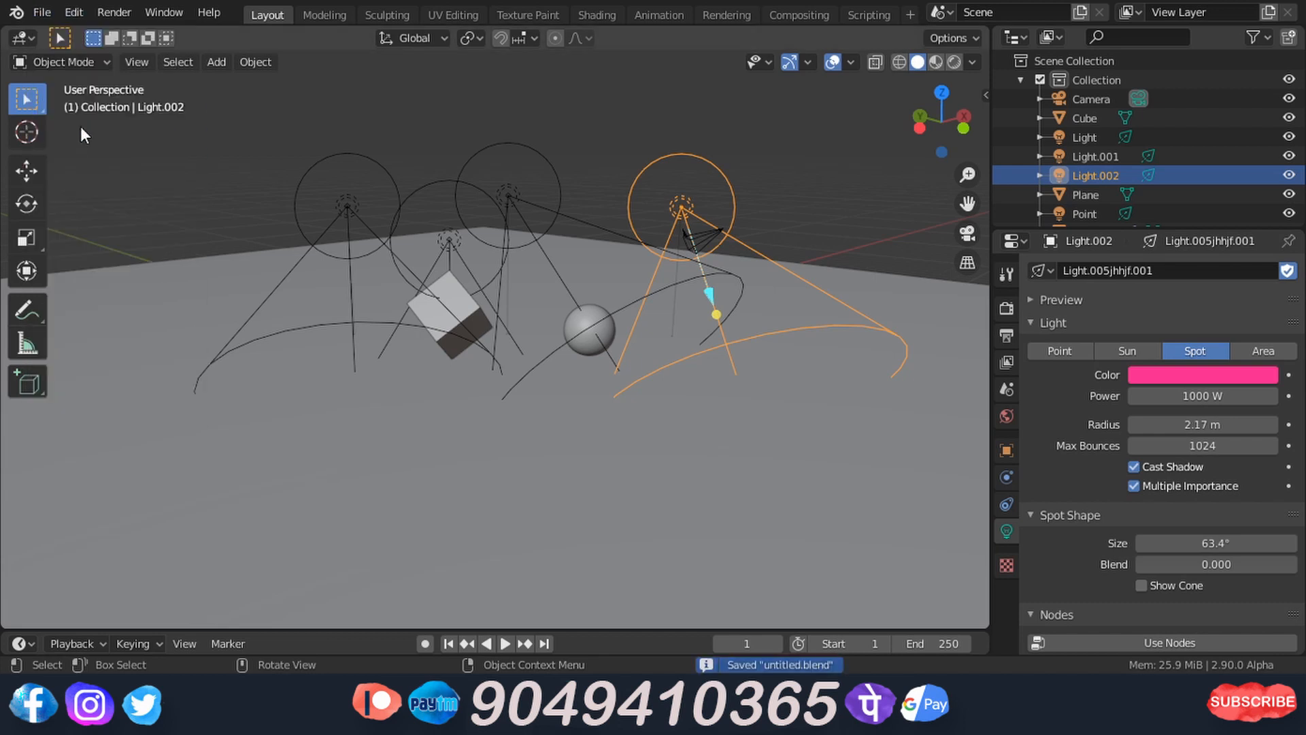
Reopen untitled.blend from the recent files and check which light data blocks remain available for the Light.002 object.
click(48, 15)
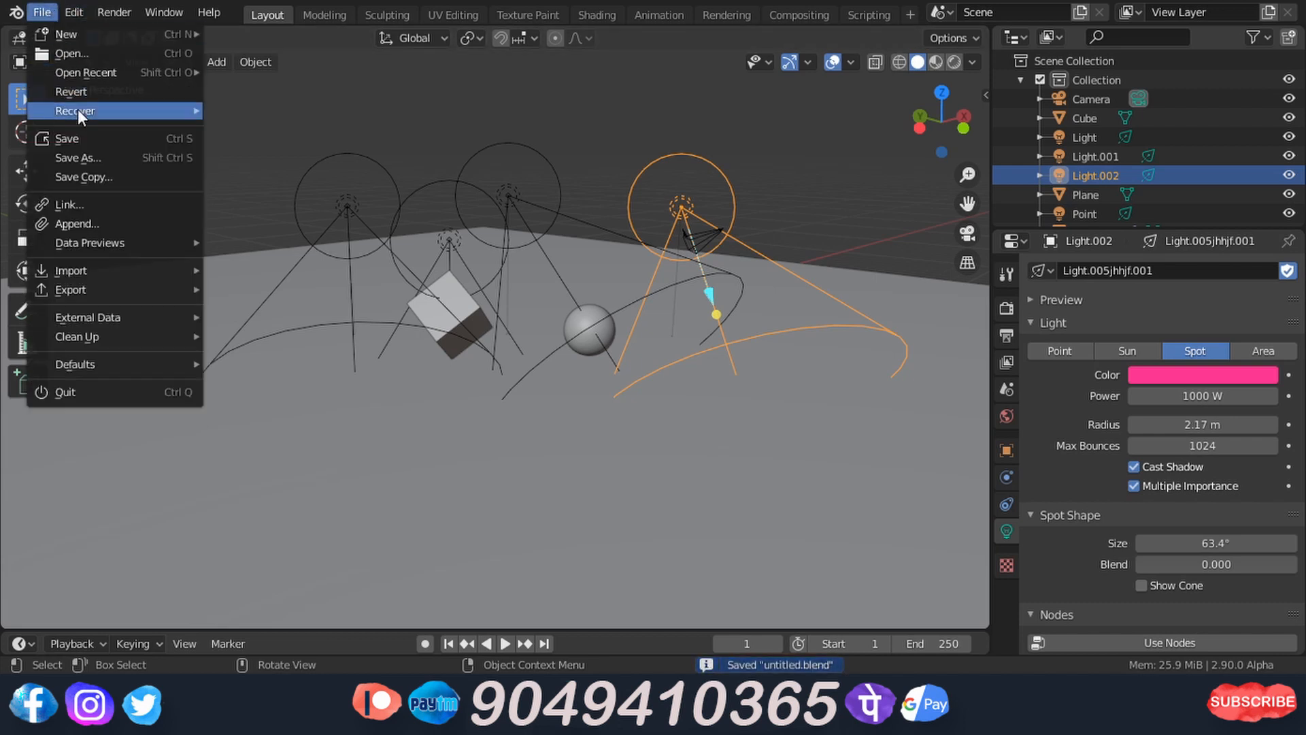
mouse_move(96, 71)
click(271, 71)
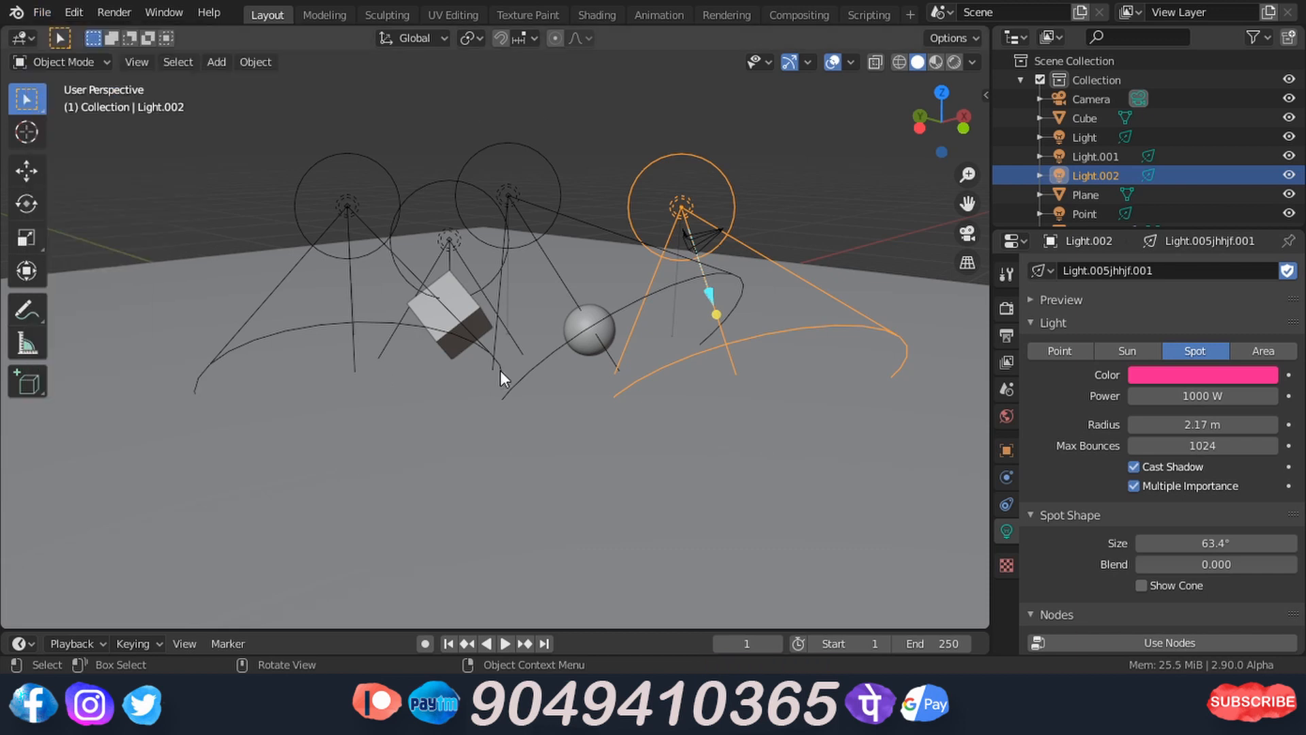
middle_drag(423, 297, 419, 347)
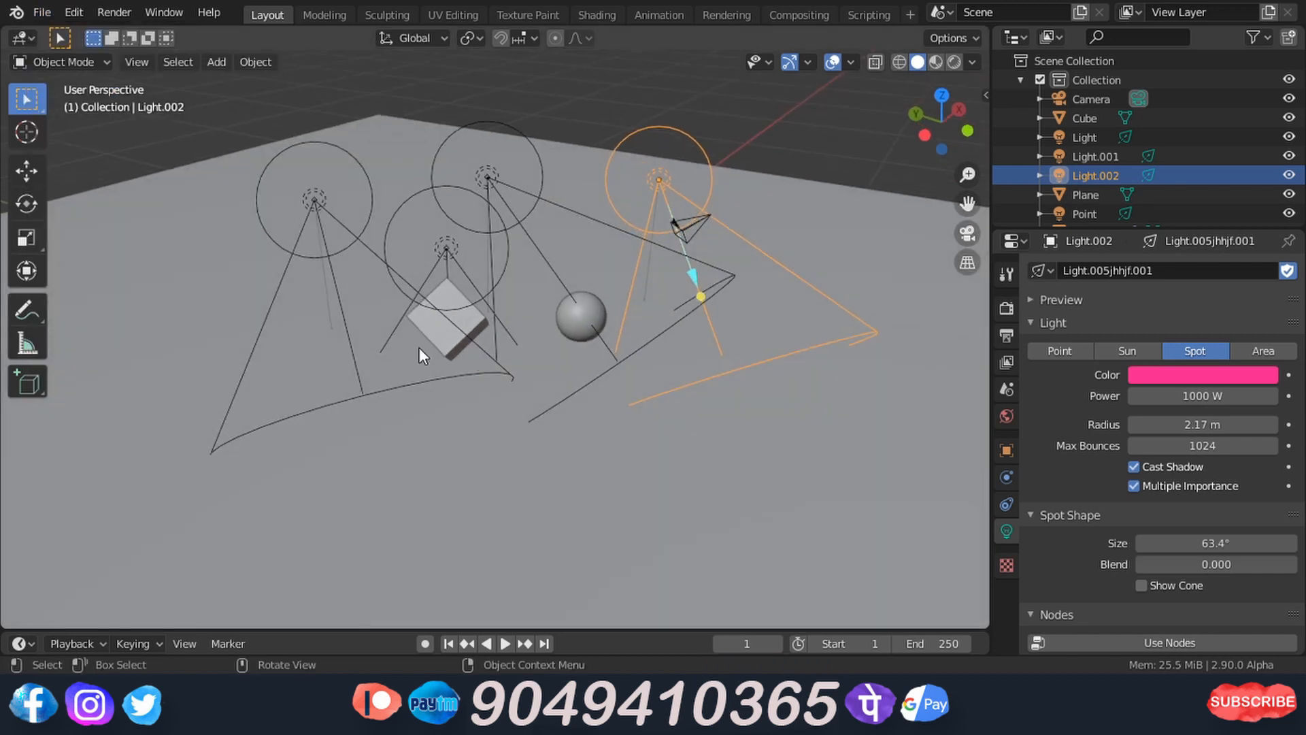
click(1039, 271)
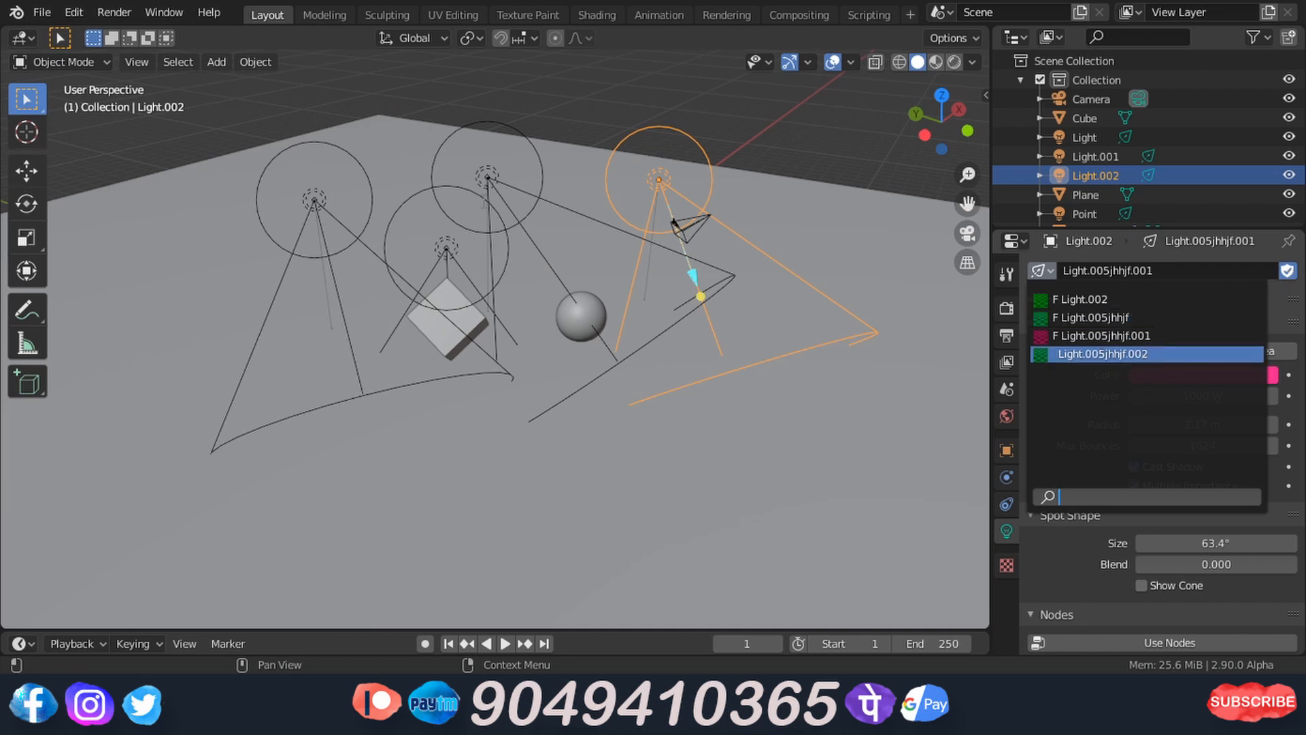
click(589, 67)
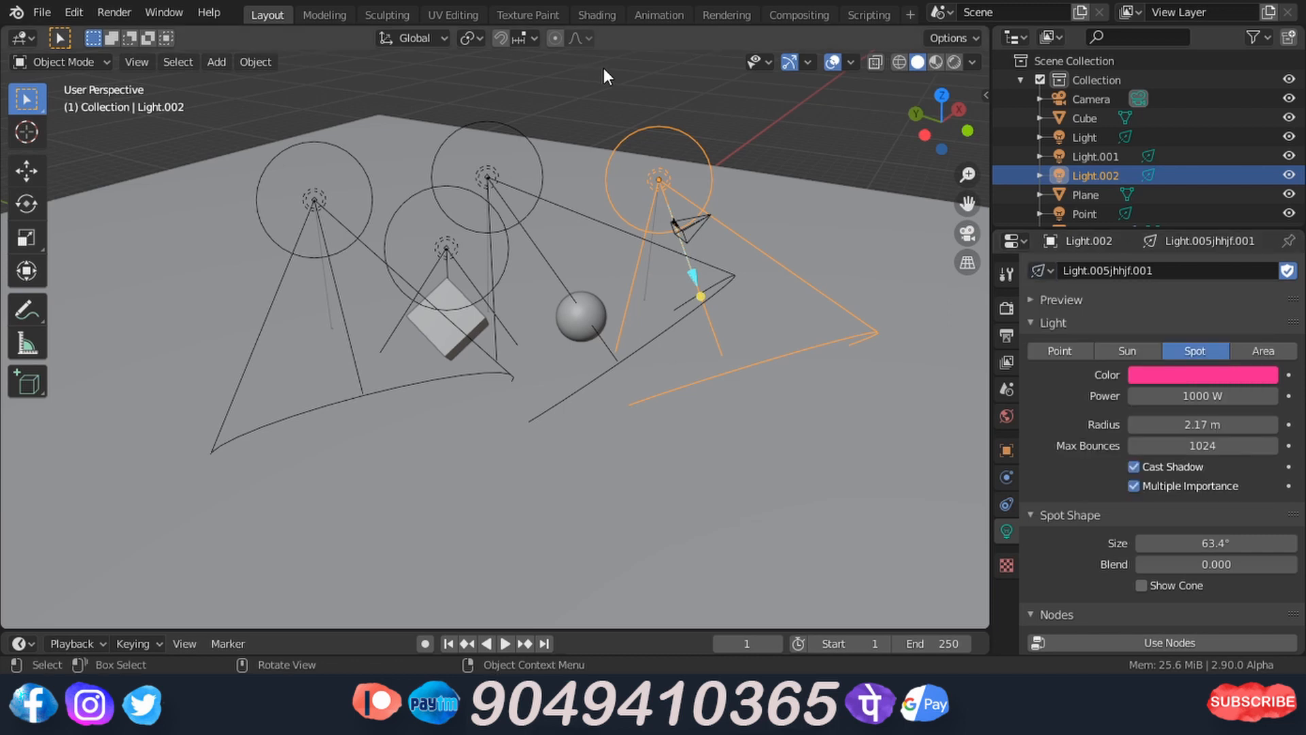
Pin the Light.005jhhjf.001 properties, select the sphere, cube and plane in turn, and unpin the properties.
click(1289, 242)
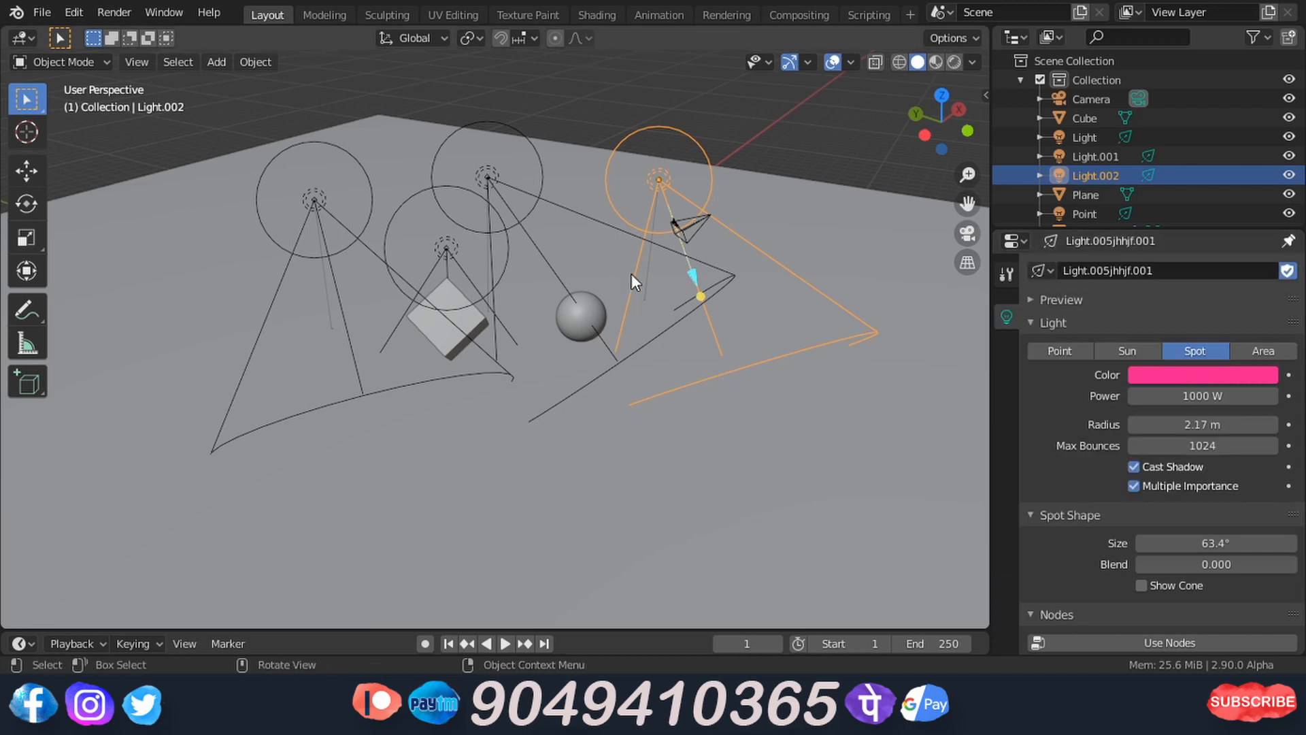
click(575, 319)
click(418, 332)
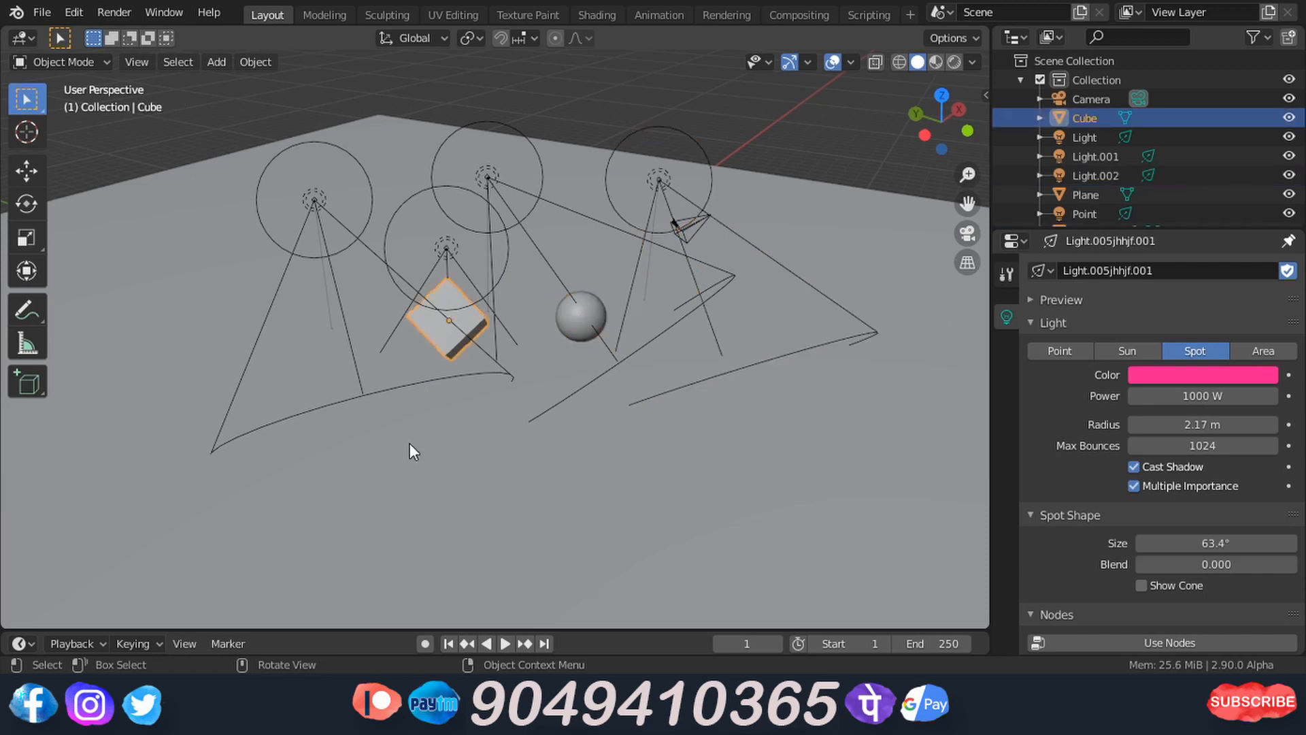
click(195, 356)
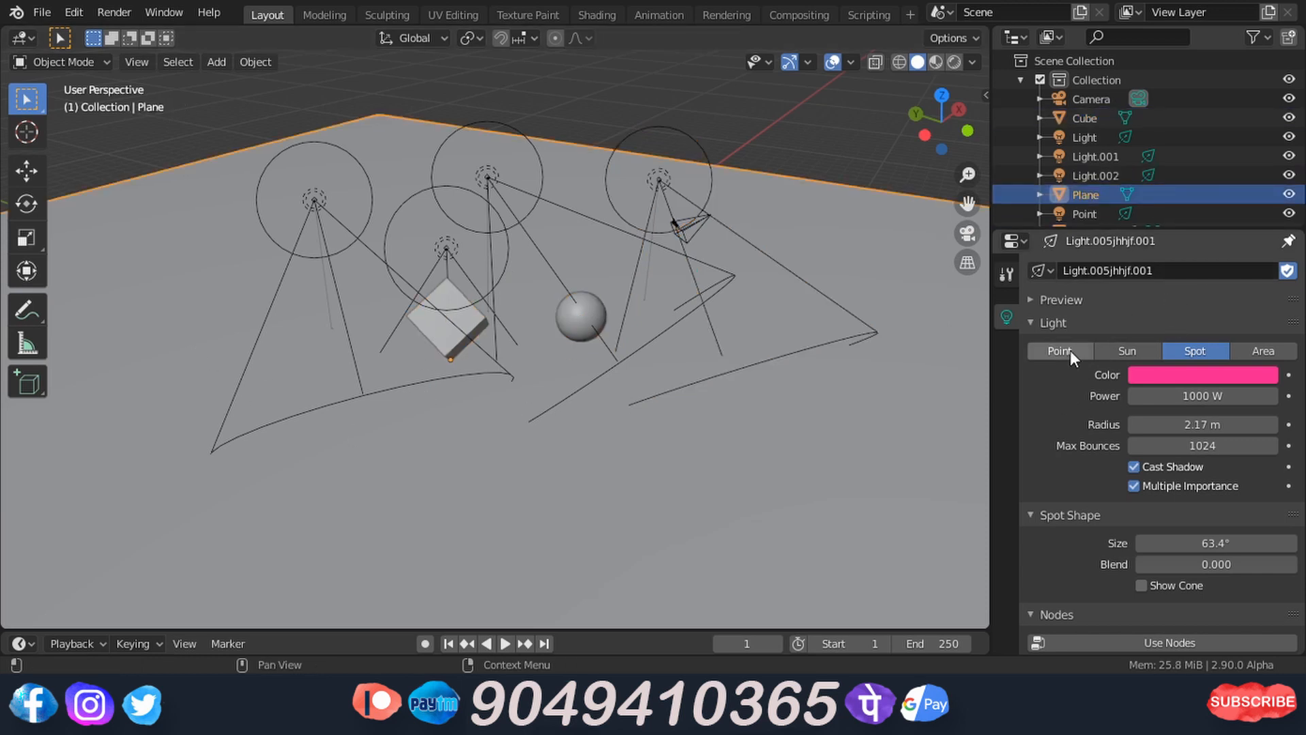
click(1289, 241)
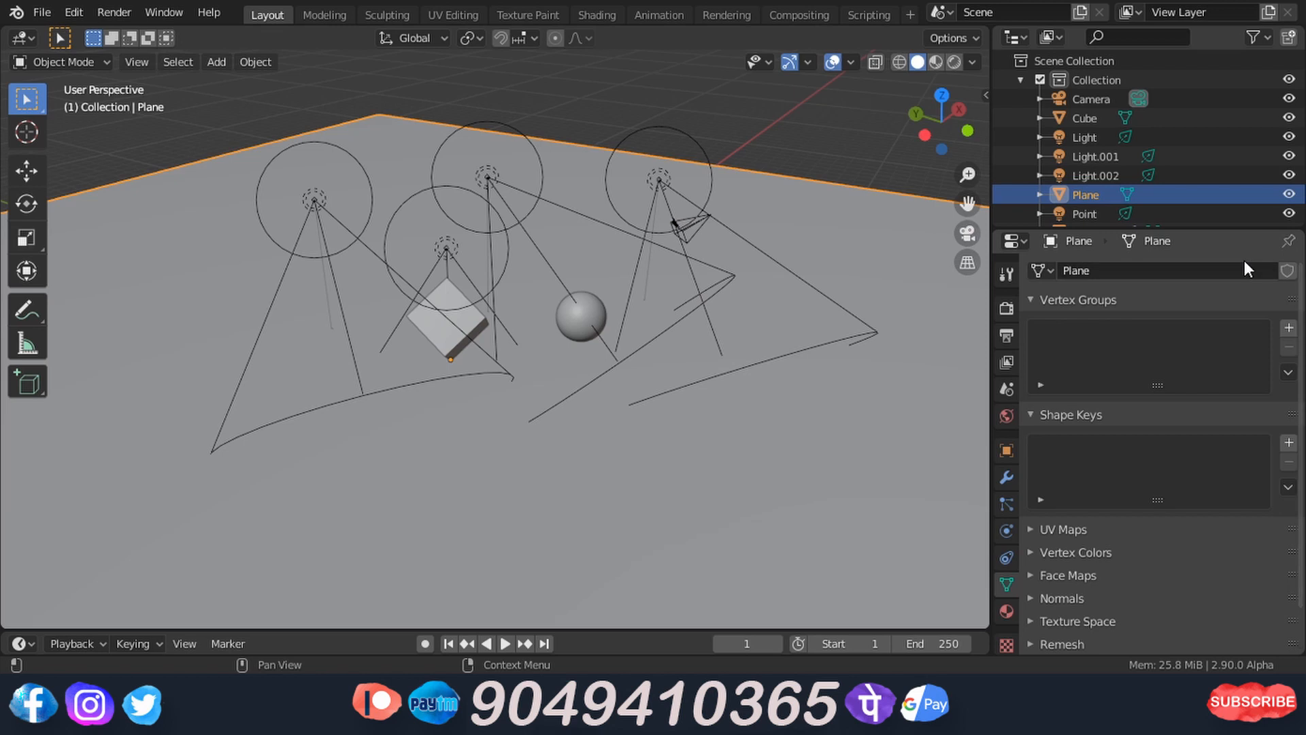
Select the sphere and cube to compare their data properties, and view the scene and world properties.
click(563, 313)
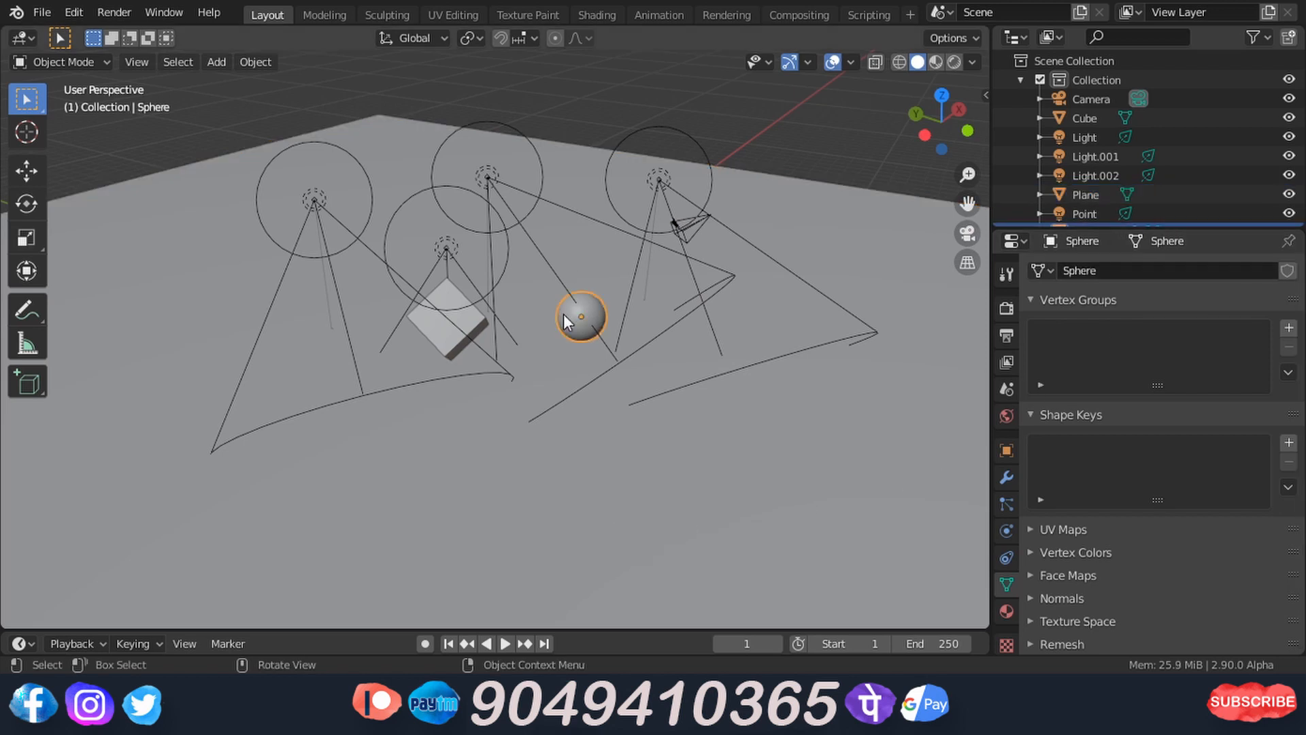
click(441, 332)
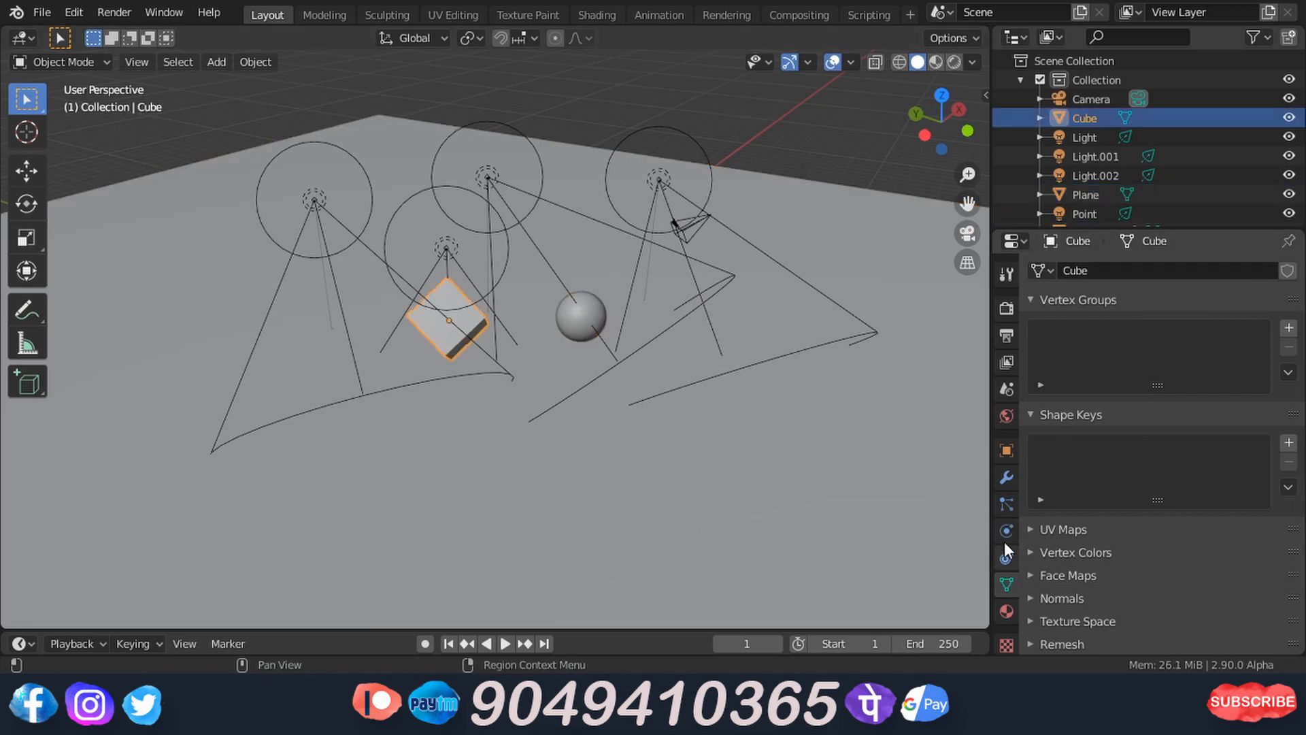
click(1005, 313)
click(1000, 390)
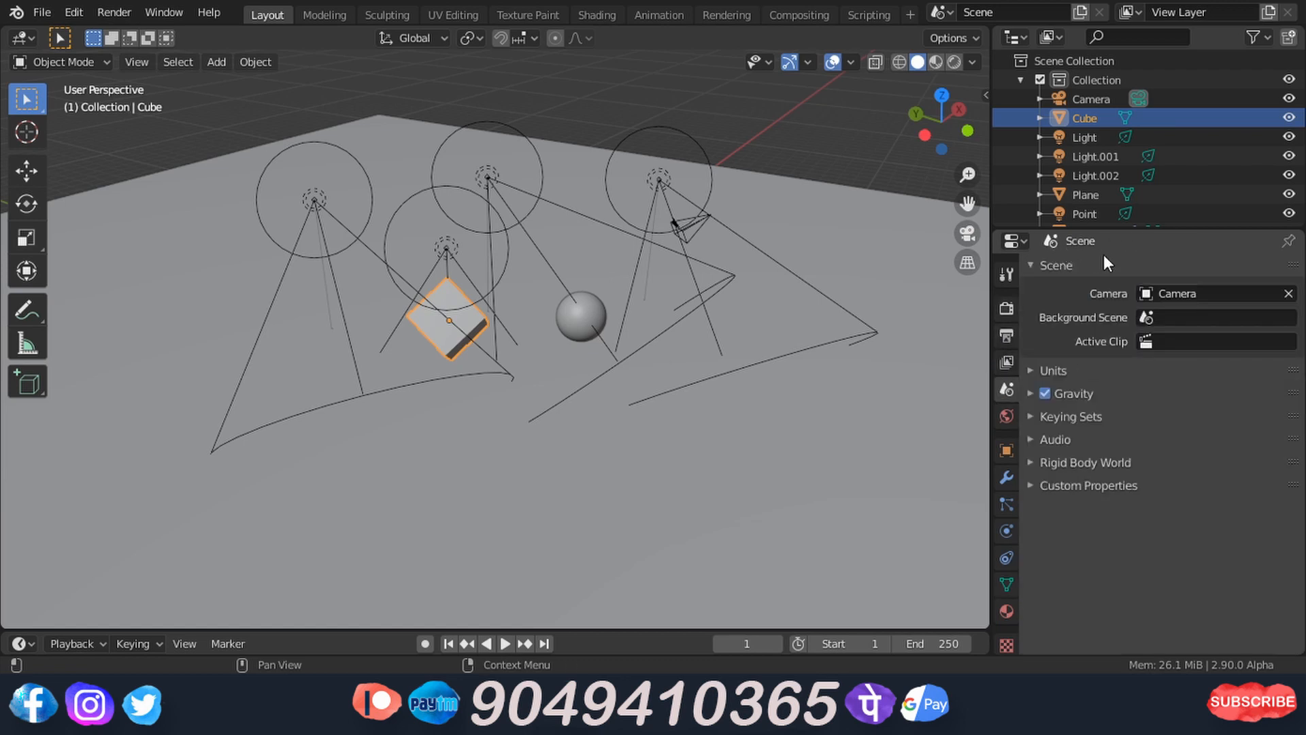
click(1007, 417)
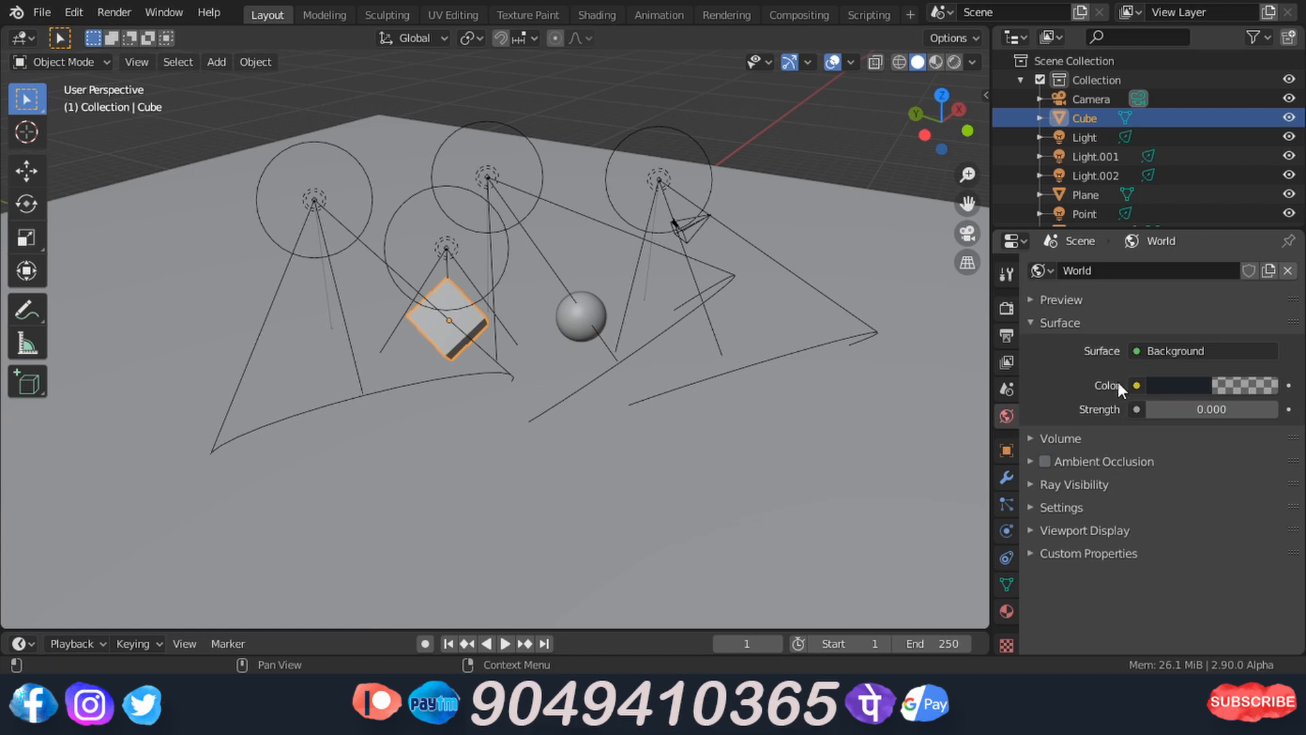
Show the light data properties of the Light.002 spotlight and preview the whole plane in Rendered viewport shading.
click(664, 184)
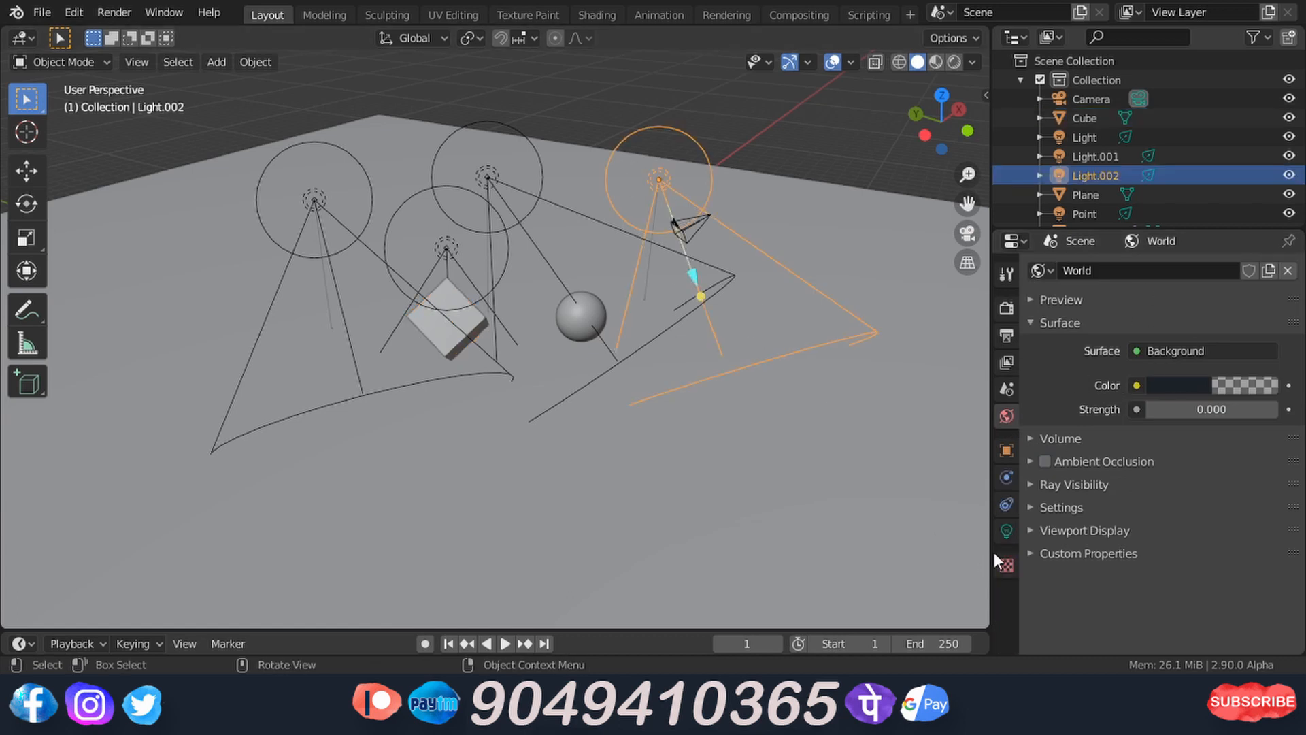
click(1007, 531)
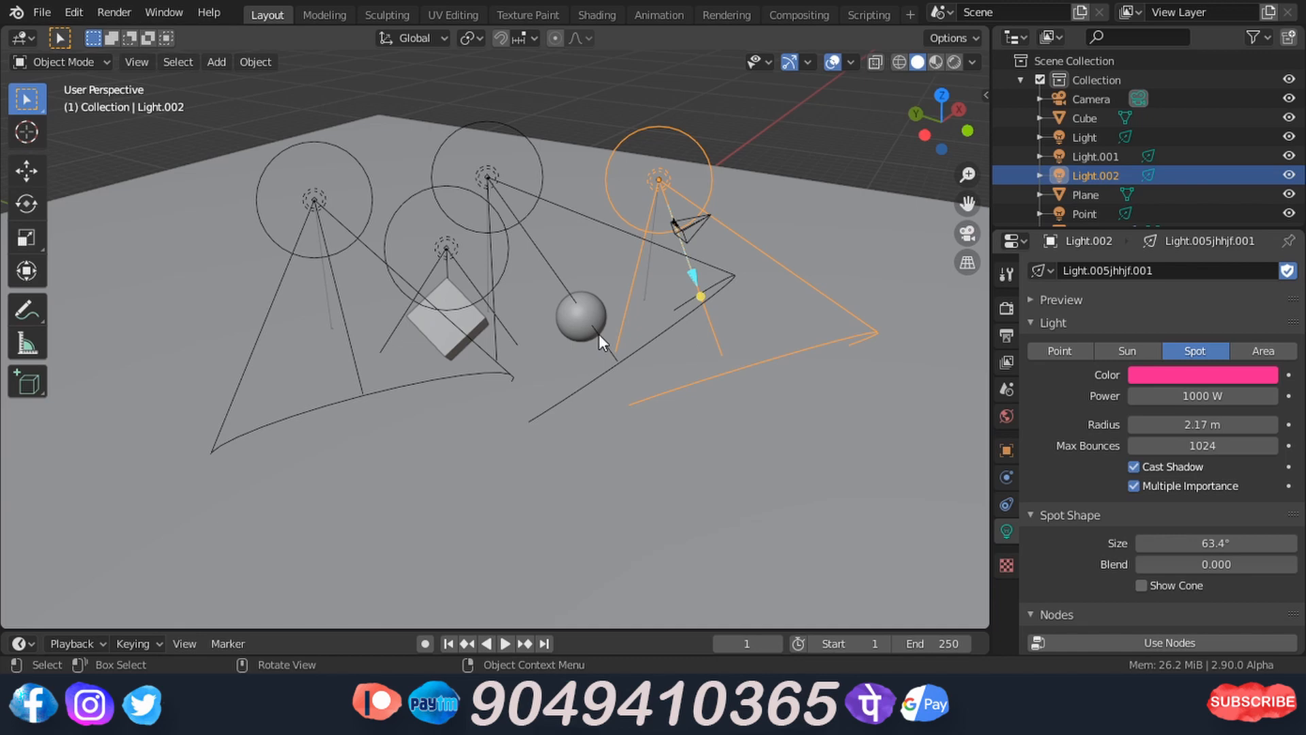
click(953, 62)
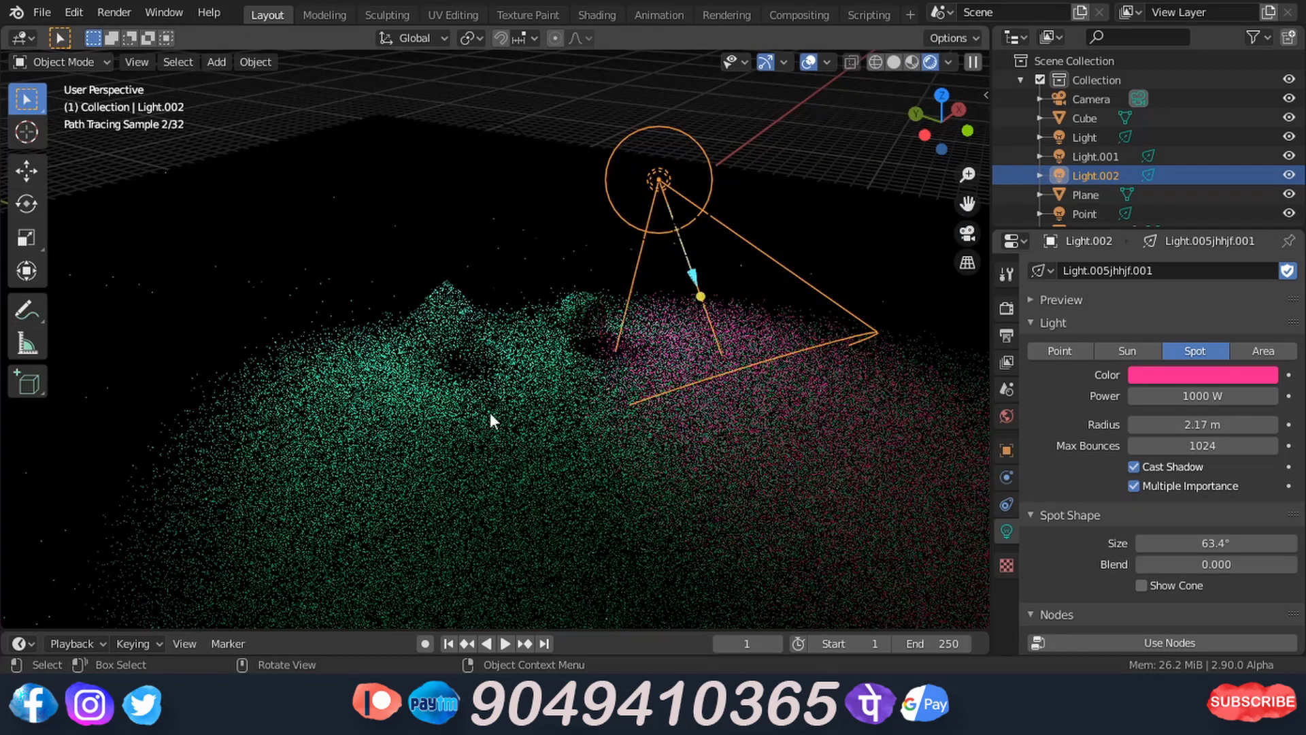
scroll(598, 371, down, 4)
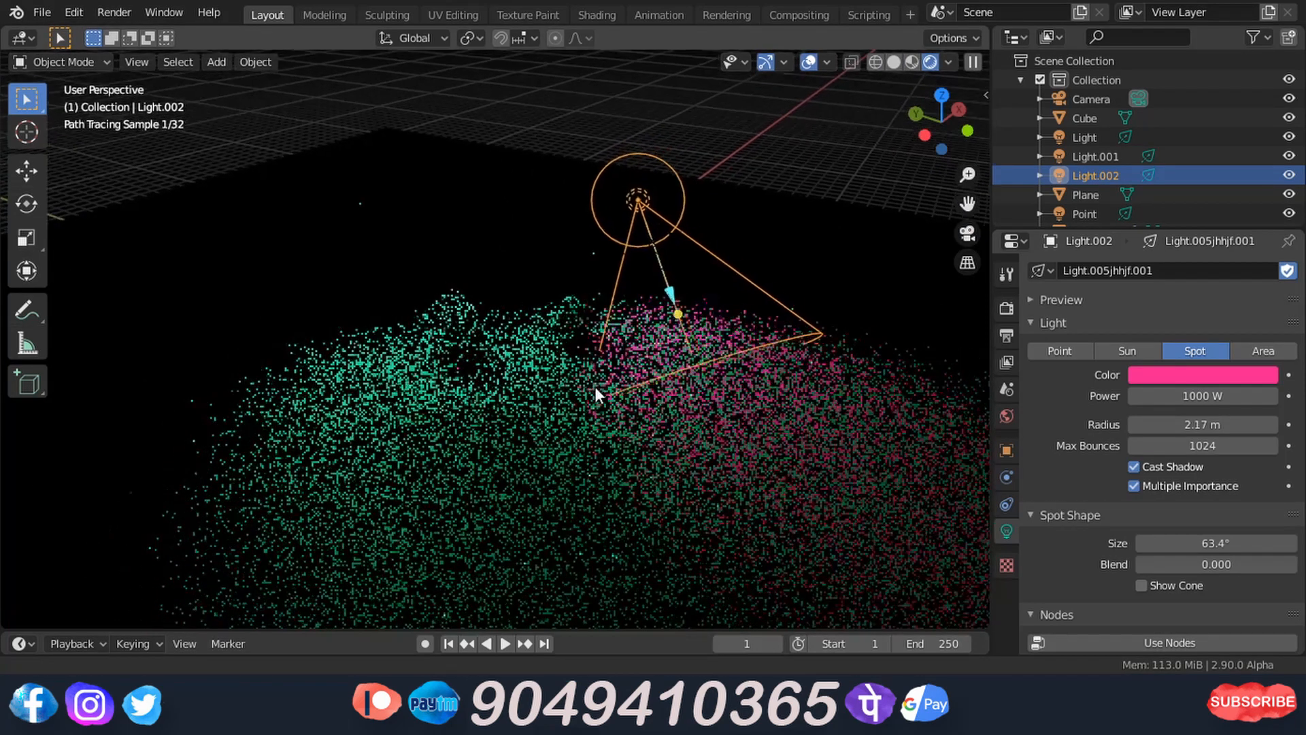
ctrl+middle_drag(581, 460, 525, 430)
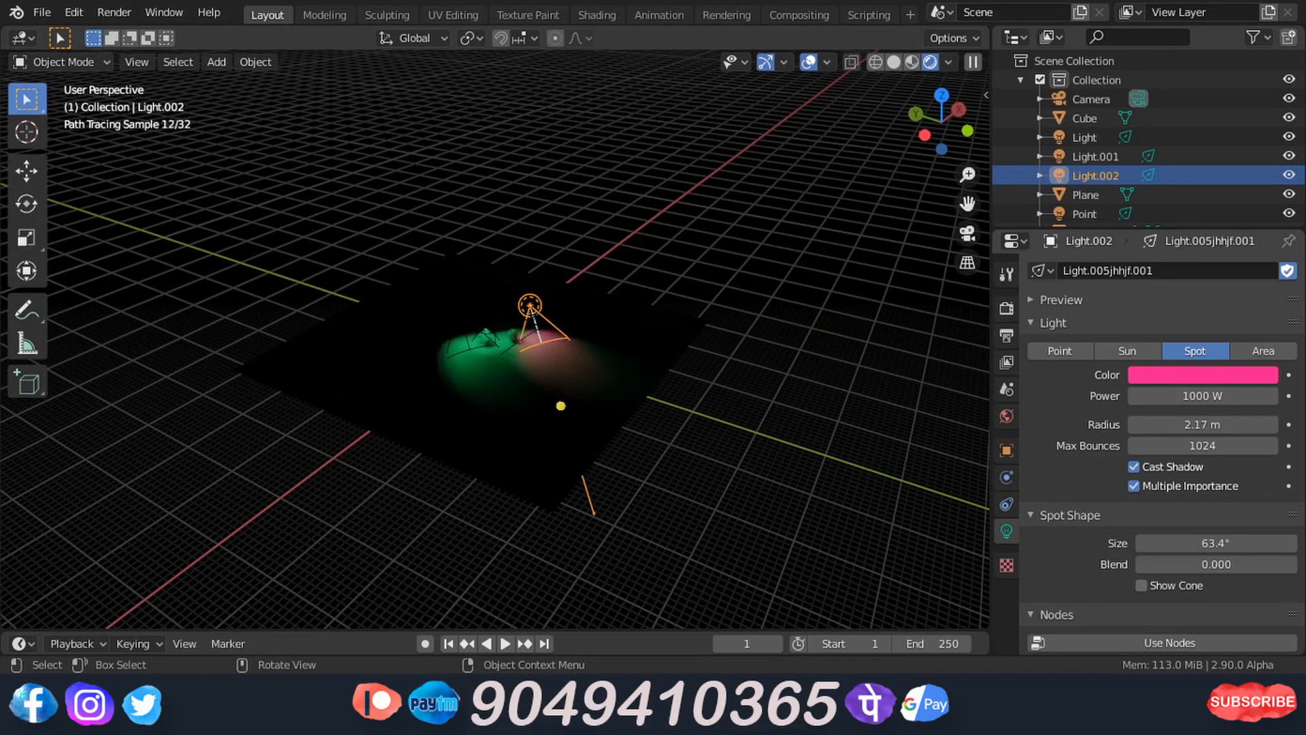